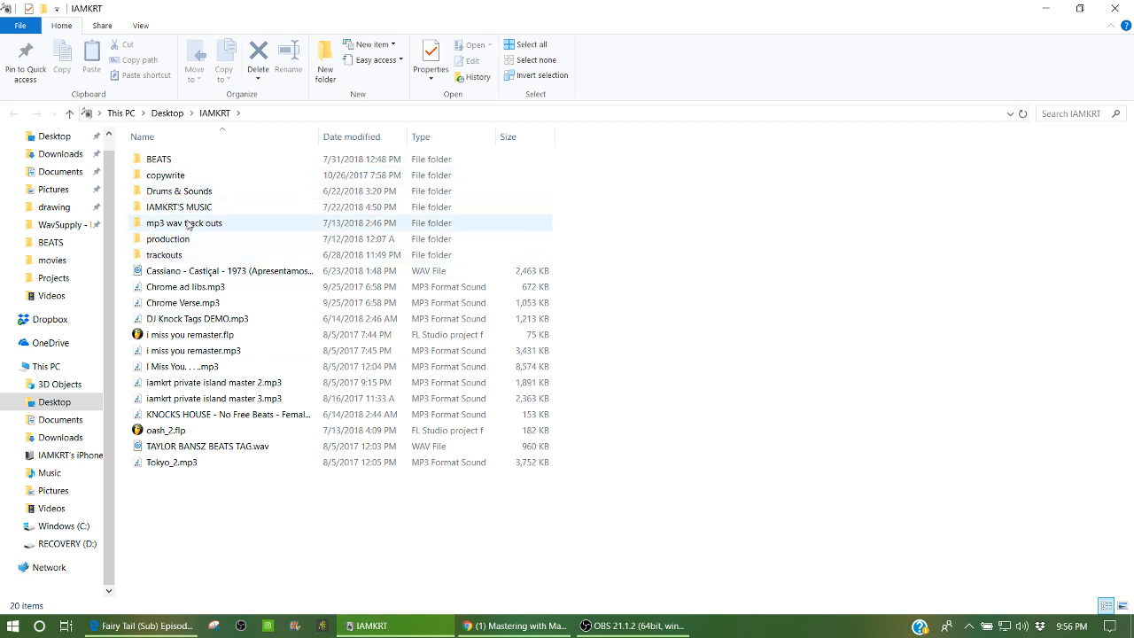
- Open the IAMKRT'S MUSIC folder, preview part of come on.mp3 in Windows Media Player, and put the player and folder window away
double_click(173, 206)
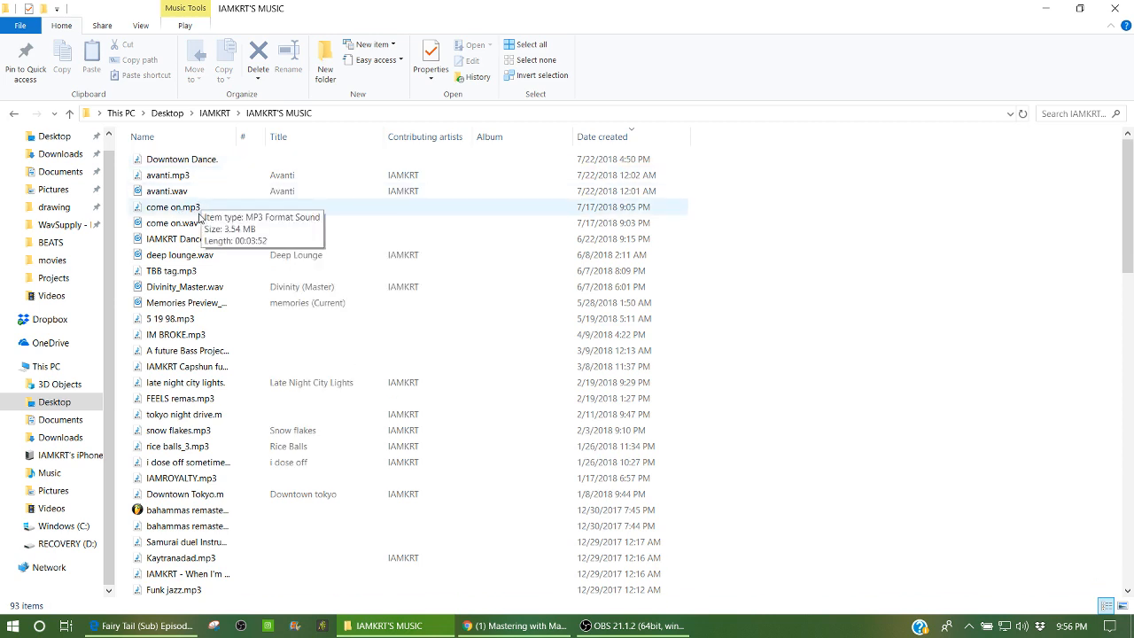
left_click(182, 209)
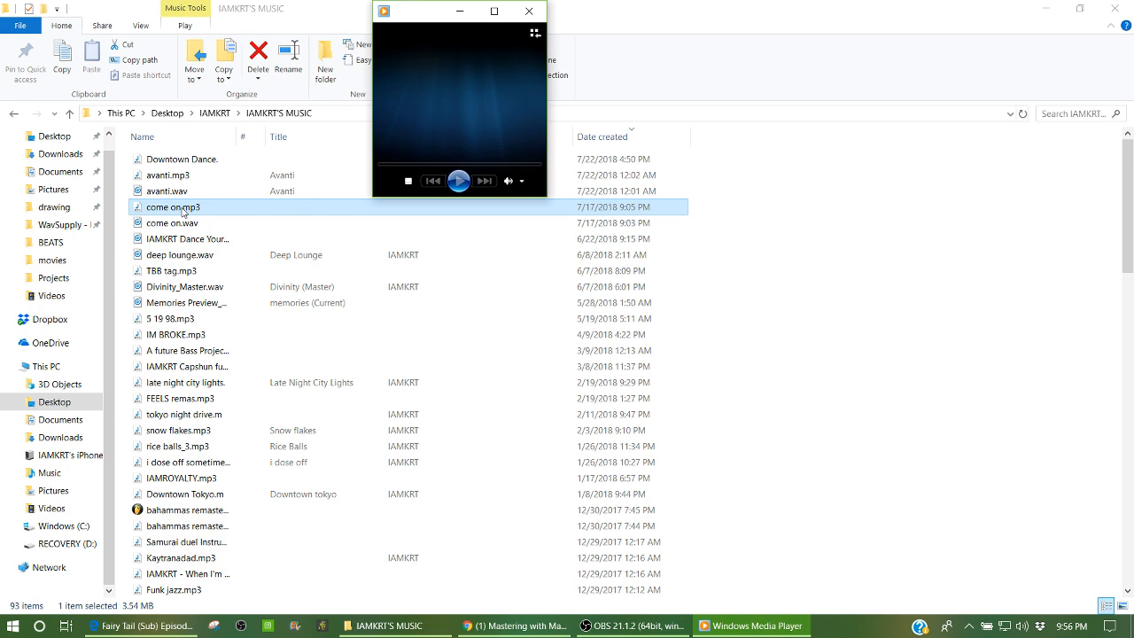
double_click(411, 168)
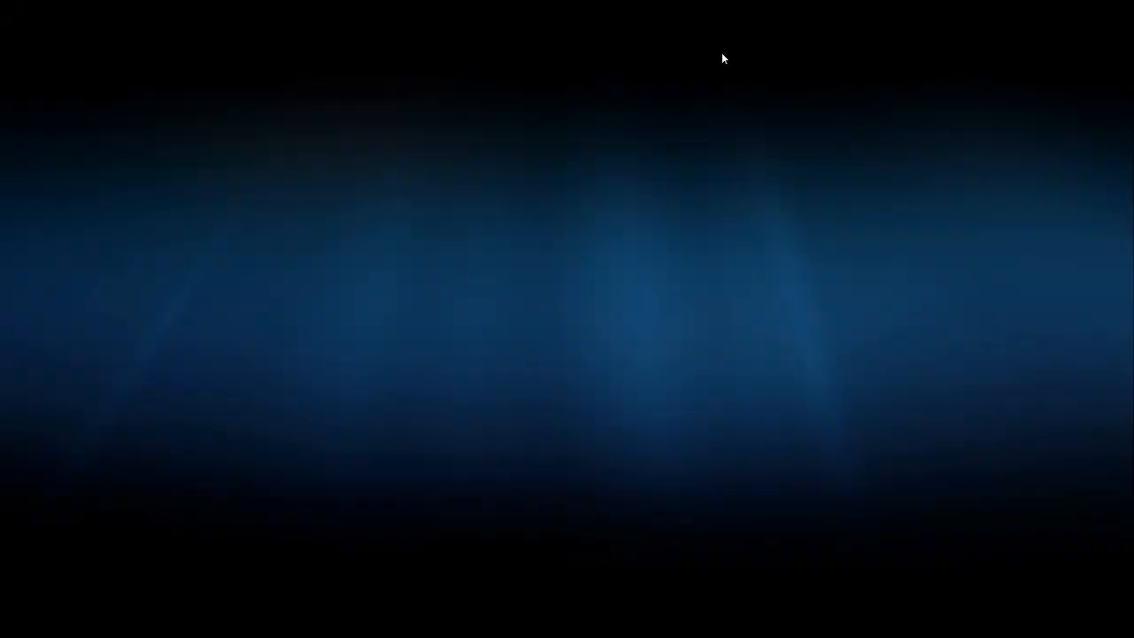
double_click(722, 55)
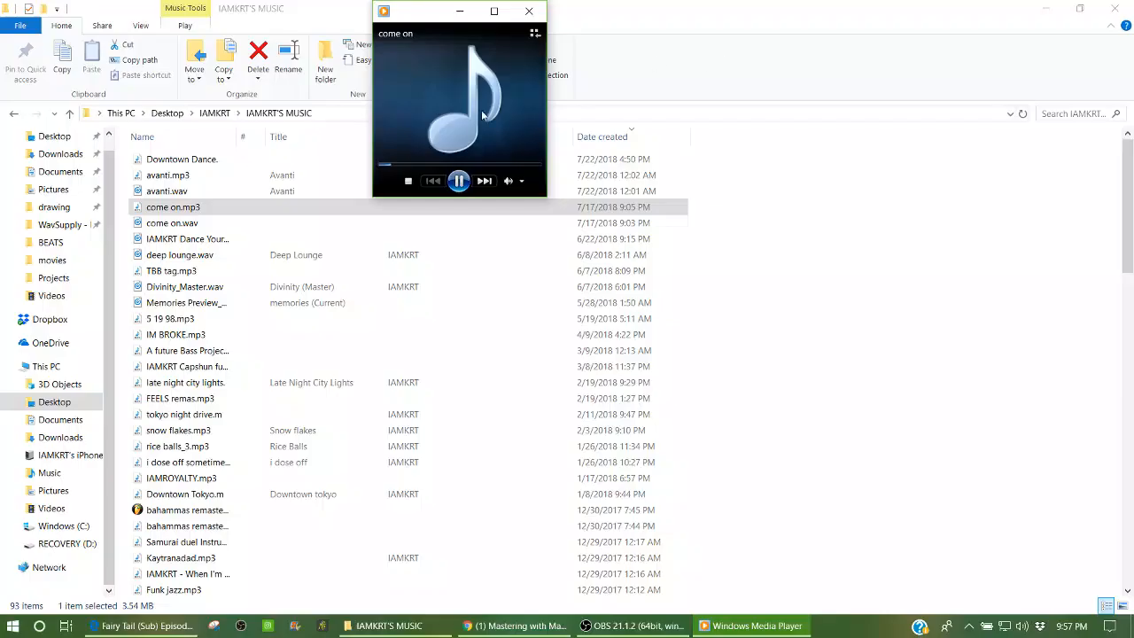
left_click(410, 165)
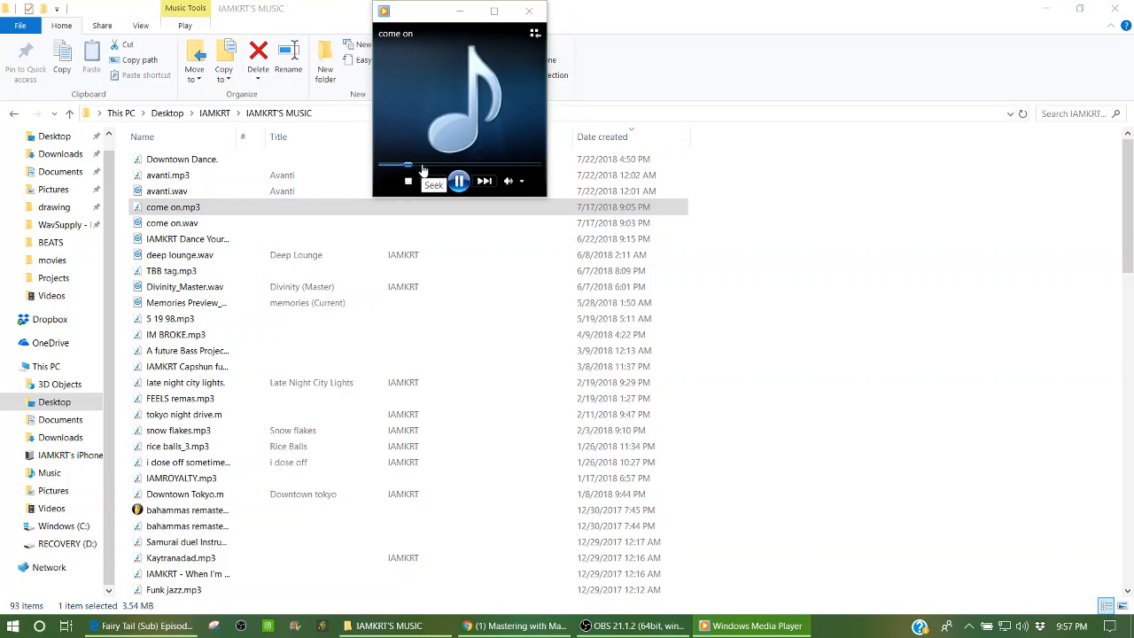
left_click(529, 11)
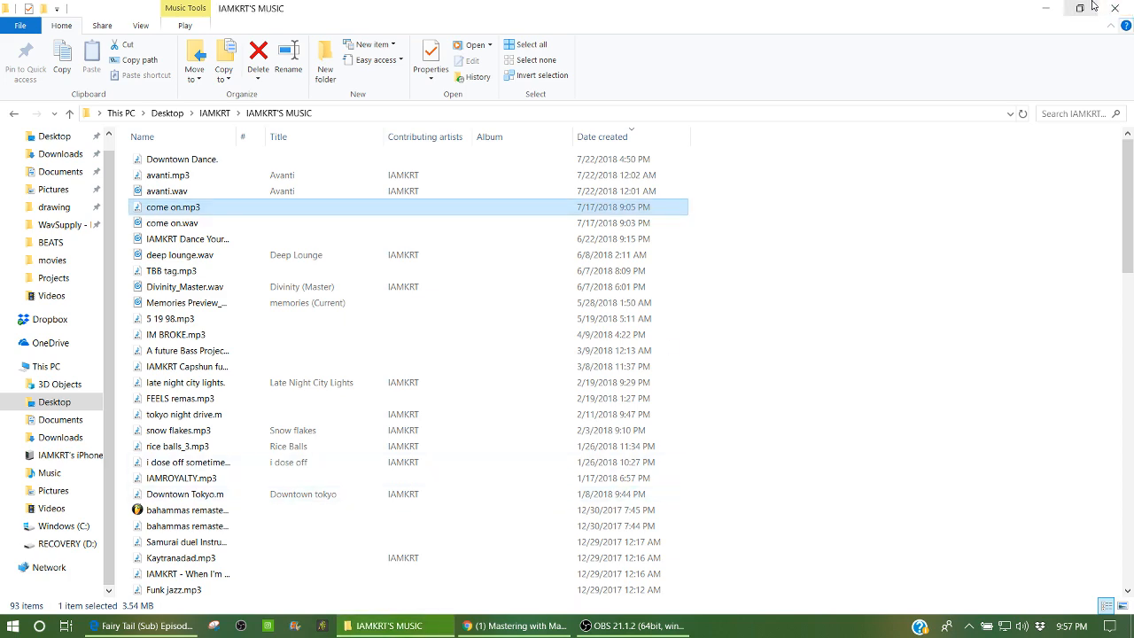
left_click(1045, 8)
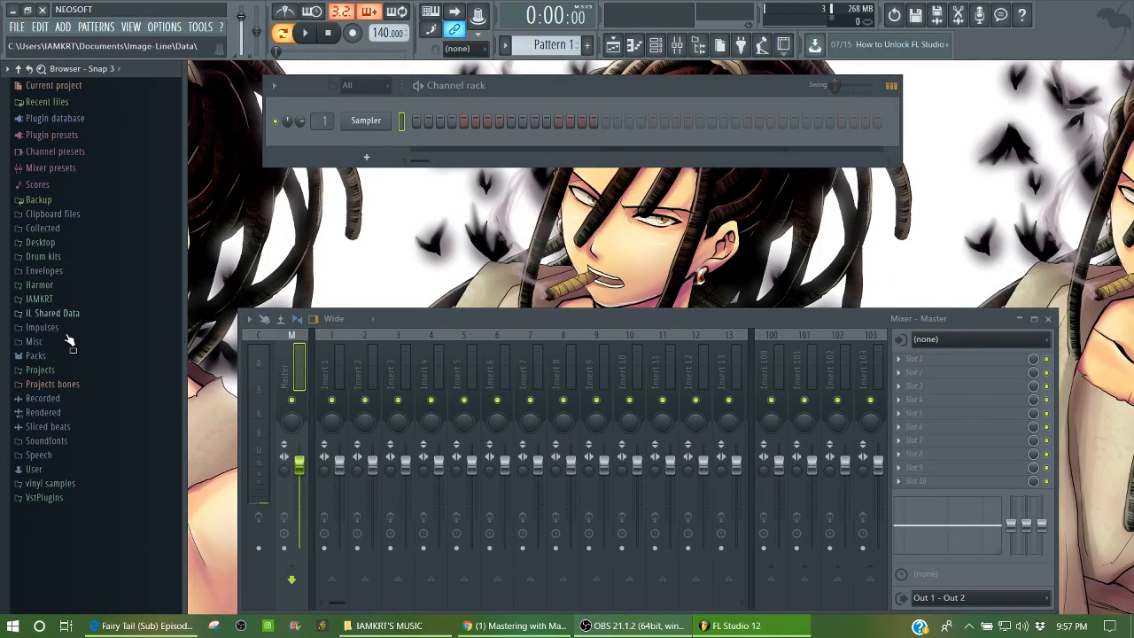
- In FL Studio's file browser, expand the IAMKRT folder and its IAMKRT'S MUSIC subfolder
left_click(35, 355)
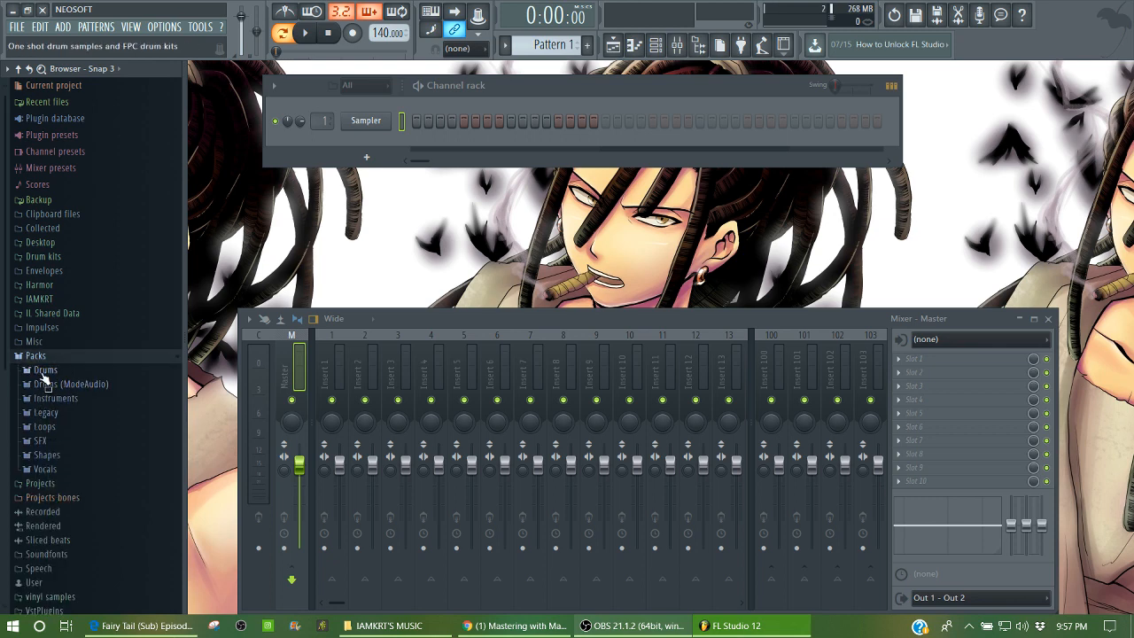
left_click(37, 356)
left_click(42, 301)
scroll(2, 336, "down", 1)
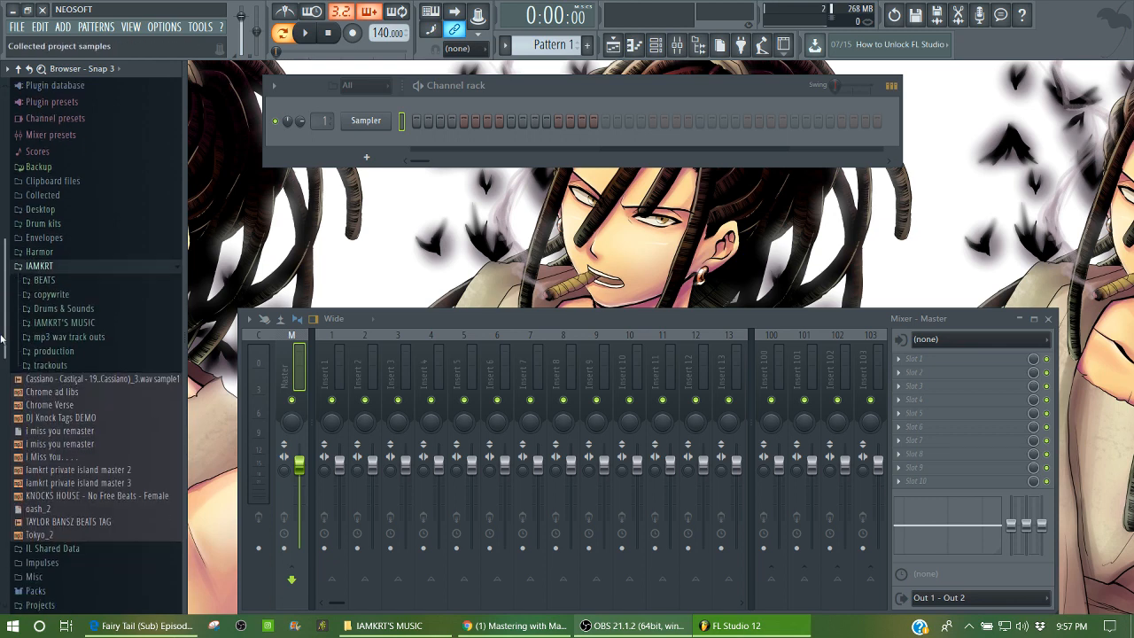
scroll(3, 337, "down", 1)
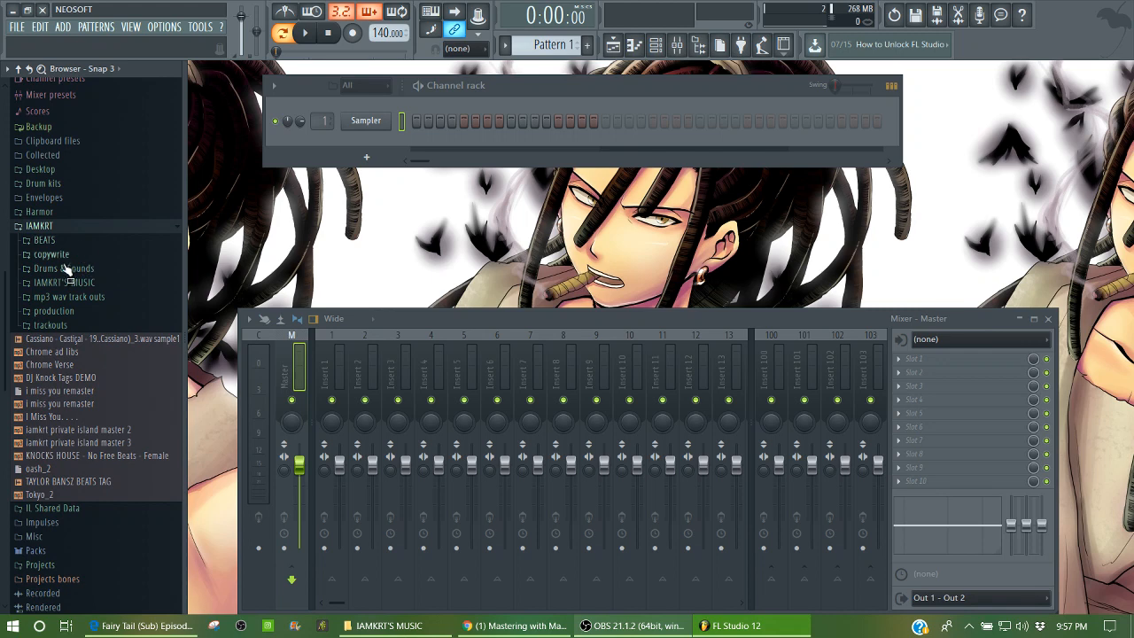
left_click(62, 282)
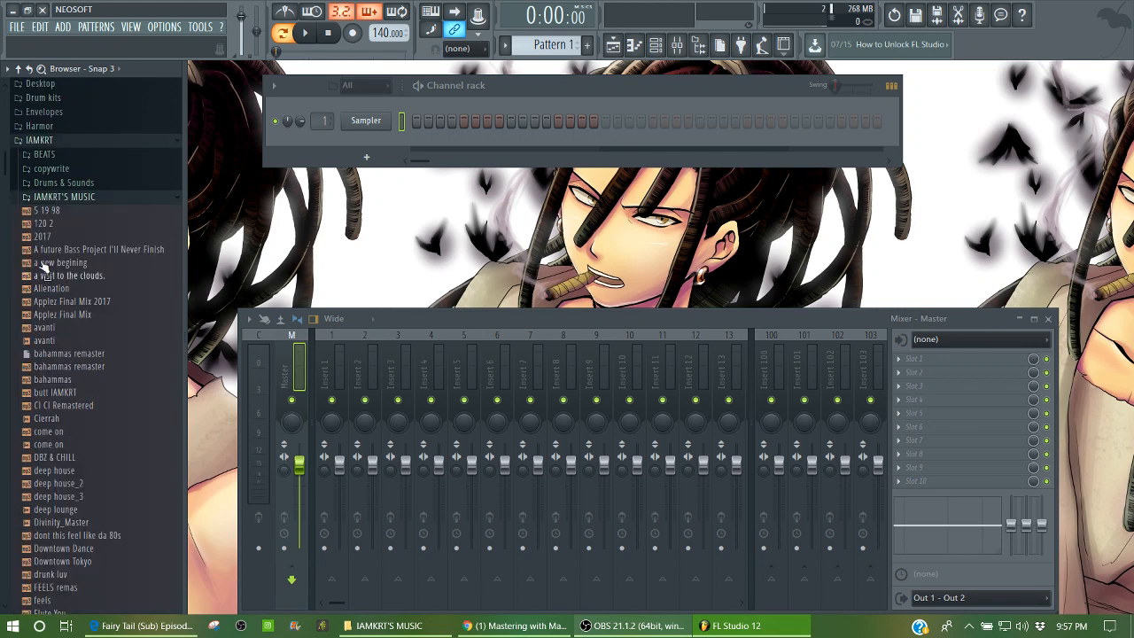
- Place the come on WAV at the start of Track 1 in the playlist and play it from late in bar 14
left_click(48, 433)
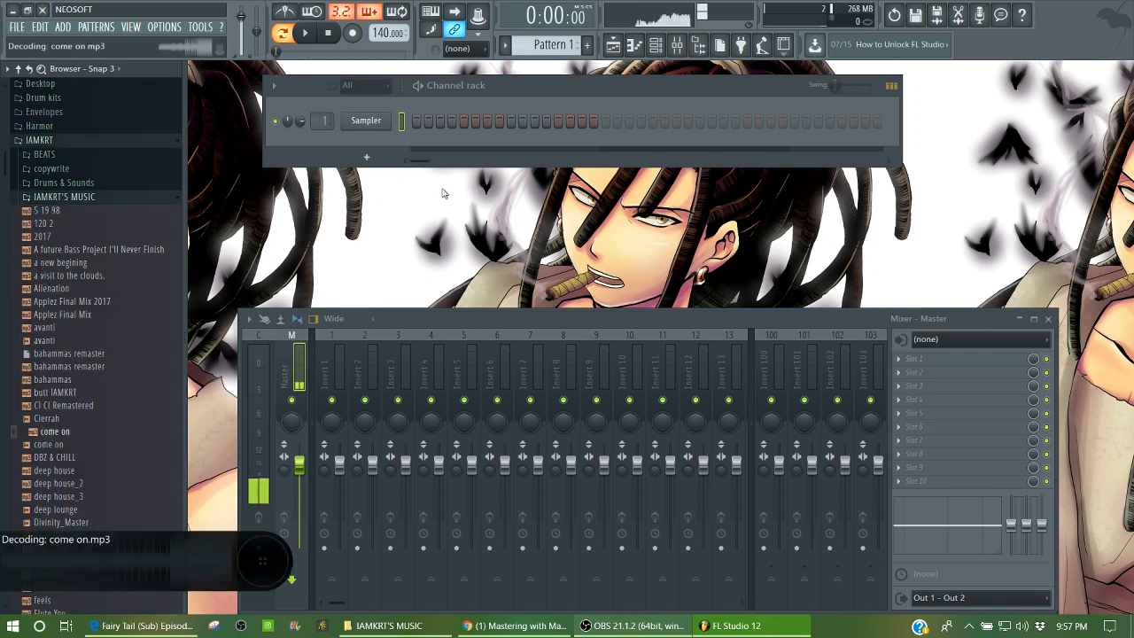
left_click(613, 46)
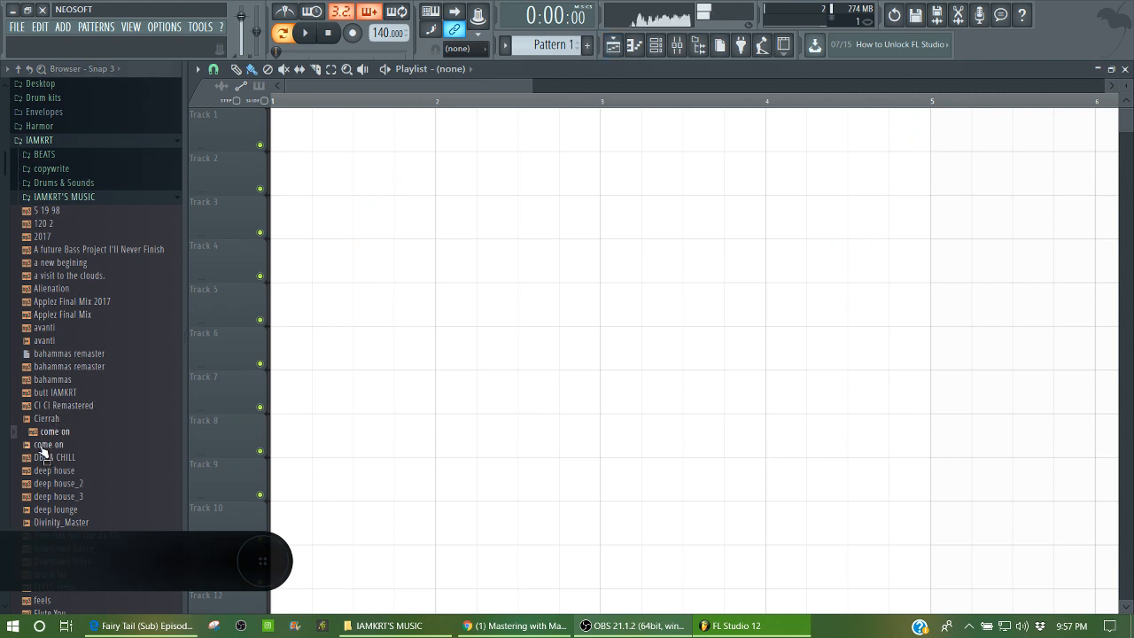
left_click_drag(43, 449, 279, 135)
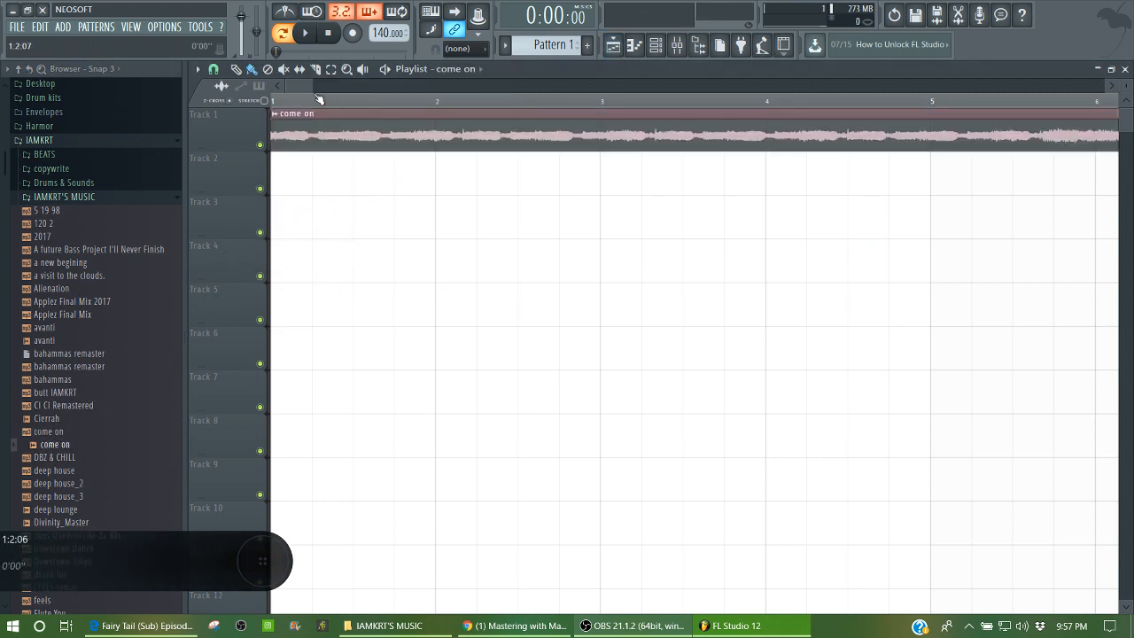
scroll(319, 100, "down", 5)
left_click(410, 100)
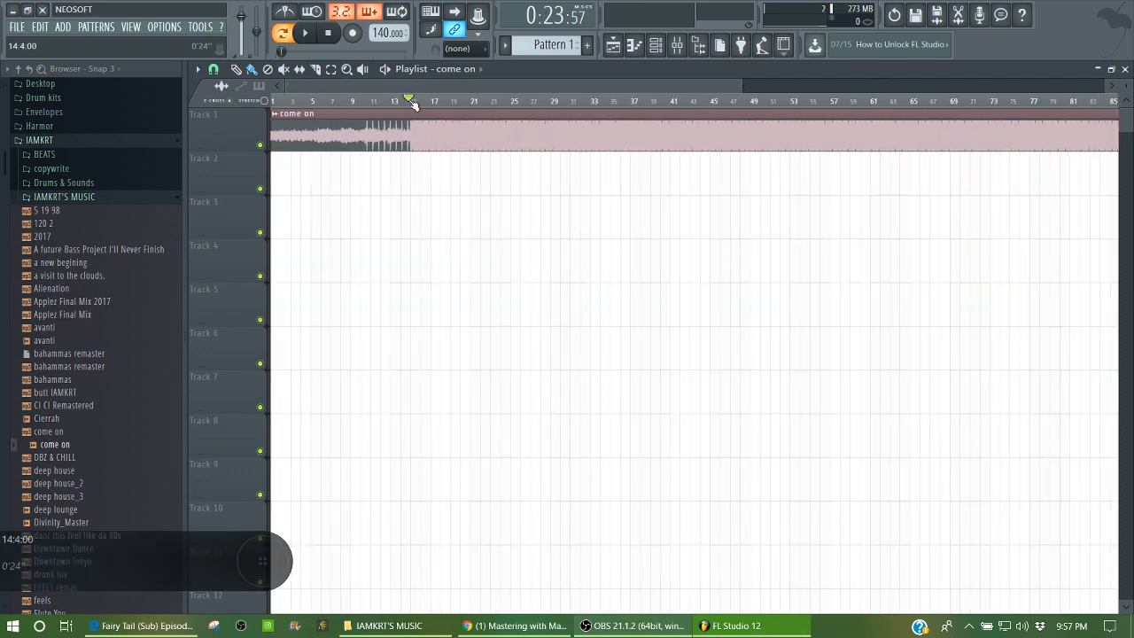
key("space")
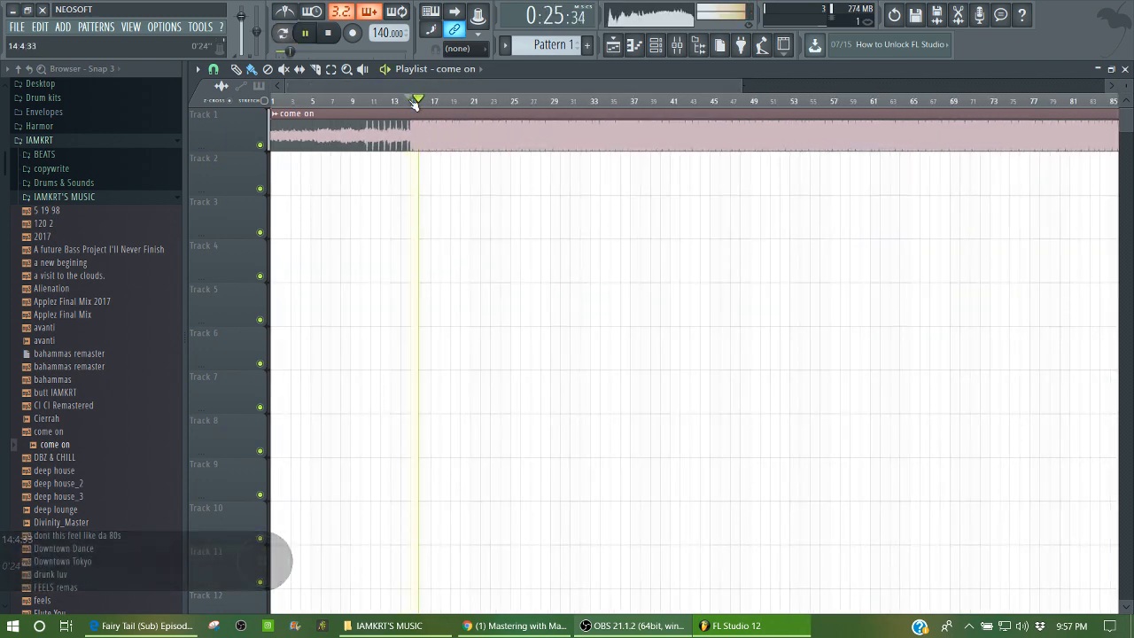
- Replace the come on clip on Track 1 with the avanti WAV, and that clip in turn with Downtown Dance
left_click_drag(3, 167, 3, 209)
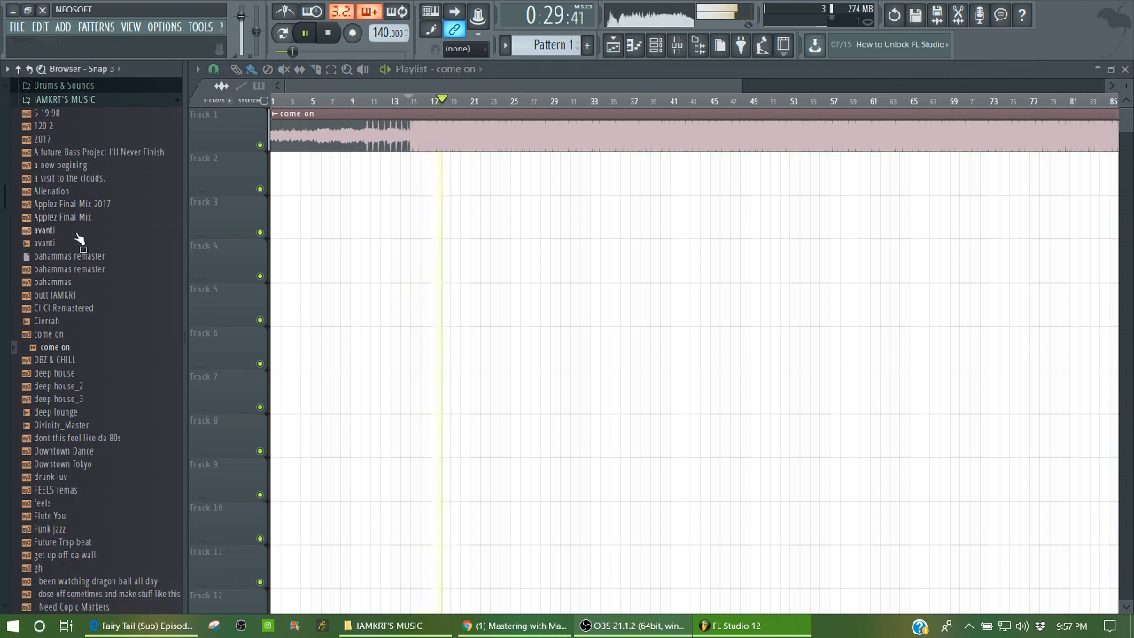
left_click(49, 243)
left_click_drag(49, 242, 289, 134)
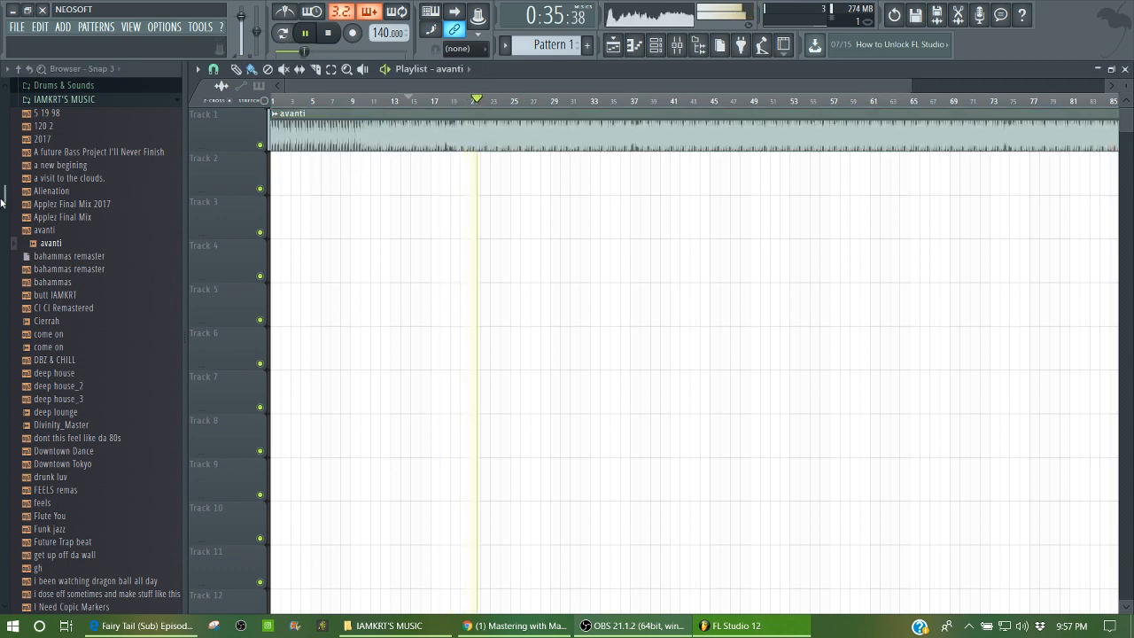
scroll(1, 213, "down", 2)
mouse_move(2, 211)
left_mouse_down()
mouse_move(2, 266)
mouse_move(57, 272)
mouse_move(345, 146)
left_mouse_up()
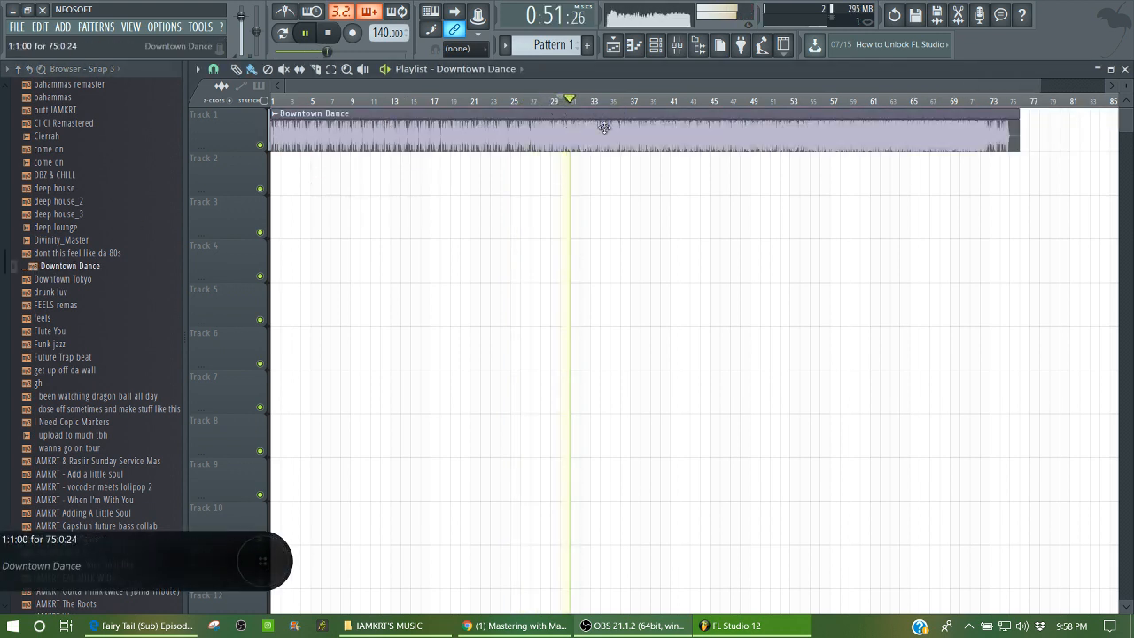
- Replace the Downtown Dance clip on Track 1 with IAMKRT Dance Your Soul Bby, and stop playback after listening
left_click_drag(1, 270, 1, 346)
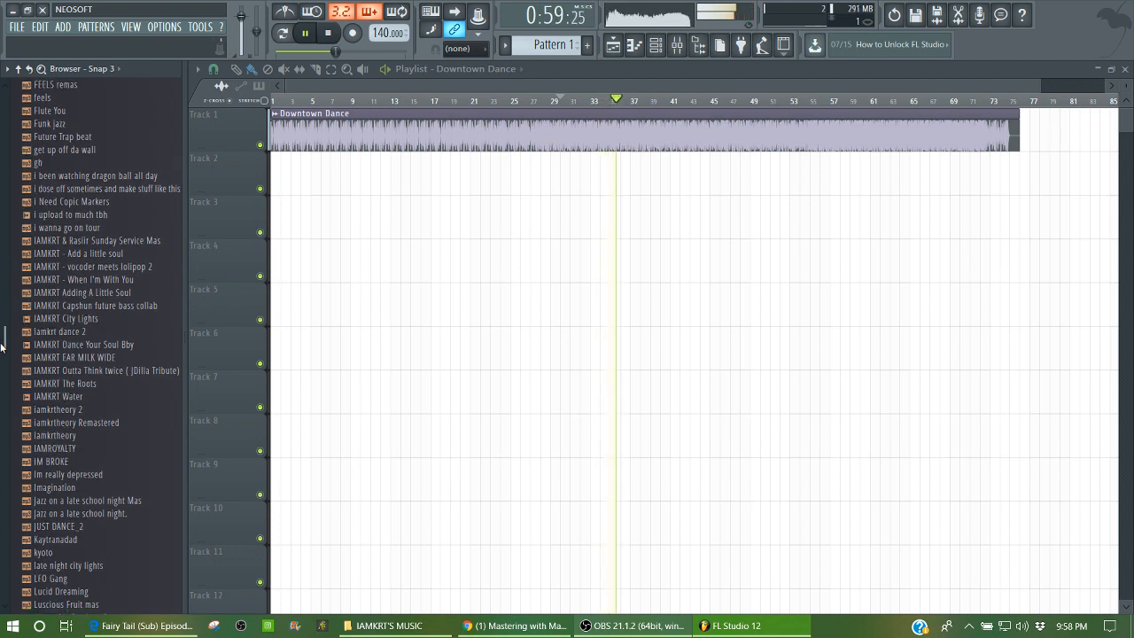
left_click_drag(76, 354, 339, 131)
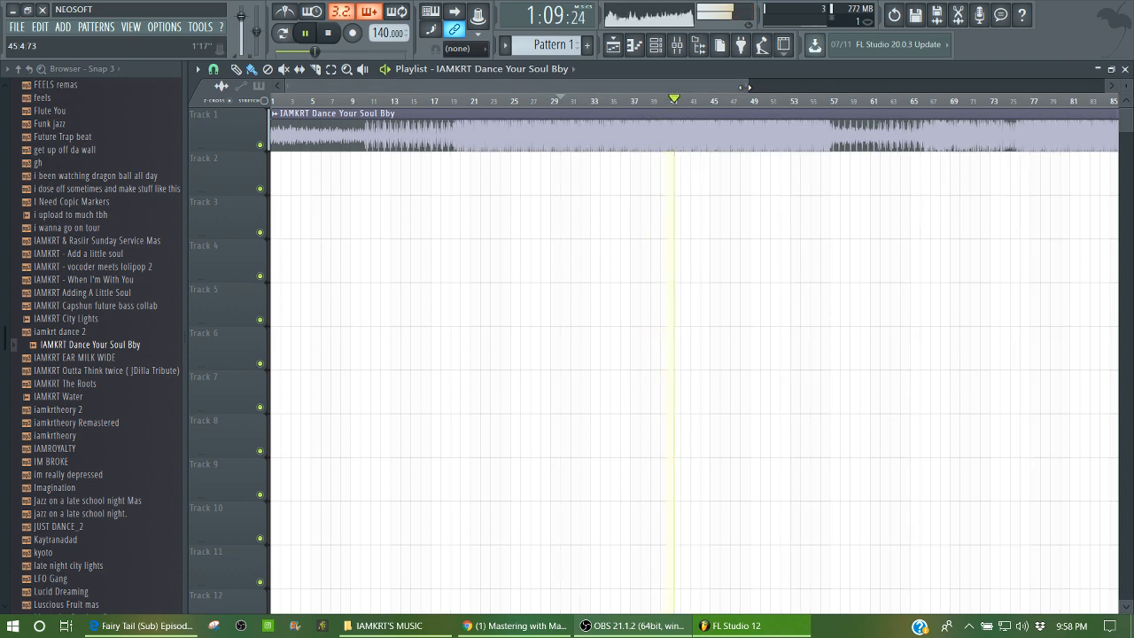
left_click_drag(745, 87, 894, 87)
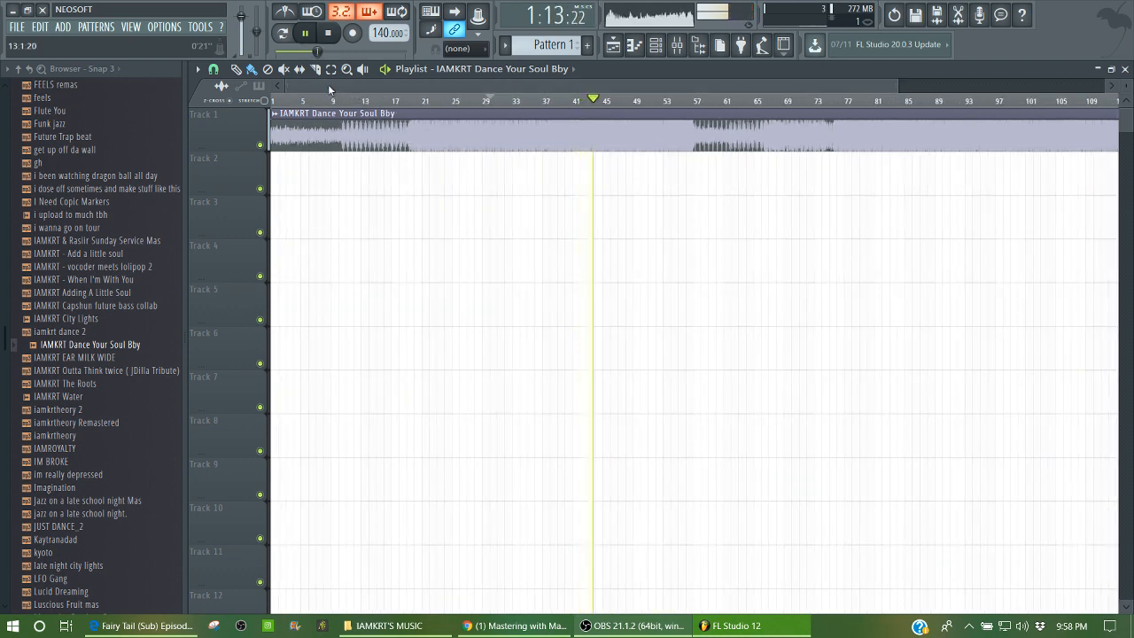
key("space")
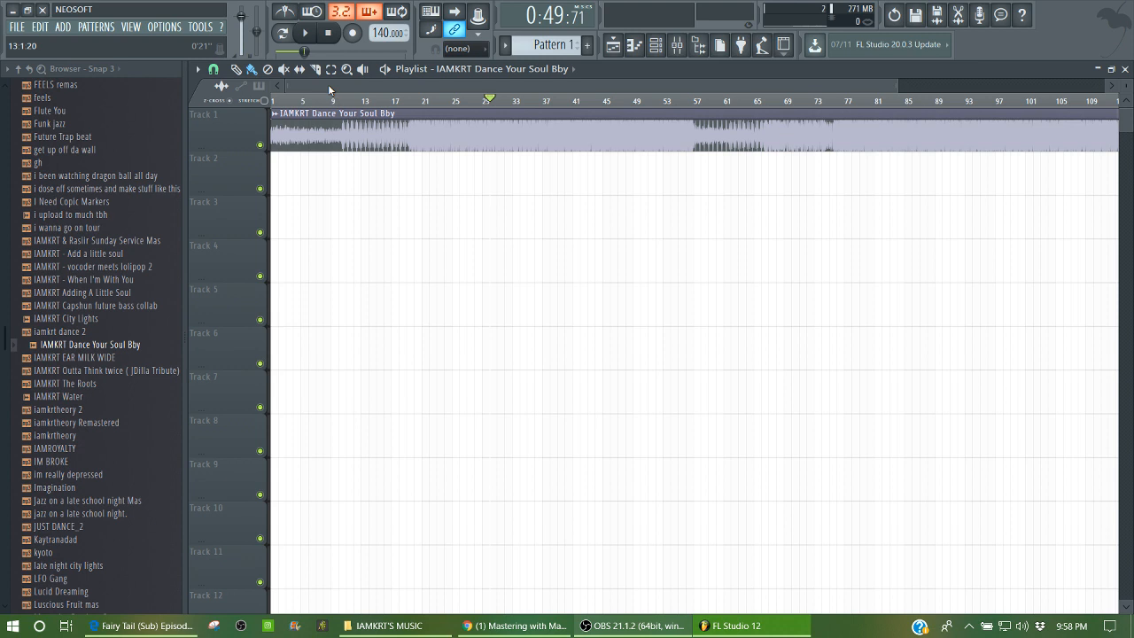
- Open the project IAMKRT Create SoundPack Demo.flp from C:\Program Files (x86)\Image-Line\FL Studio 12\Data\Projects, listing the newest-created files first
left_click(16, 28)
left_click(60, 71)
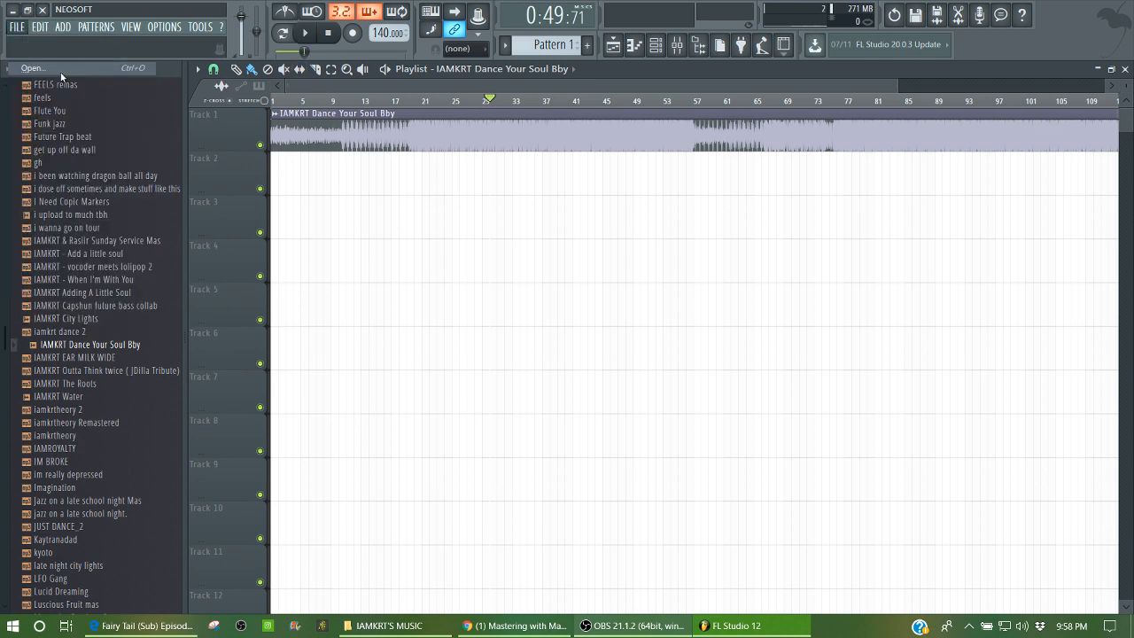
left_click(591, 353)
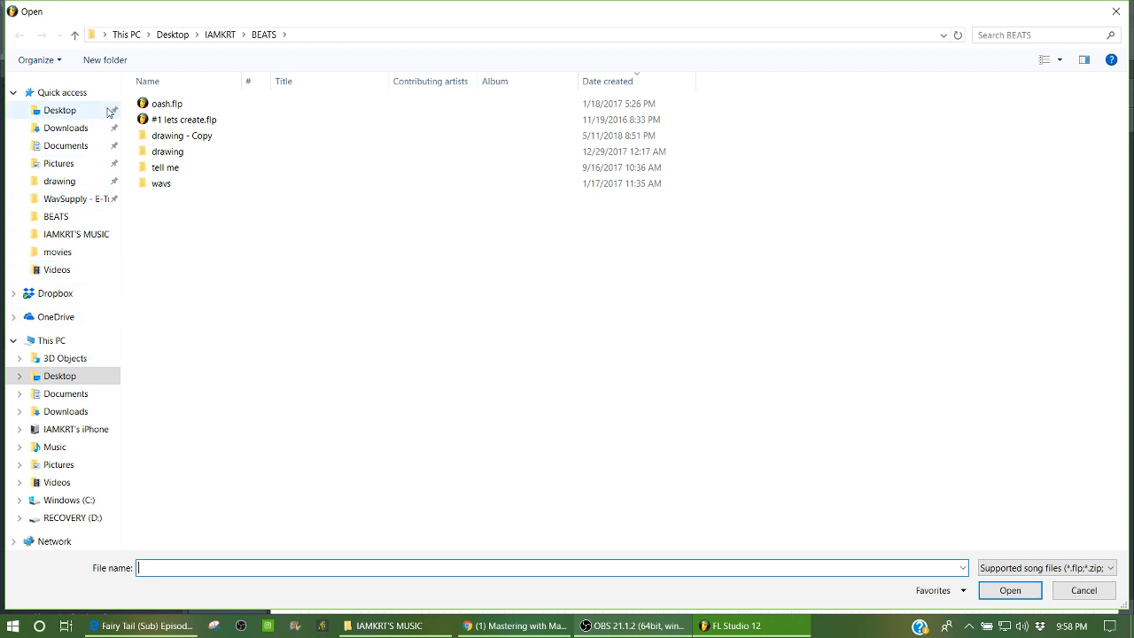
left_click(51, 499)
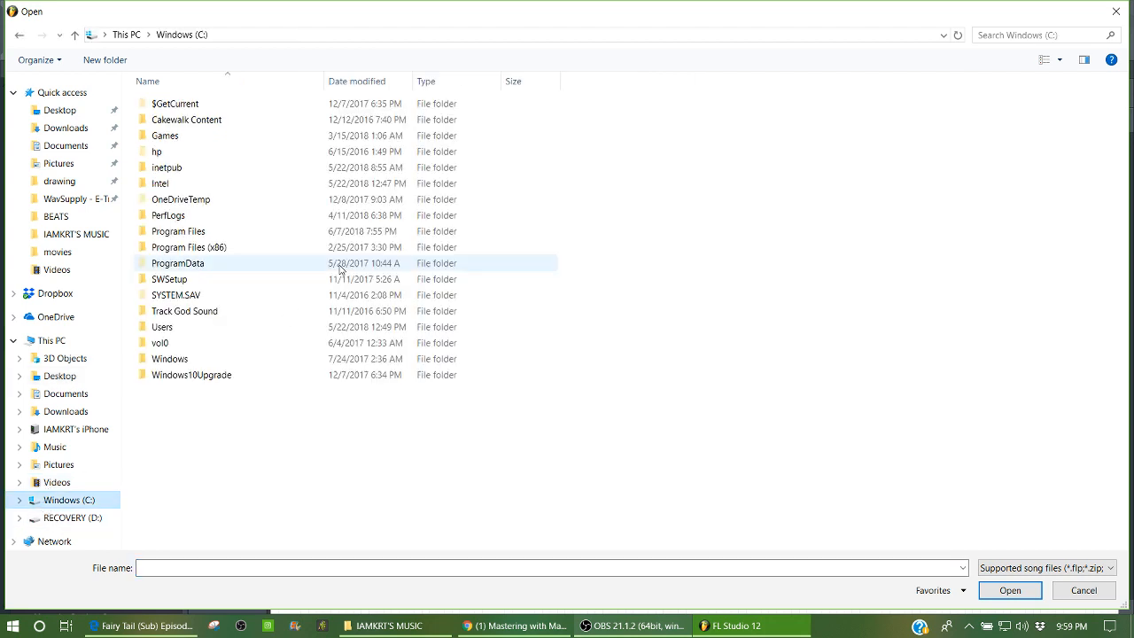
double_click(220, 247)
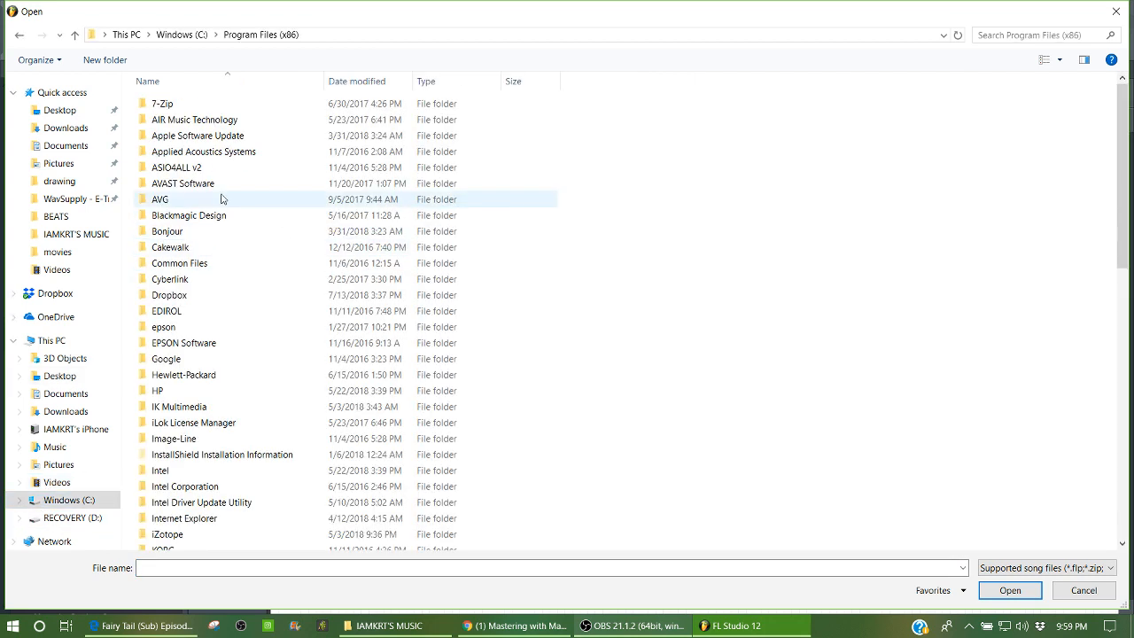
left_click(181, 440)
double_click(180, 440)
double_click(199, 121)
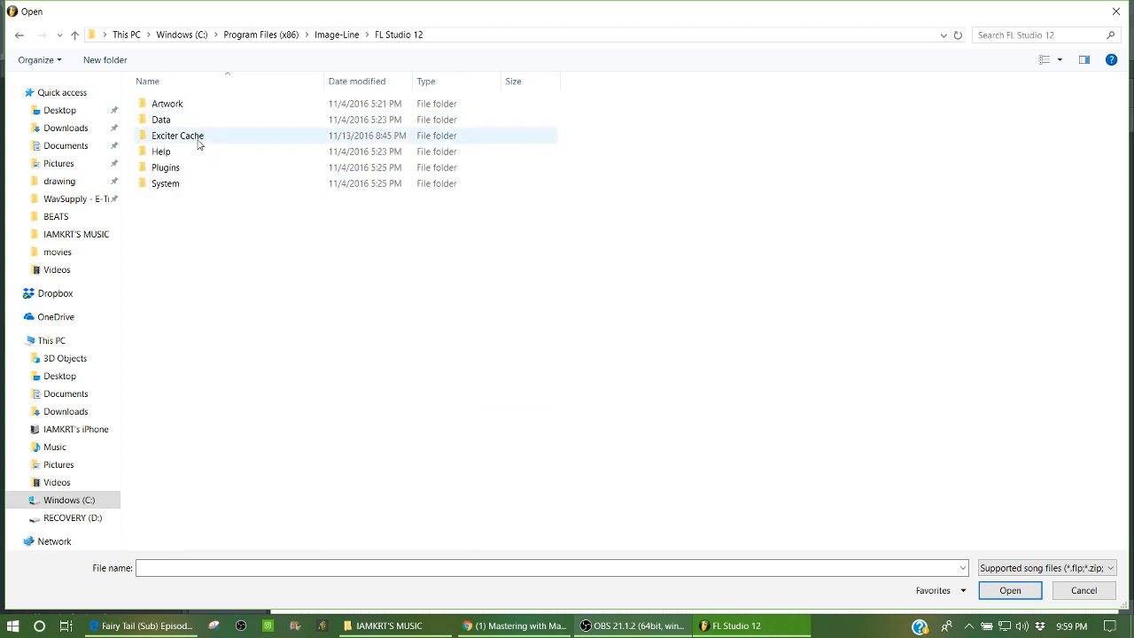
double_click(198, 120)
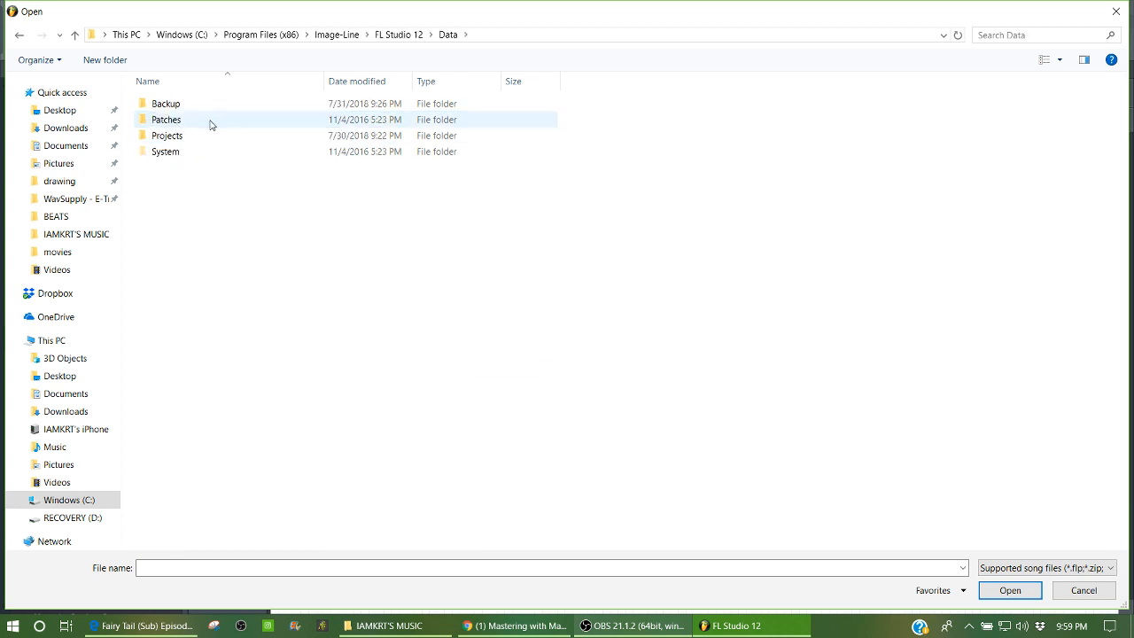
double_click(198, 135)
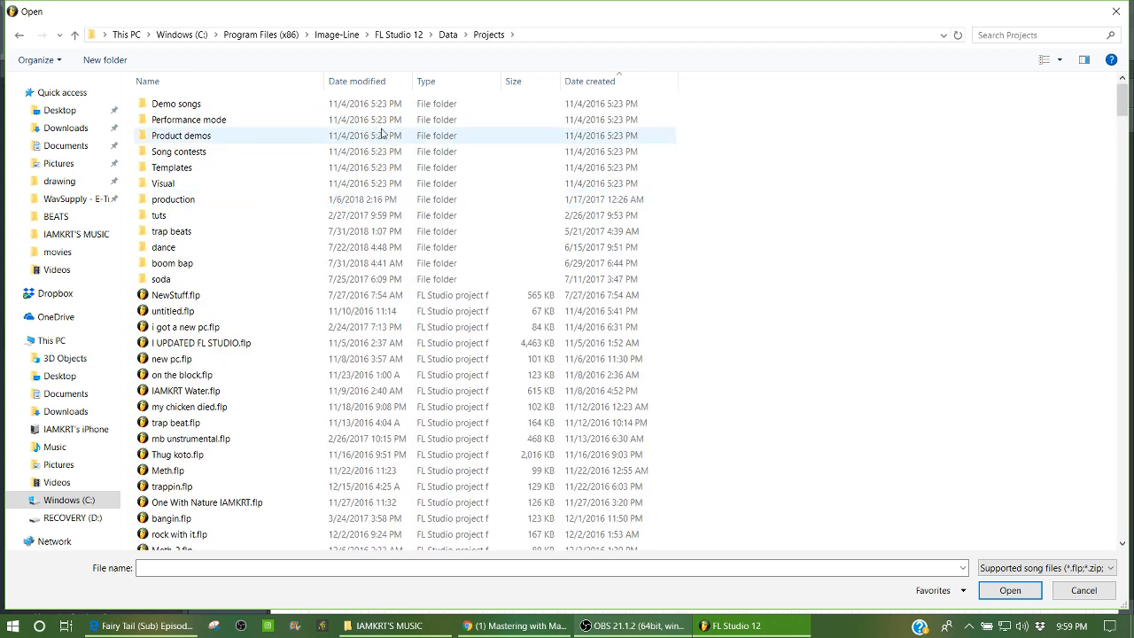
left_click(594, 82)
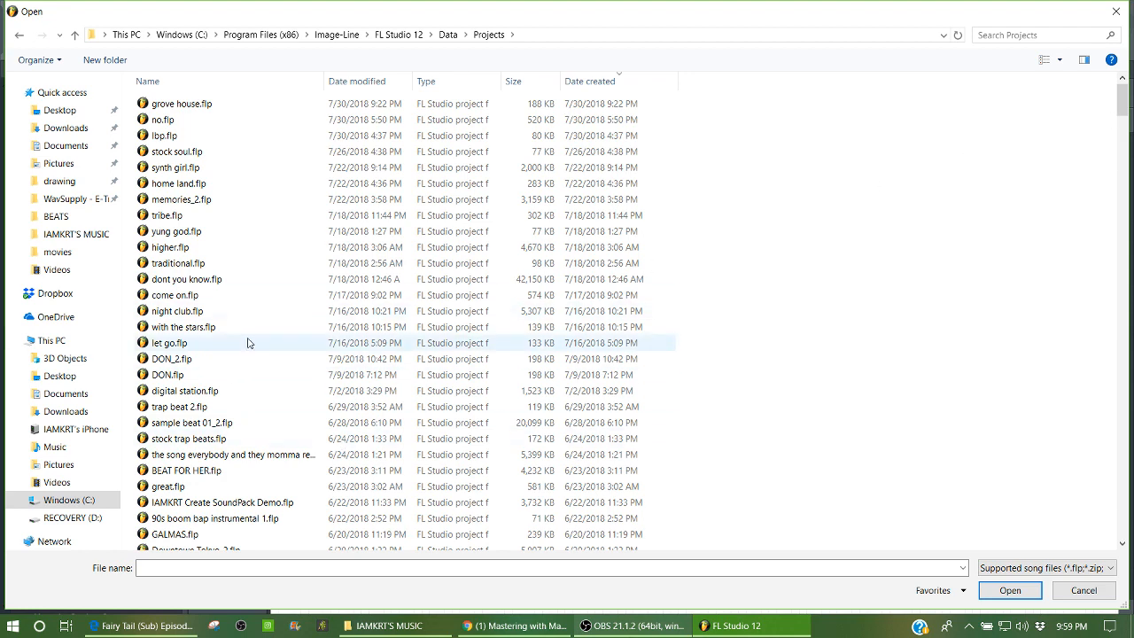
double_click(268, 518)
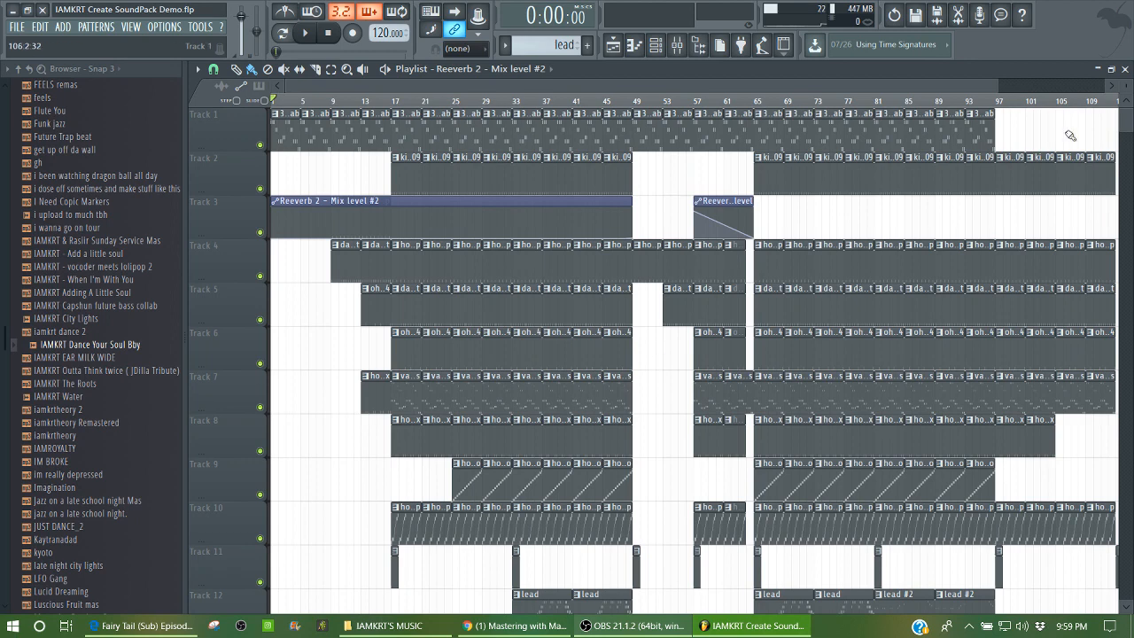
- Play the opened song from just before bar 33 and display the mixer with the Master track's effects
scroll(928, 115, "down", 1)
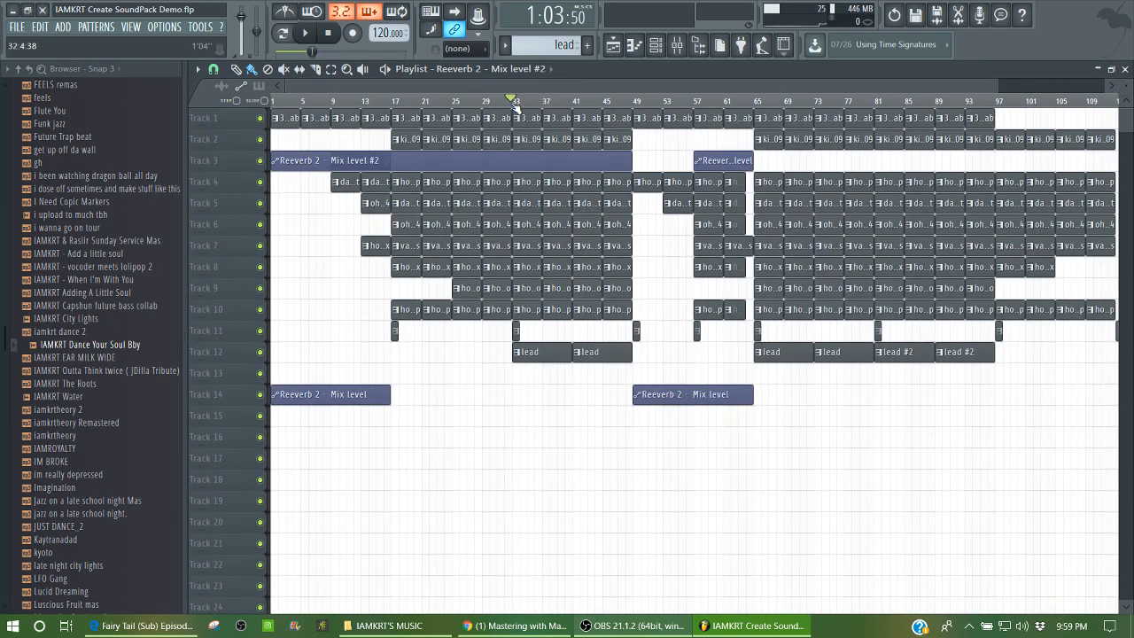
key("space")
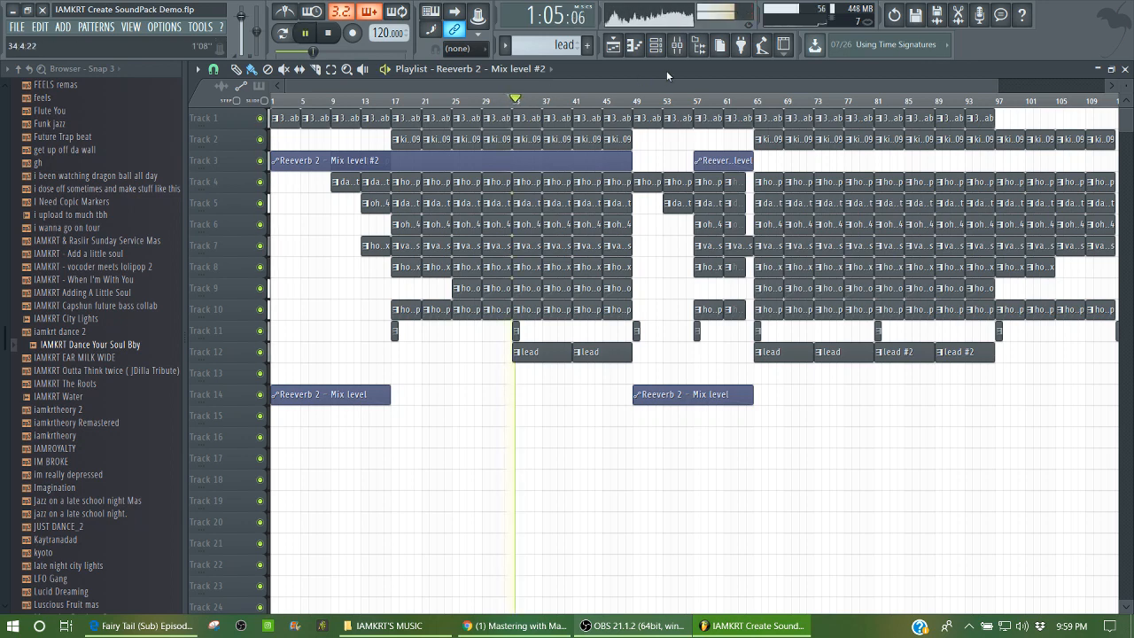
left_click(676, 49)
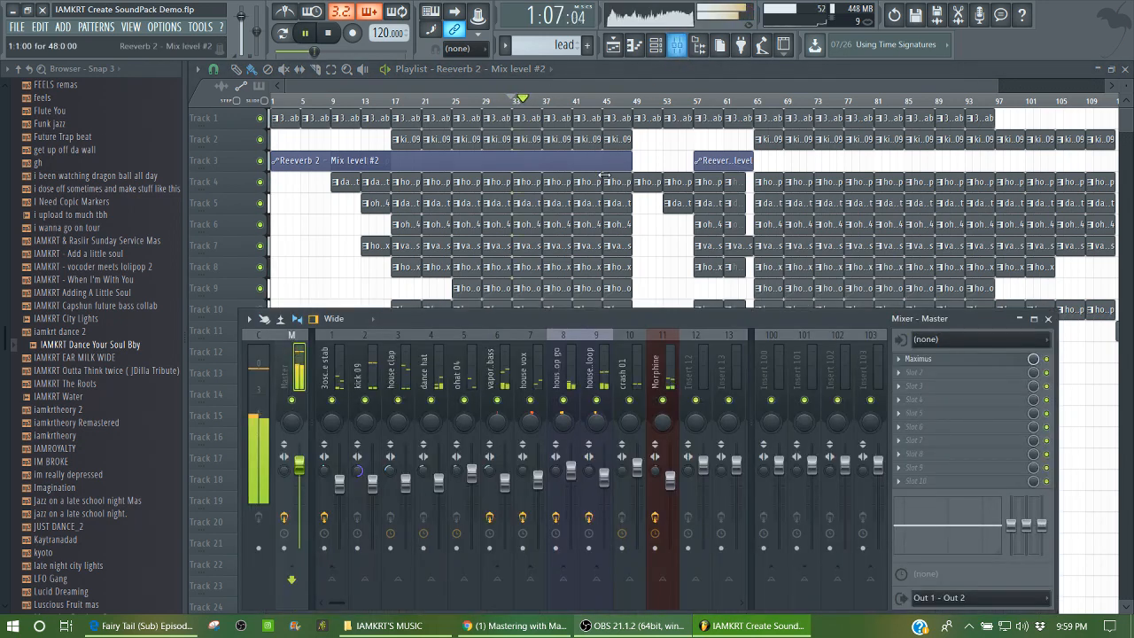
- Check the Master levels in the enlarged mixer during playback, stop the song, and close the mixer and playlist
double_click(524, 318)
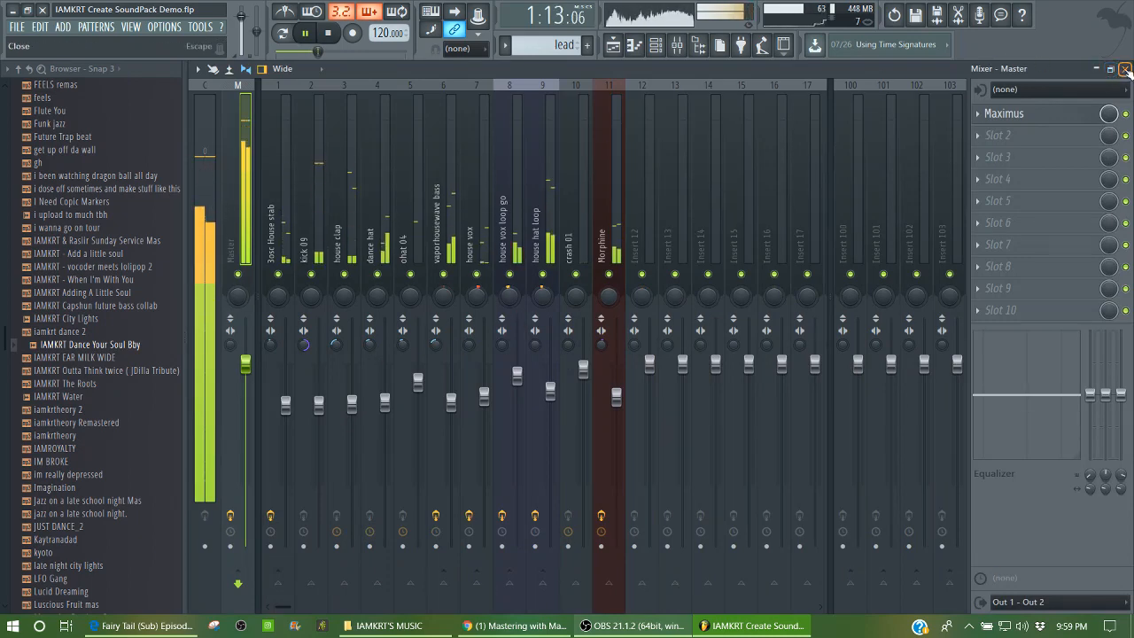
left_click(1125, 69)
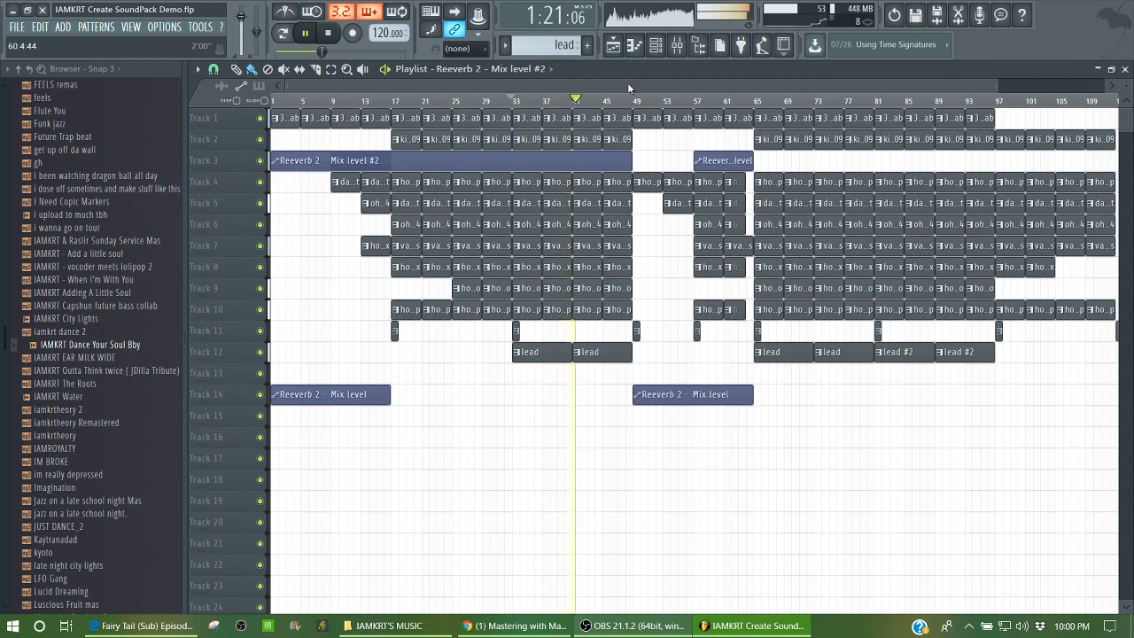
key("space")
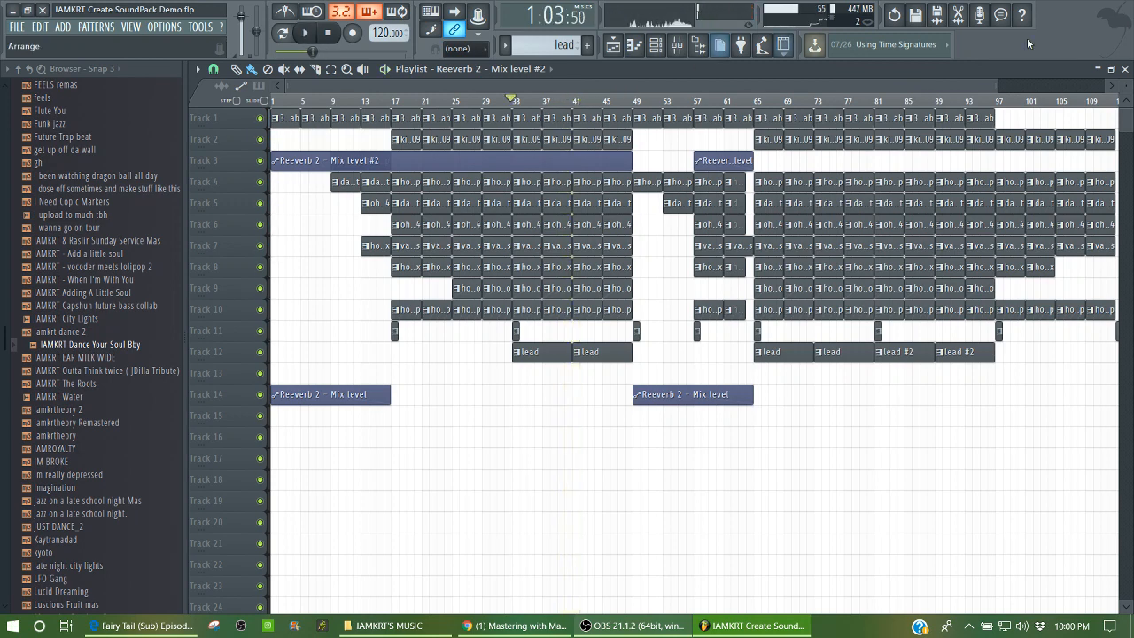
left_click(1124, 69)
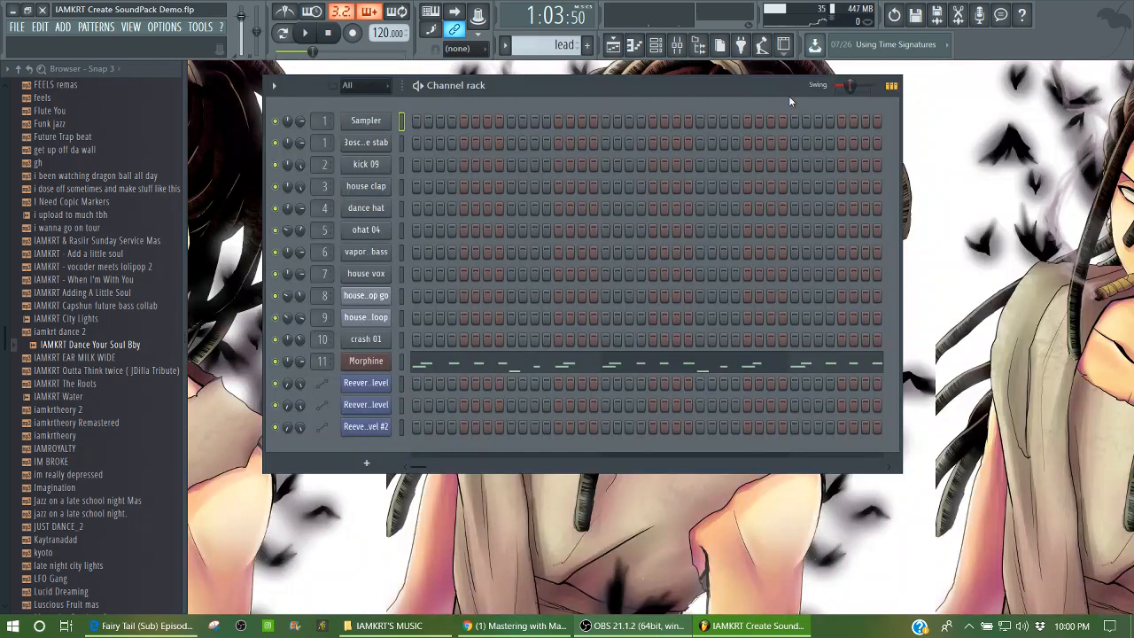
- Switch to the 3osc House stab pattern, play the song with the mixer displayed, and close the mixer and stop playback
scroll(559, 48, "up", 1)
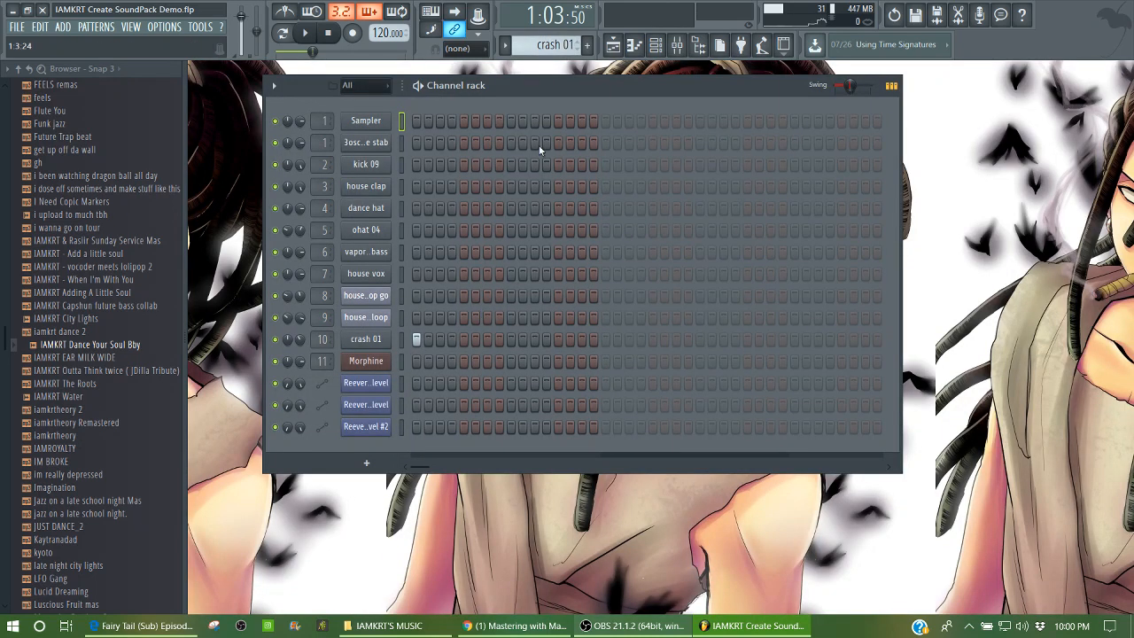
scroll(556, 48, "up", 1)
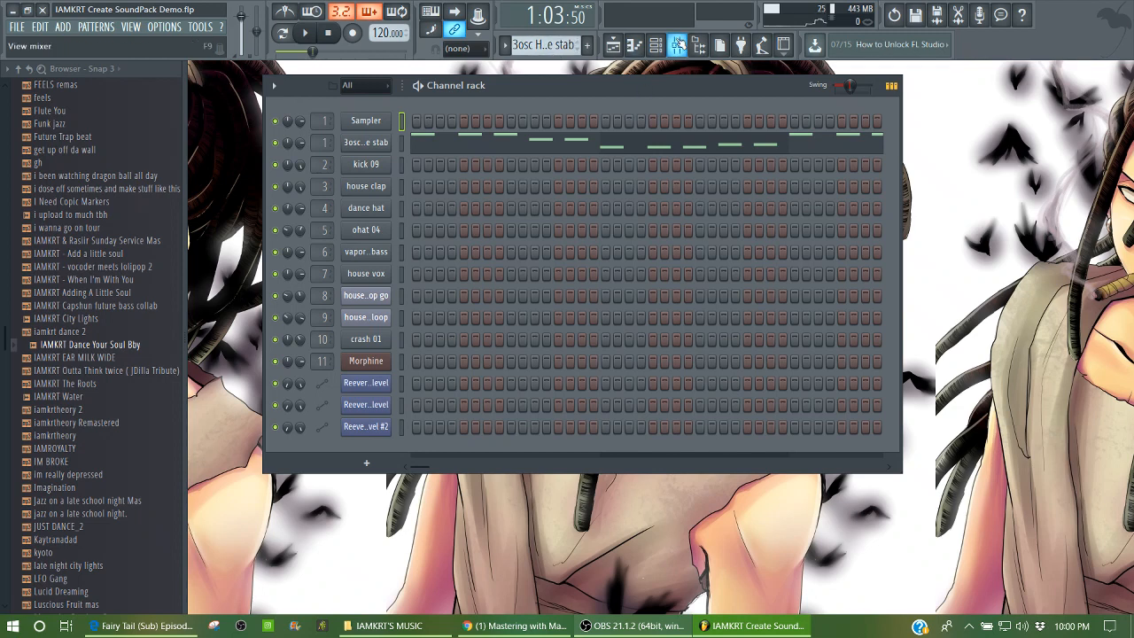
left_click(612, 46)
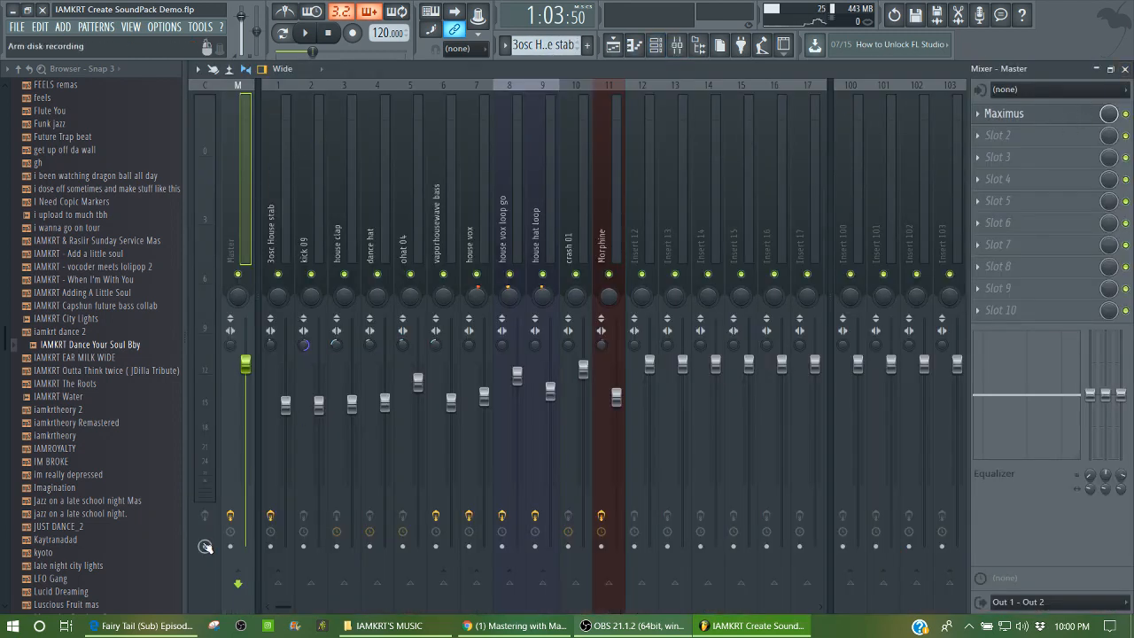
key("space")
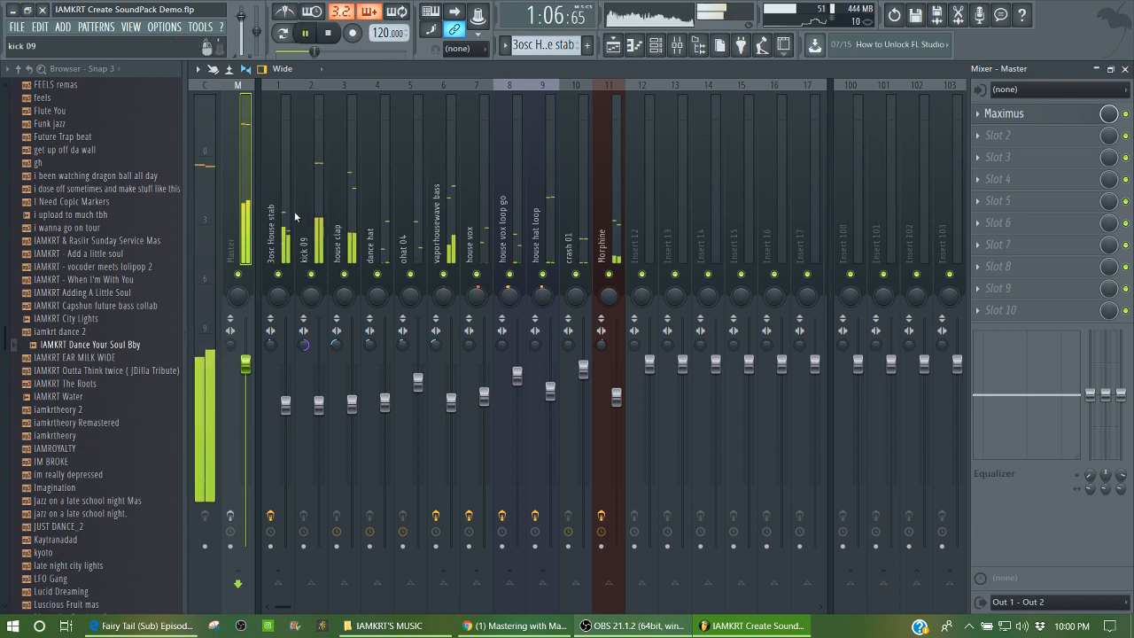
left_click(1121, 69)
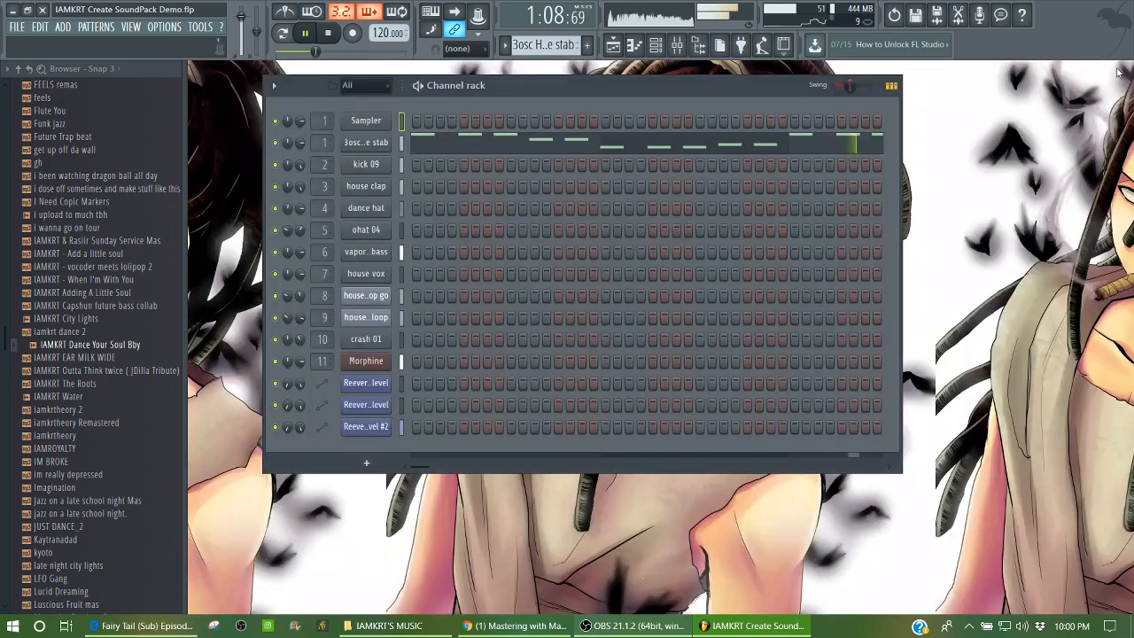
key("space")
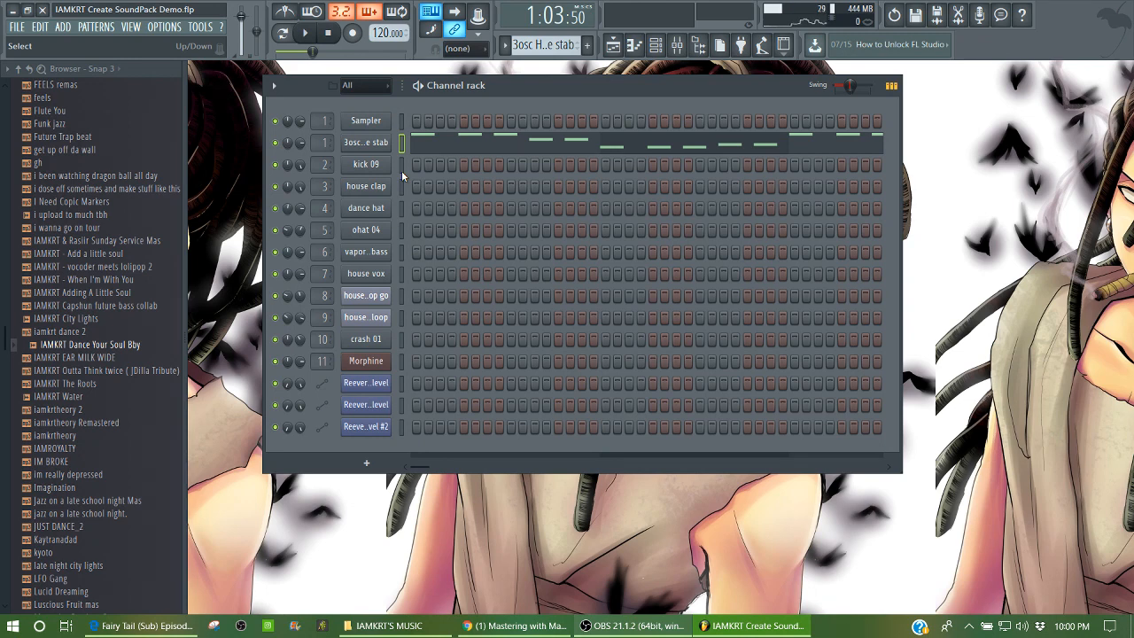
- Audition the 3osc House stab channel with a few notes and open its sample settings
key("w")
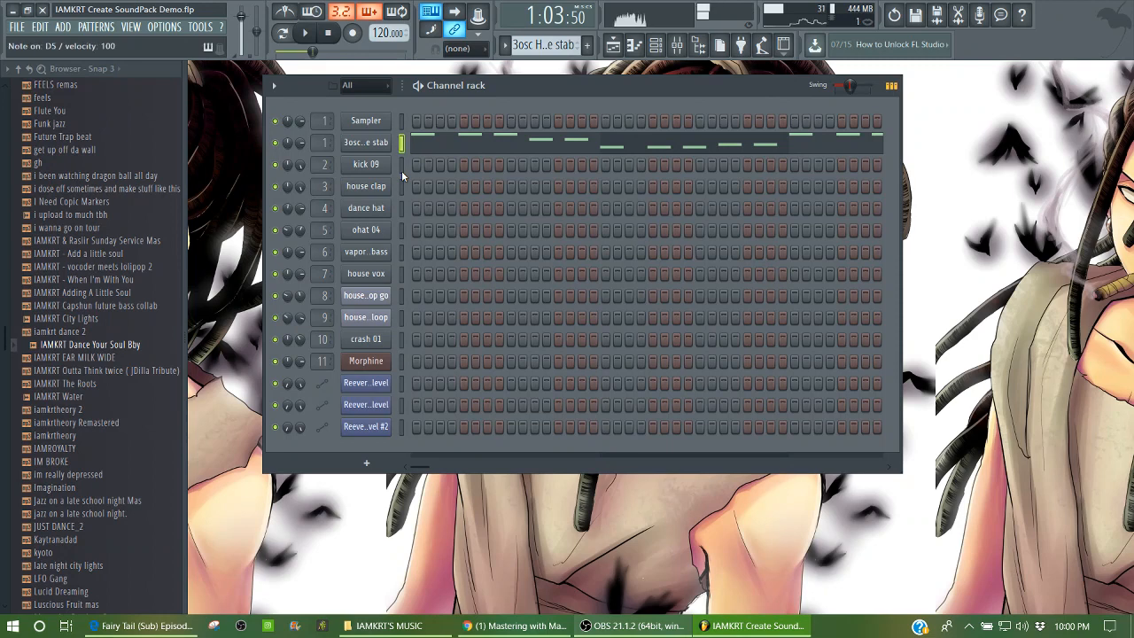
key("q")
key("y")
key("r")
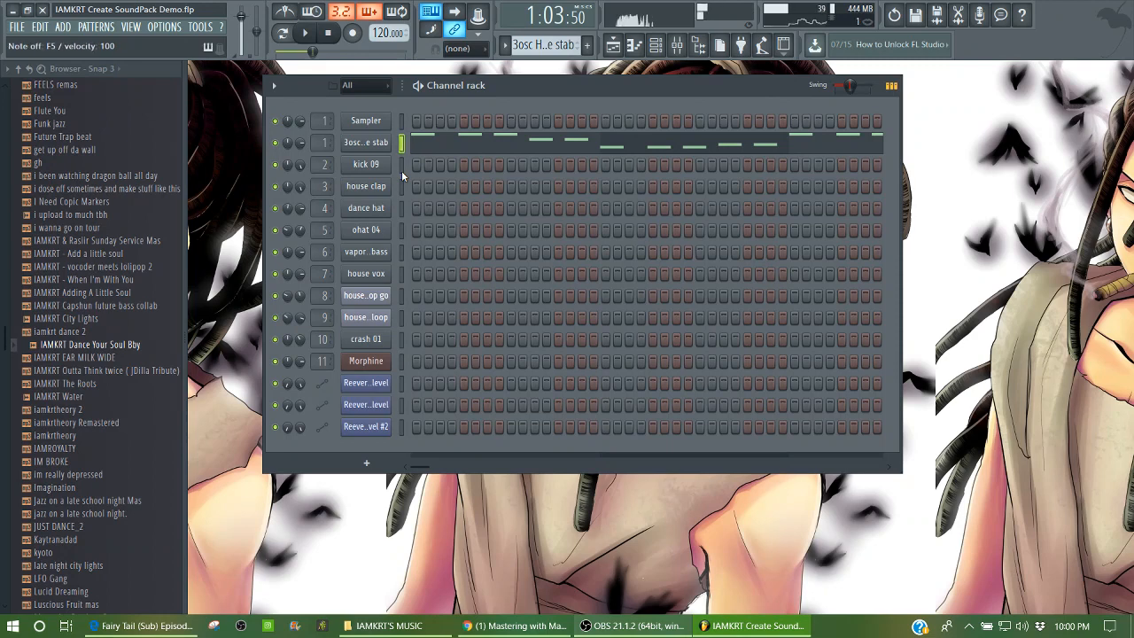
left_click(368, 143)
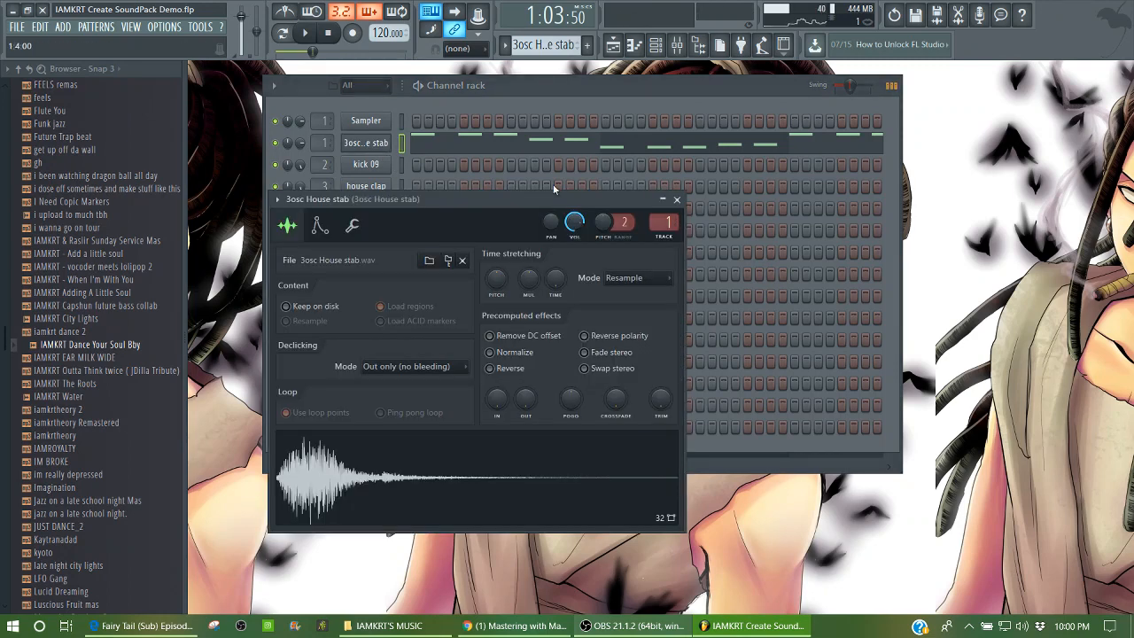
- Show the 3osc House stab melody in the piano roll, play it in pattern mode, and close the piano roll
left_click(471, 147)
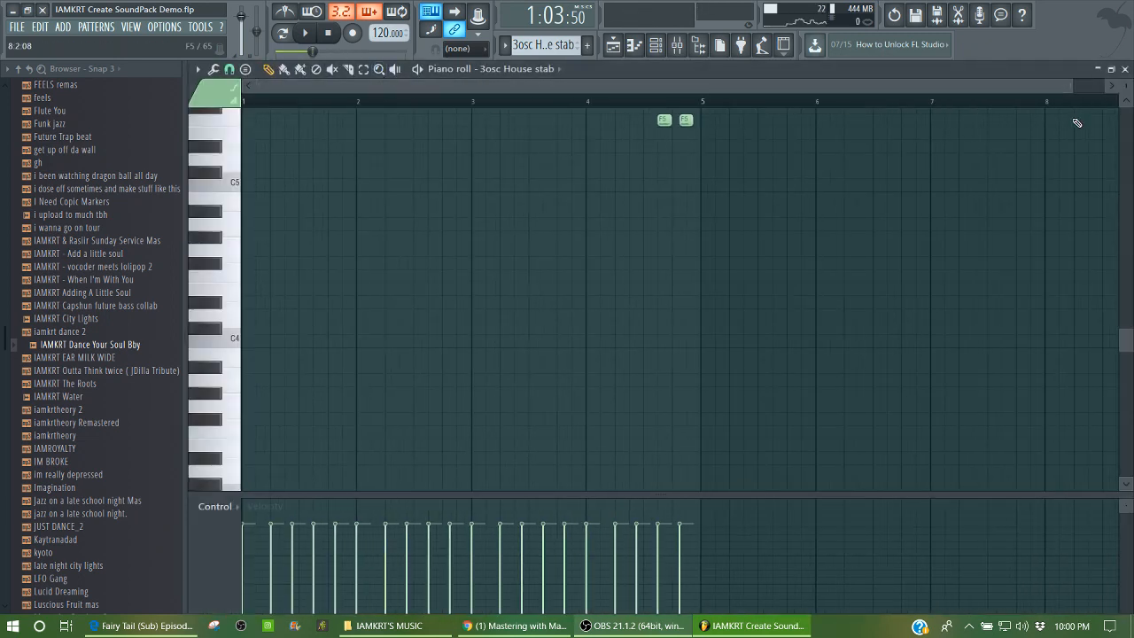
left_click_drag(1125, 344, 1130, 275)
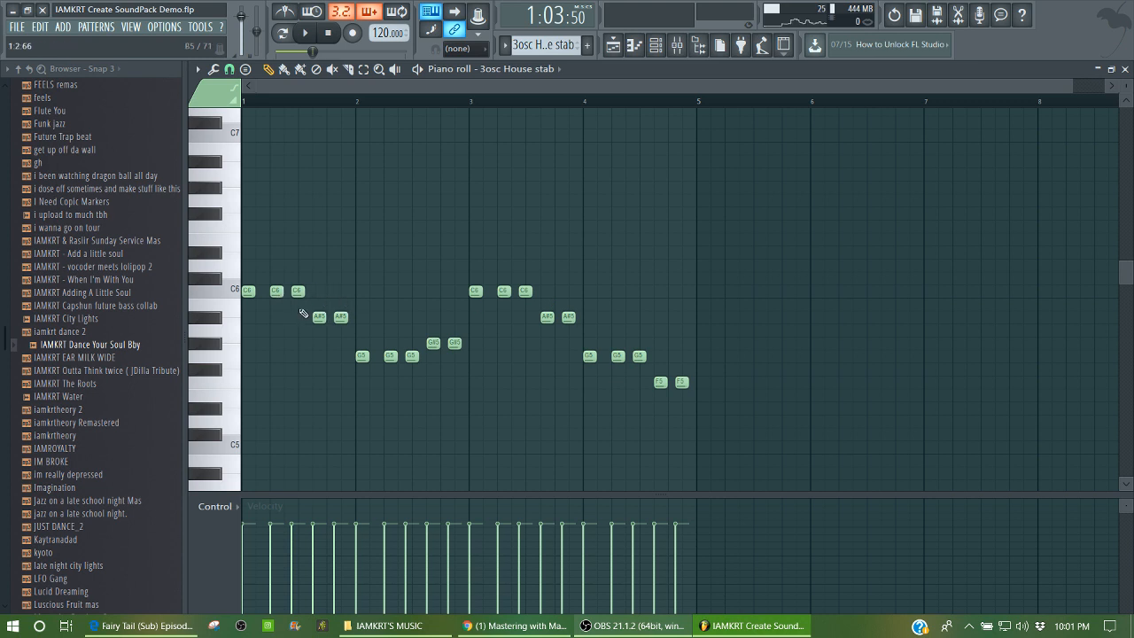
left_click(283, 34)
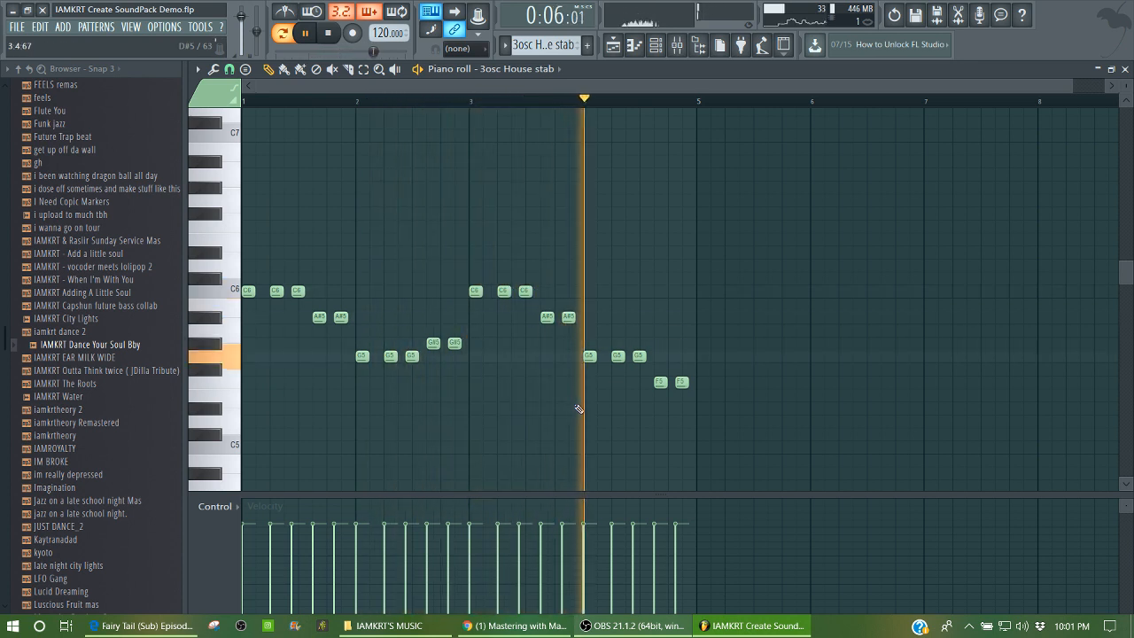
key("space")
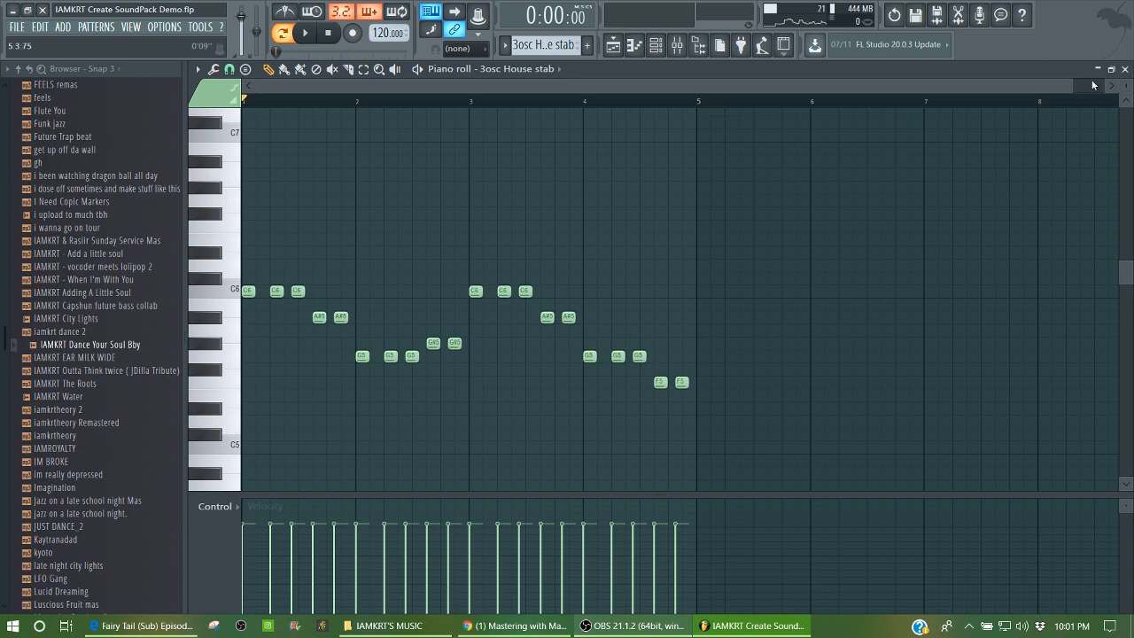
left_click(1124, 69)
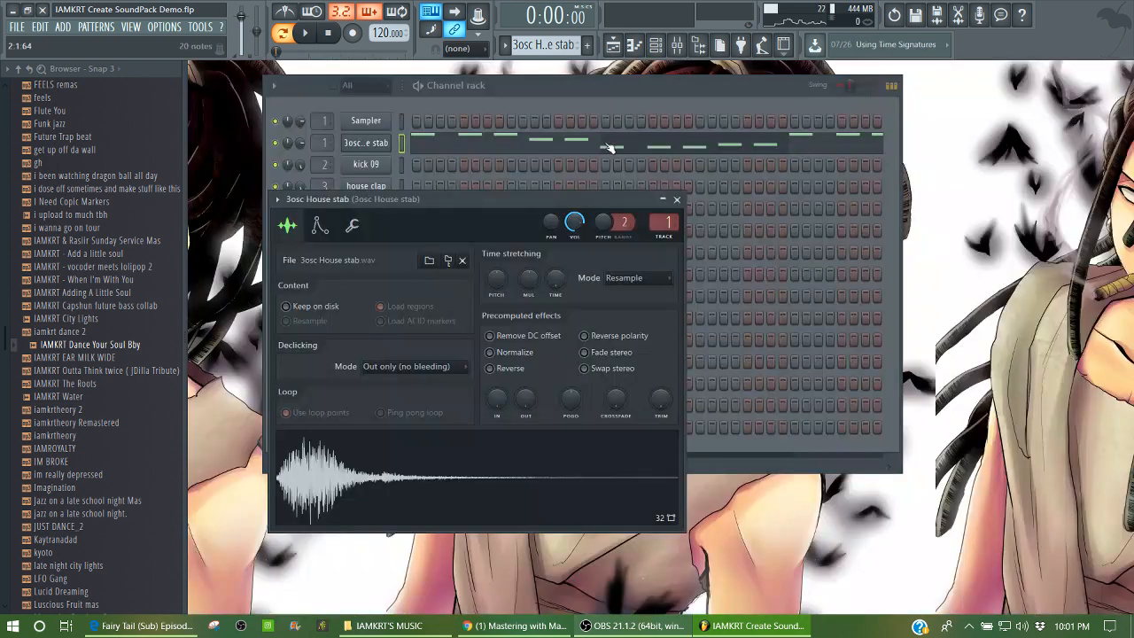
- Audition the channel rack's instruments one after another, from kick 09 down to Morphine
left_click(523, 92)
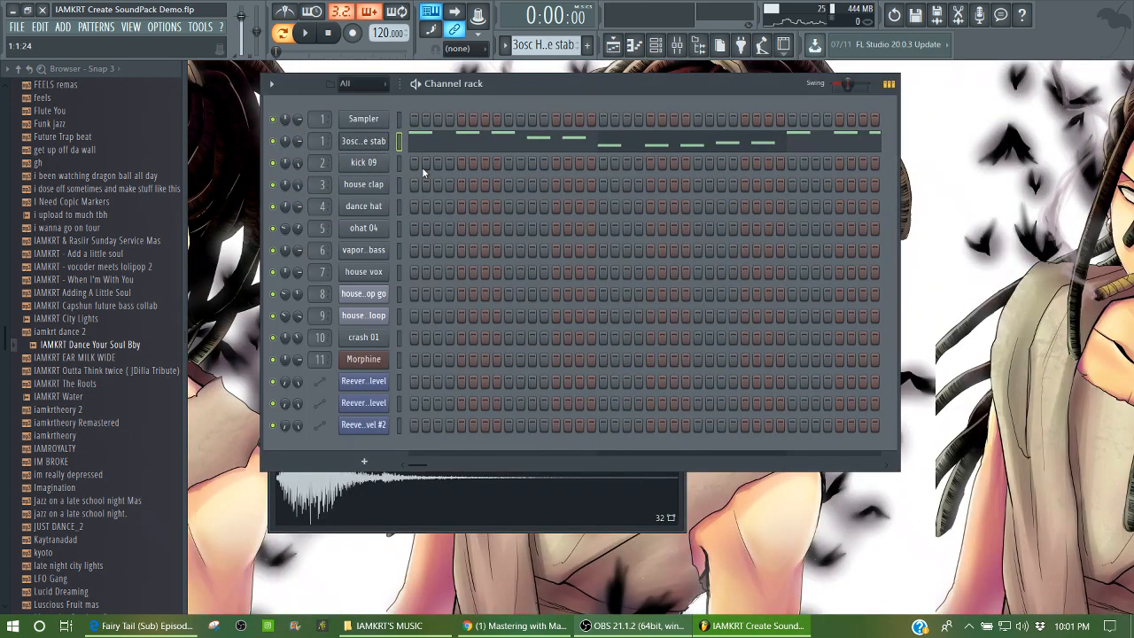
key("q")
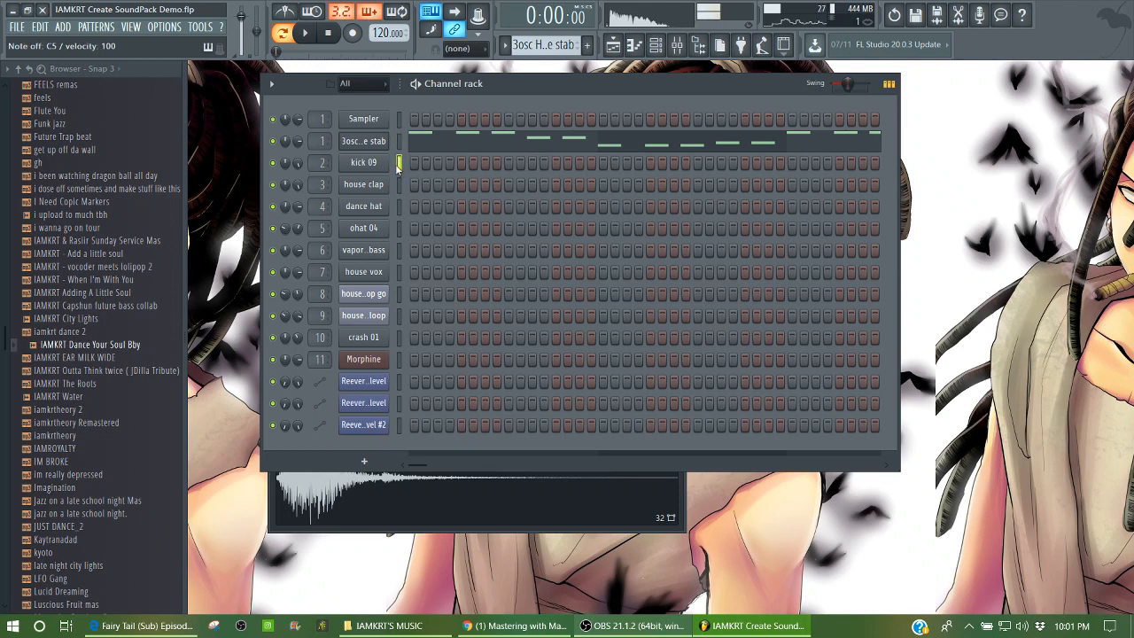
key("Down")
key("q")
key("Down")
key("q")
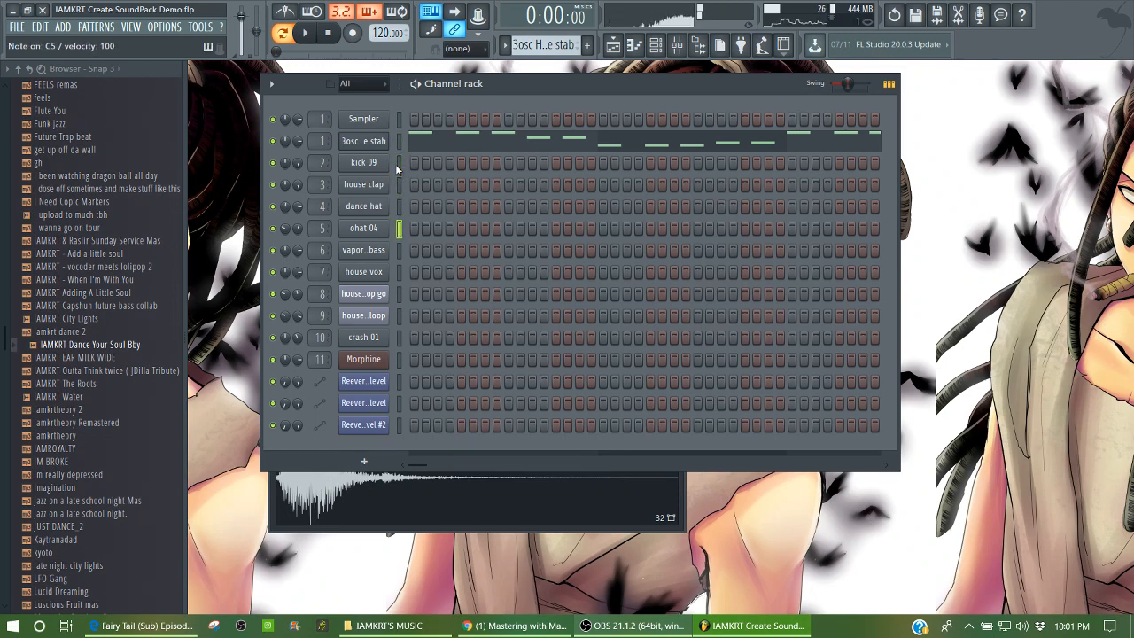
key("Down")
key("q")
key("Down")
key("q")
key("Down")
key("q")
key("Down")
key("q")
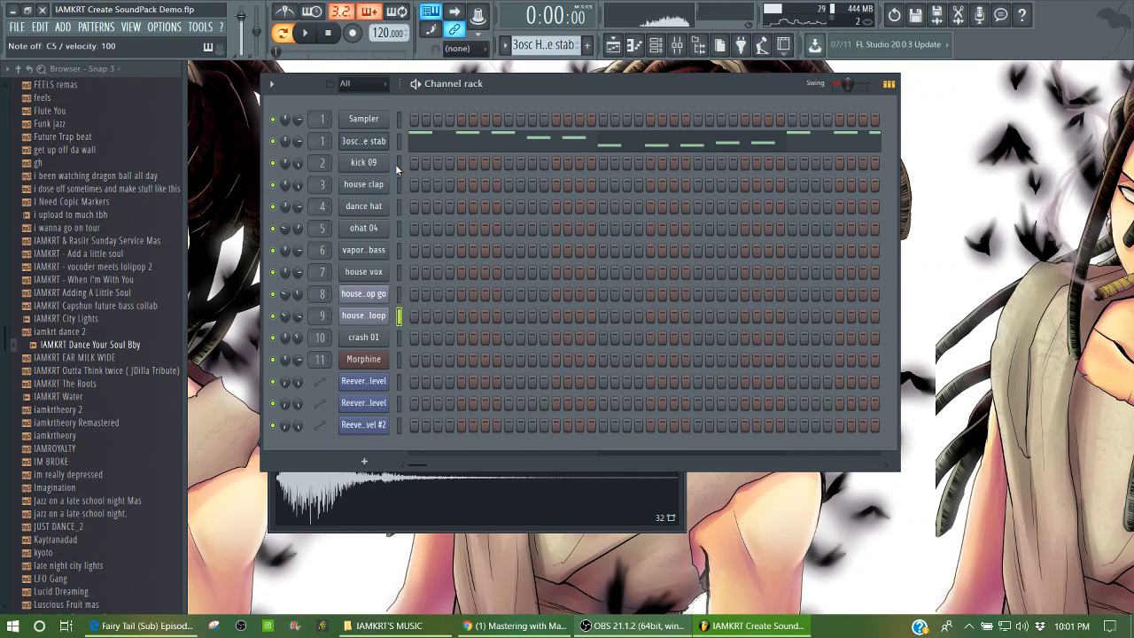
key("Down")
key("q")
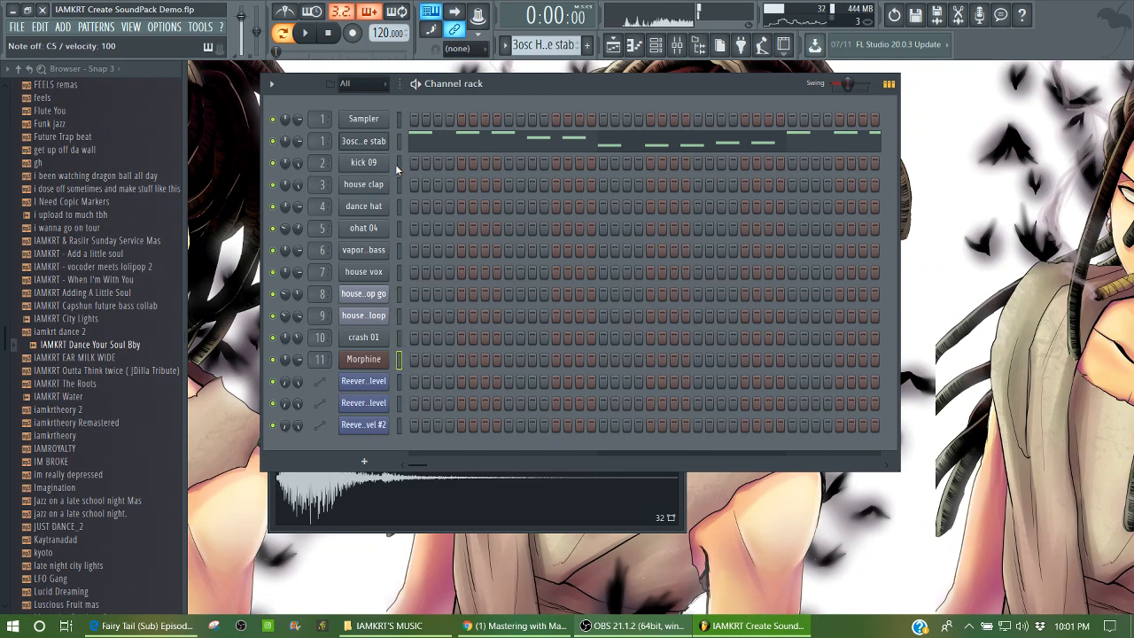
key("q")
- Switch to the lead pattern and examine the Morphine synth and its Presets Library
left_click(504, 44)
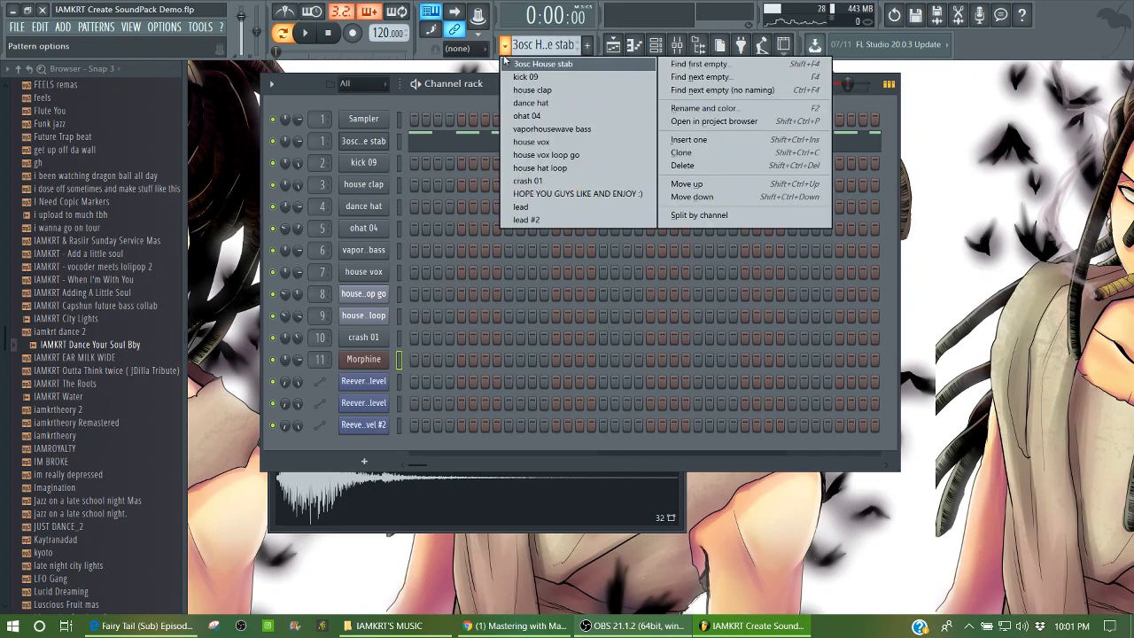
left_click(554, 208)
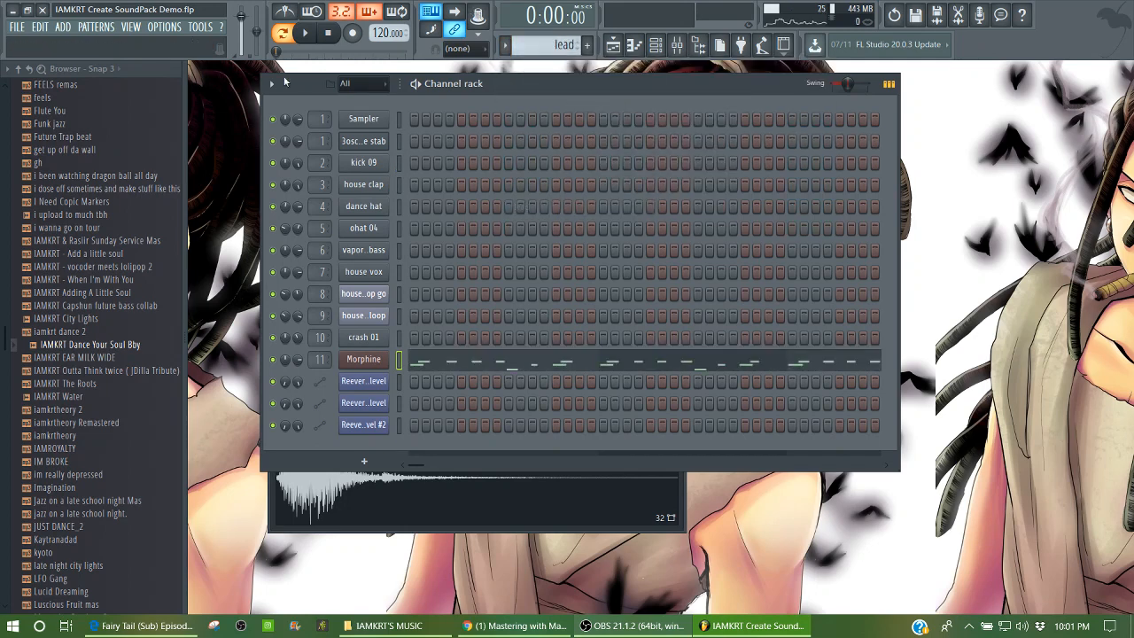
key("space")
key("space")
left_click(363, 359)
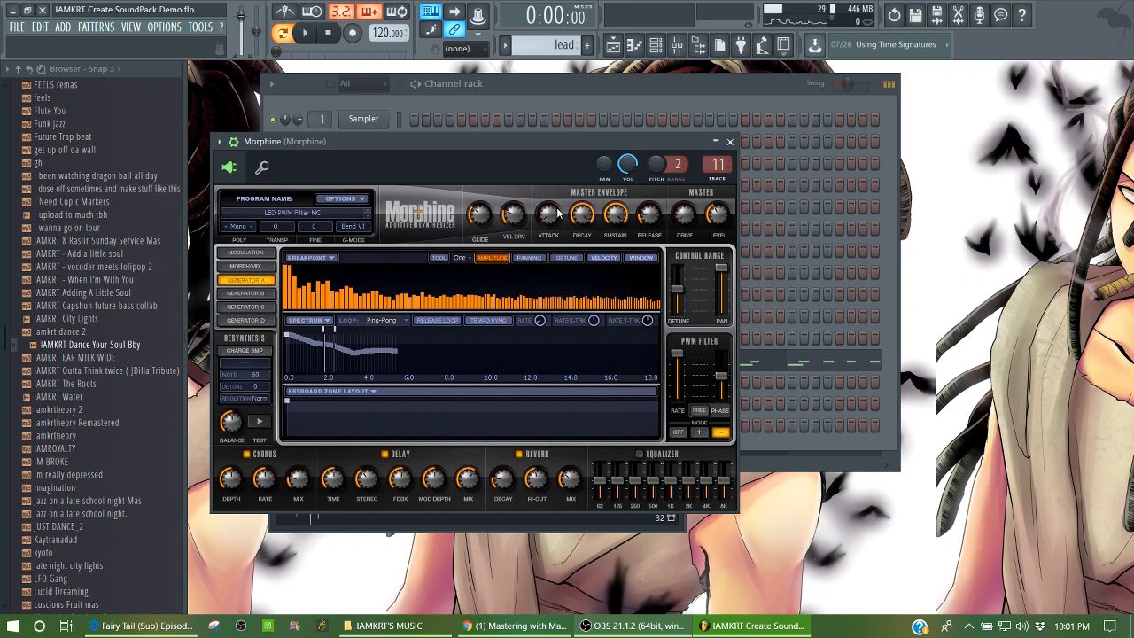
left_click(289, 214)
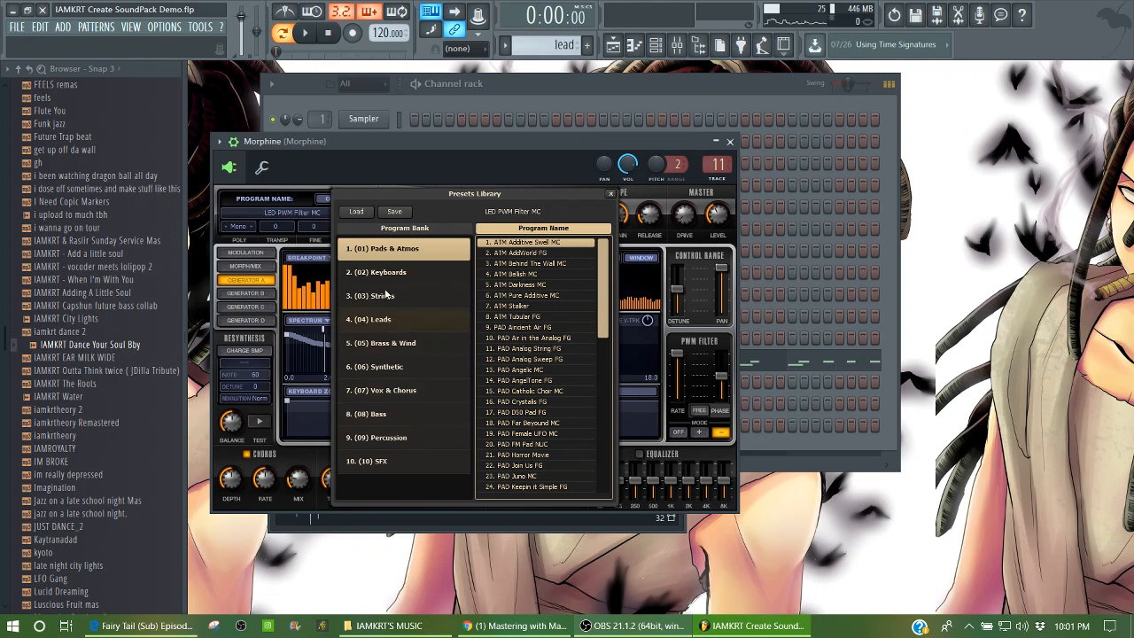
left_click(441, 103)
- Play the full lead melody in Morphine's piano roll, select the lead #2 pattern, and stop playback
key("space")
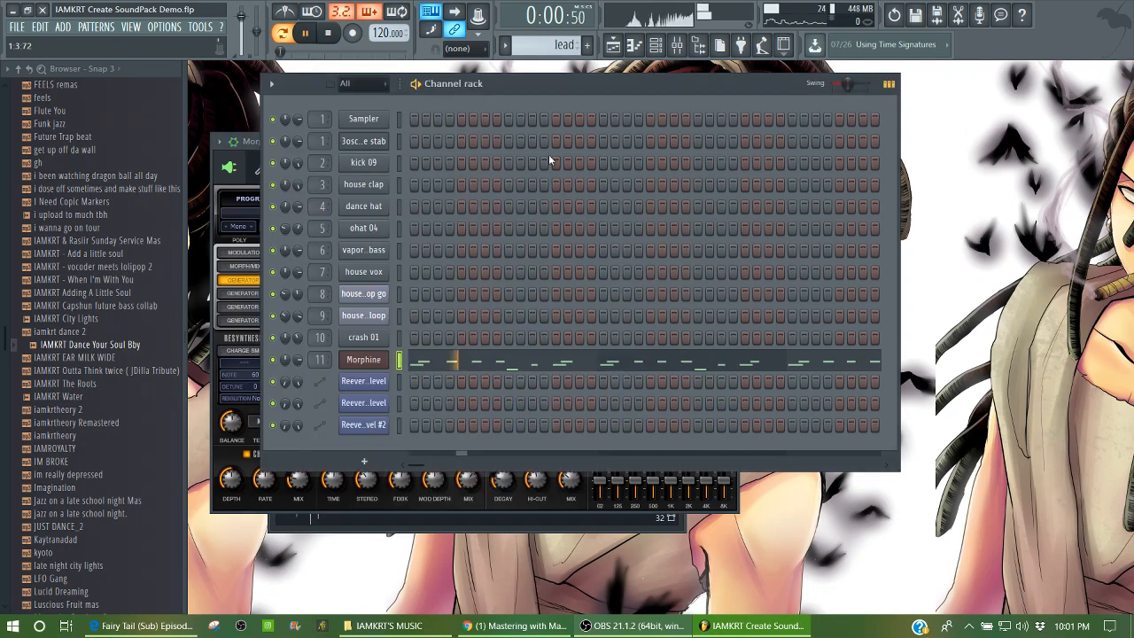
left_click(516, 358)
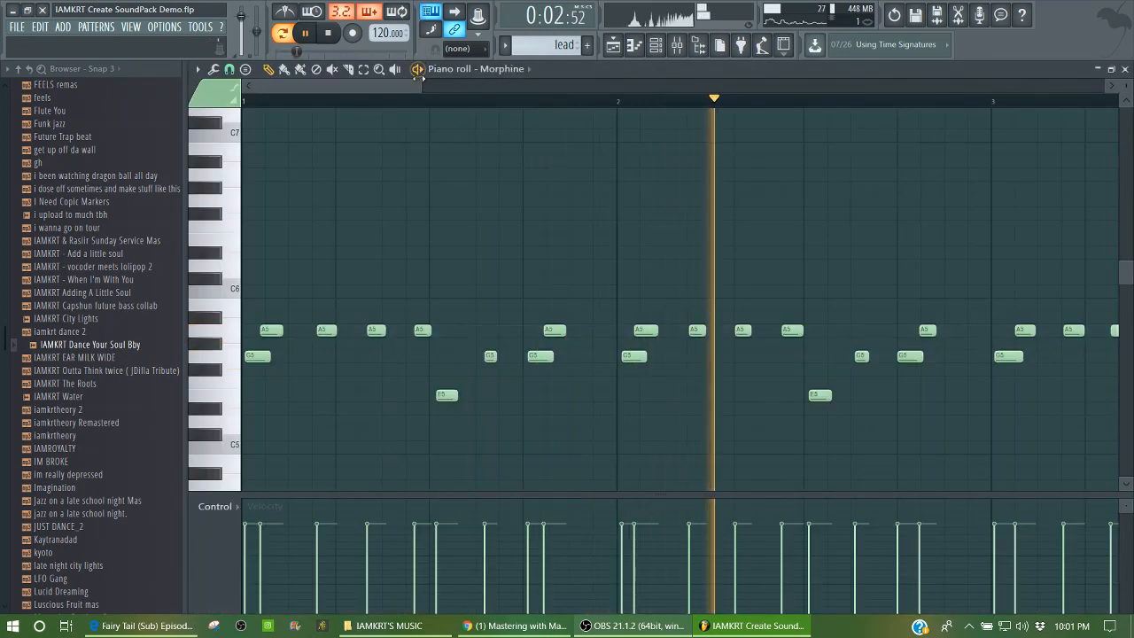
left_click_drag(421, 86, 1029, 35)
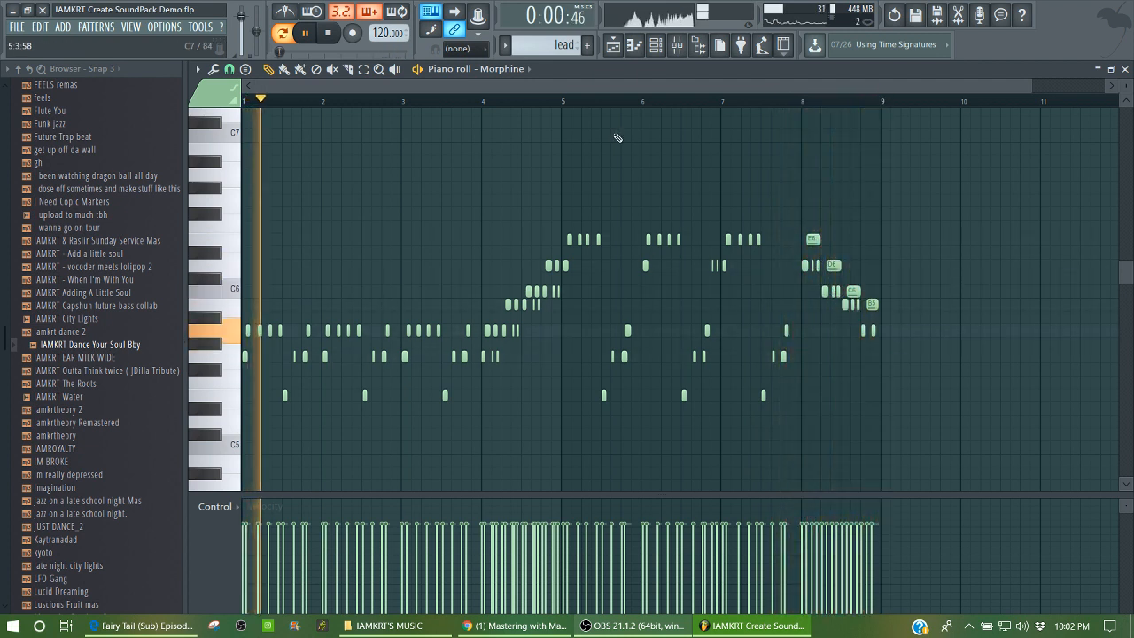
left_click_drag(564, 46, 564, 37)
key("space")
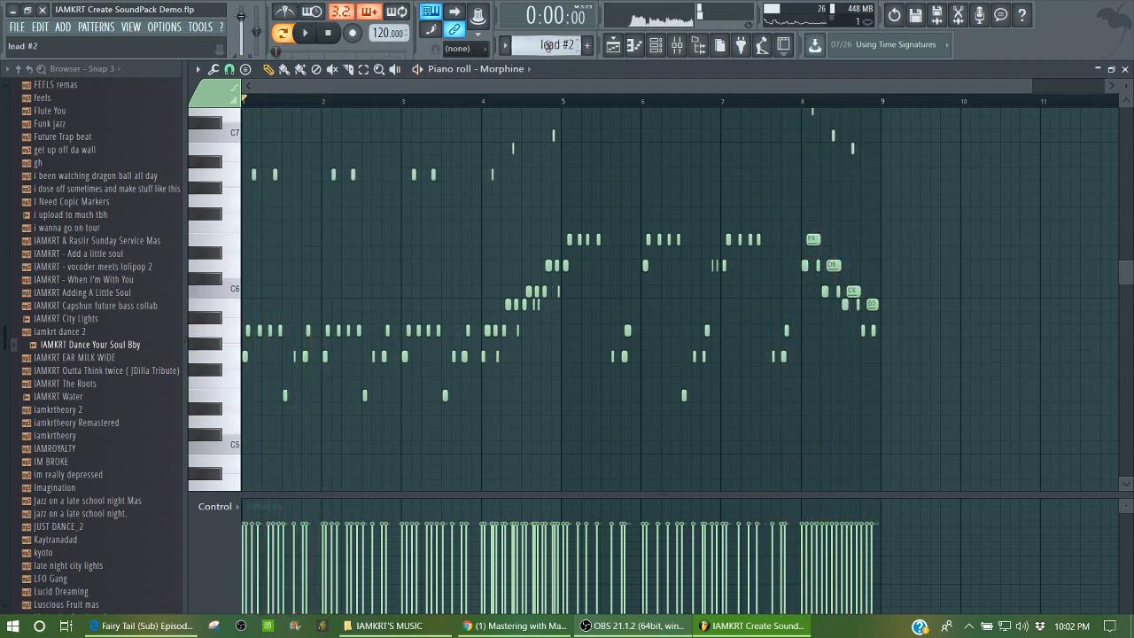
- Play the lead #2 pattern, display Morphine's mixer track, switch back to the lead pattern, and stop playback
key("space")
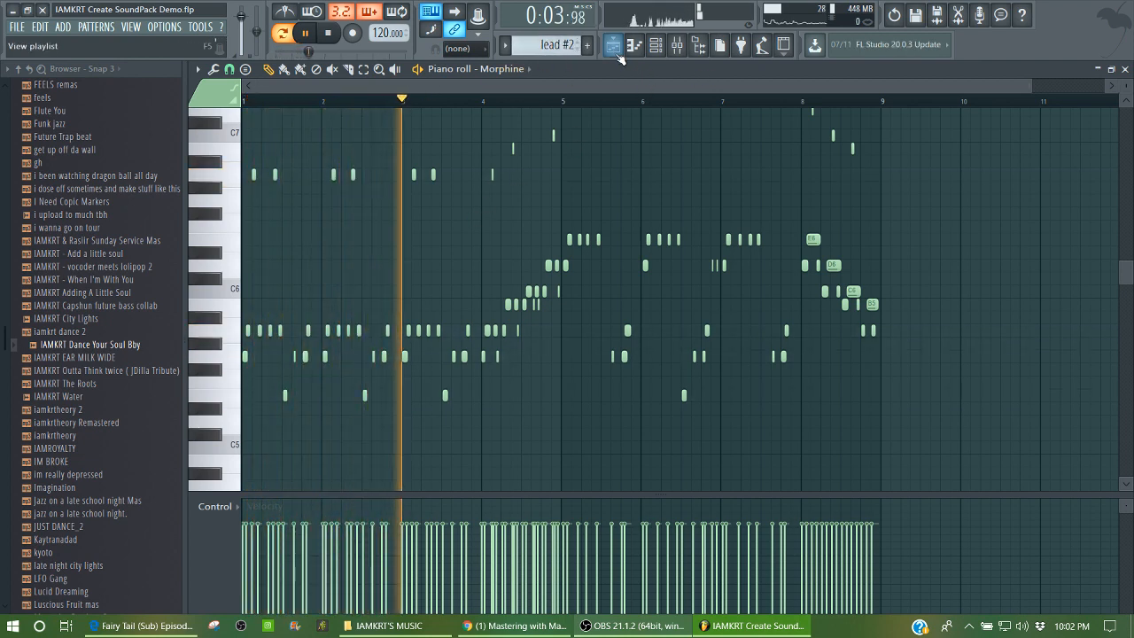
key("F5")
left_click(677, 45)
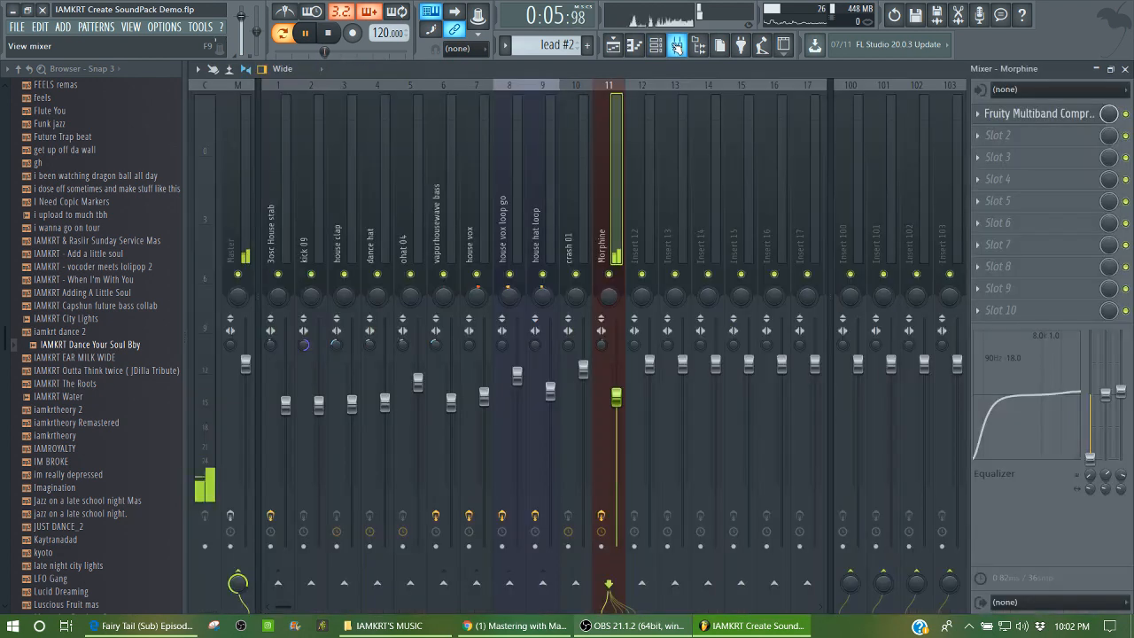
scroll(560, 44, "up", 1)
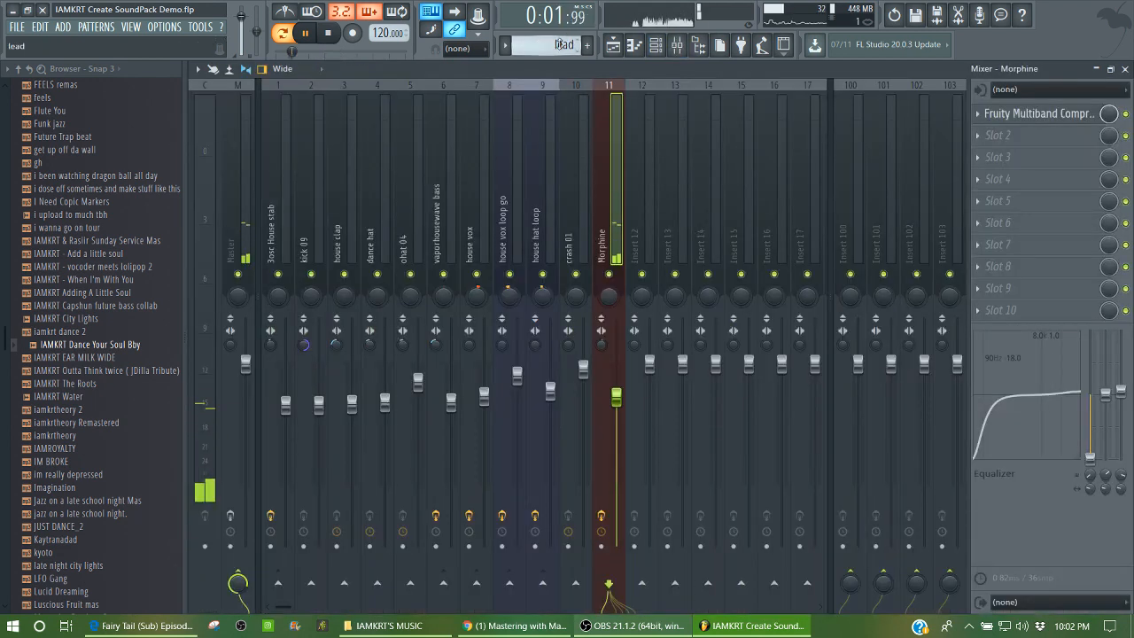
key("space")
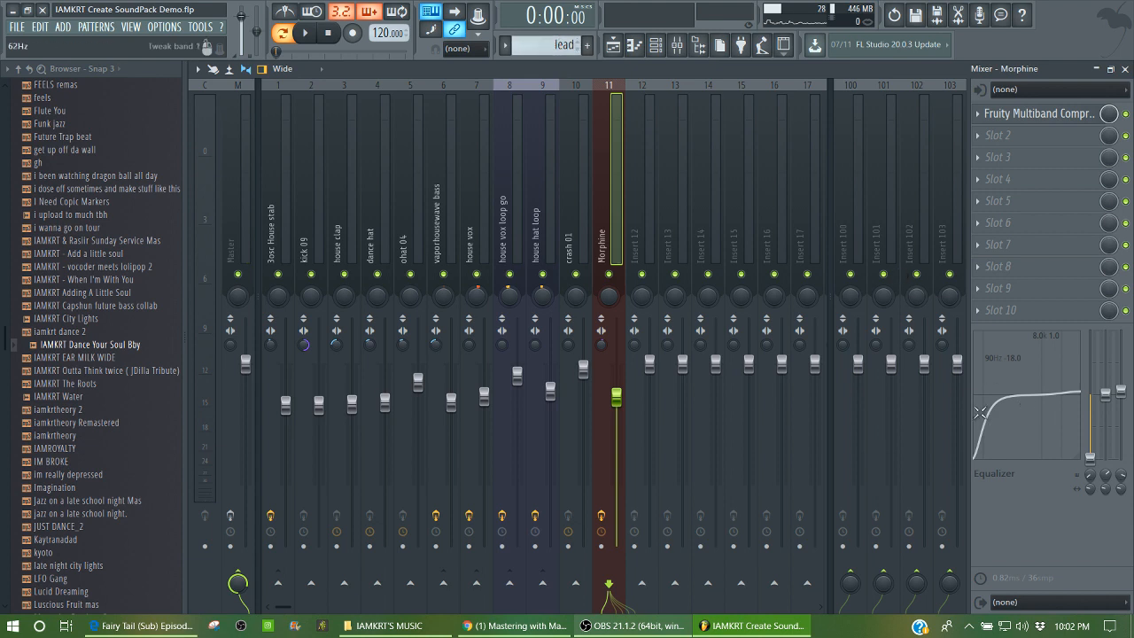
- Examine the Fruity Multiband Compressor on the Morphine mixer track and its list of presets, and return to the playlist
left_click(1036, 113)
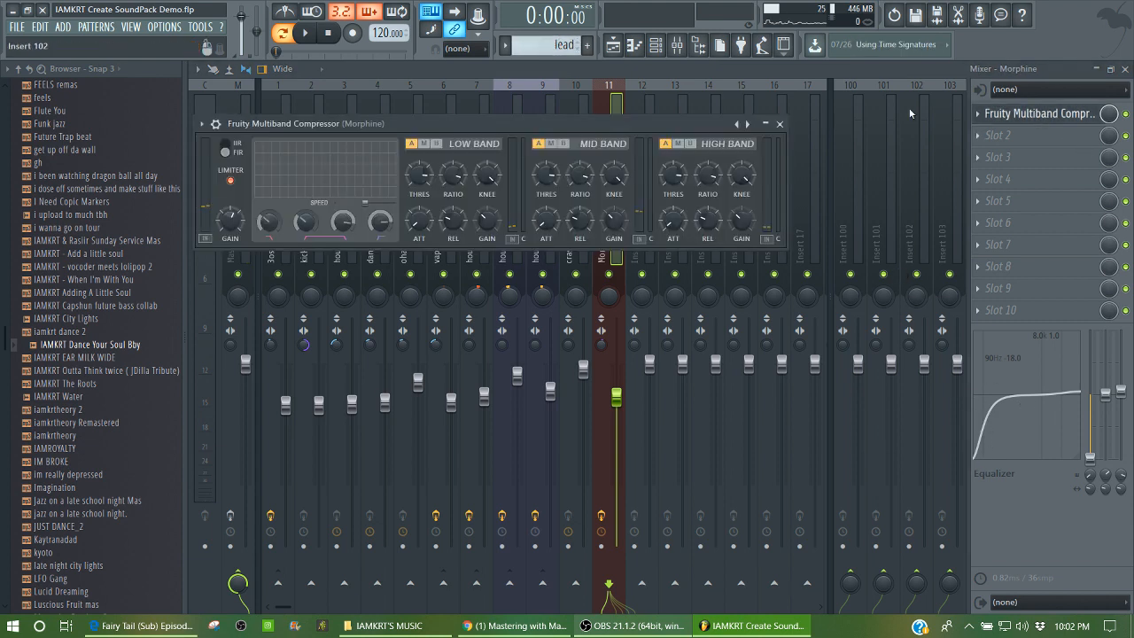
left_click(201, 124)
mouse_move(326, 168)
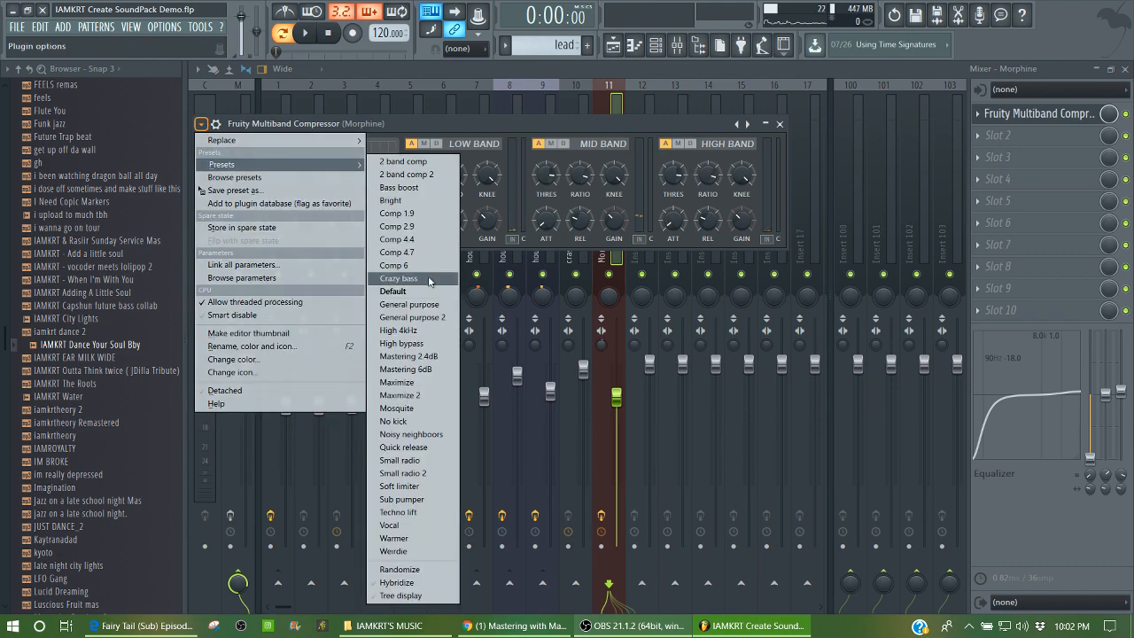
left_click(756, 105)
left_click(1123, 69)
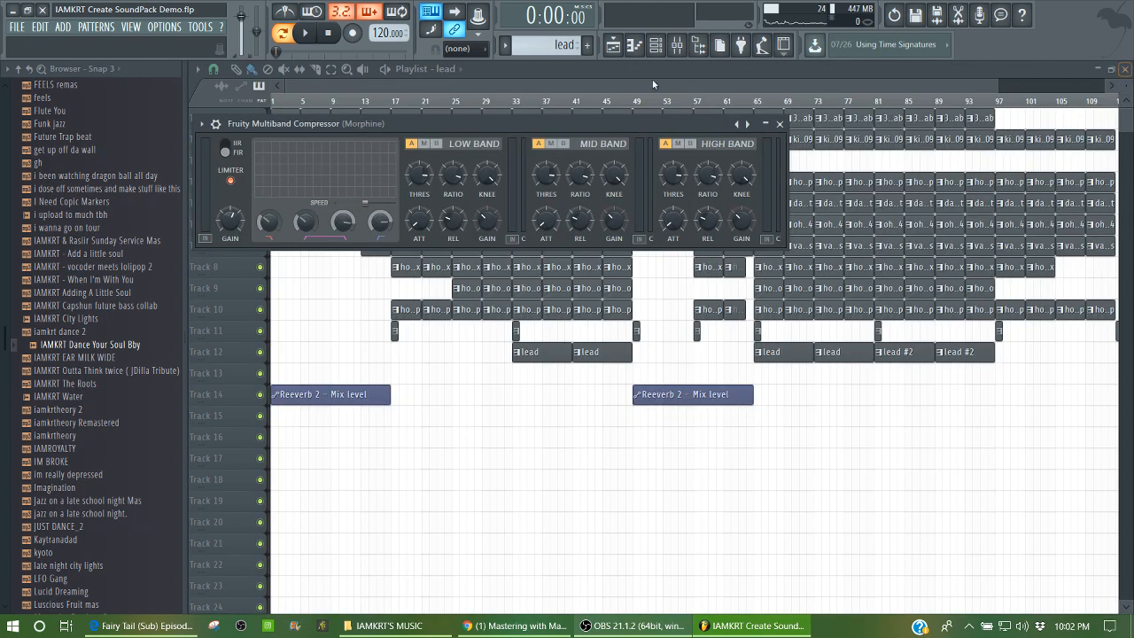
left_click(676, 45)
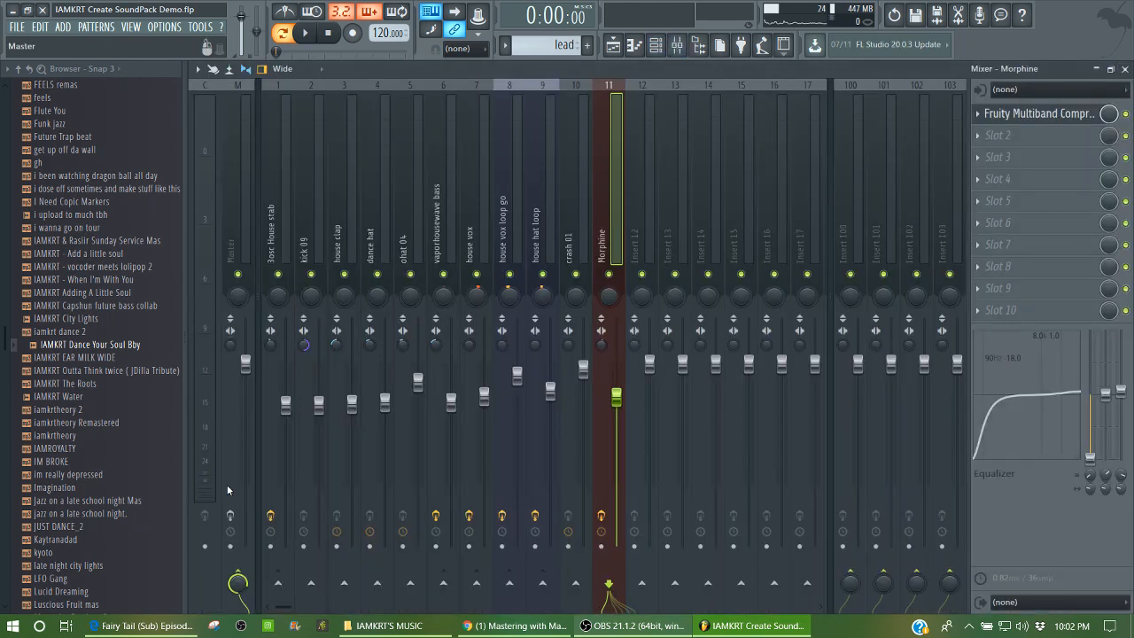
left_click(1125, 69)
- Play the song from bar 65, examine the 3osc House stab and Master tracks in the mixer, and stop playback
key("space")
left_click(647, 88)
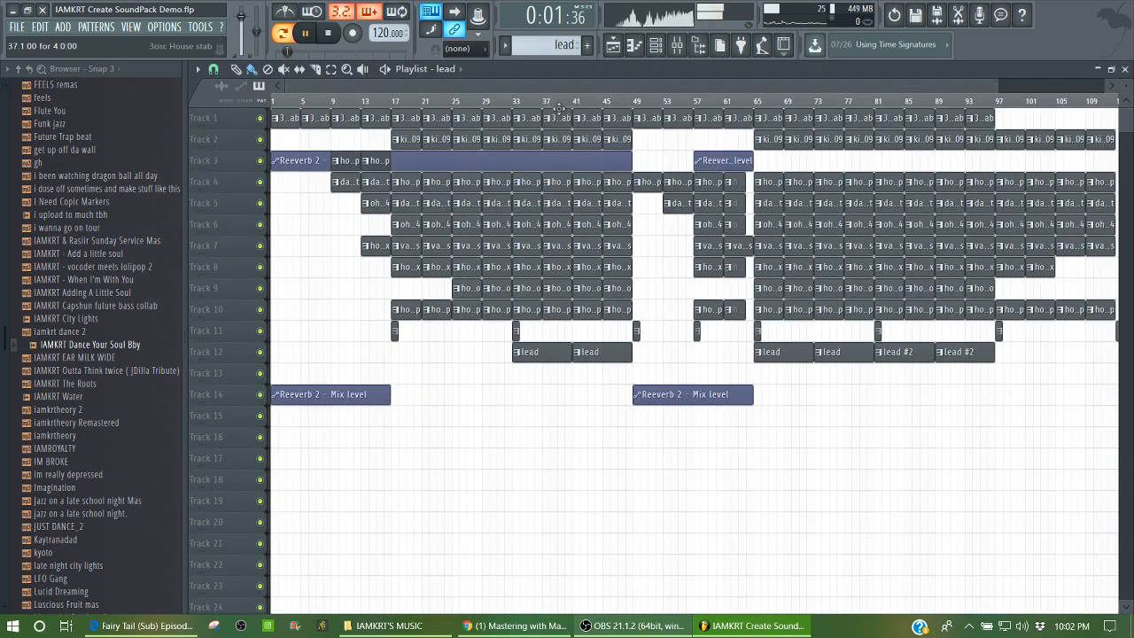
left_click(757, 100)
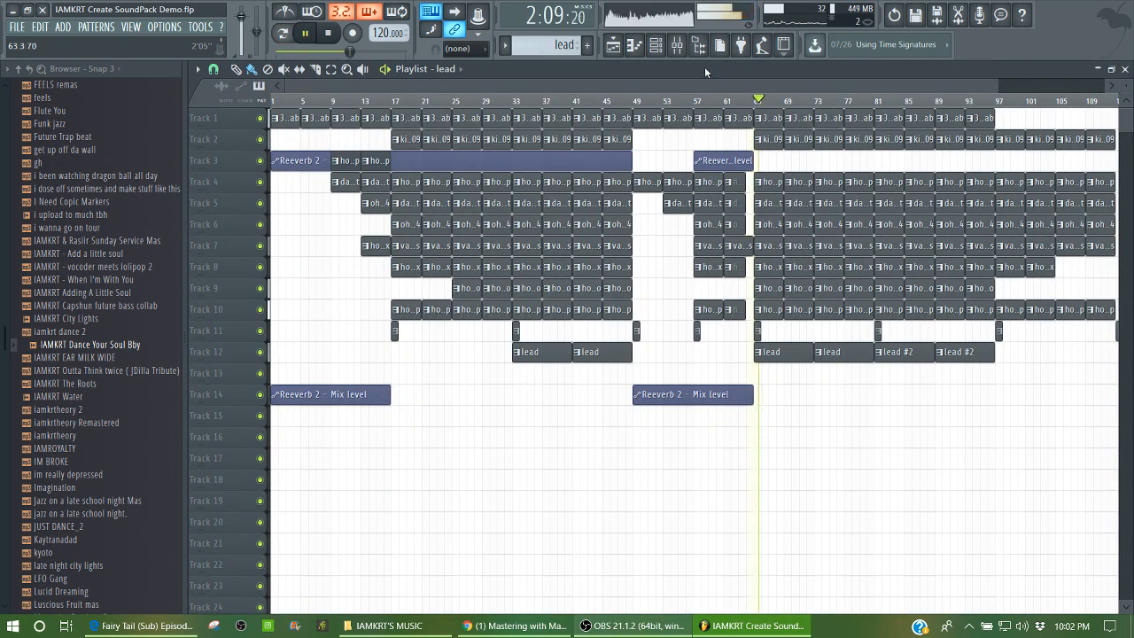
left_click(677, 44)
left_click(286, 174)
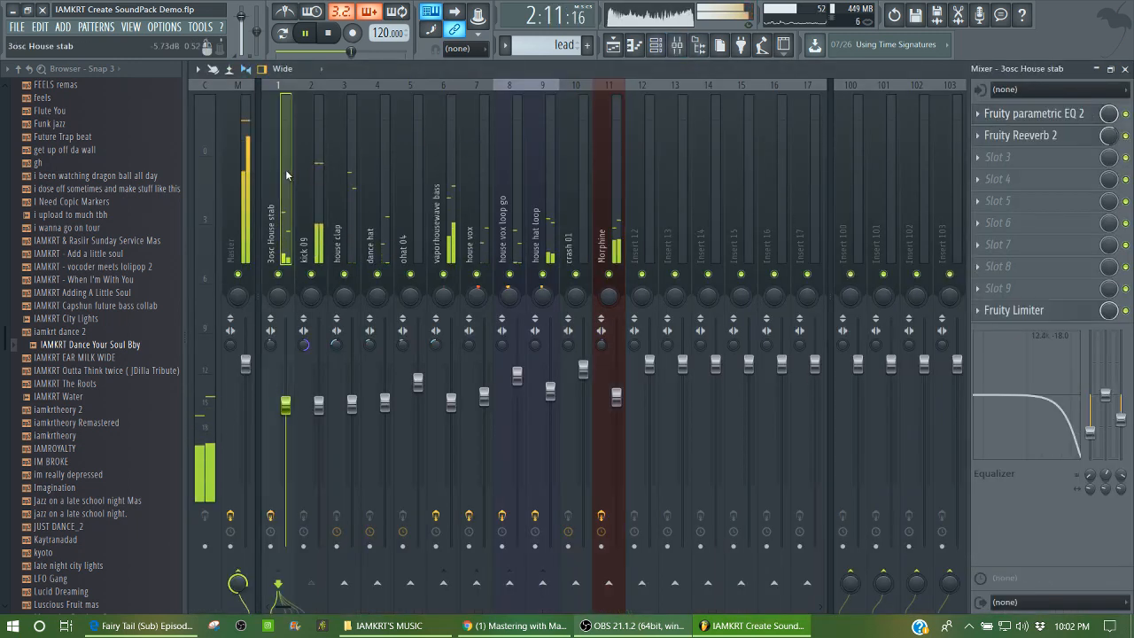
left_click(248, 161)
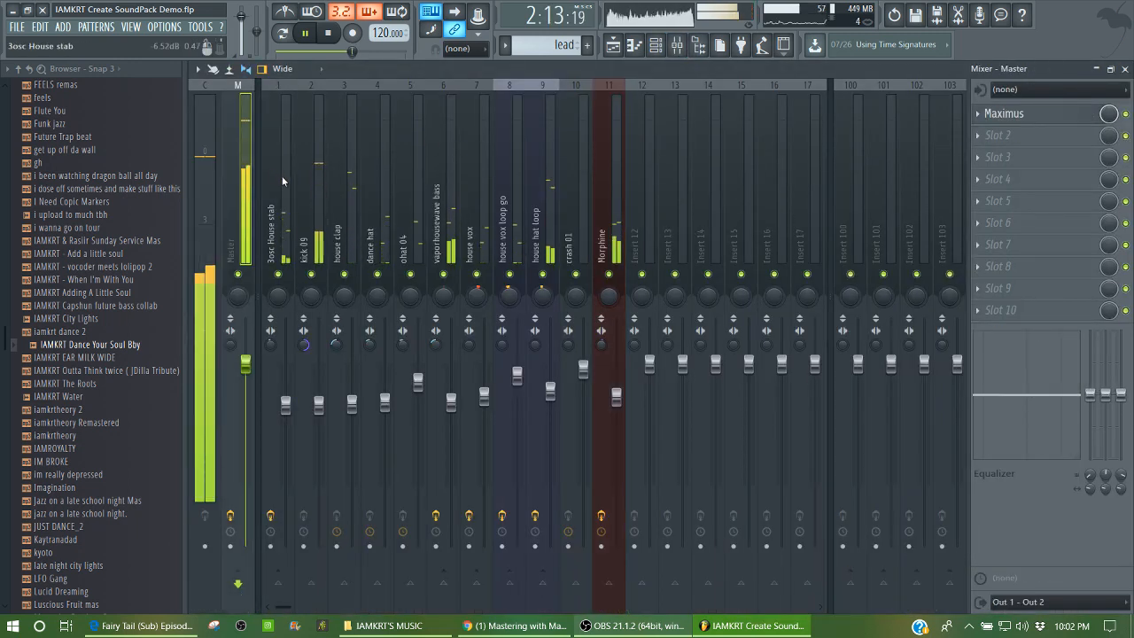
key("space")
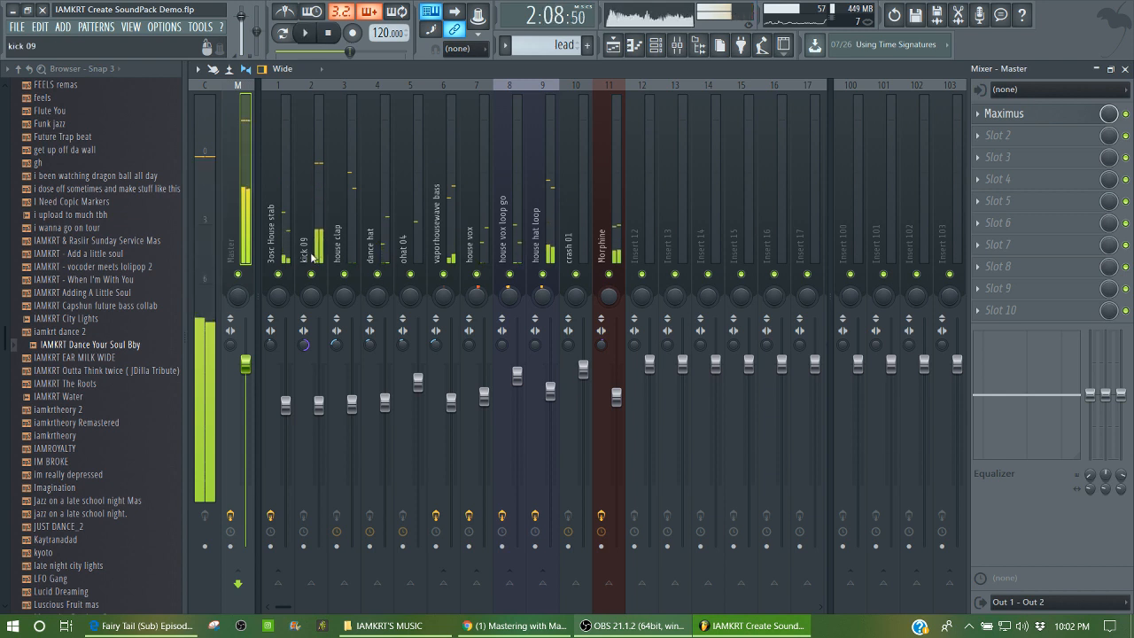
- Solo the 3osc House stab mixer track, play it on its own, and stop playback
left_click(285, 232)
right_click(280, 274)
key("space")
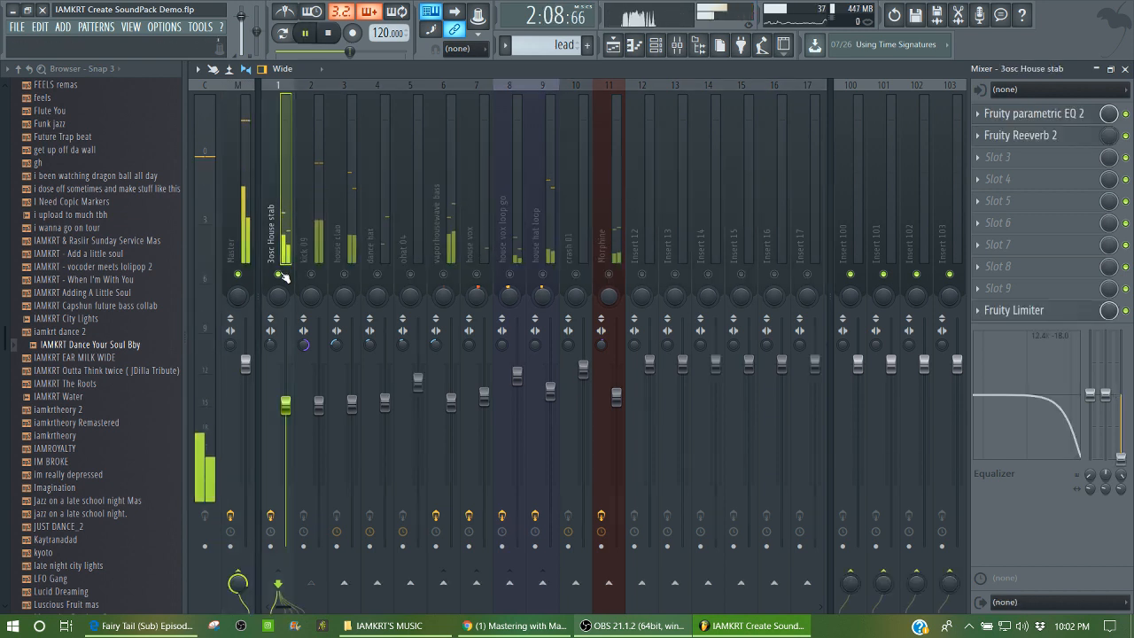
key("space")
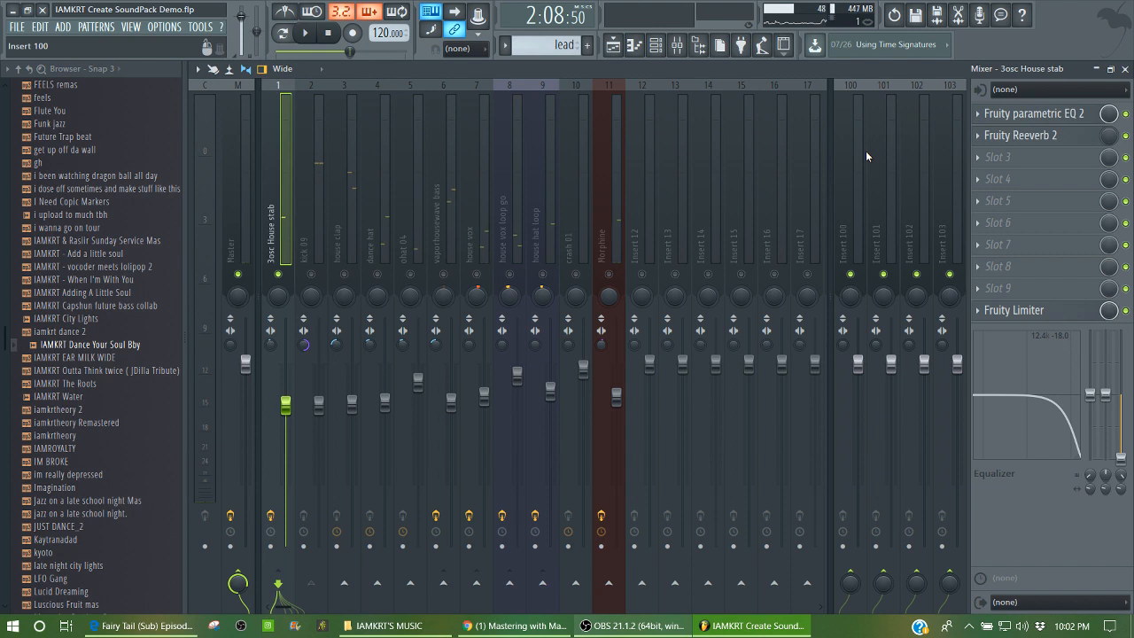
- Examine the Fruity parametric EQ 2 and Fruity Limiter settings on the 3osc House stab track
left_click(1021, 119)
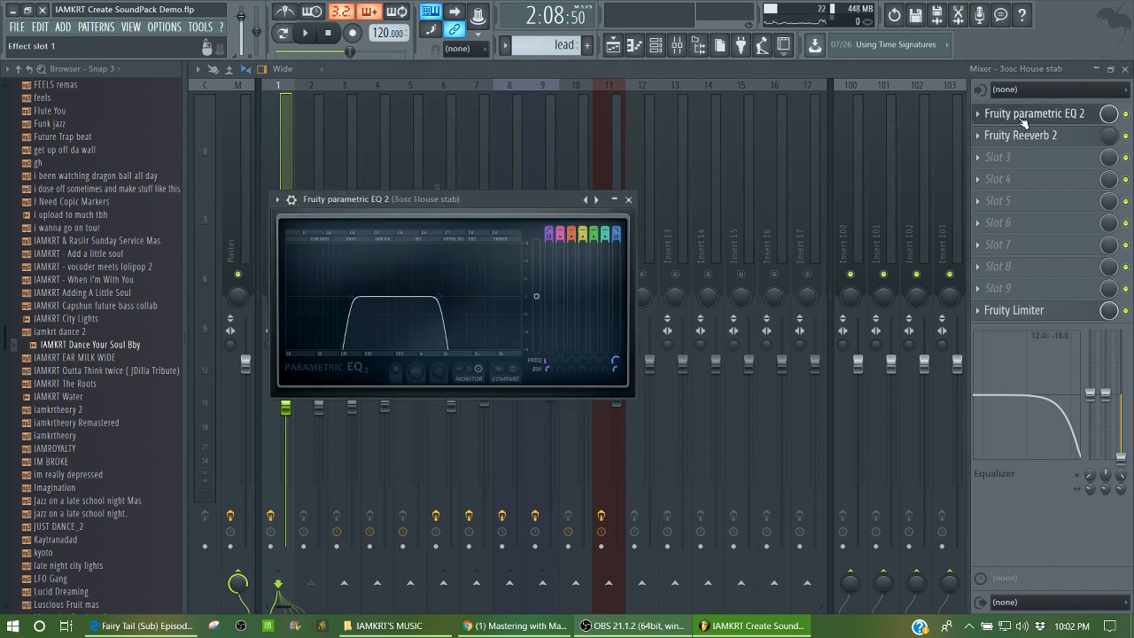
left_click(1021, 119)
left_click(1021, 118)
left_click(1021, 119)
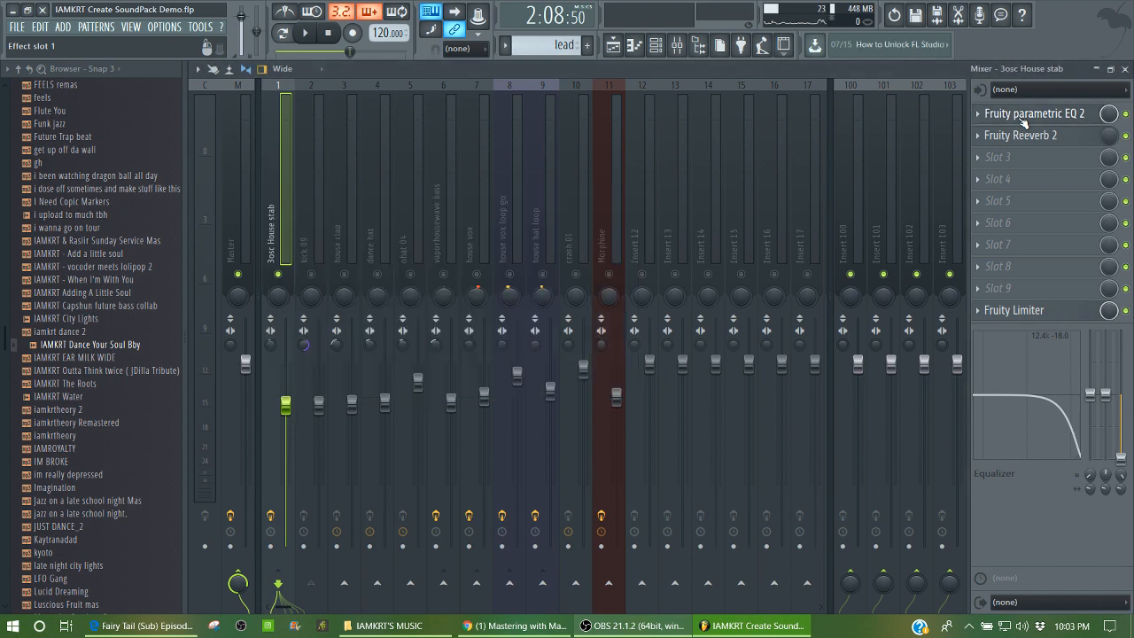
left_click(1043, 316)
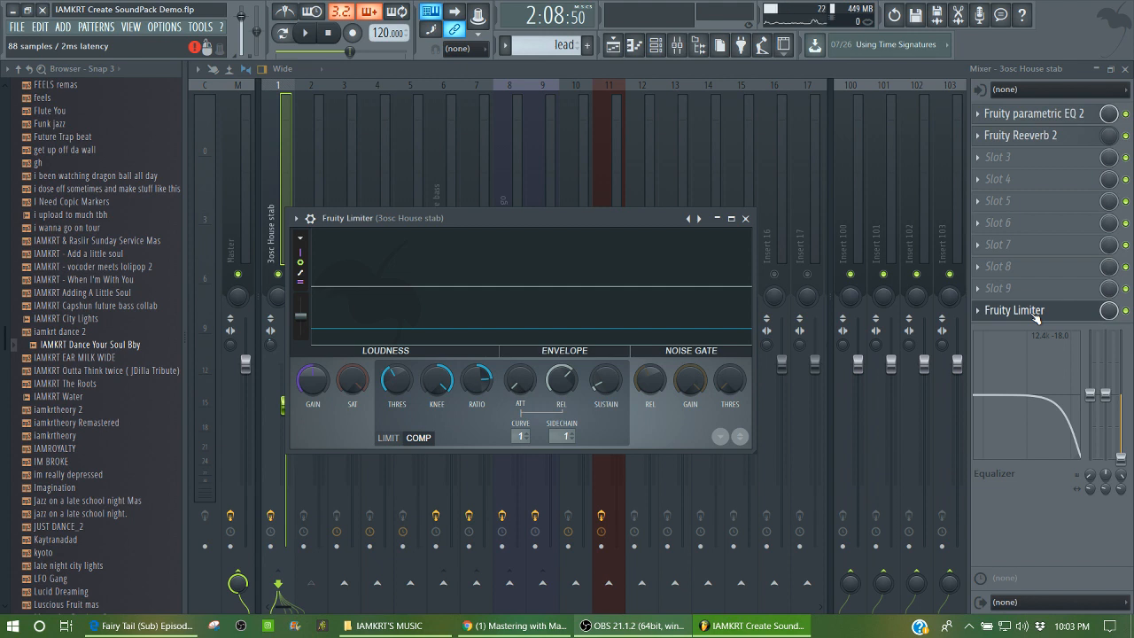
left_click(1035, 311)
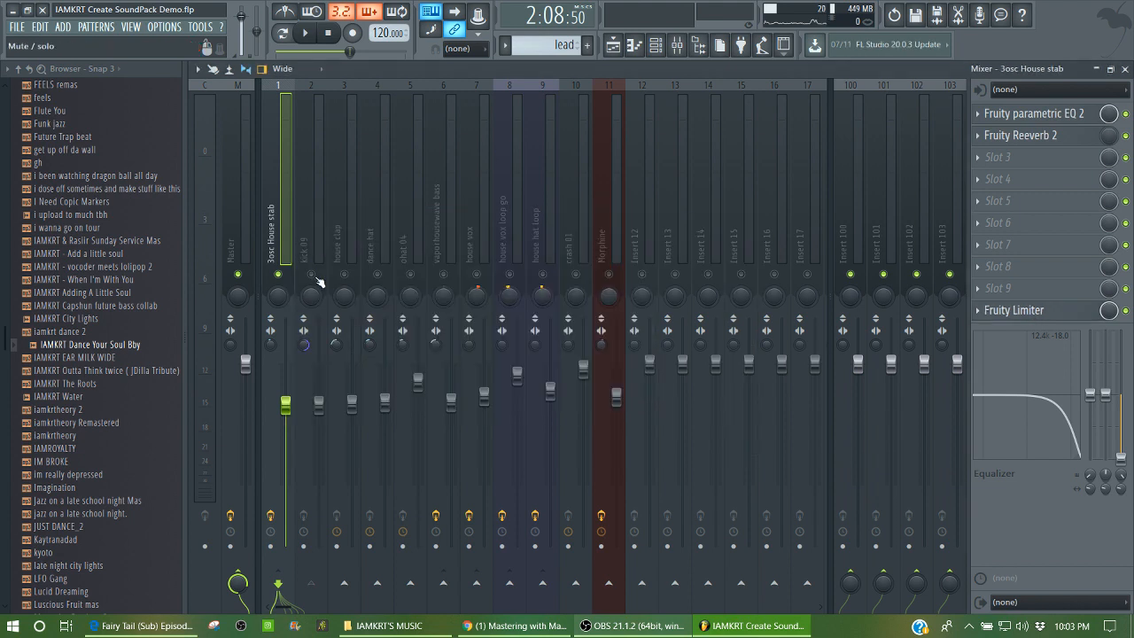
- Play the song with the kick 09 track unmuted and the 3osc House stab track muted, and stop playback
key("space")
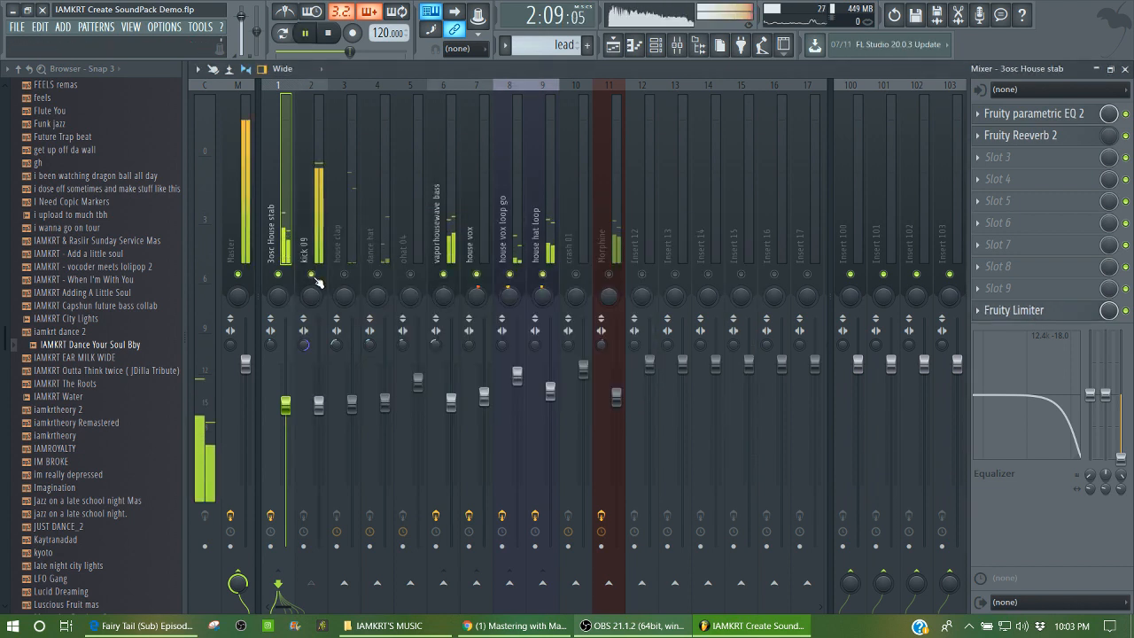
left_click(322, 235)
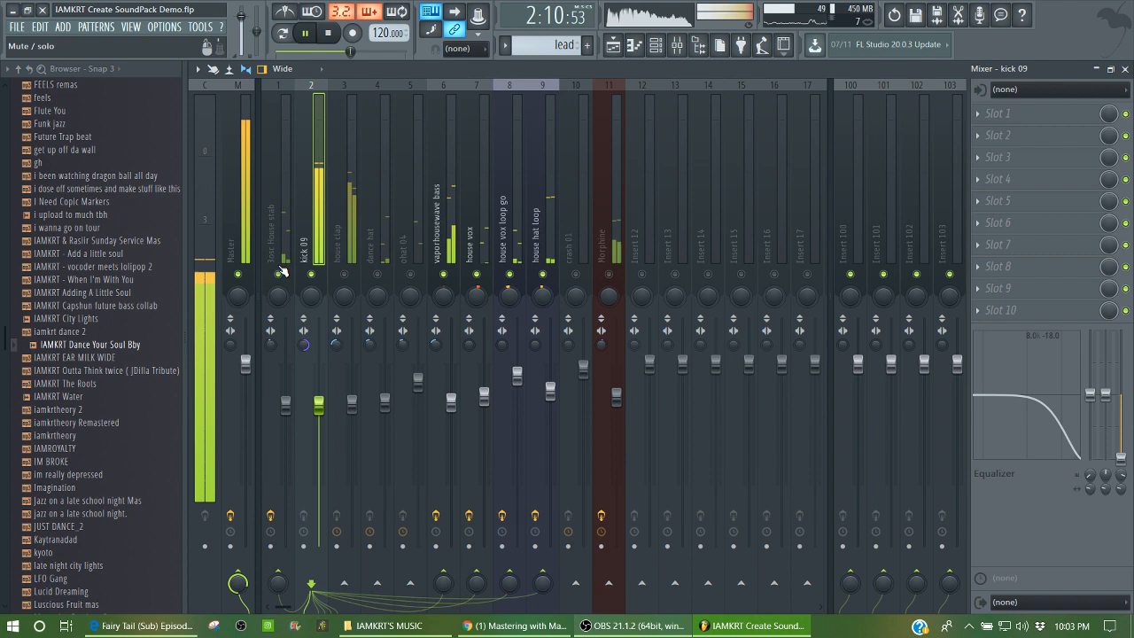
key("space")
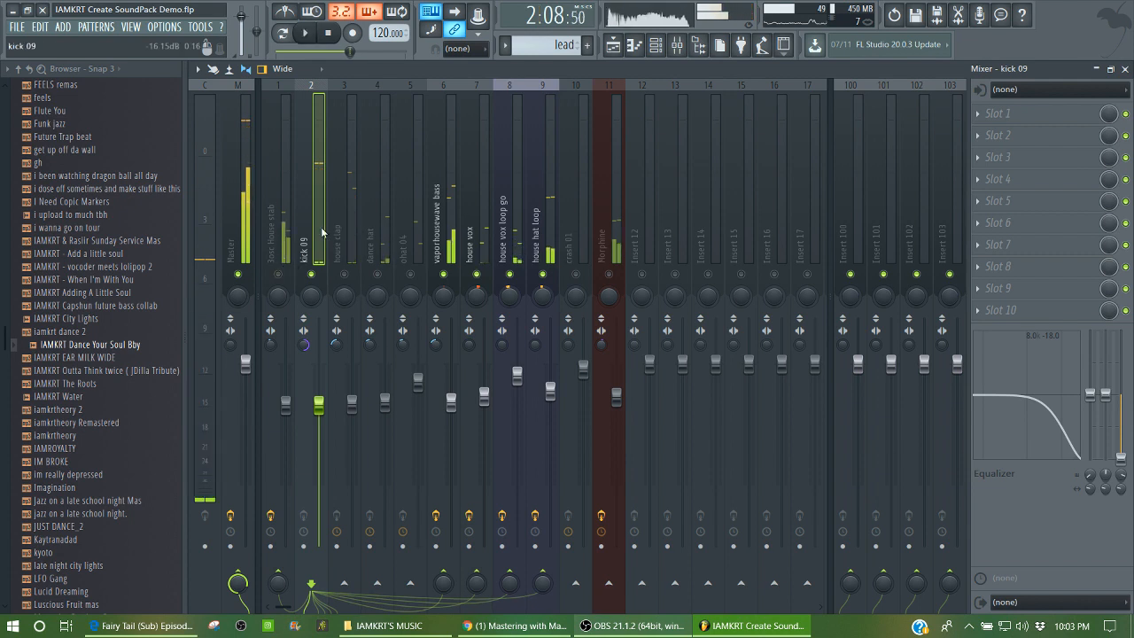
- Audition the house clap, dance hat and ohat 04 tracks together with the others muted, and mute the clap during playback
left_click(348, 281)
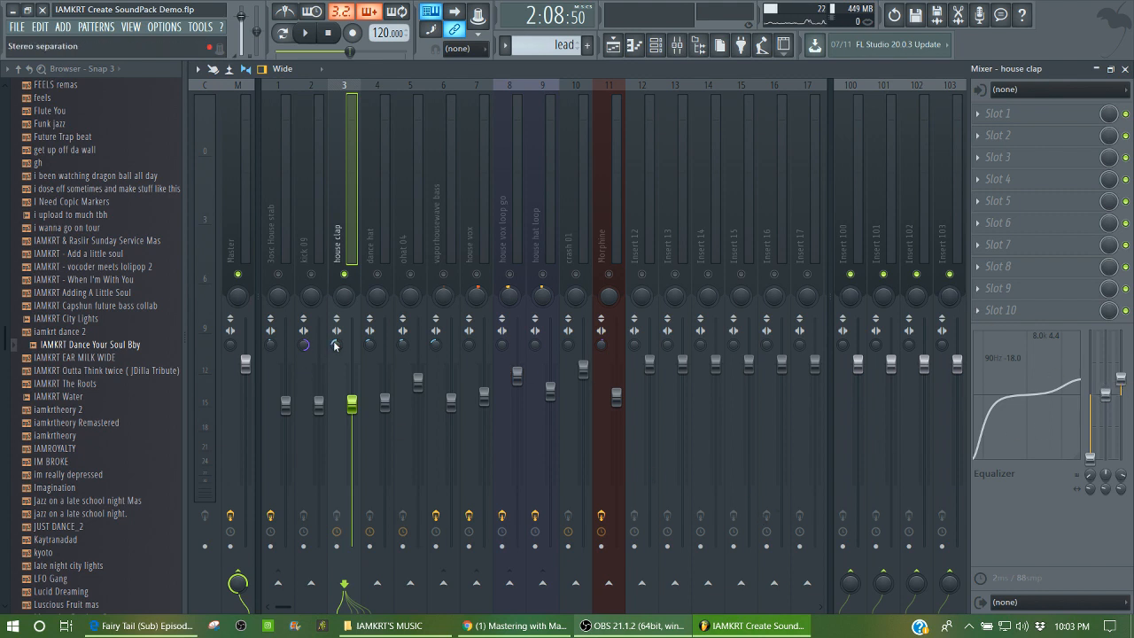
left_click(379, 253)
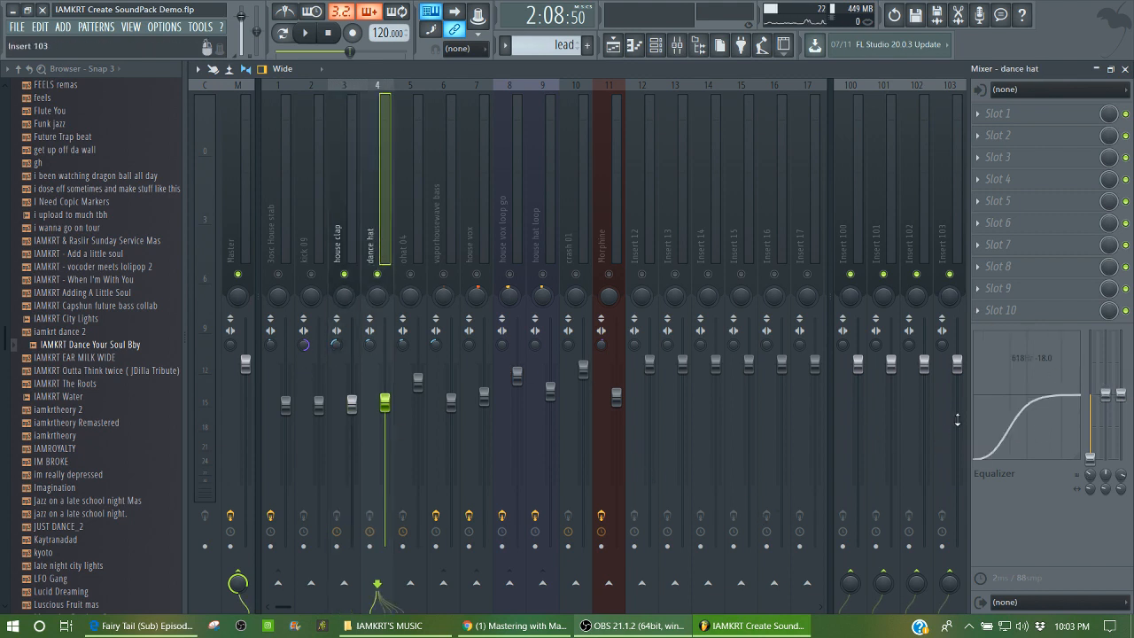
left_click(413, 276)
left_click(413, 277)
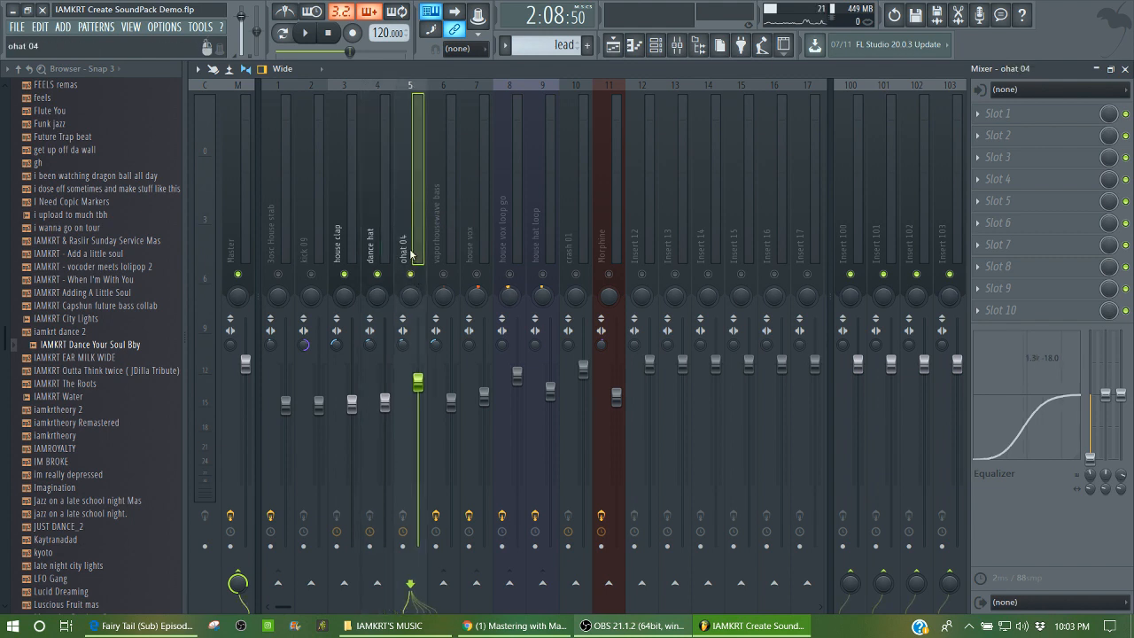
key("space")
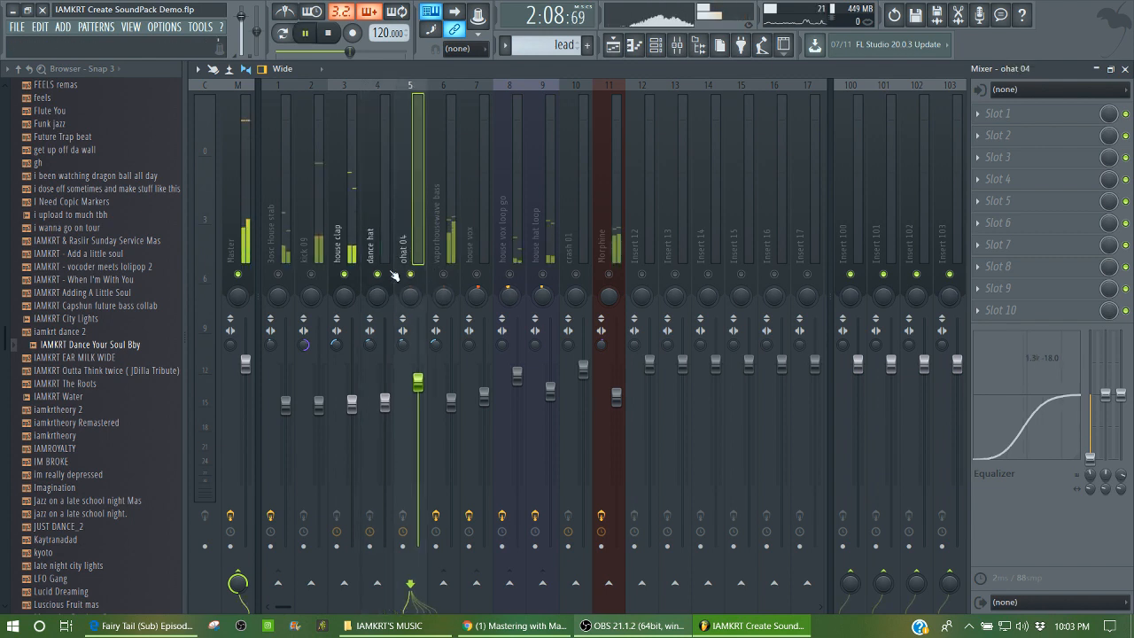
left_click(345, 275)
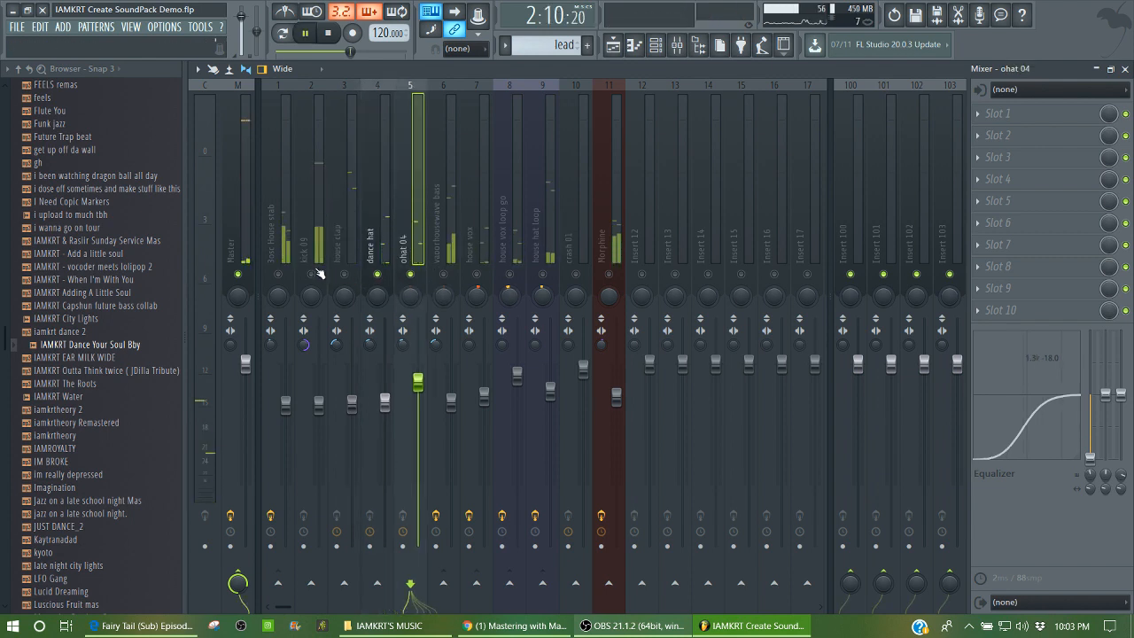
left_click(410, 276)
- Solo the vaporhousewave bass track, listen to it, stop playback, and examine its Stereo Expander settings
left_click(447, 266)
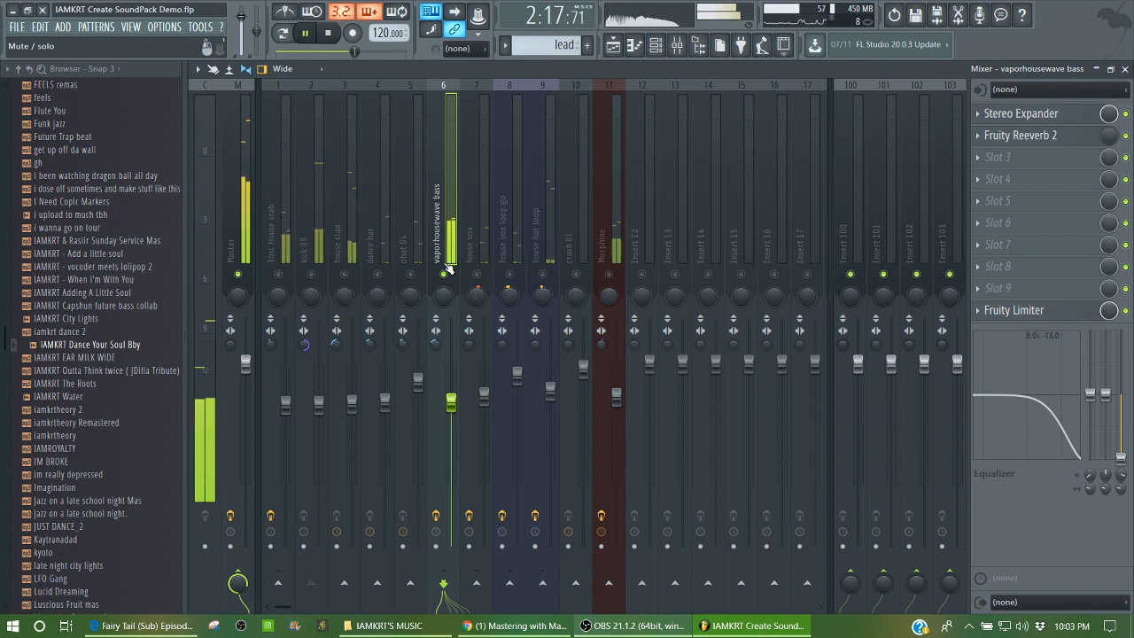
key("space")
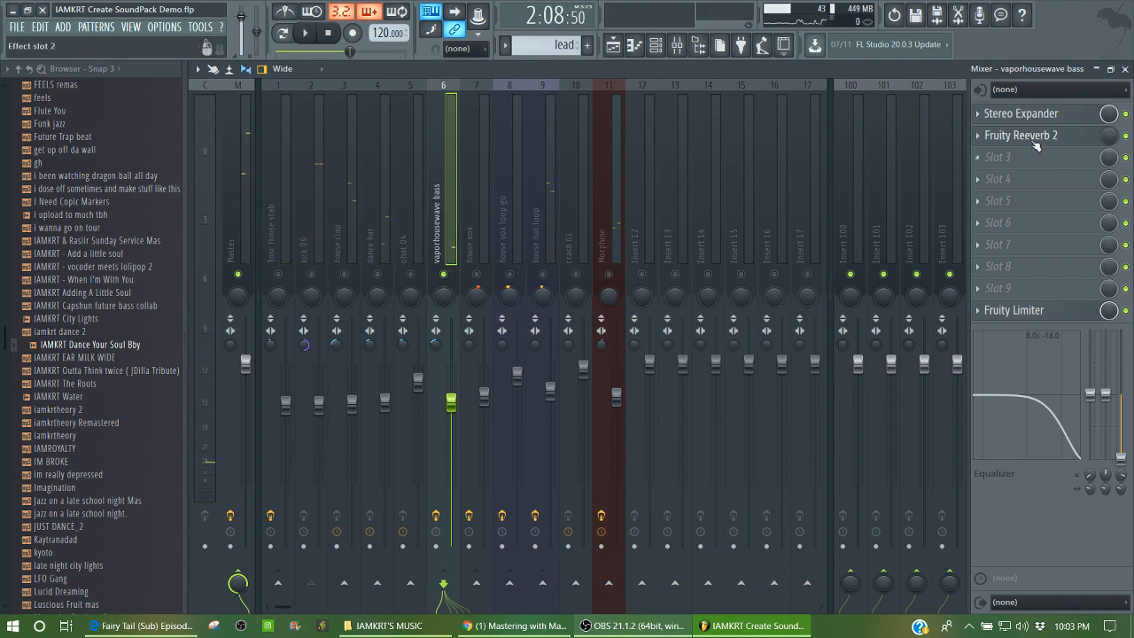
left_click(1021, 121)
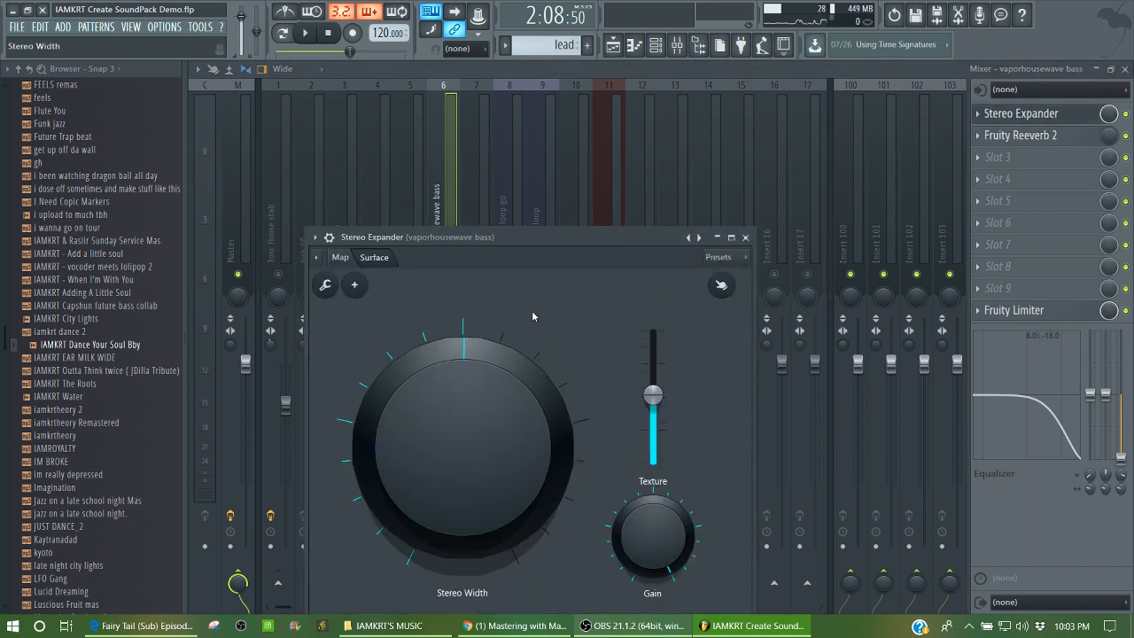
left_click_drag(473, 240, 459, 121)
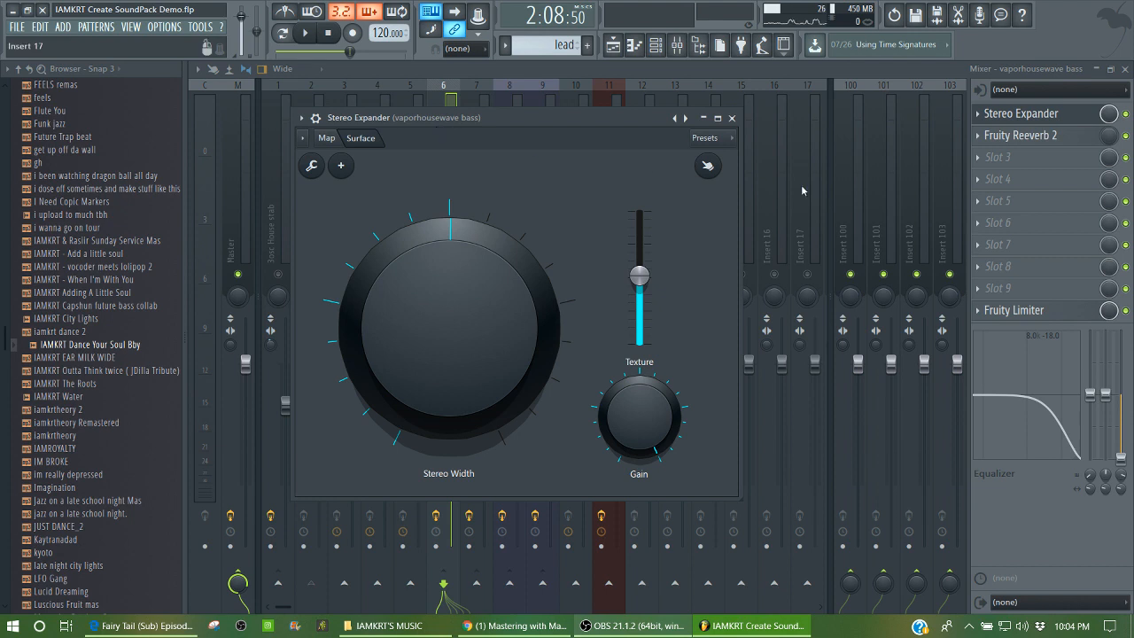
key("Escape")
- Compare the vaporhousewave bass in playback with the Stereo Expander bypassed and enabled, leaving it enabled
key("space")
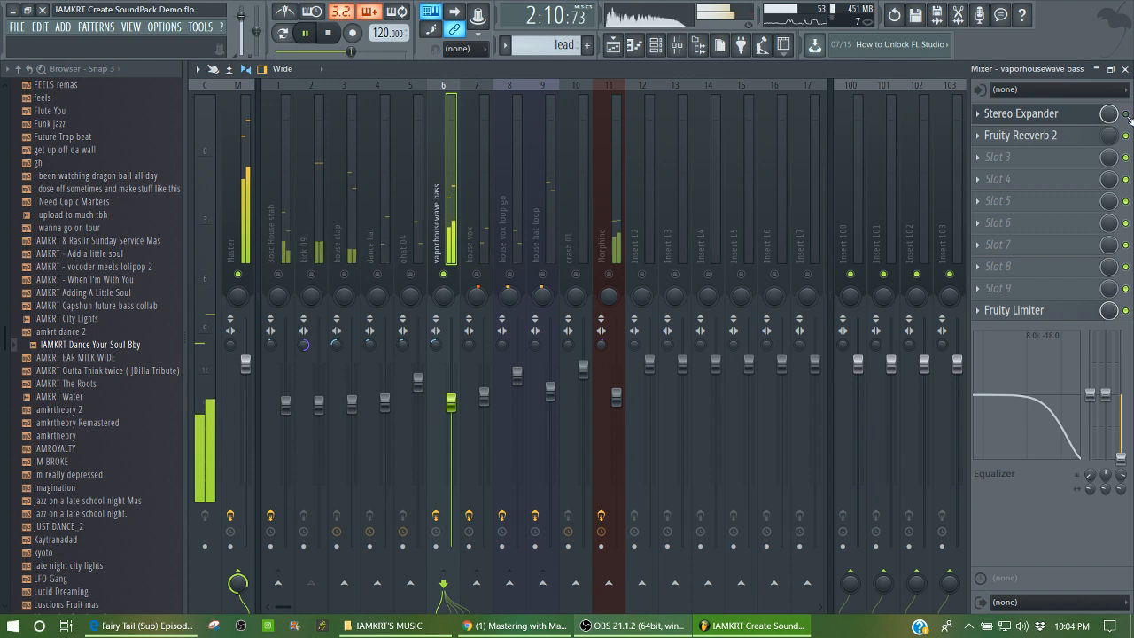
key("space")
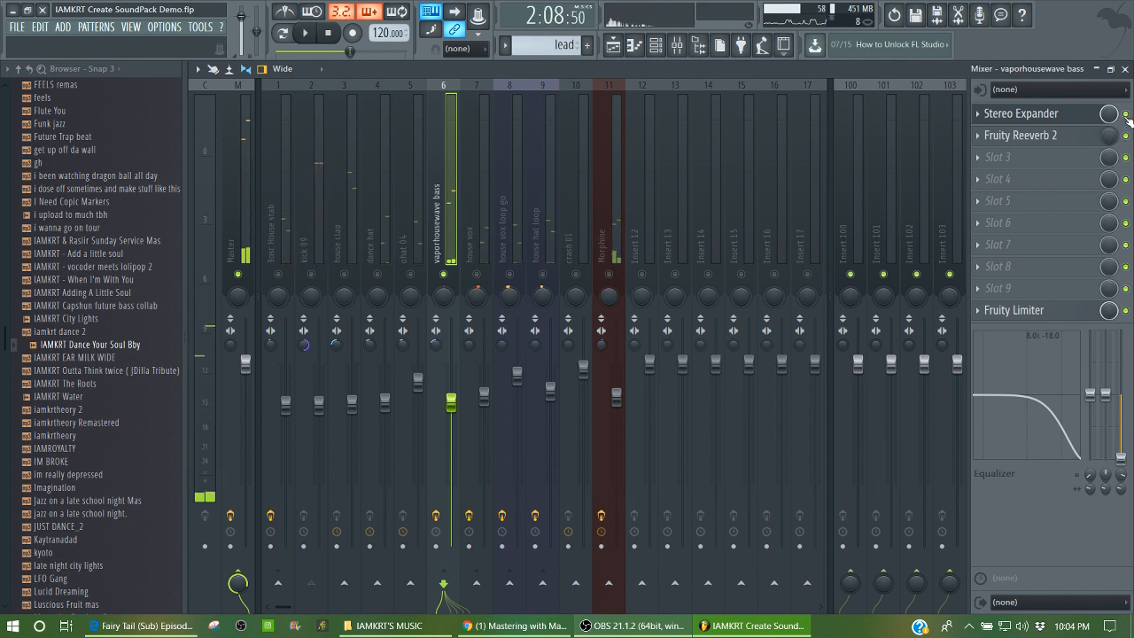
key("space")
key("space")
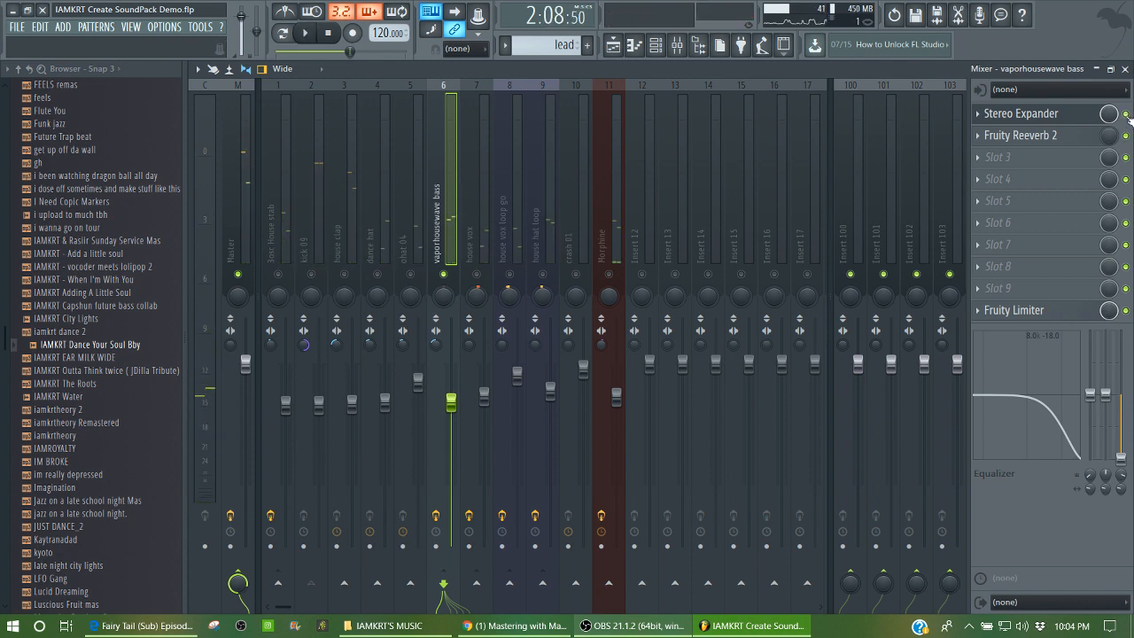
key("space")
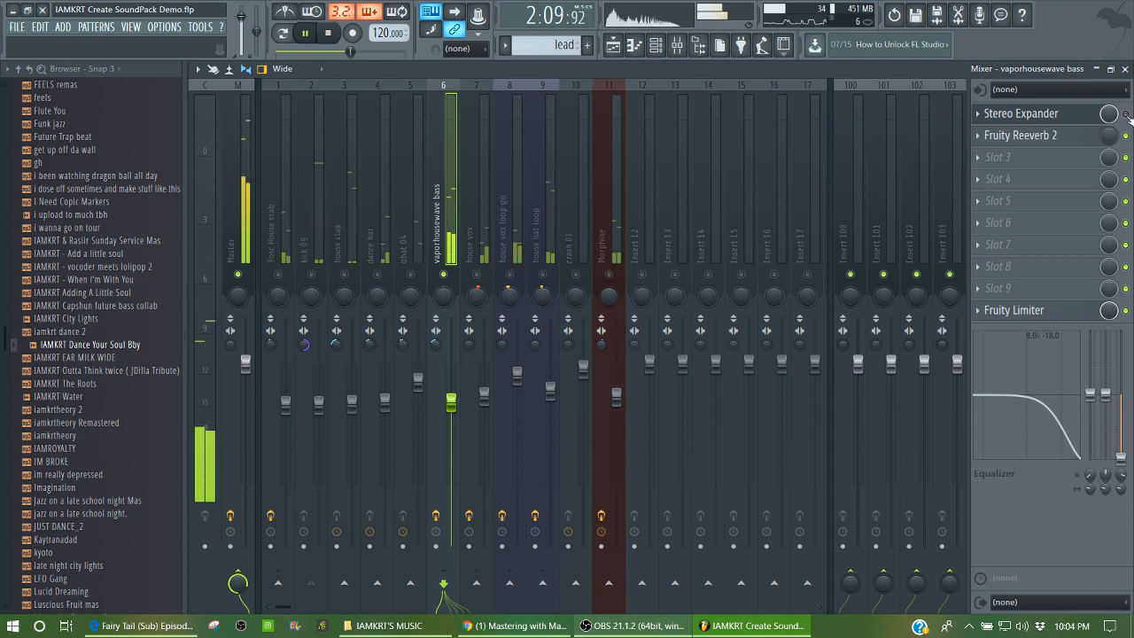
key("space")
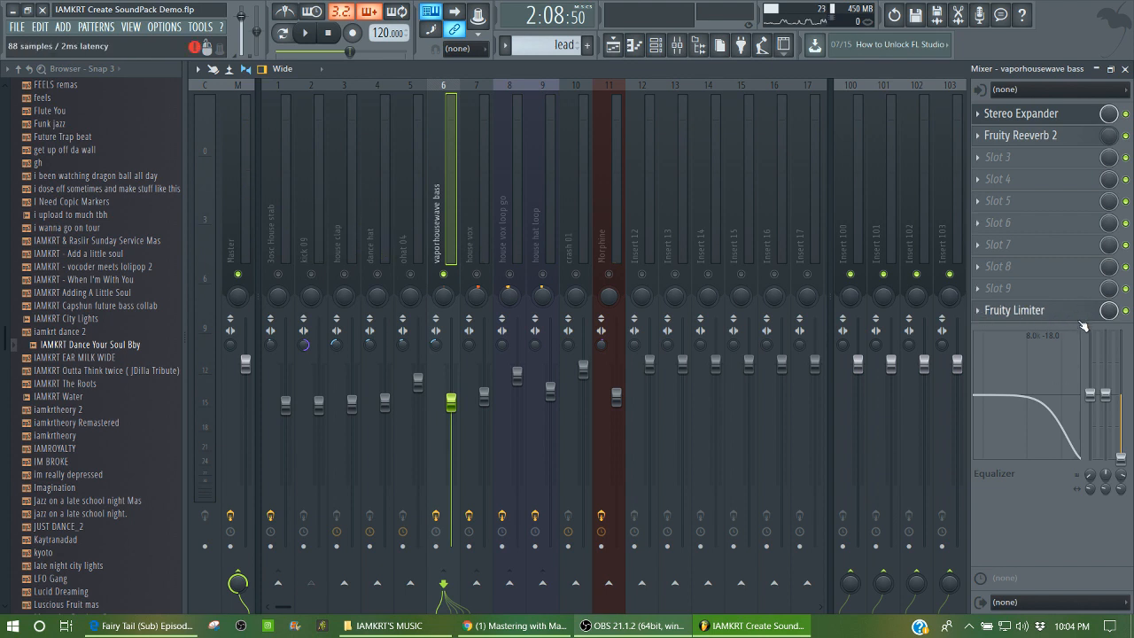
- Solo the house vox track, play it, and check its Fruity parametric EQ 2
left_click(475, 264)
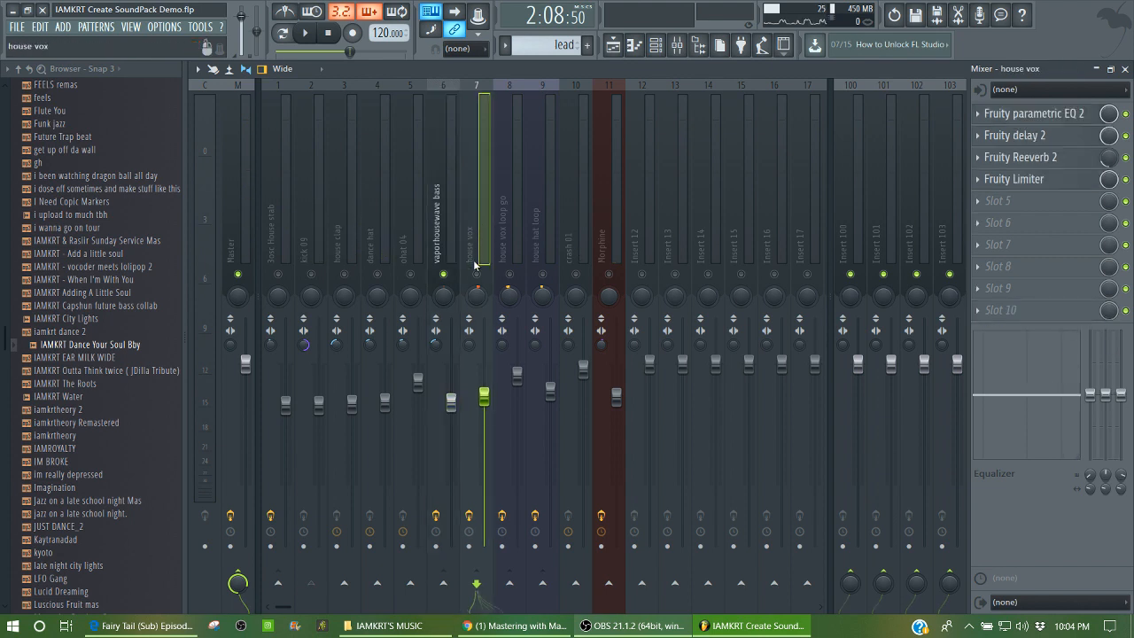
key("space")
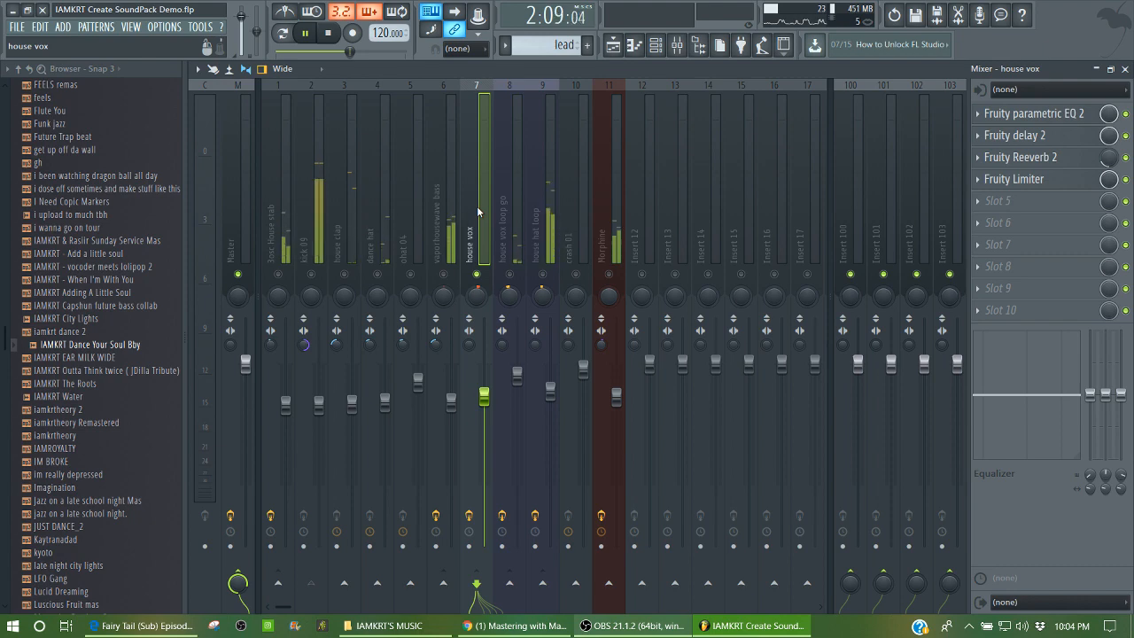
left_click(1024, 115)
left_click(1024, 115)
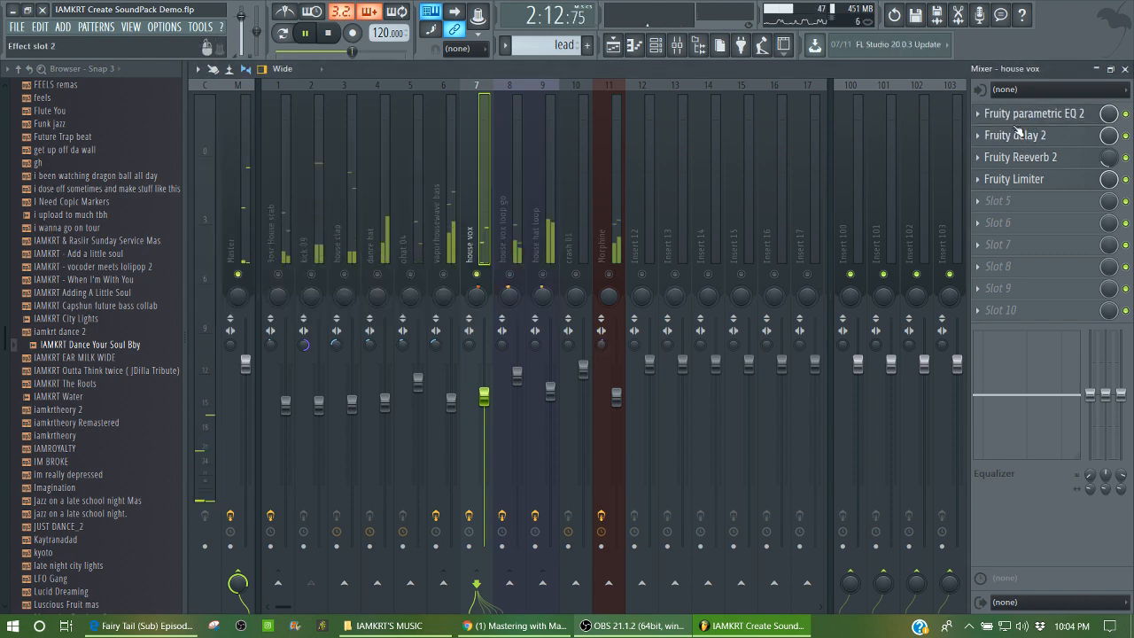
- Check the house vox track's Fruity delay 2, Fruity Reeverb 2 and Fruity Limiter during playback, and stop playback
left_click(1018, 136)
left_click(1017, 136)
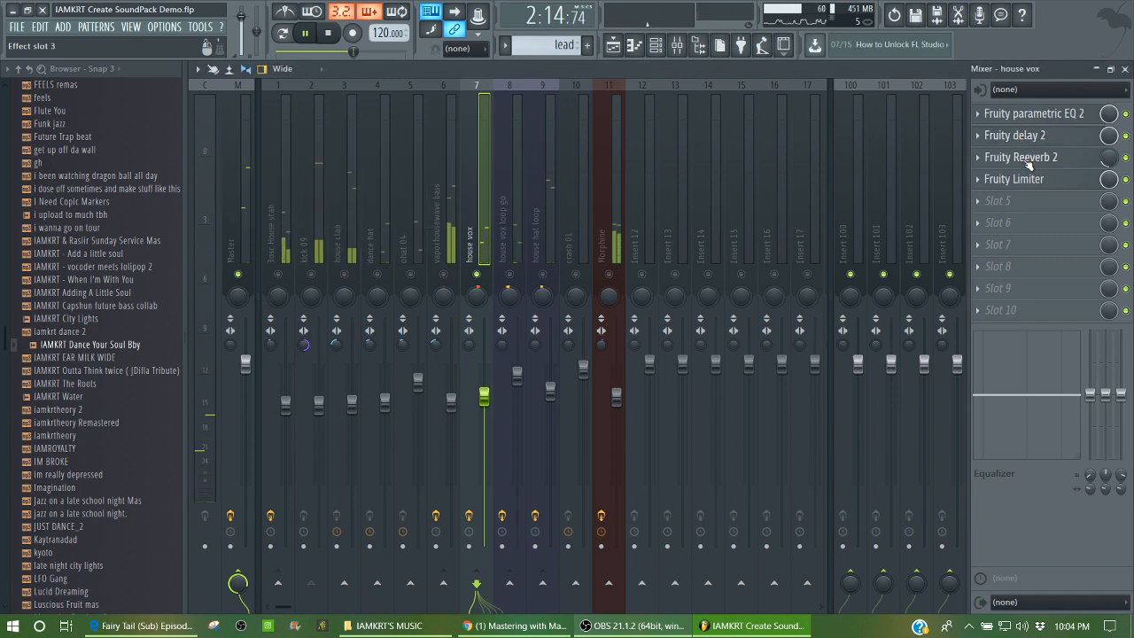
left_click(1025, 159)
left_click(1026, 159)
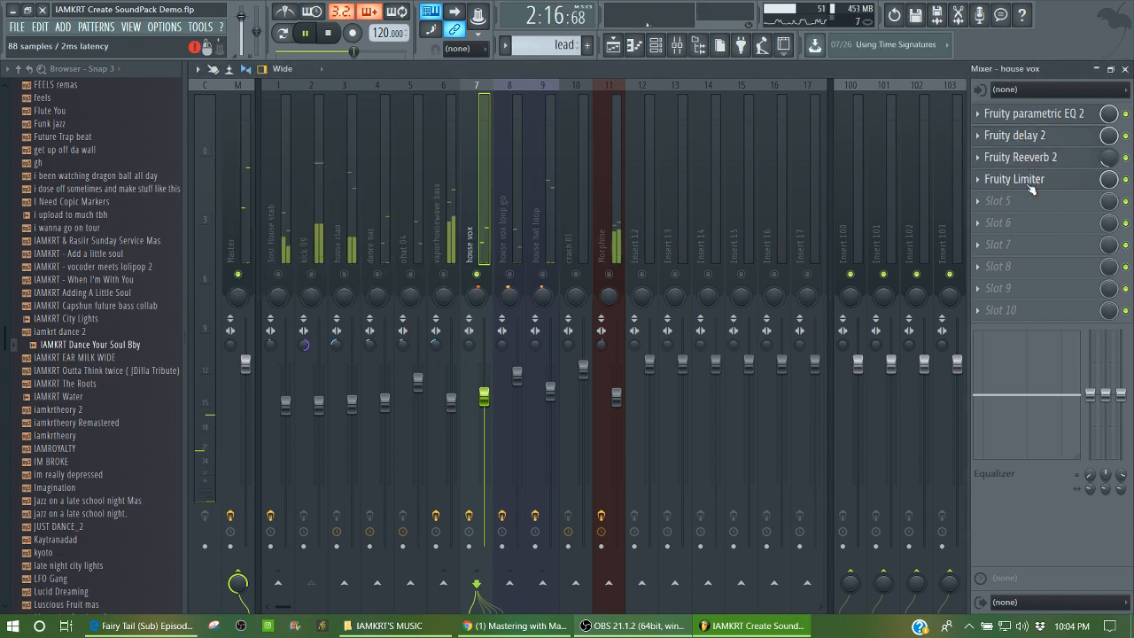
left_click(1026, 180)
left_click(1027, 184)
key("space")
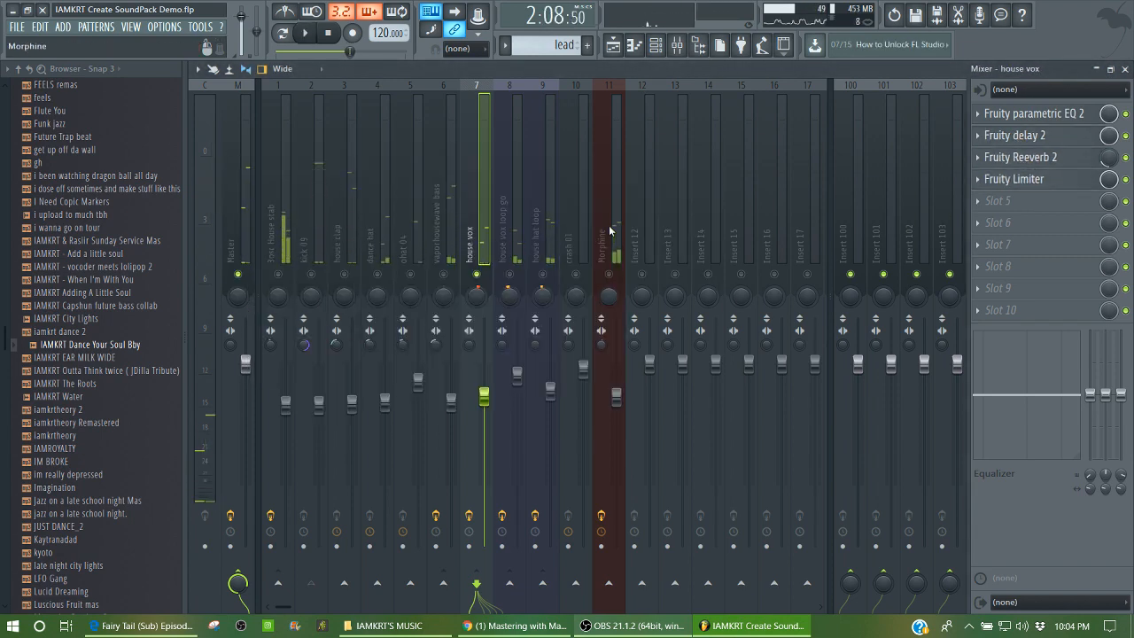
- Solo the house vox loop go track, open its Fruity parametric EQ 2, and watch the spectrum over two short playbacks
left_click(506, 245)
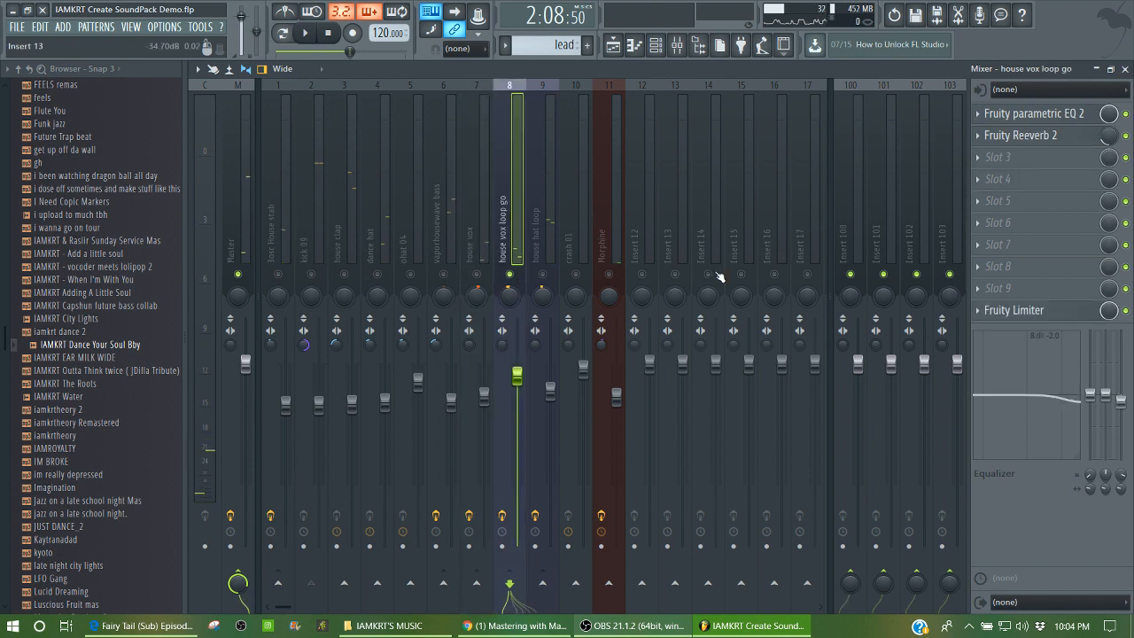
left_click(1030, 115)
key("space")
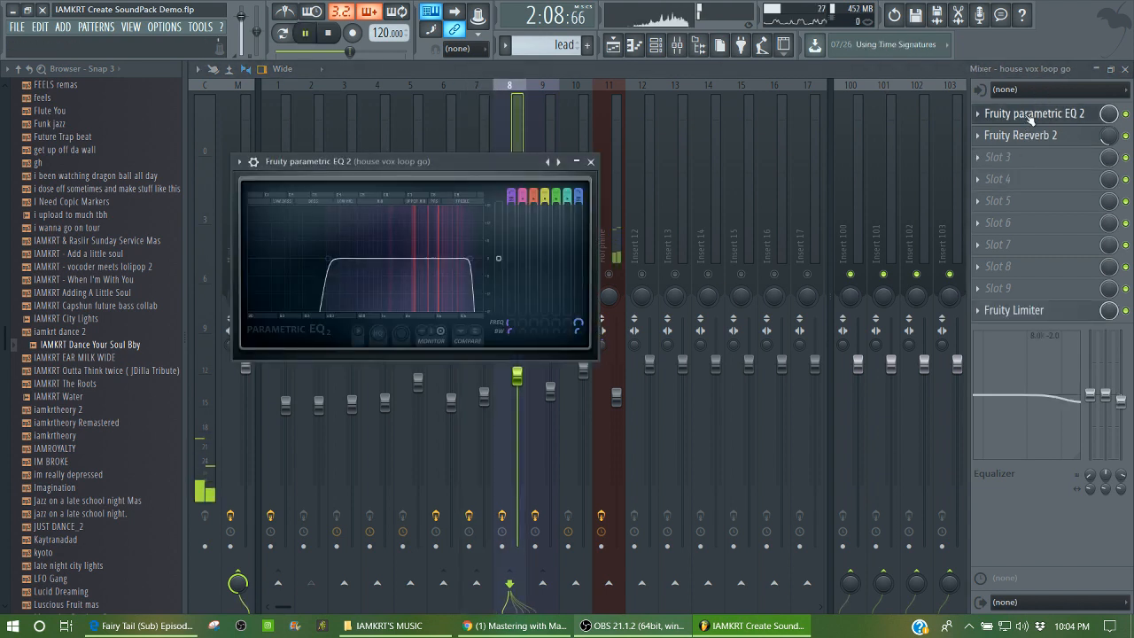
key("space")
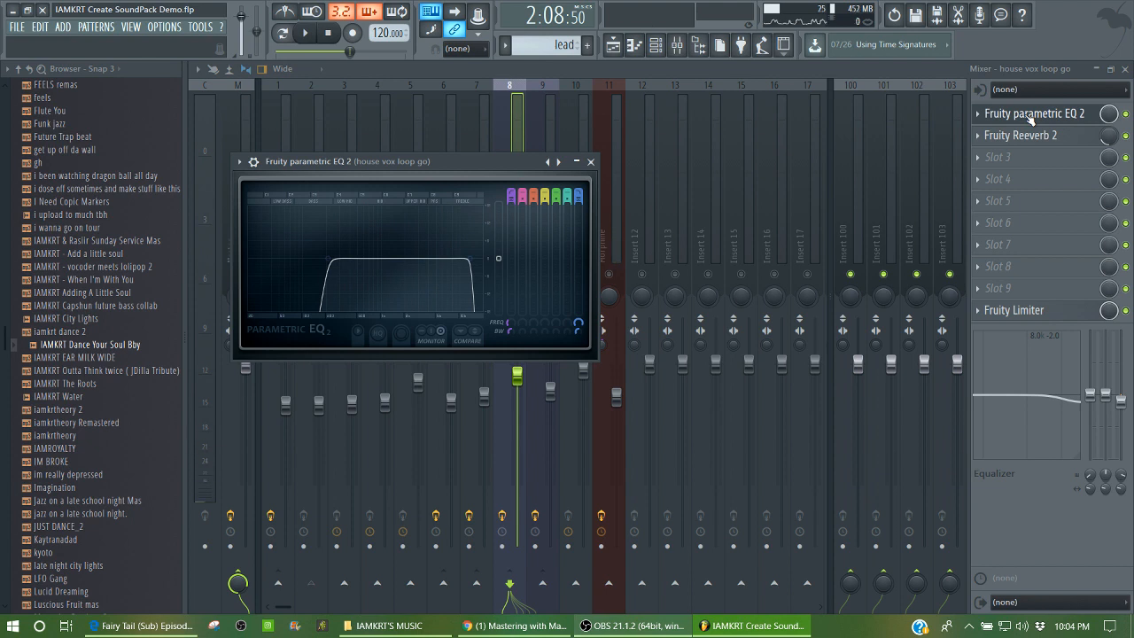
key("space")
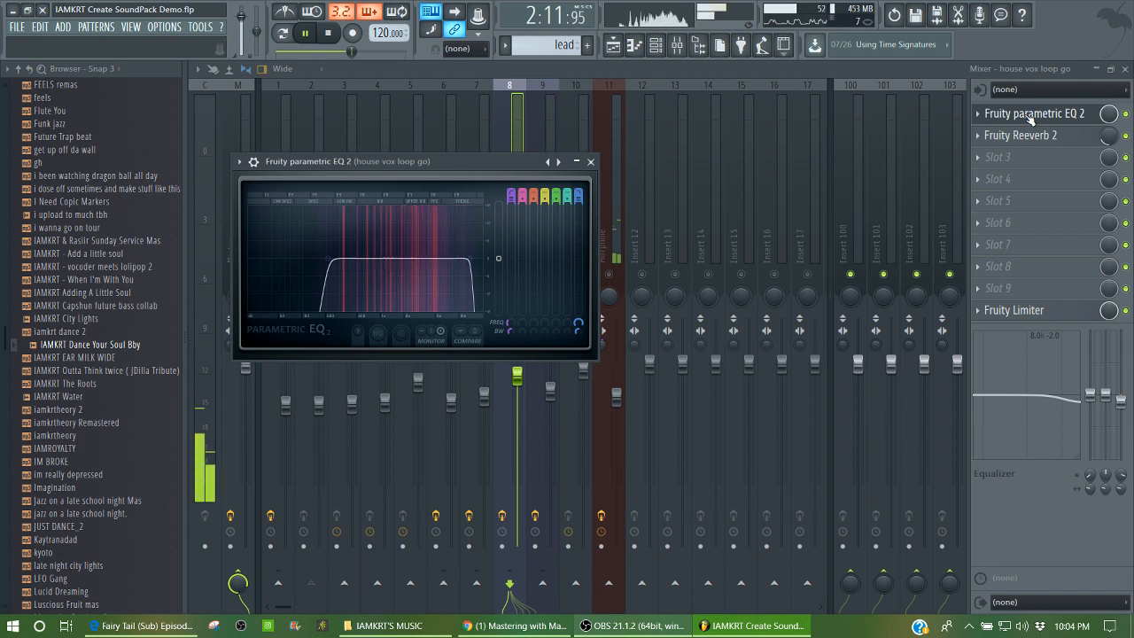
key("space")
- Solo the house hat loop track and listen to it in playback
left_click(555, 128)
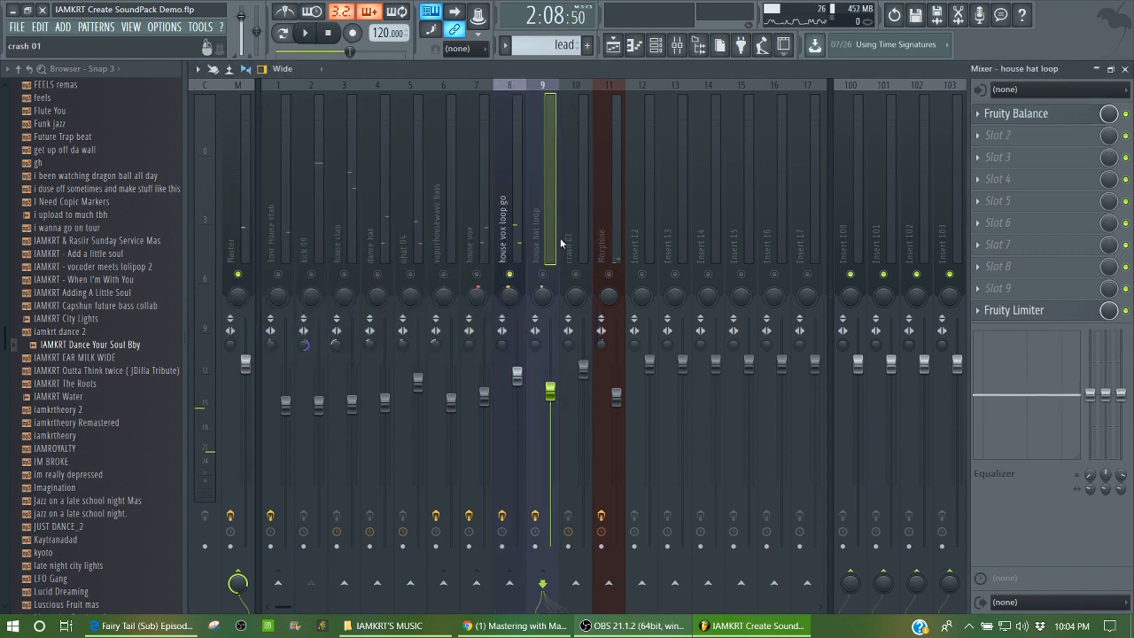
key("space")
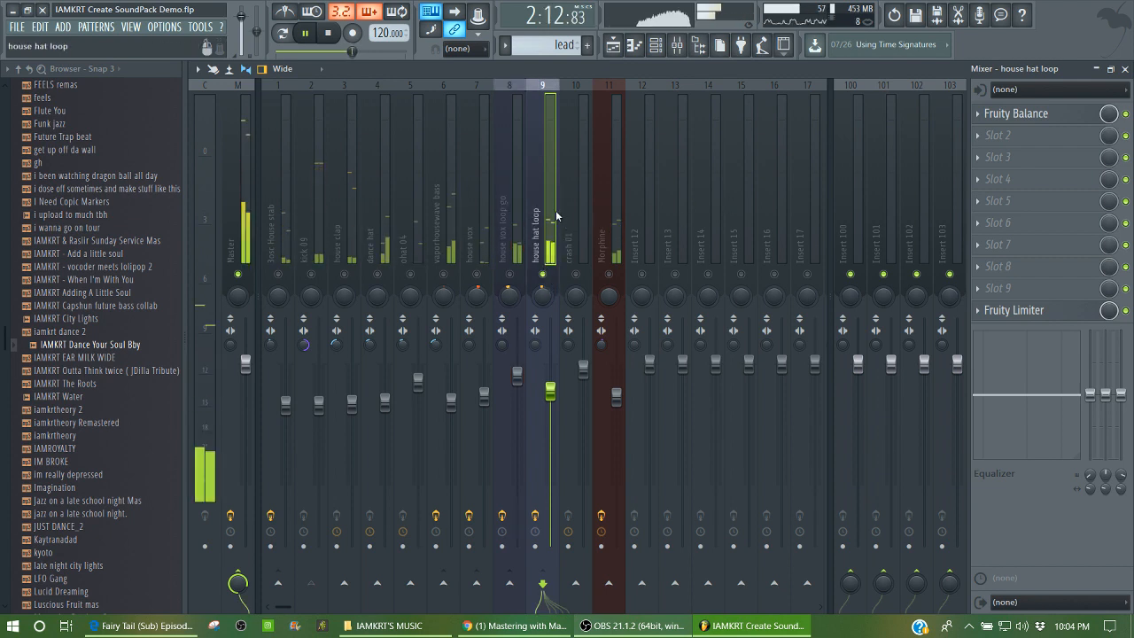
key("space")
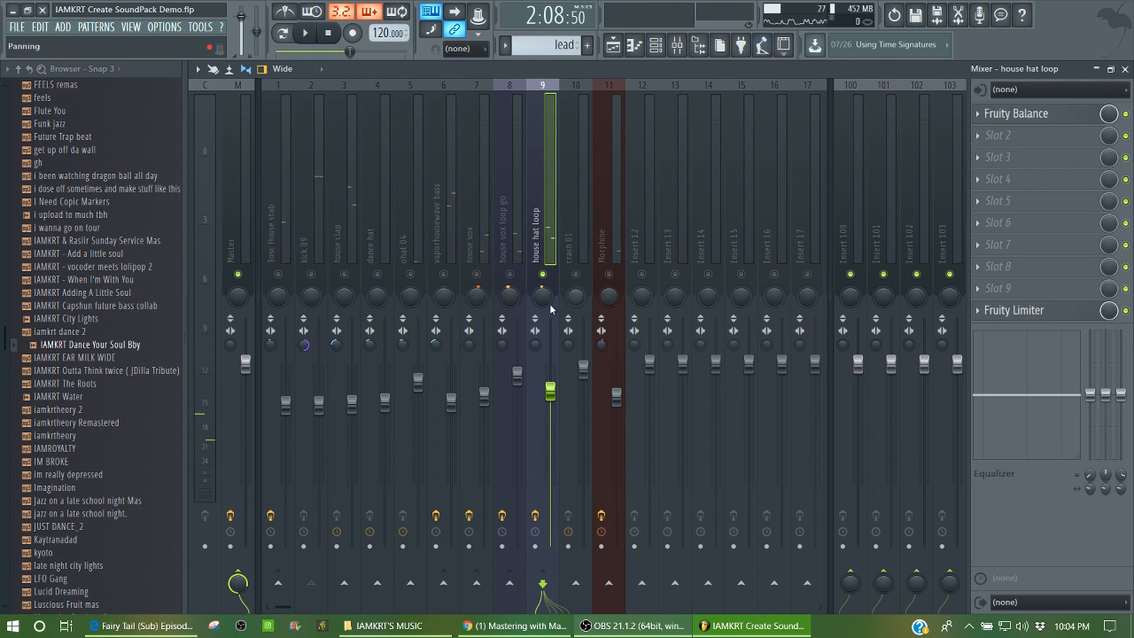
- Audition the crash 01 and Morphine tracks soloed in turn, stop playback, and unmute all tracks
key("space")
left_click(576, 266)
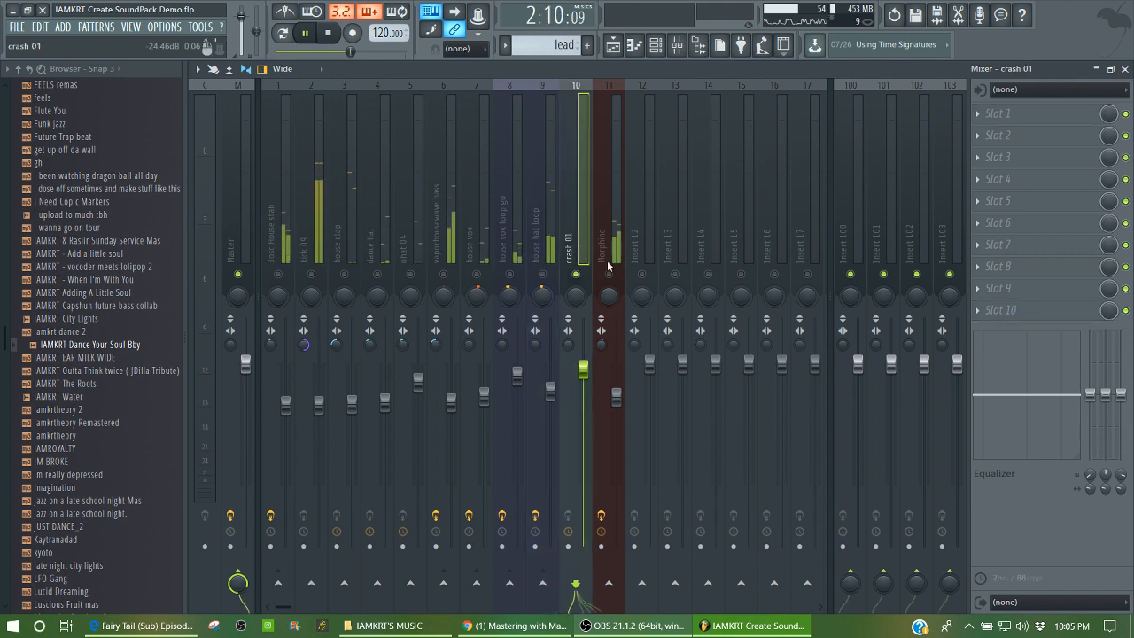
left_click(614, 230)
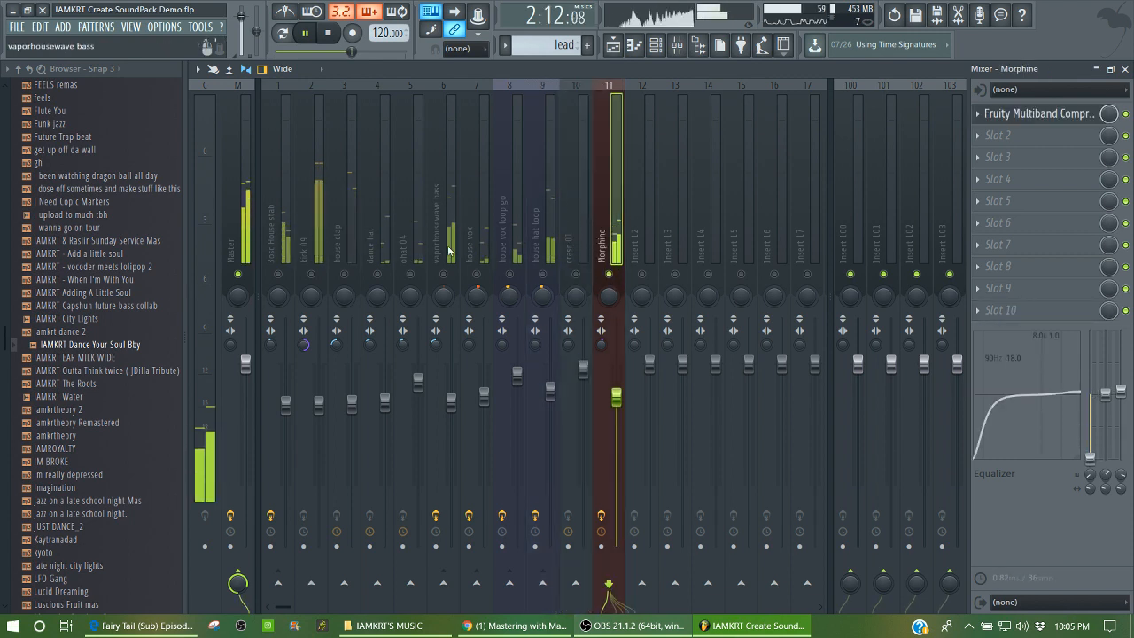
key("space")
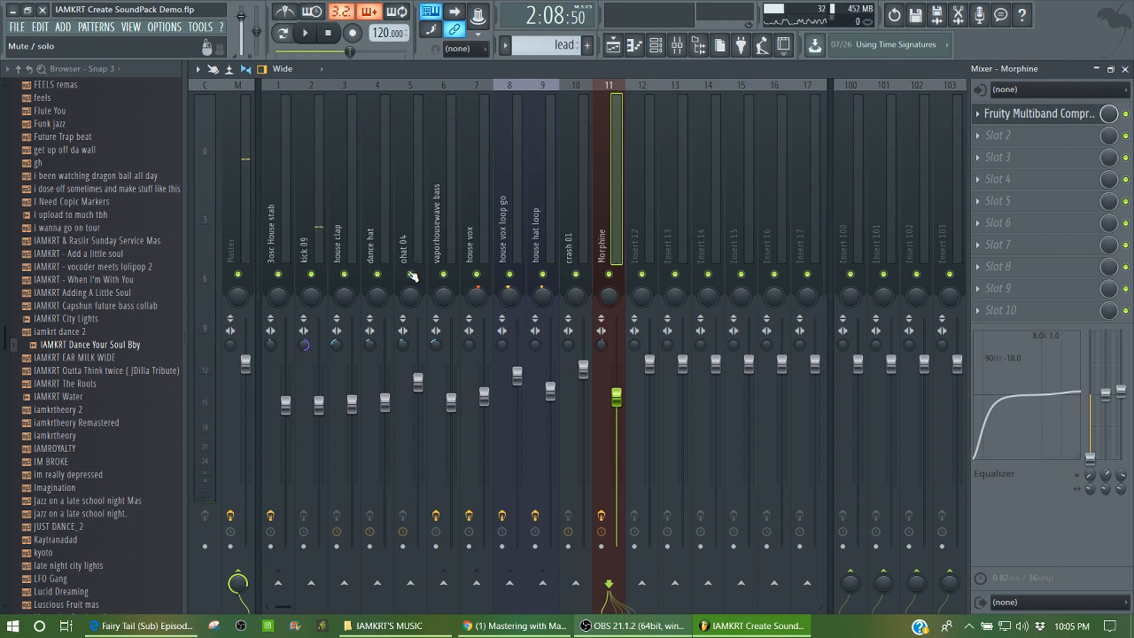
- Select the kick 09 track to check its routing, and play the full mix with all tracks active
left_click(312, 230)
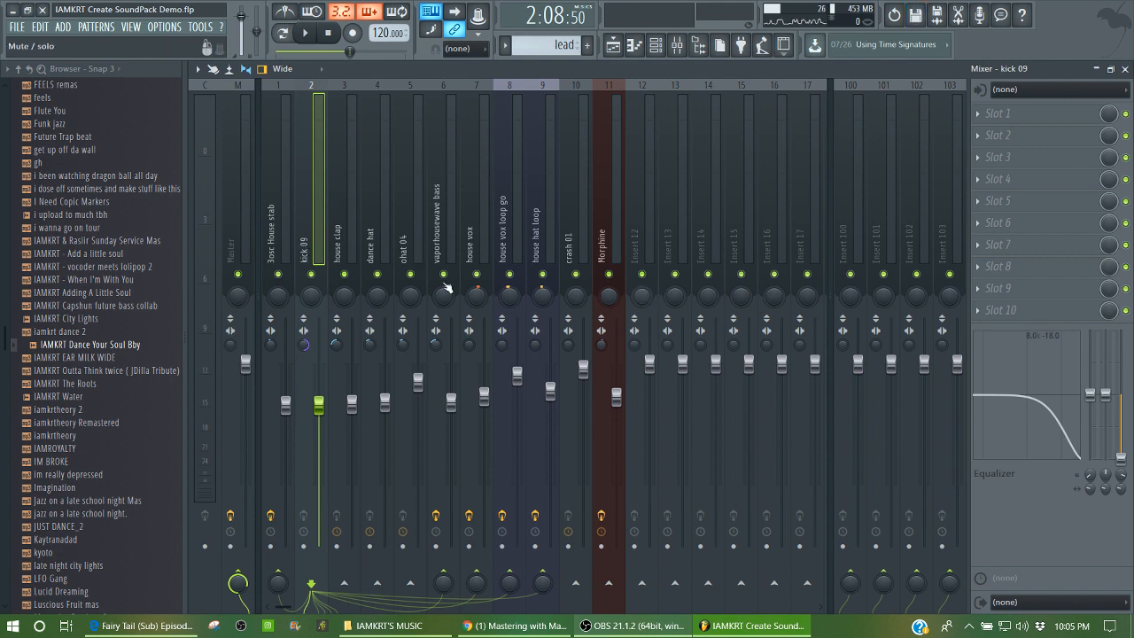
key("space")
key("space")
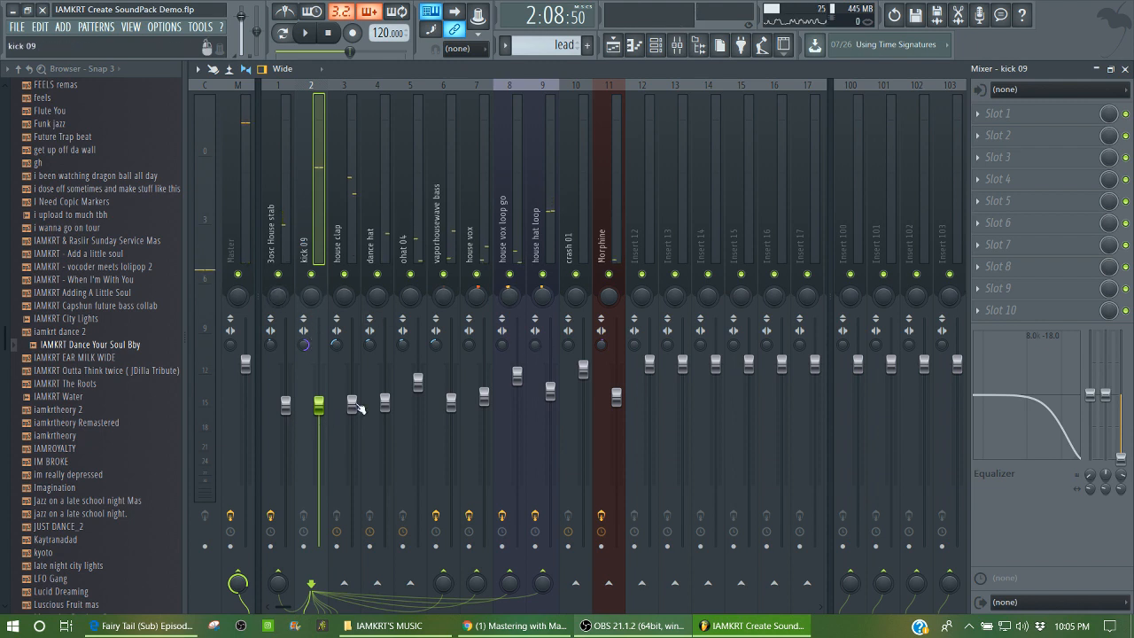
key("space")
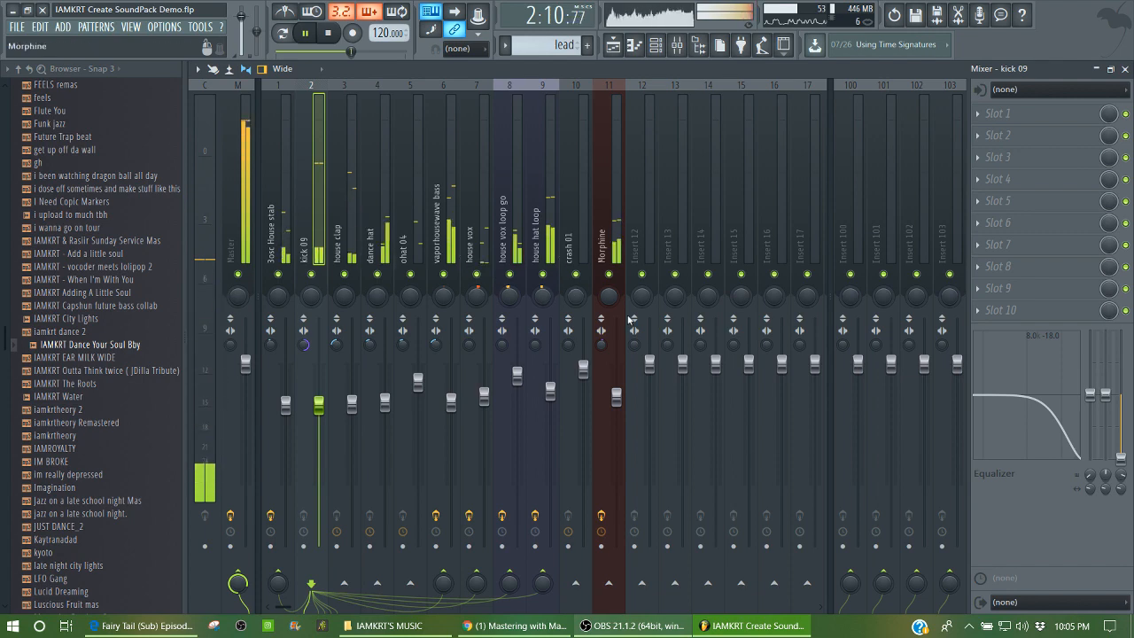
- Stop playback, open Maximus on the Master track, and show its low band settings
left_click(250, 171)
key("space")
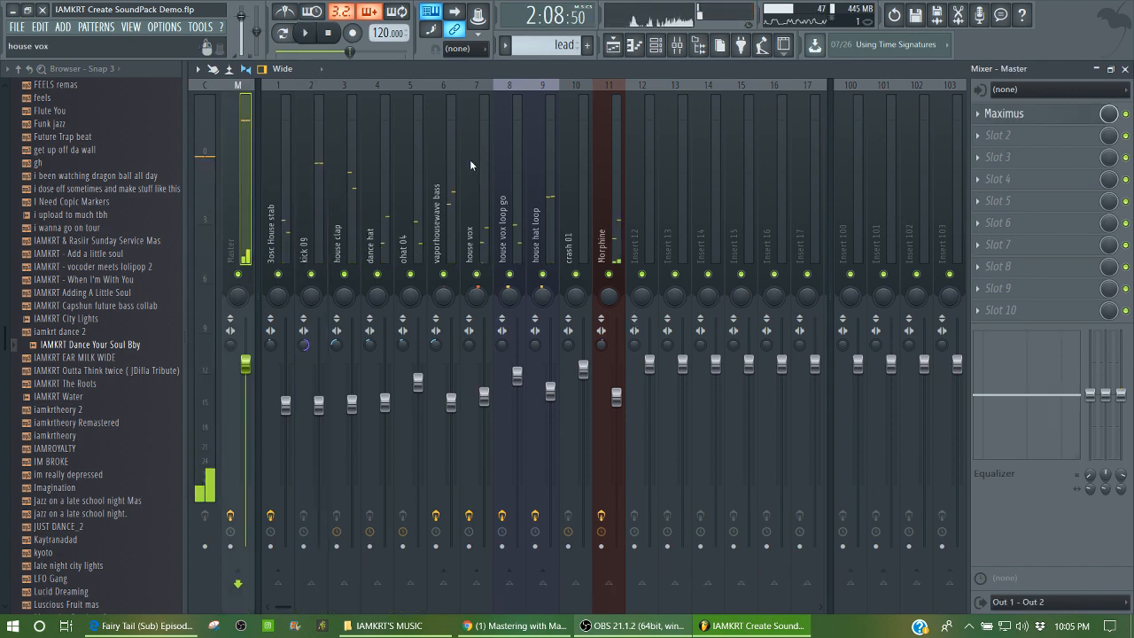
left_click(1015, 118)
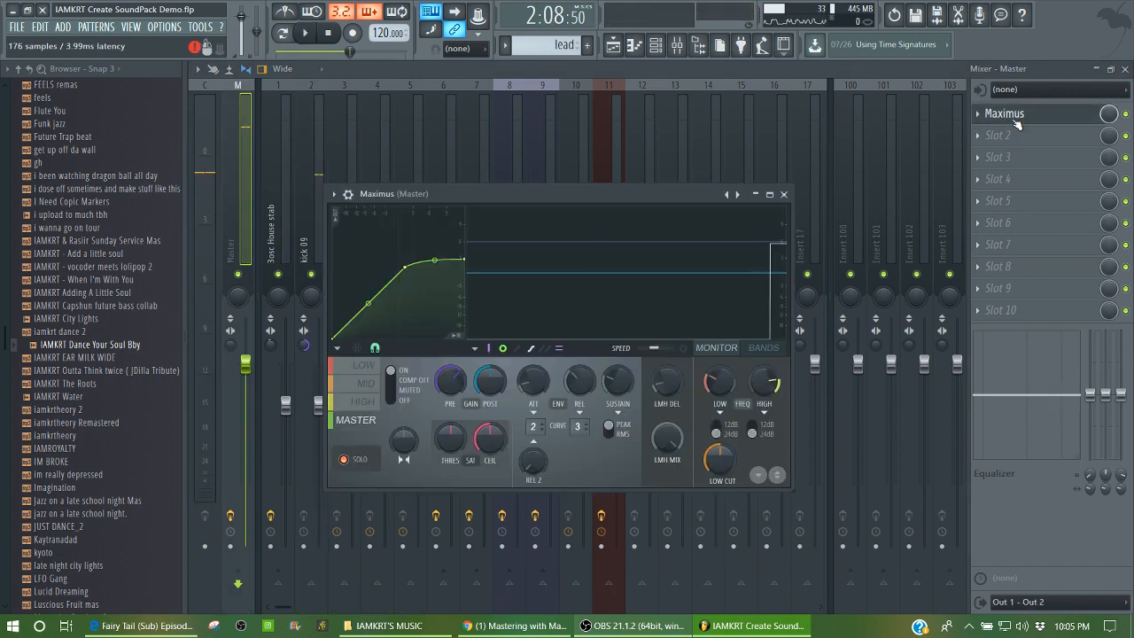
left_click(369, 369)
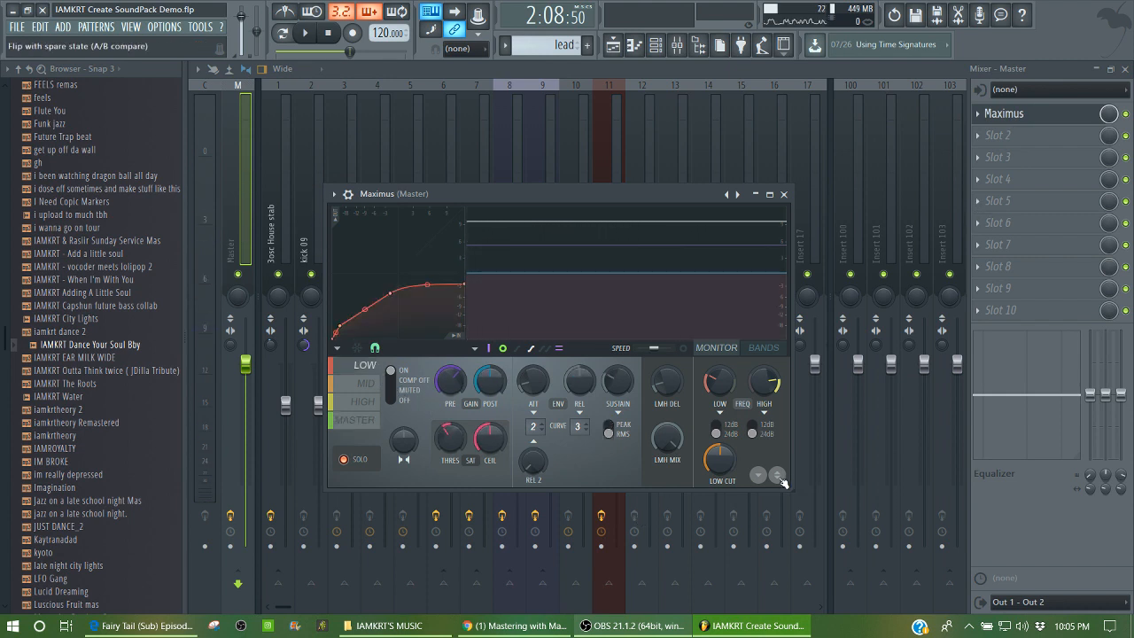
- Compare the Maximus master settings with the spare state during playback, return to the original state, and stop playback
key("space")
left_click(776, 475)
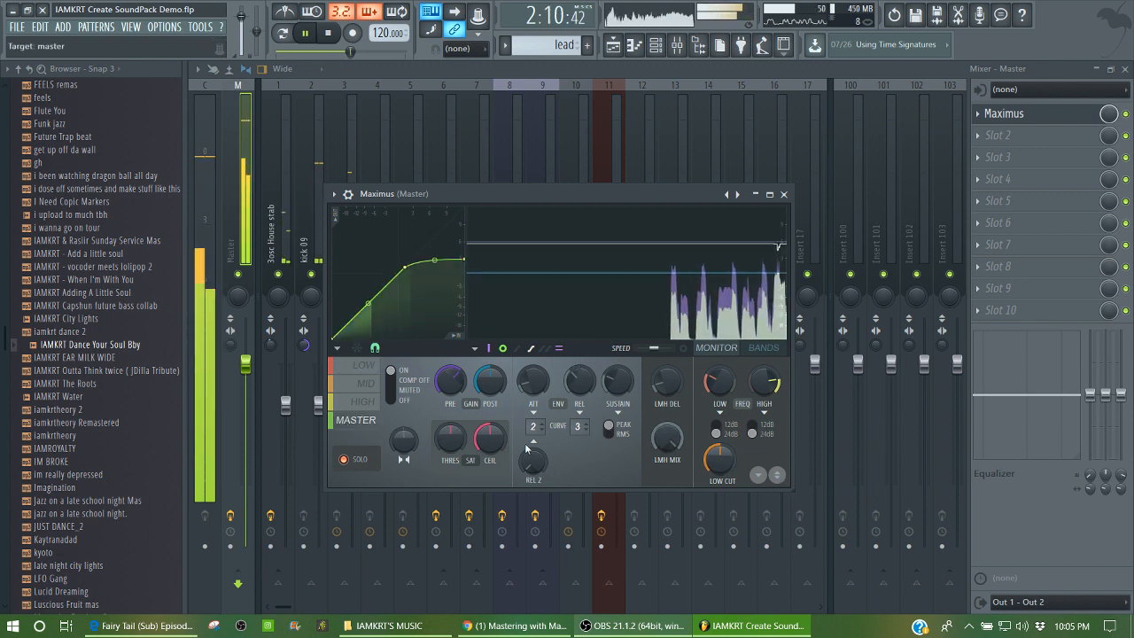
left_click(777, 476)
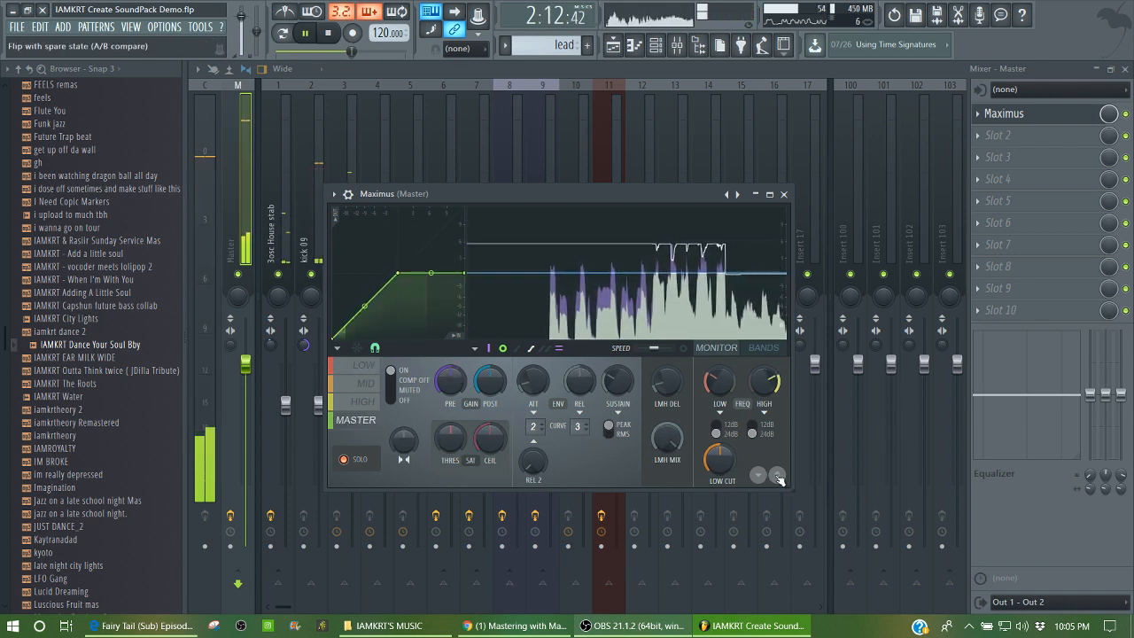
left_click(777, 476)
key("space")
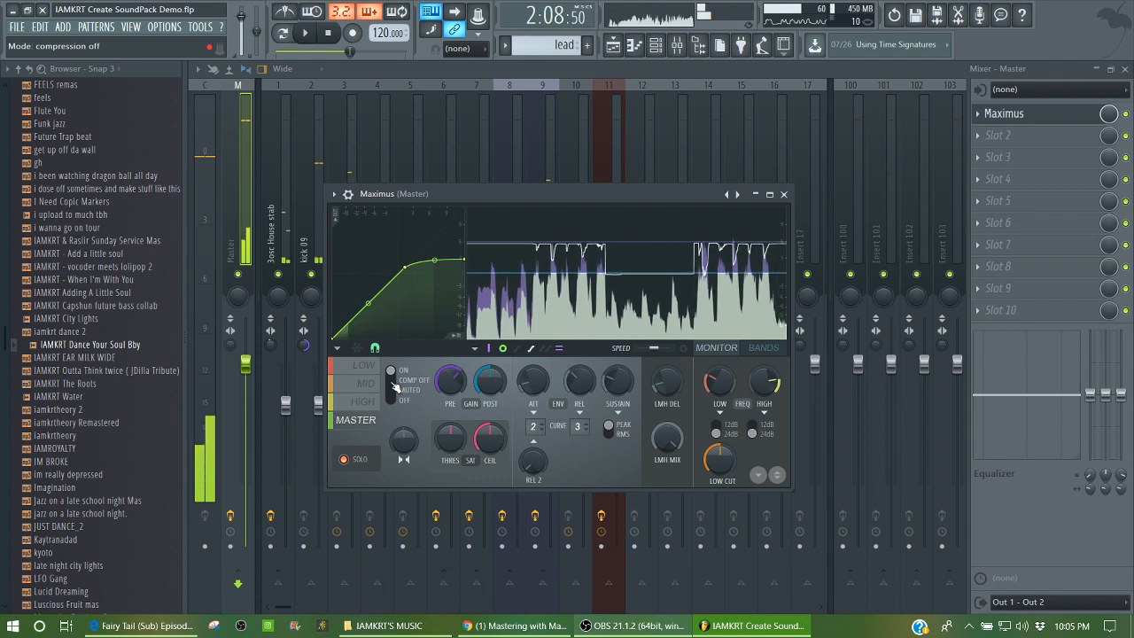
- Examine the Maximus low band's compression curve and watch its monitor graph during playback
left_click_drag(395, 386, 396, 398)
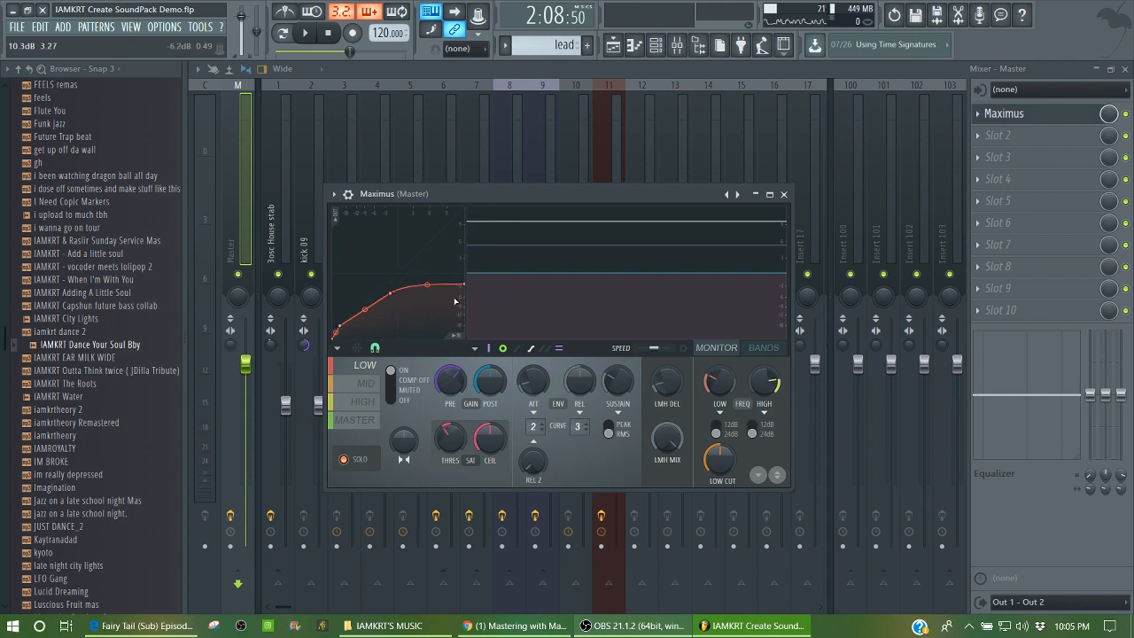
key("space")
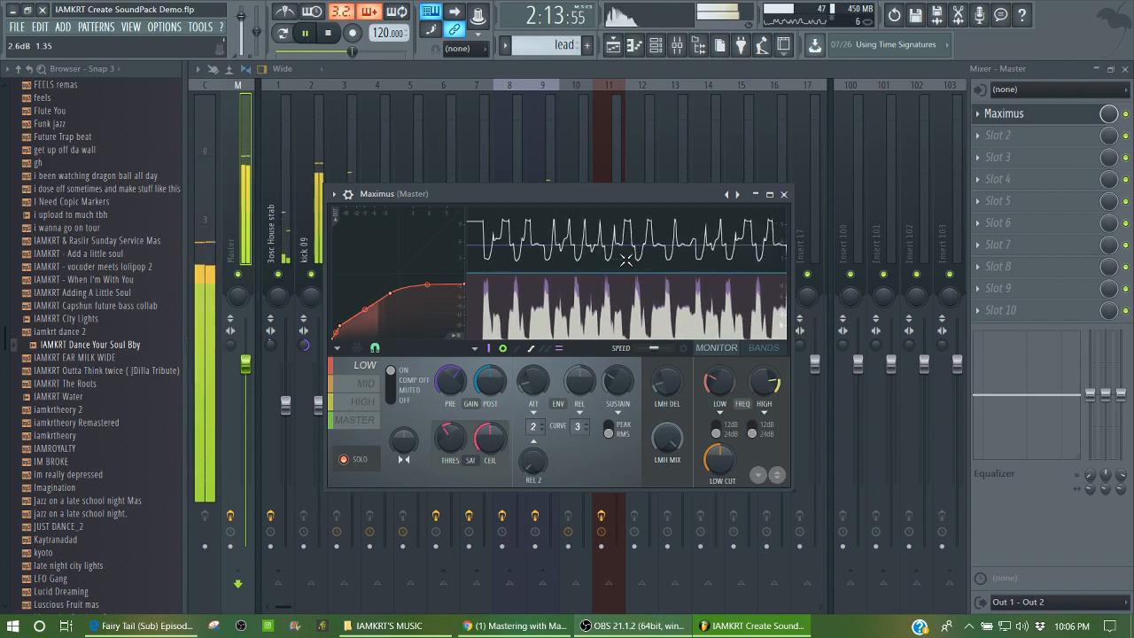
key("space")
- View the Maximus frequency band split, and examine the mid band's curve in the monitor graph during playback
left_click(764, 349)
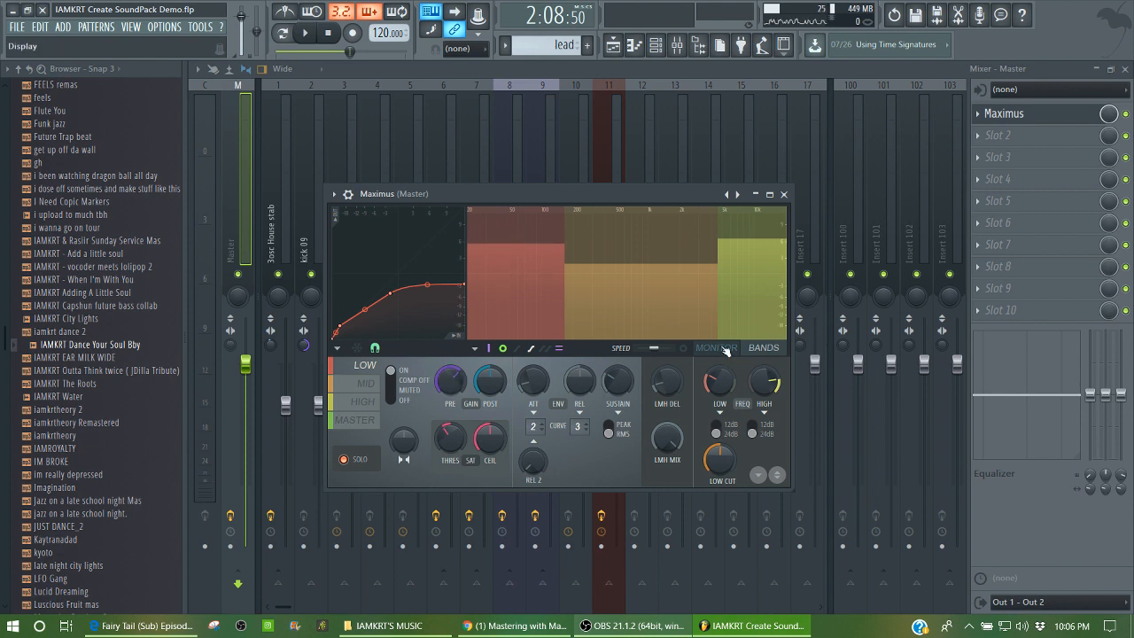
left_click(352, 384)
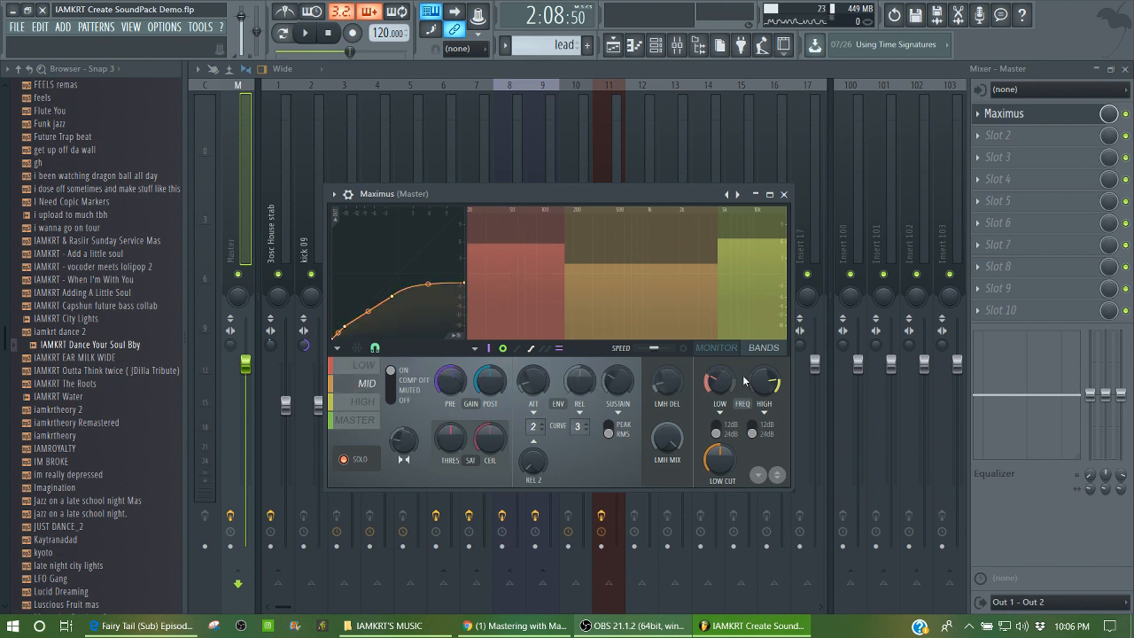
left_click(723, 349)
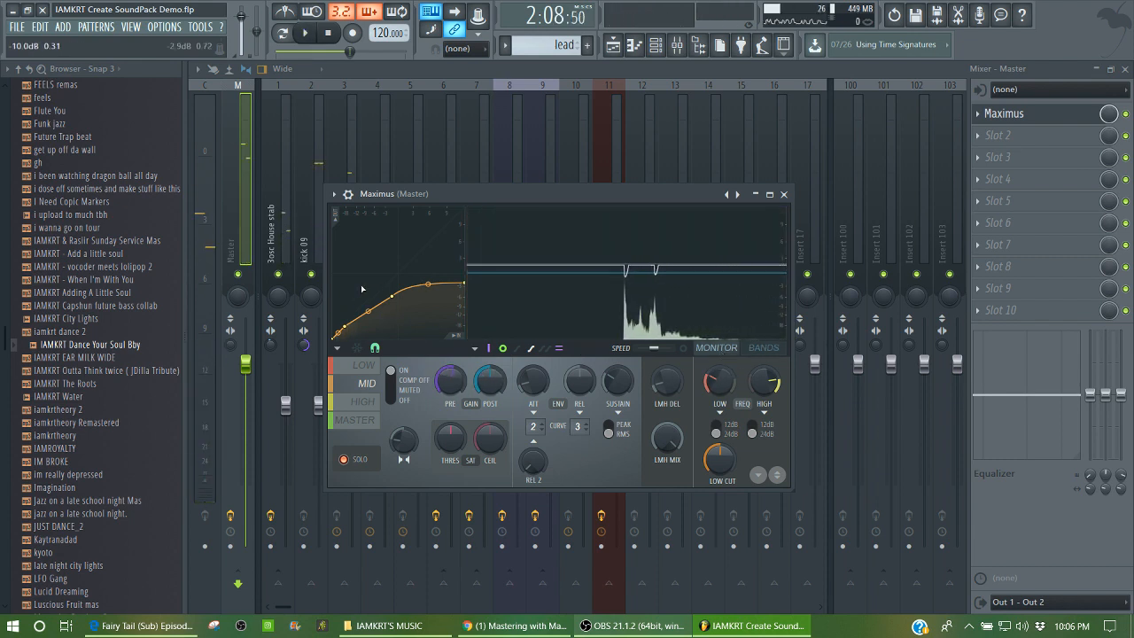
key("space")
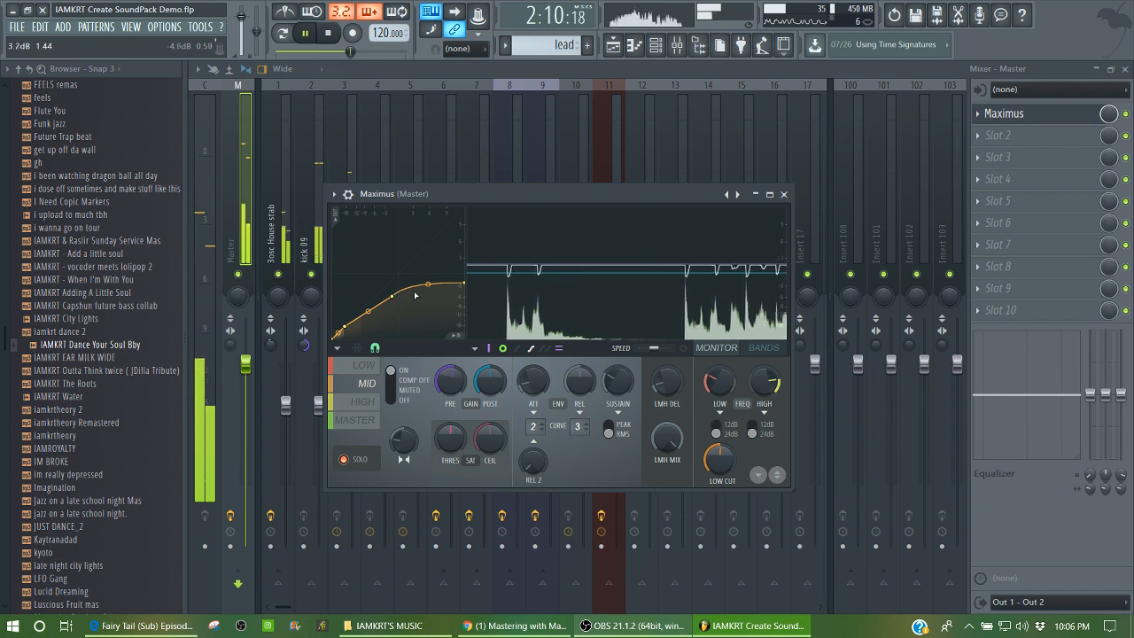
key("space")
- Examine the Maximus high band curve, move the plugin window higher over the mixer, and show the master band settings
left_click(362, 402)
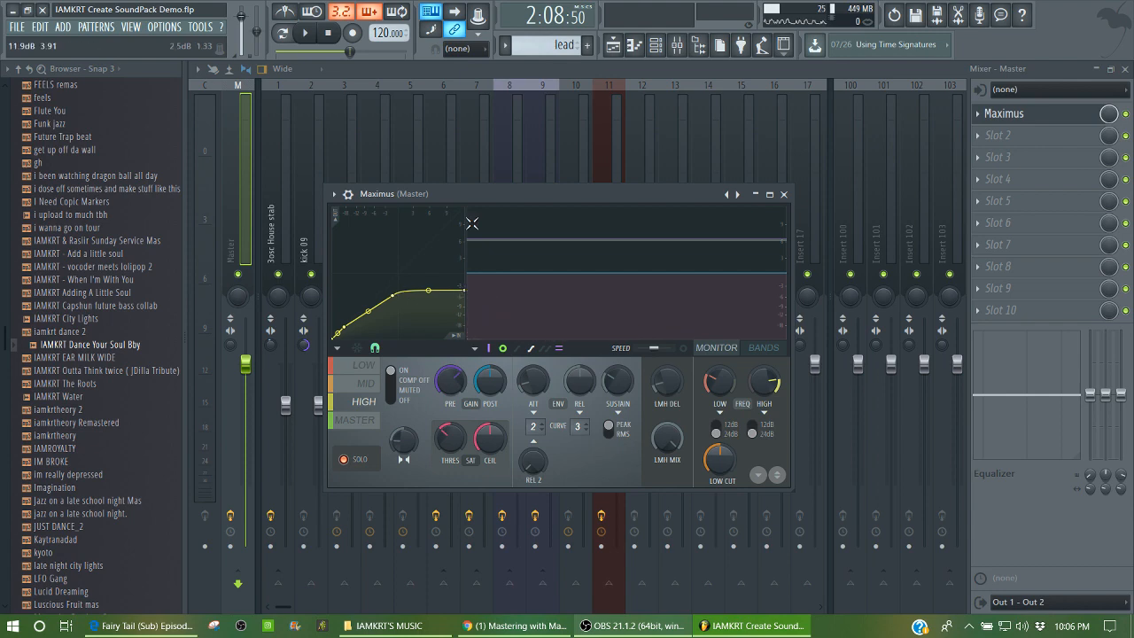
left_click_drag(481, 194, 455, 113)
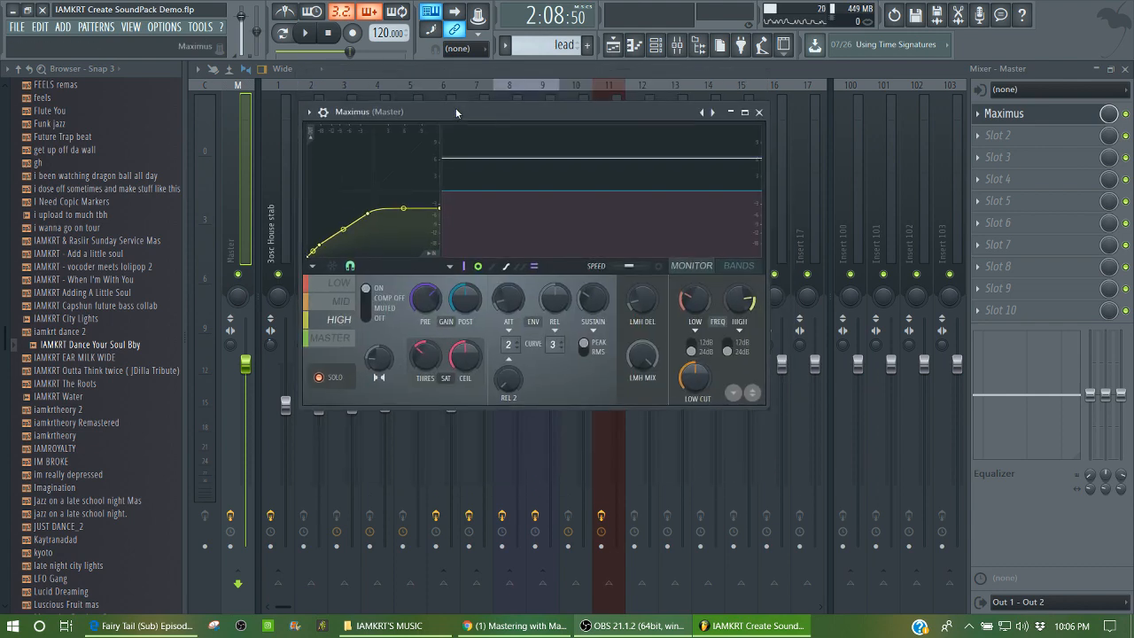
left_click(336, 346)
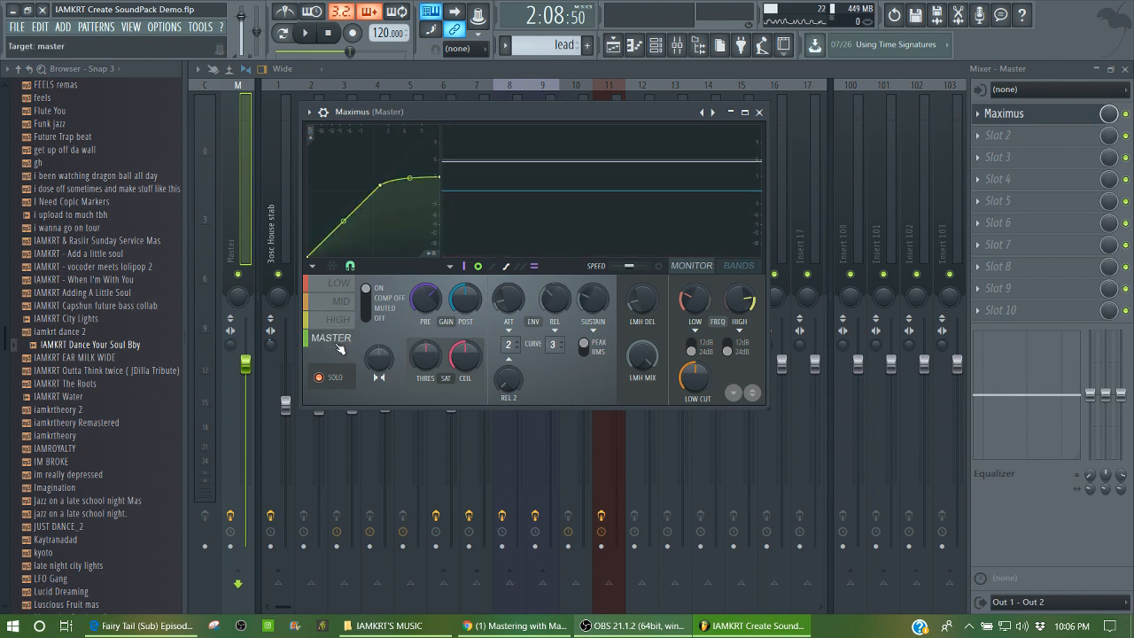
- Compare the stereo separation settings of the low, mid and high bands in Maximus
left_click(339, 319)
left_click(328, 287)
left_click(332, 306)
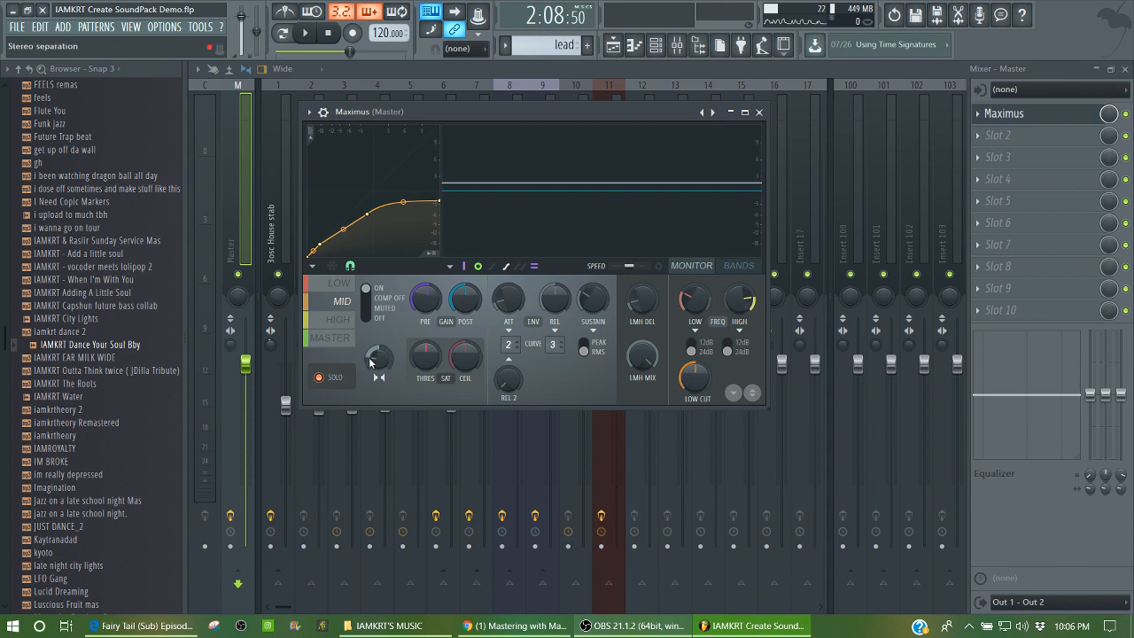
left_click(332, 320)
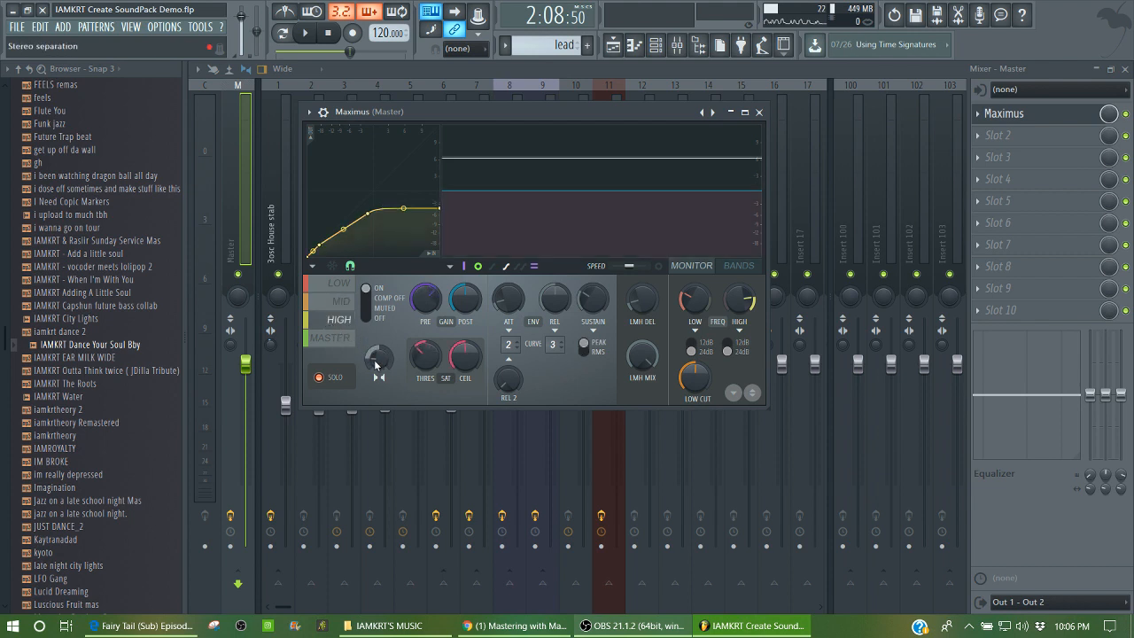
left_click(345, 301)
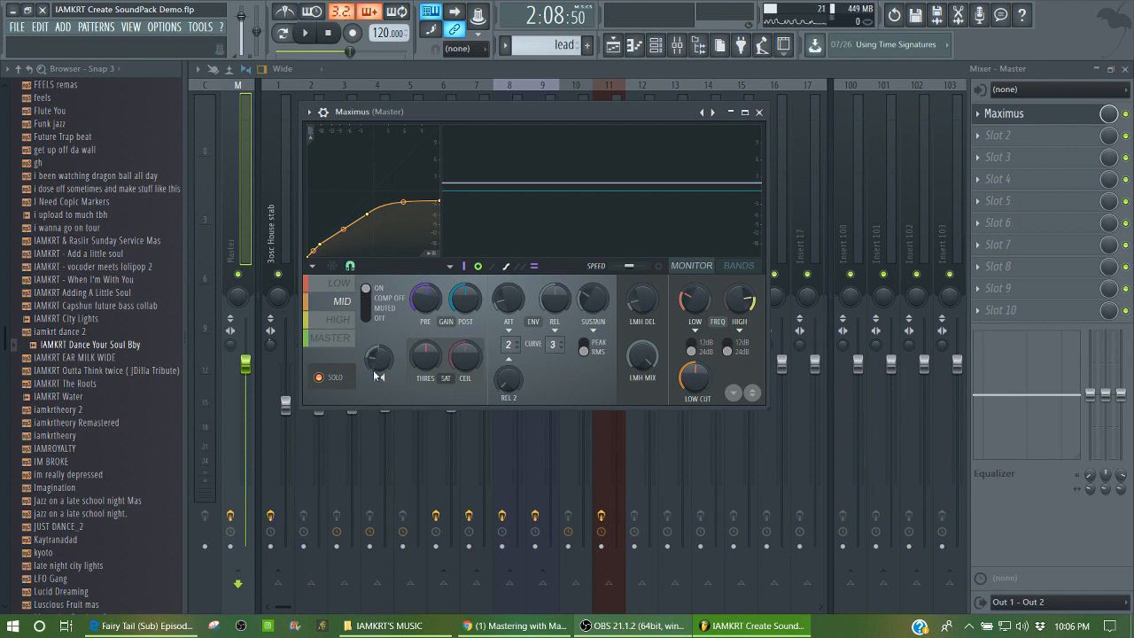
left_click(344, 339)
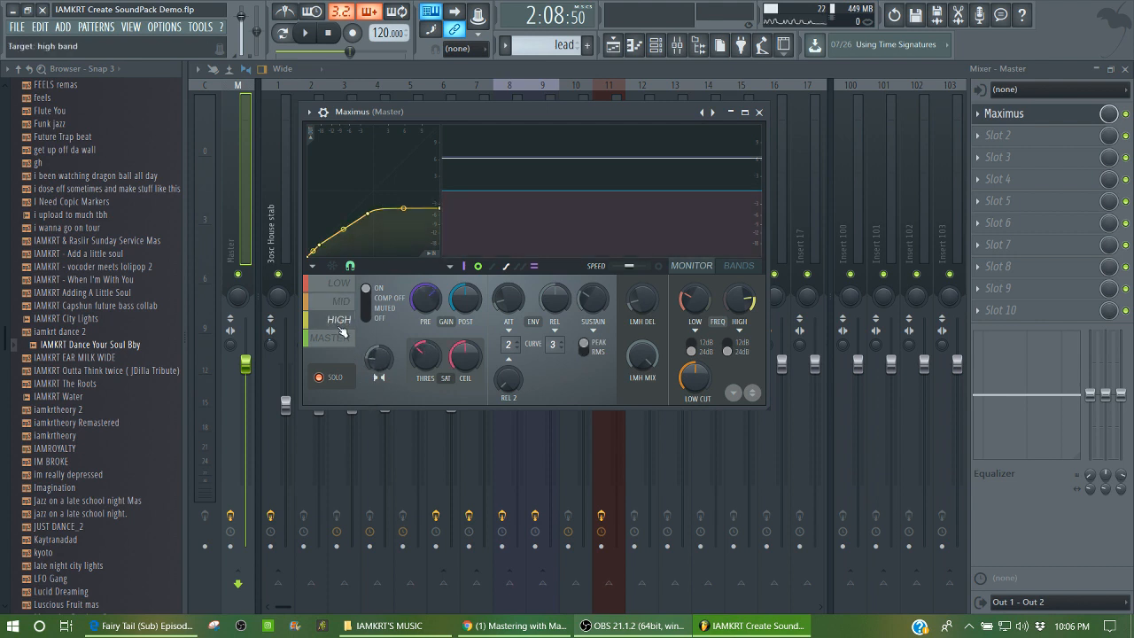
- Listen to the Maximus master band during playback and A/B compare its settings with the plugin's spare state
key("space")
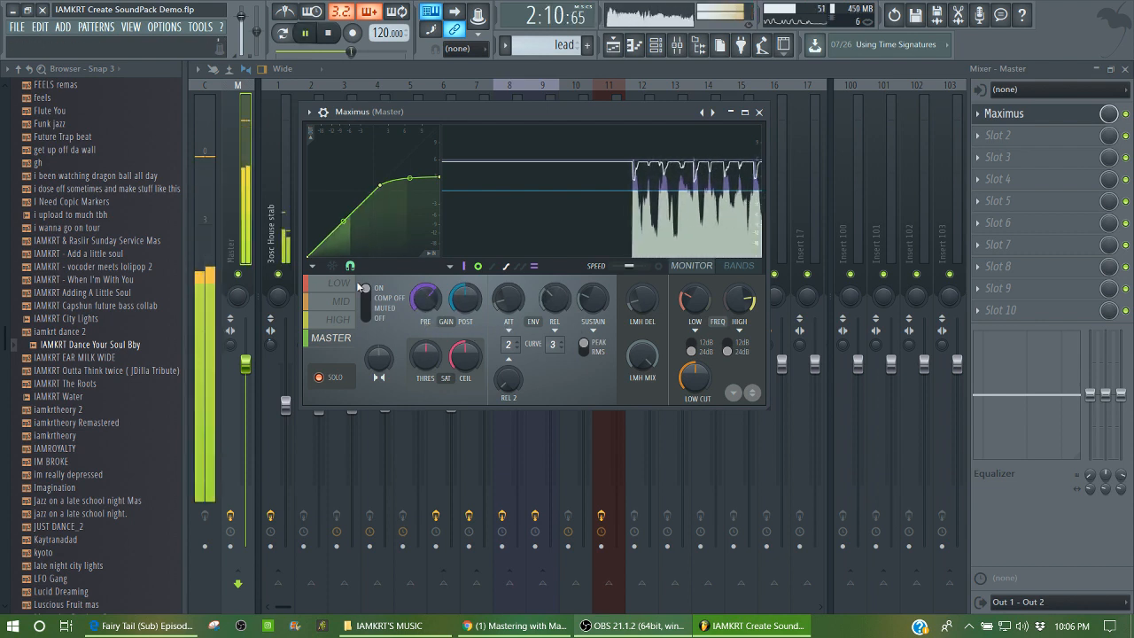
key("space")
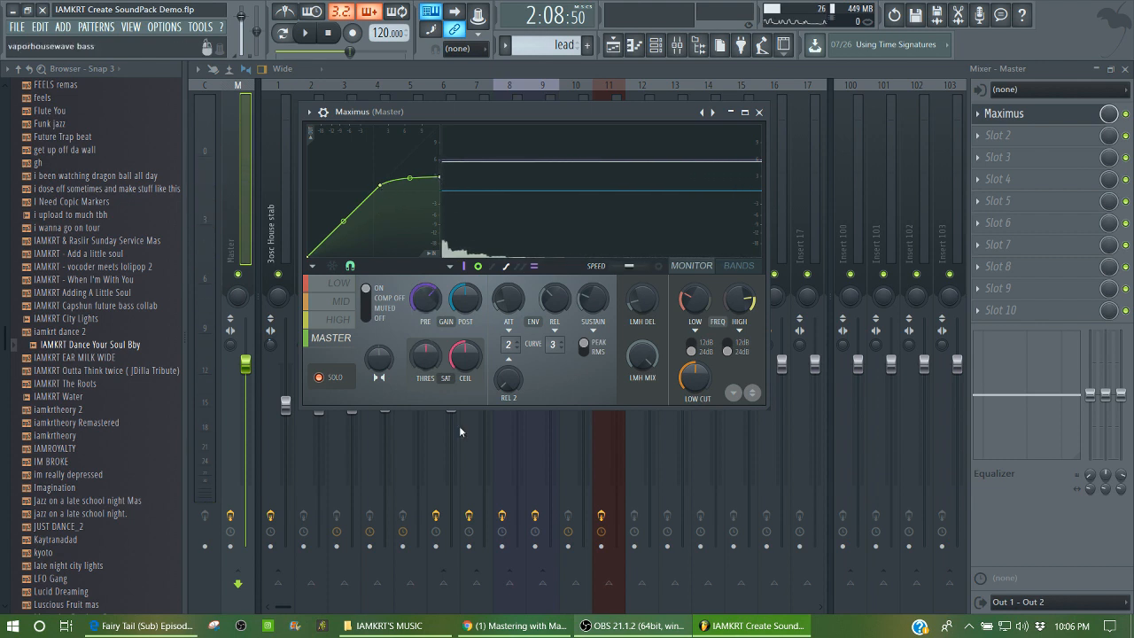
key("space")
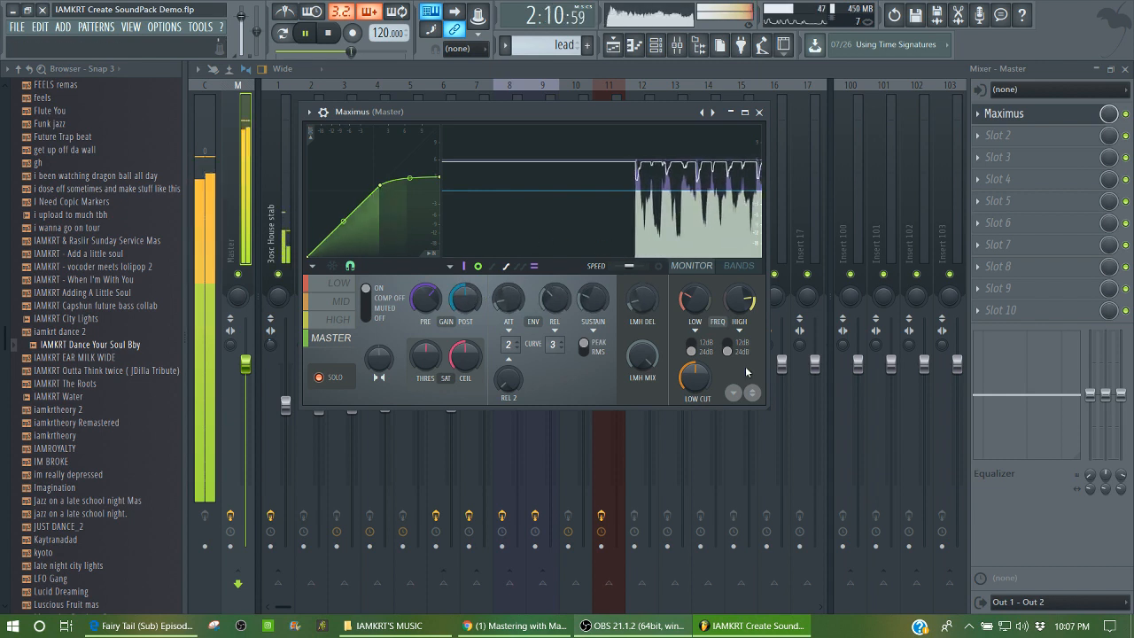
left_click(752, 393)
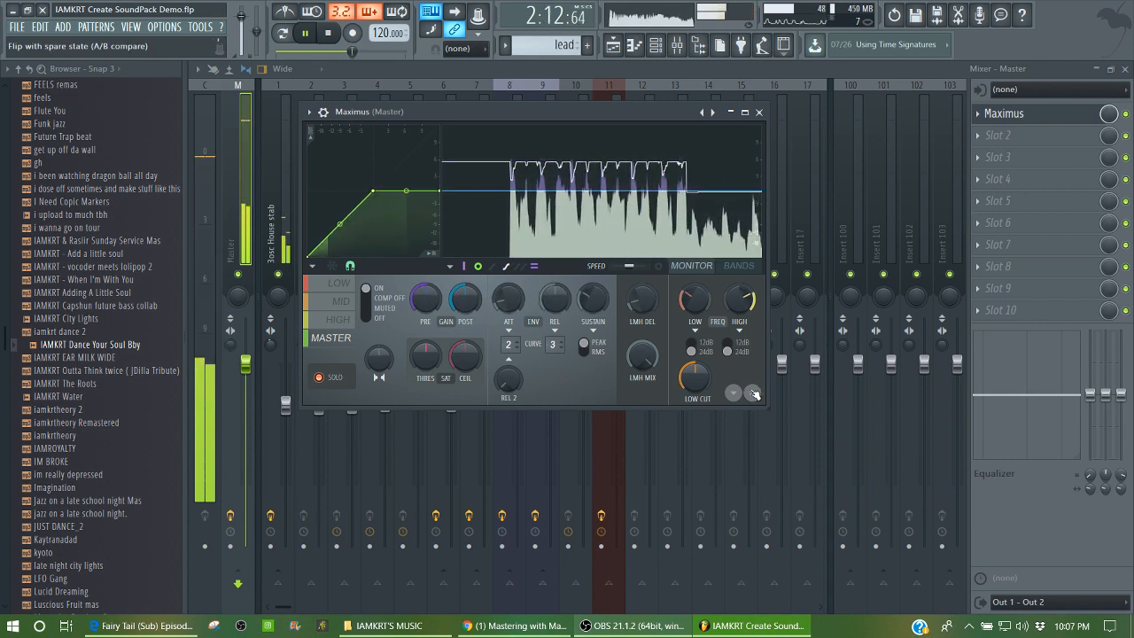
left_click(755, 394)
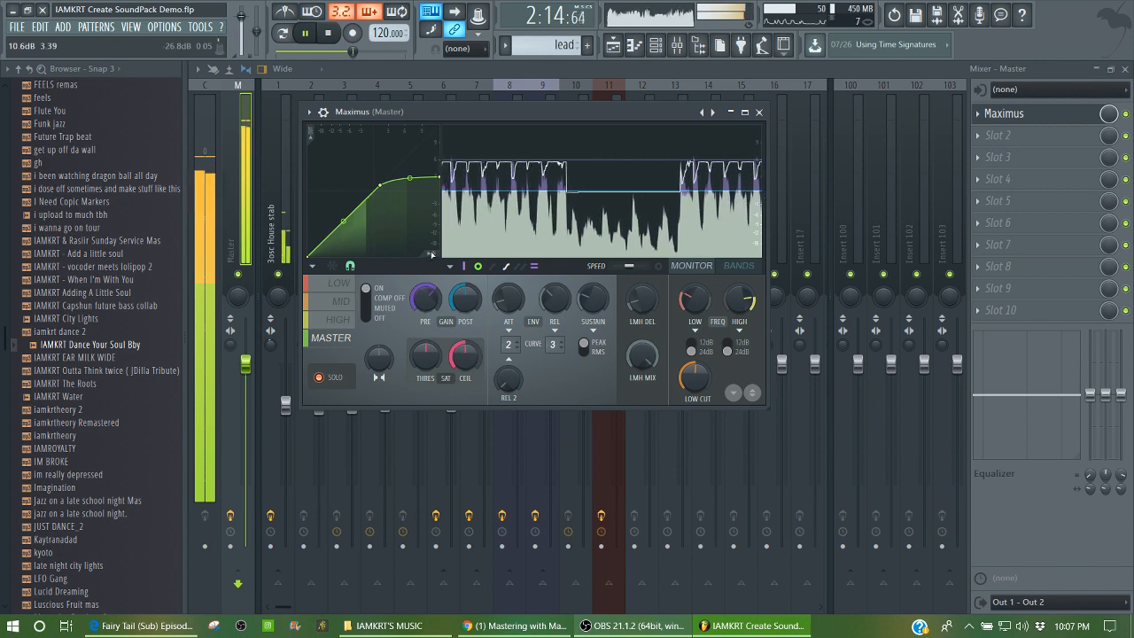
key("space")
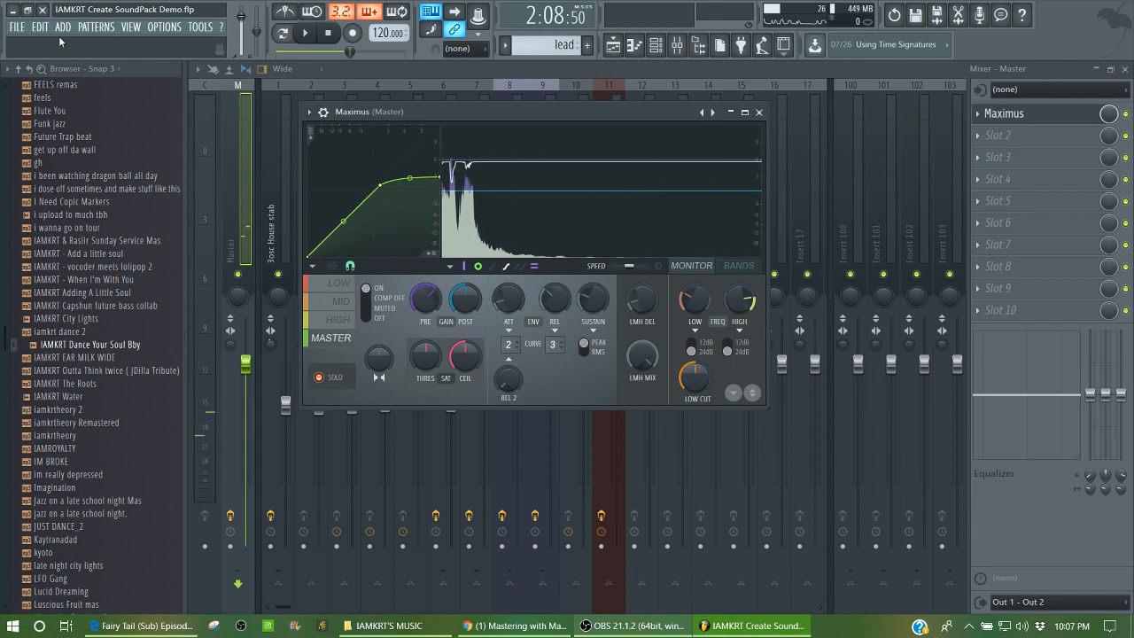
- Open the project come on.flp without saving changes to the current demo project
left_click(20, 29)
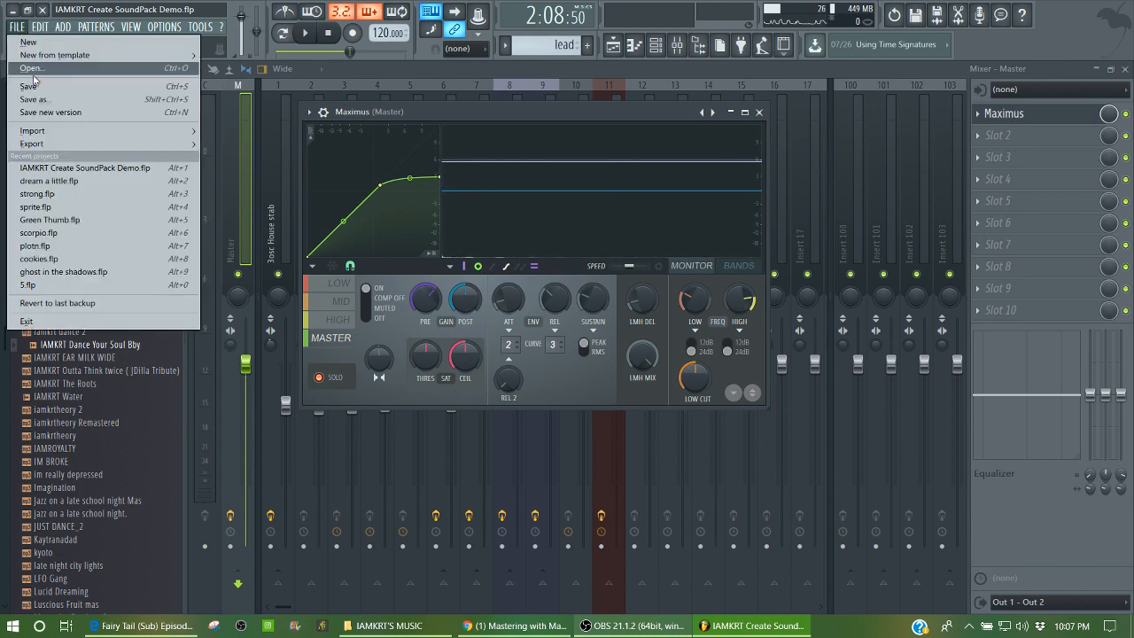
left_click(39, 70)
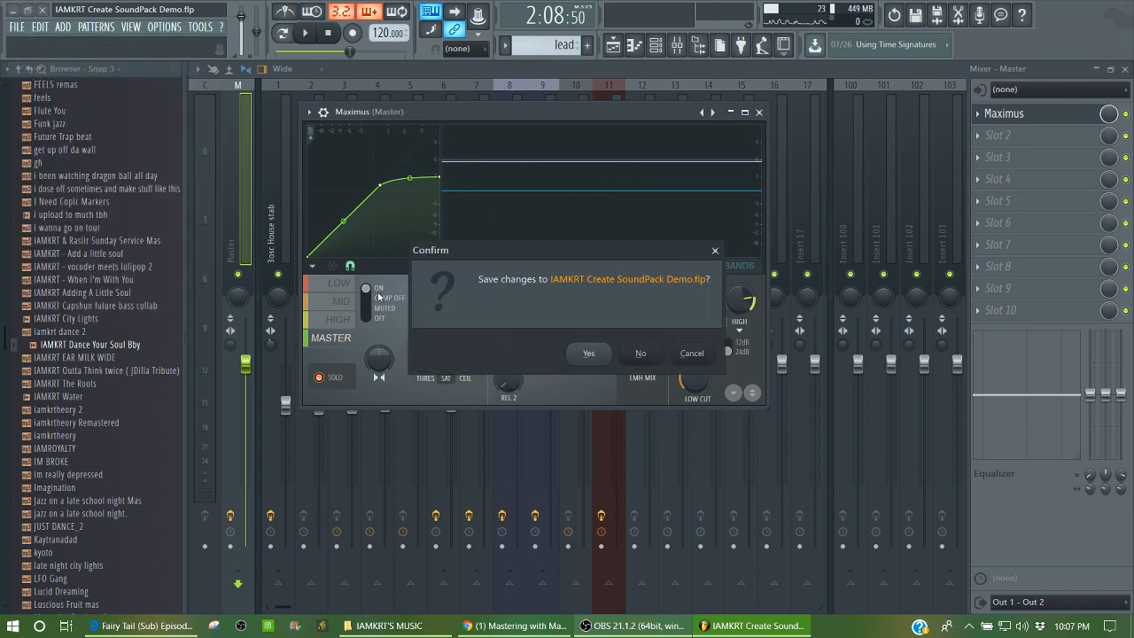
left_click(640, 352)
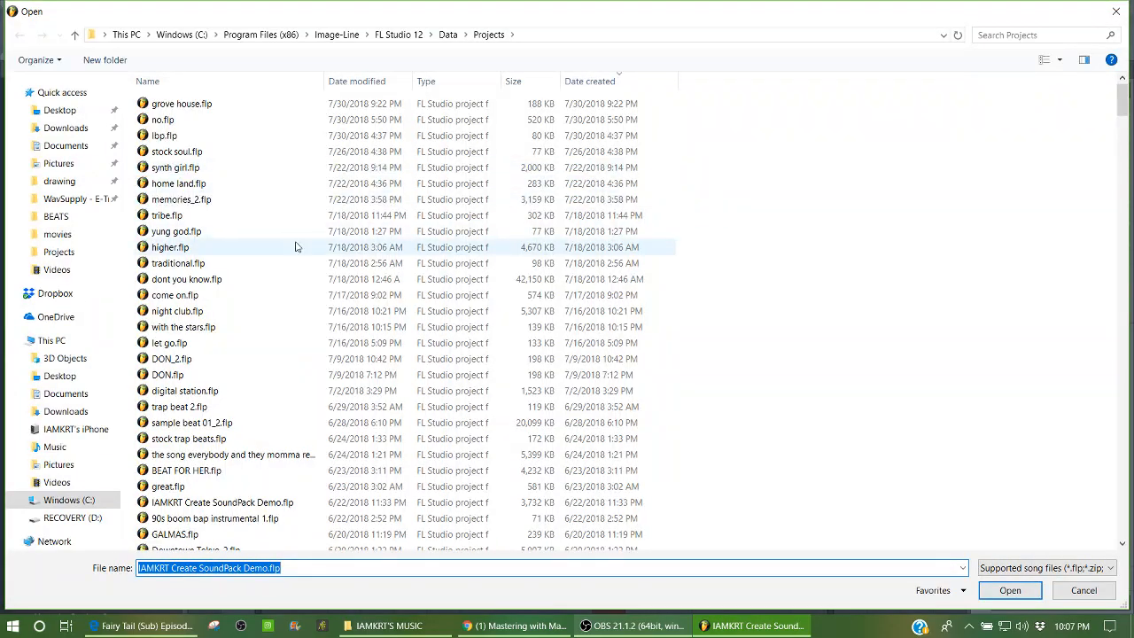
left_click(339, 231)
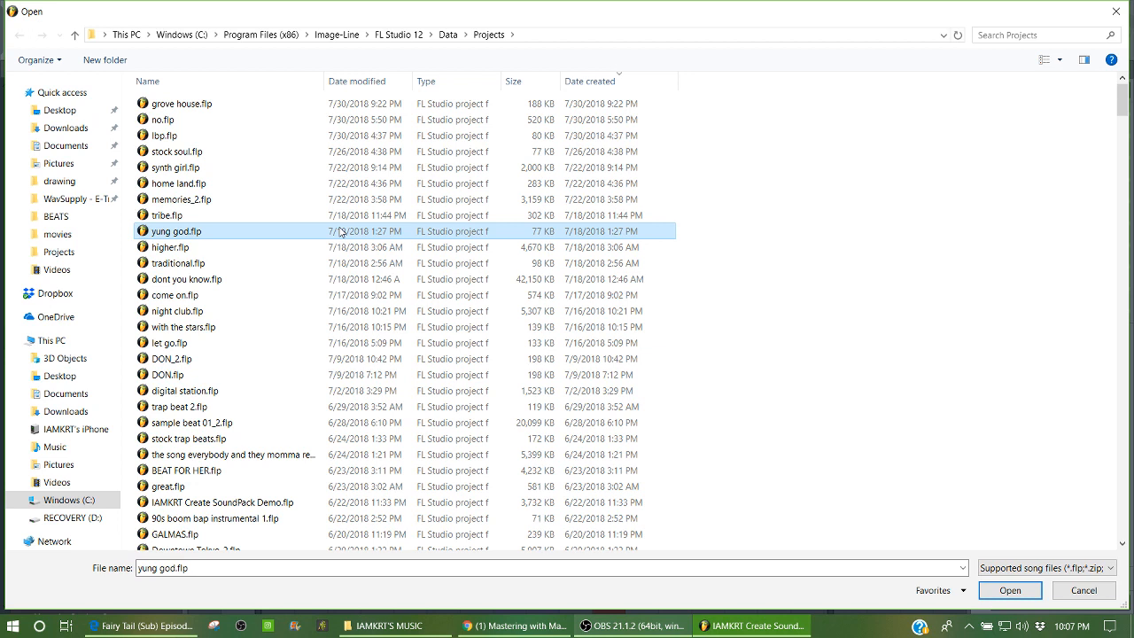
key("Down")
key("Down")
key("Down")
key("Down")
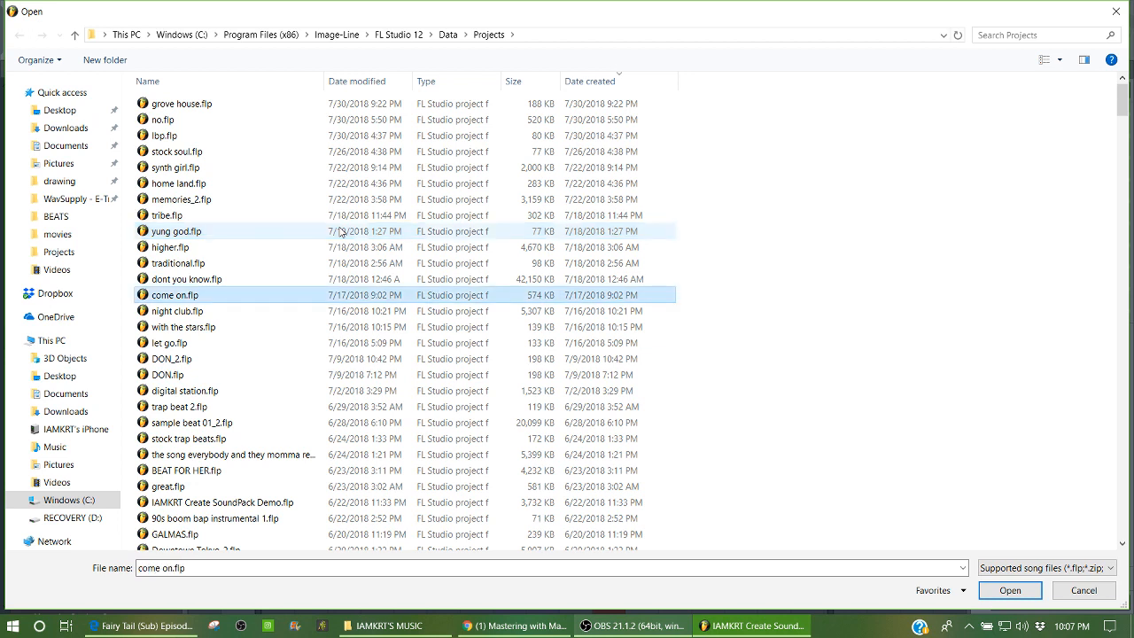
key("Return")
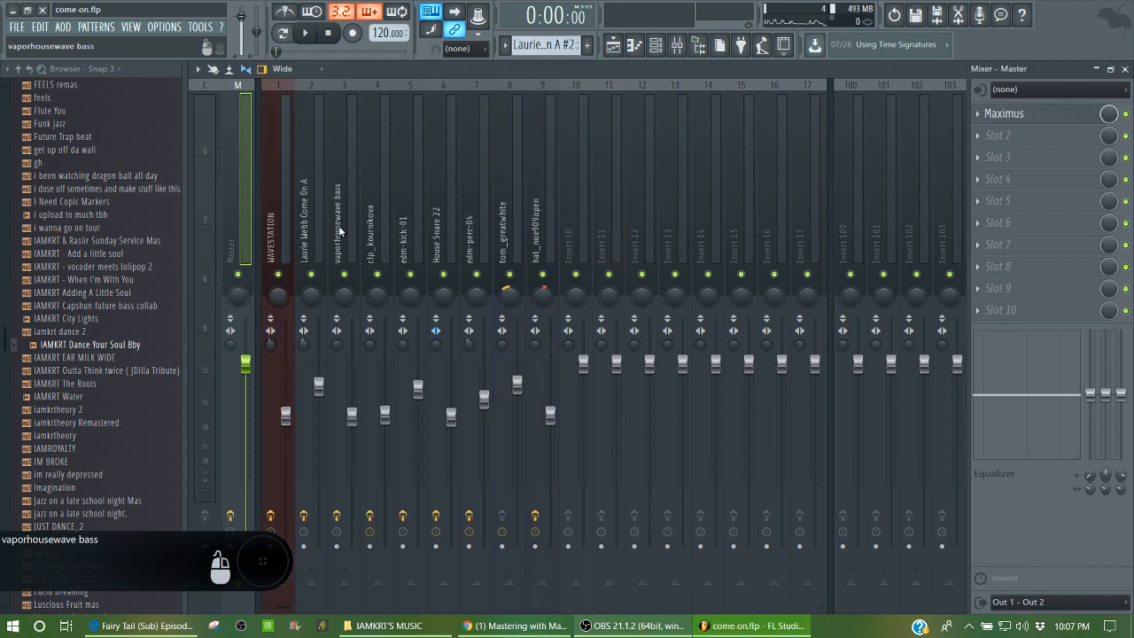
- Play the song while examining its playlist arrangement and mixer track levels
key("space")
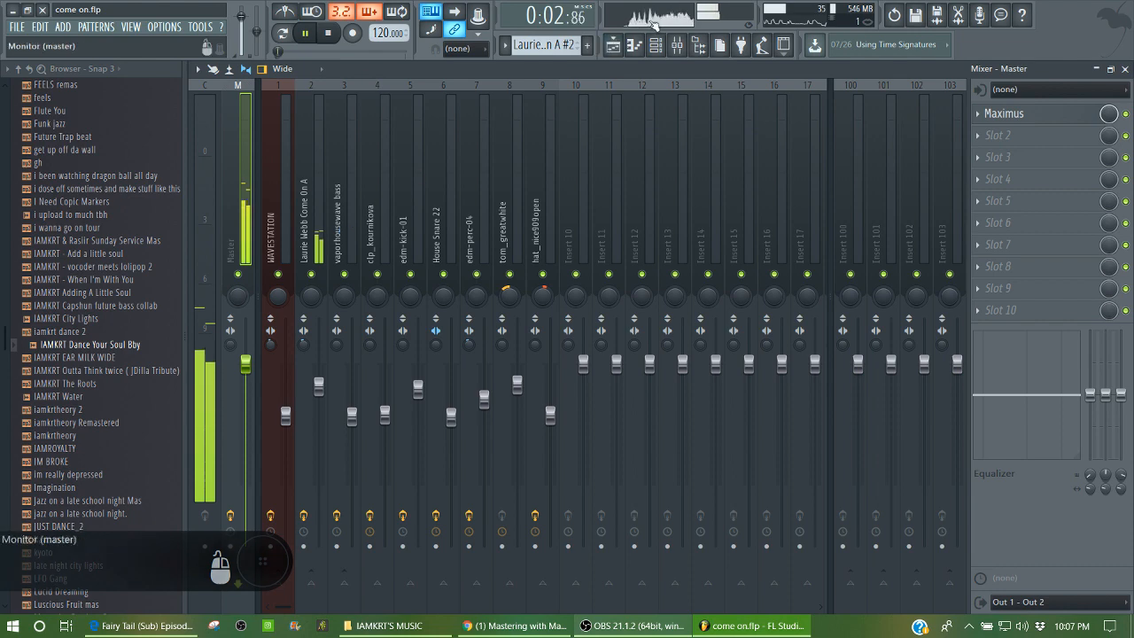
left_click(613, 44)
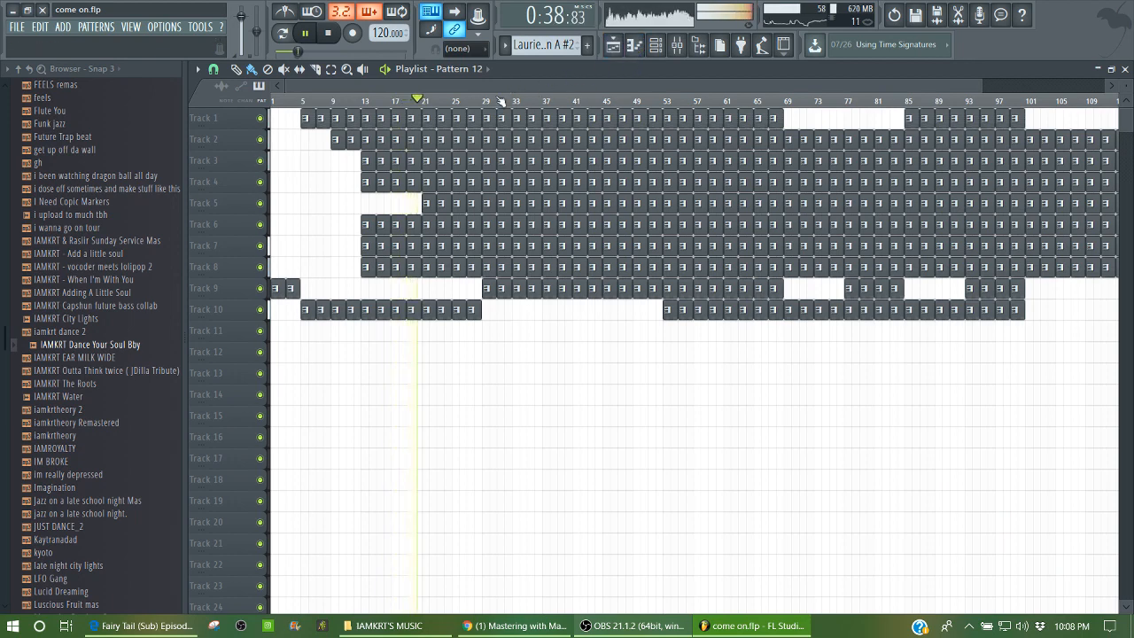
key("F9")
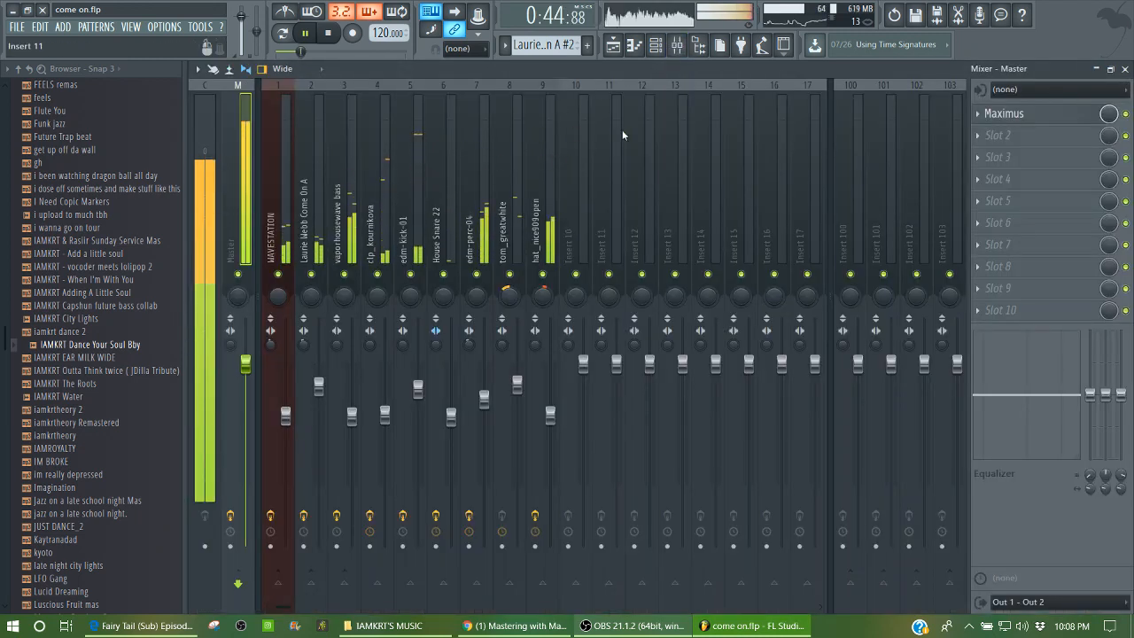
left_click(1105, 70)
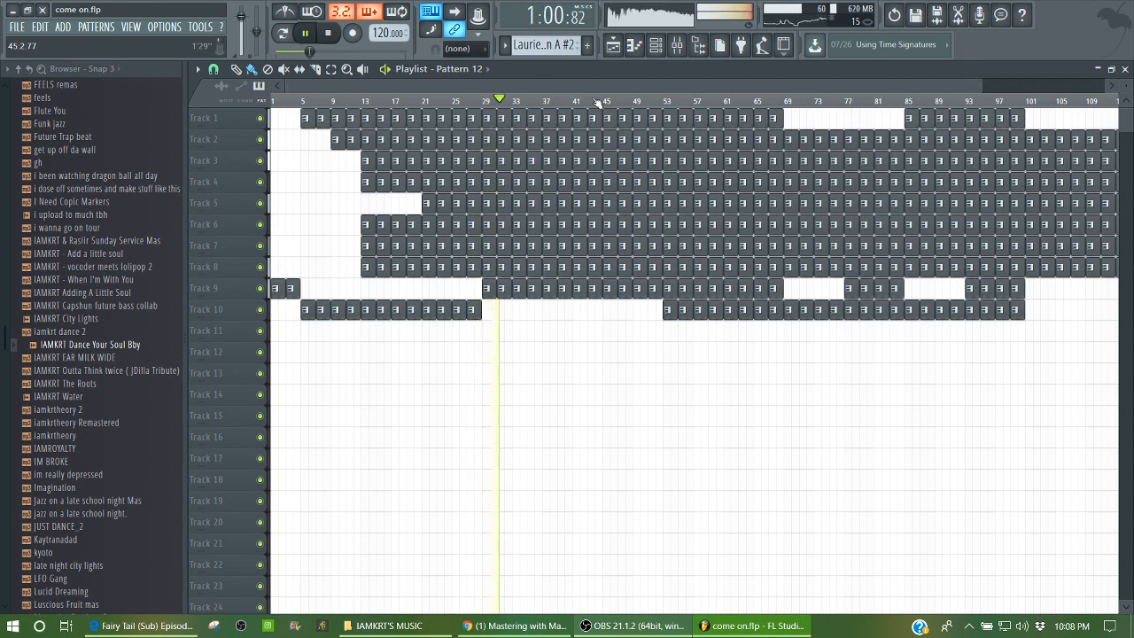
key("space")
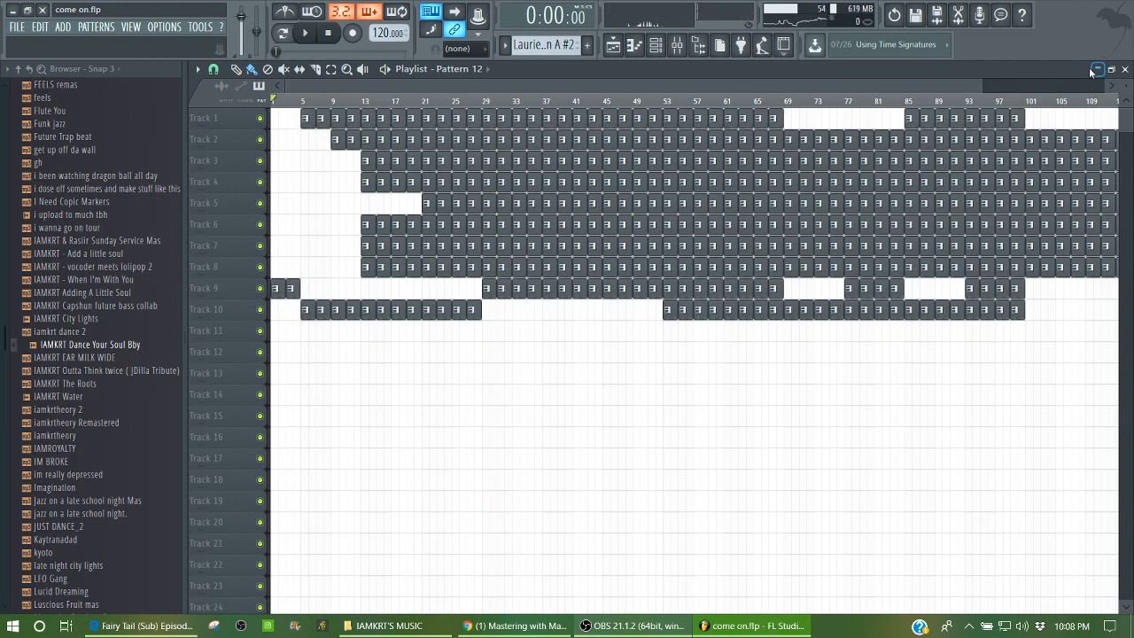
- View the channel rack without the playlist, and inspect Maximus on the mixer's master track
left_click(1123, 70)
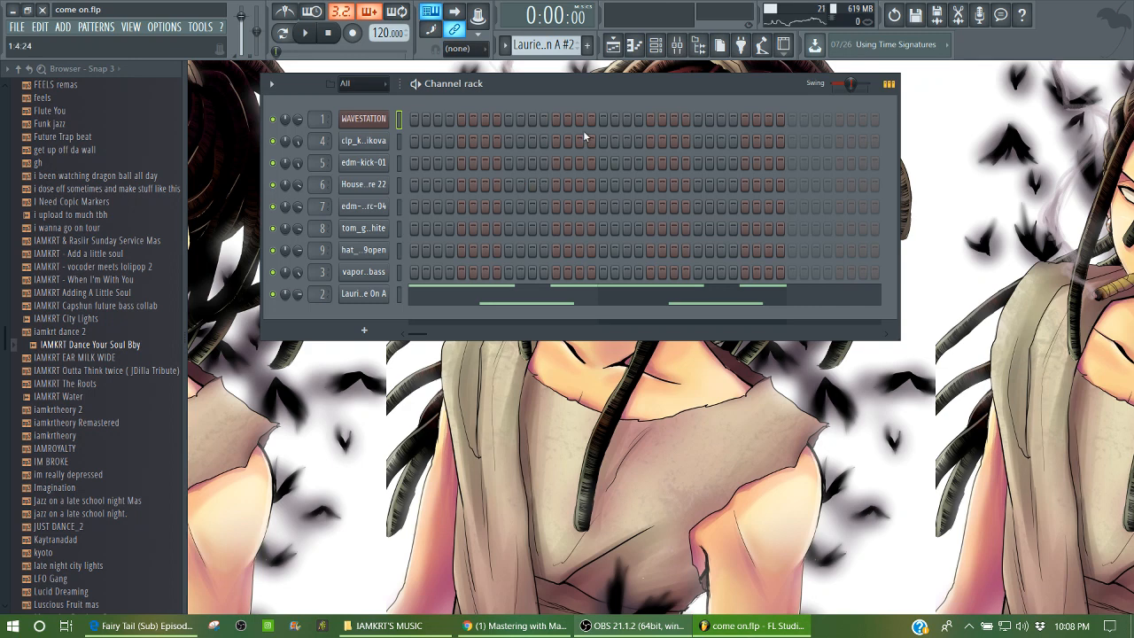
left_click(677, 44)
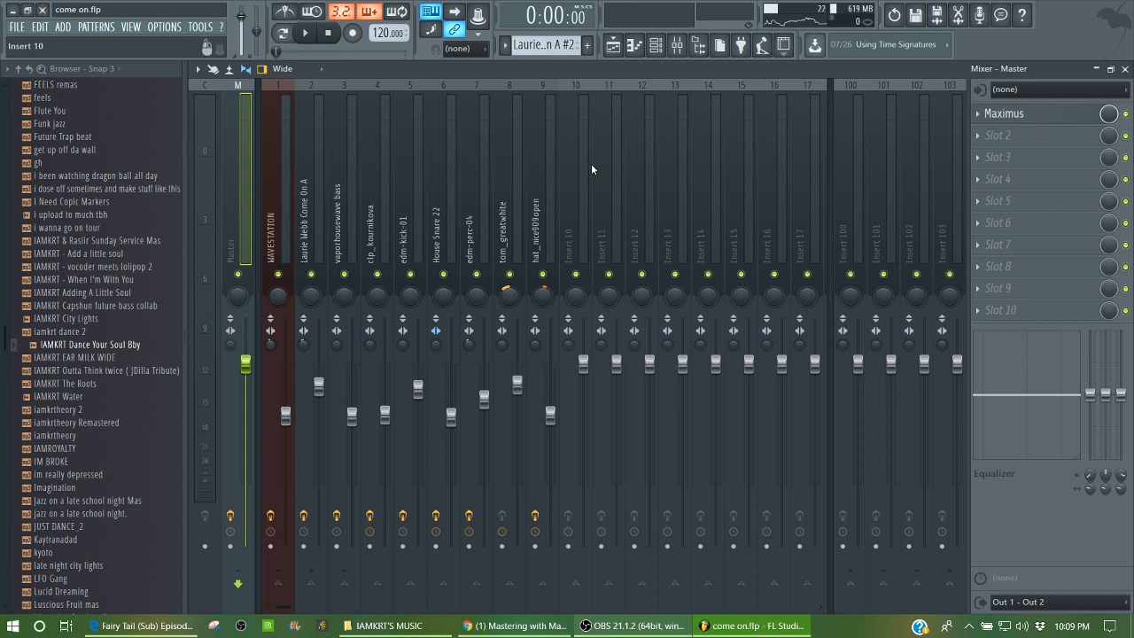
left_click(1045, 120)
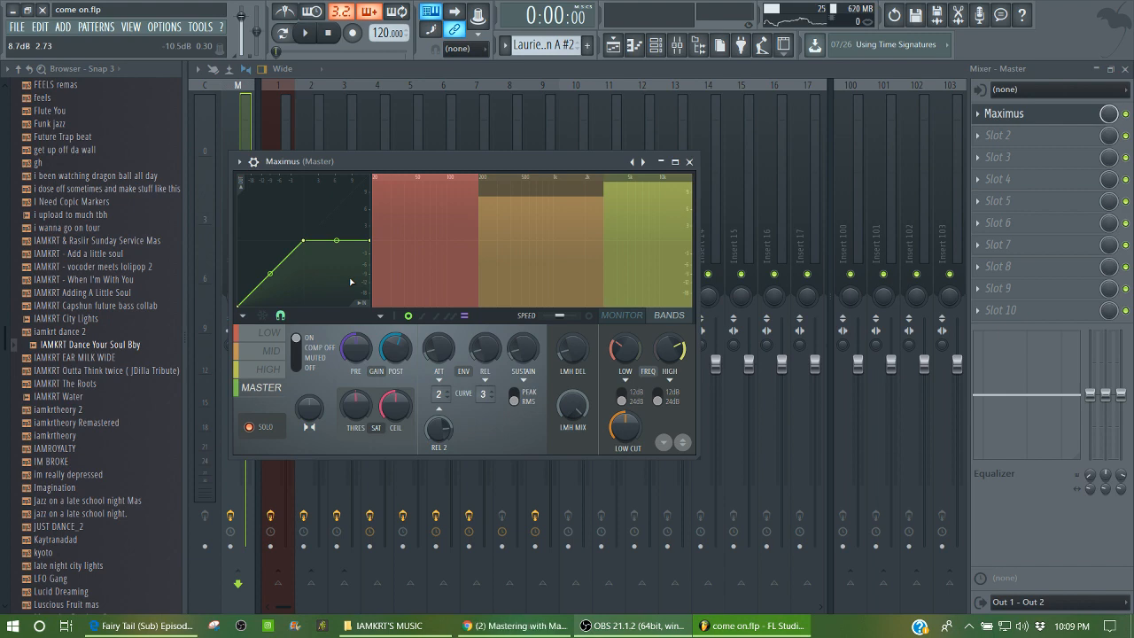
key("F9")
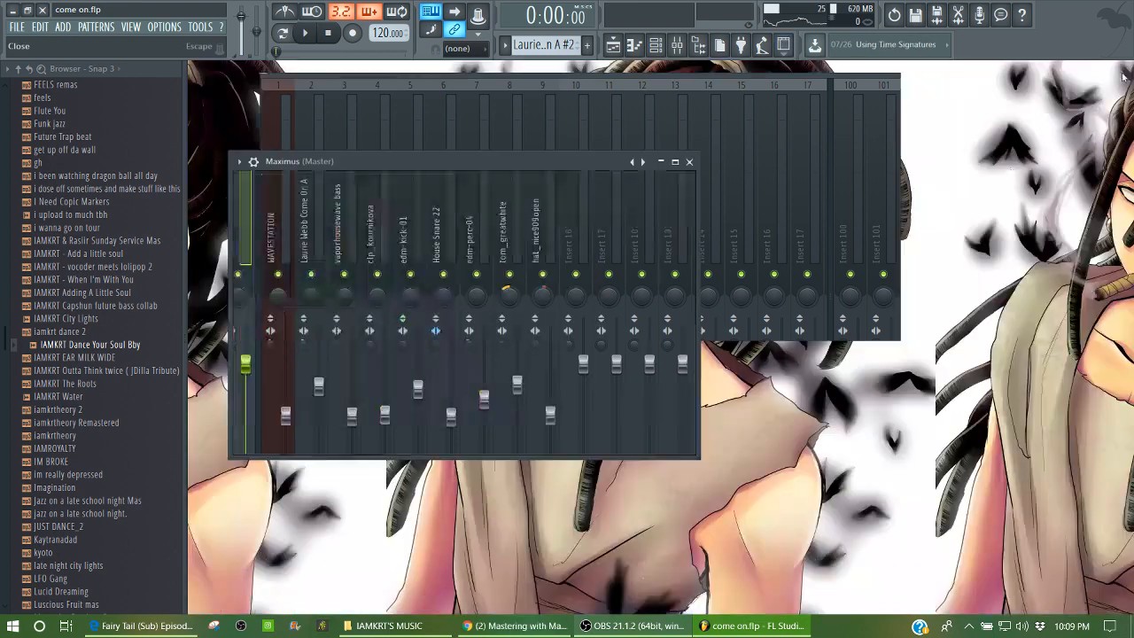
- Select the WAVESTATION pattern in the channel rack, show its Korg Wavestation instrument, and play it in pattern mode
left_click(652, 106)
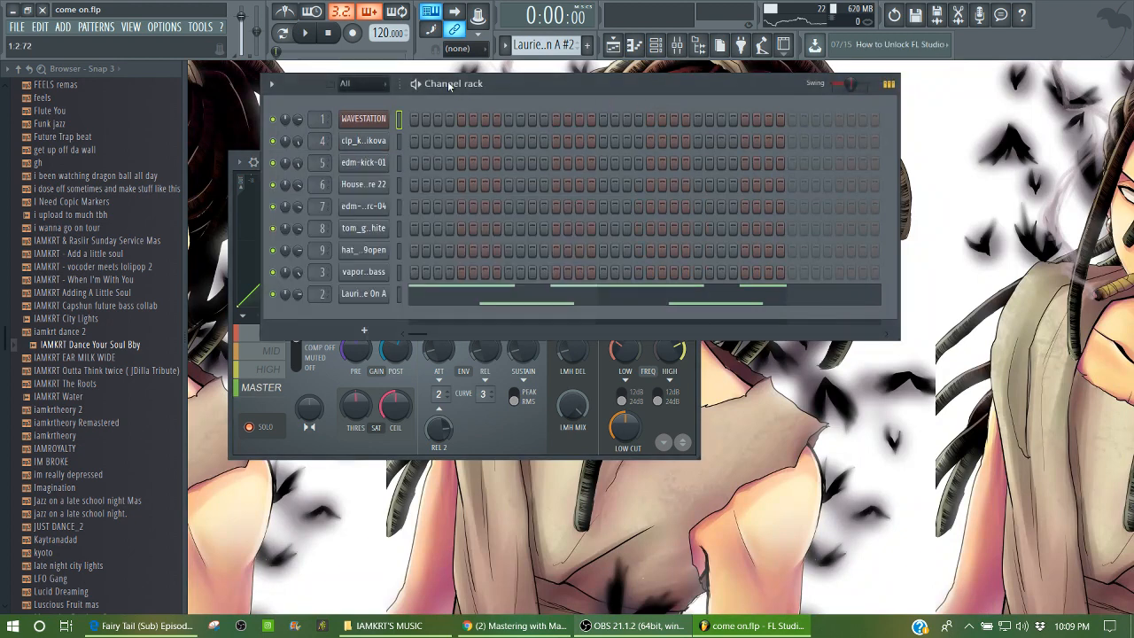
left_click_drag(537, 45, 536, 52)
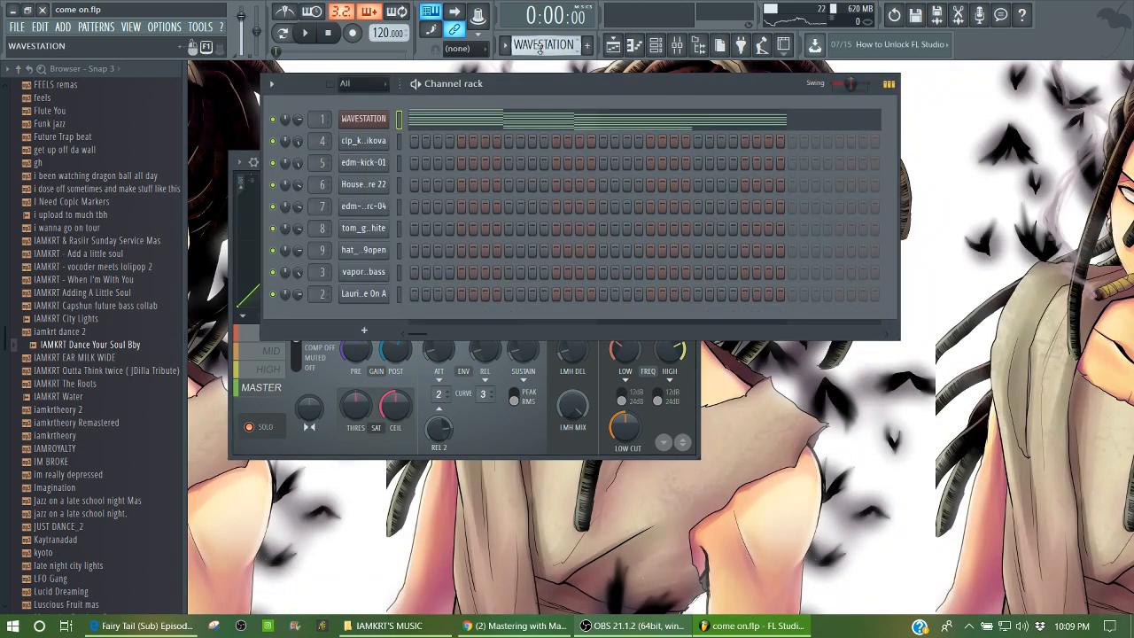
left_click(363, 119)
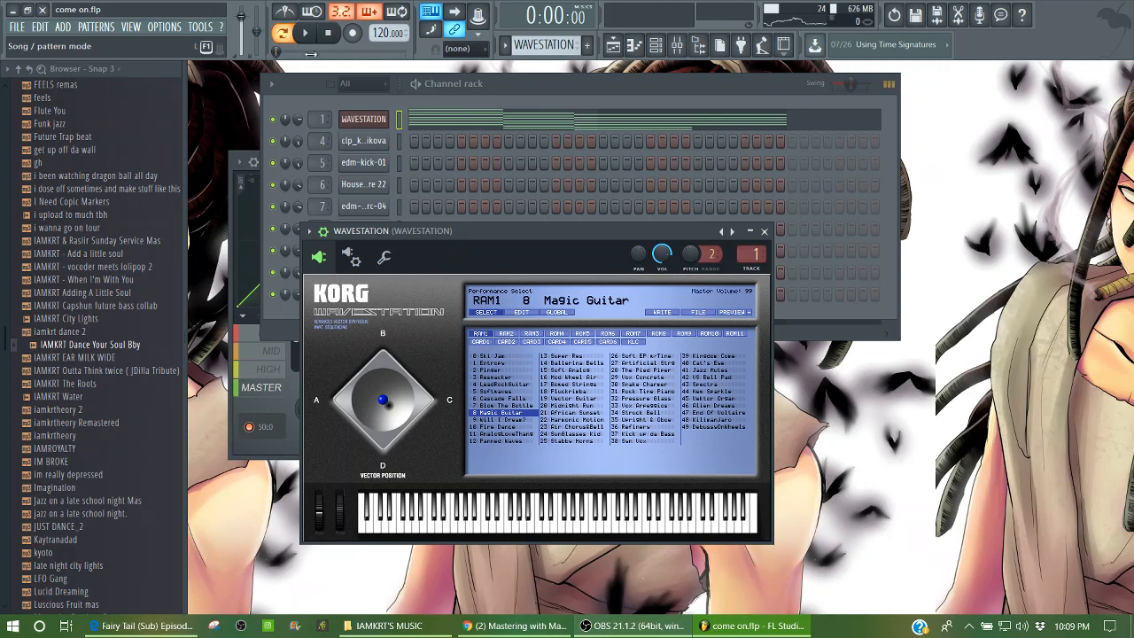
key("space")
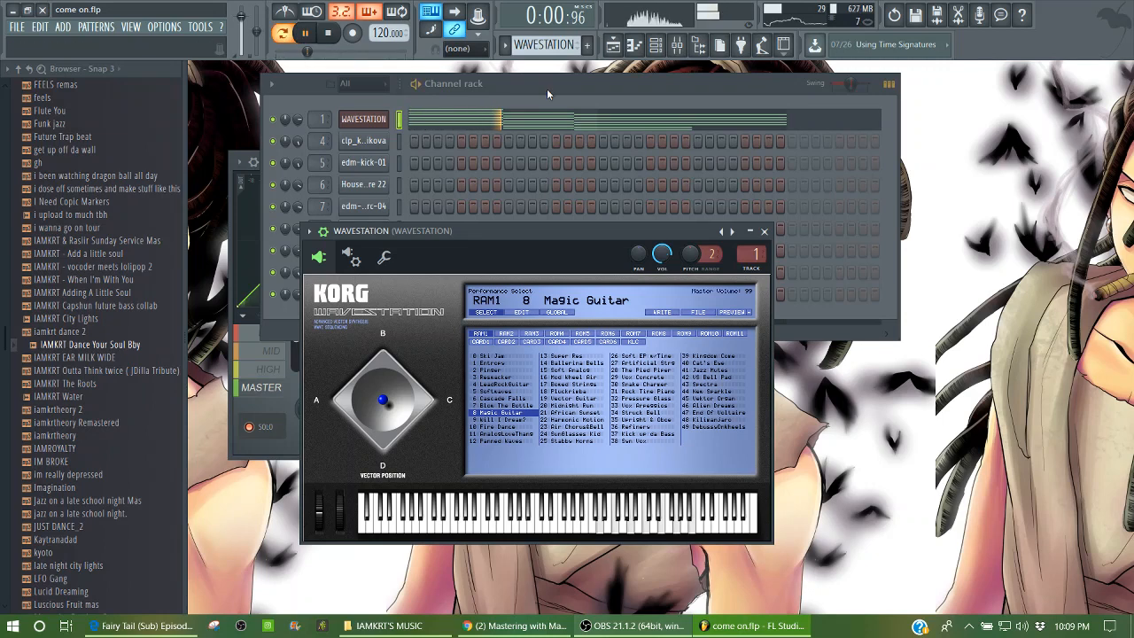
- Examine all of the WAVESTATION chords in the piano roll and play them back
left_click(526, 118)
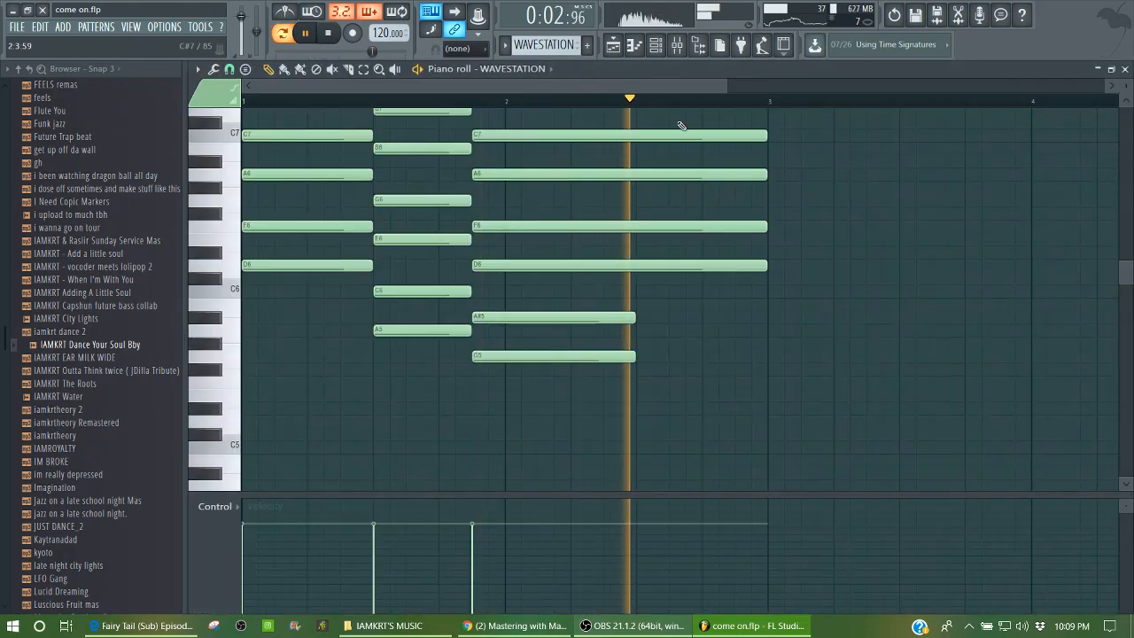
left_click_drag(1130, 285, 1123, 248)
key("space")
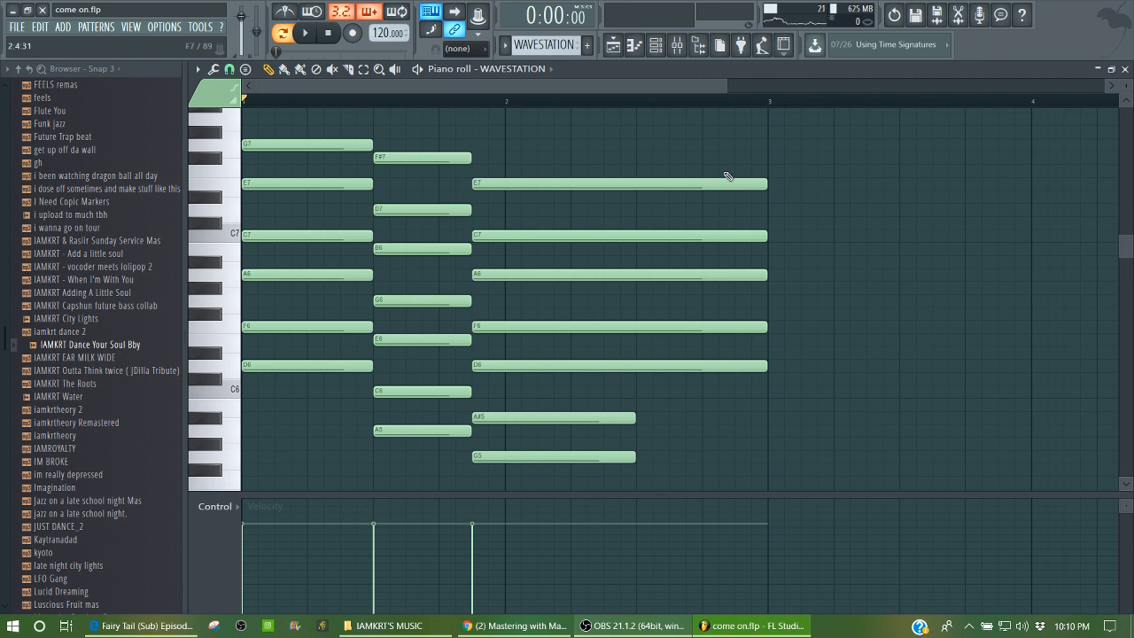
key("space")
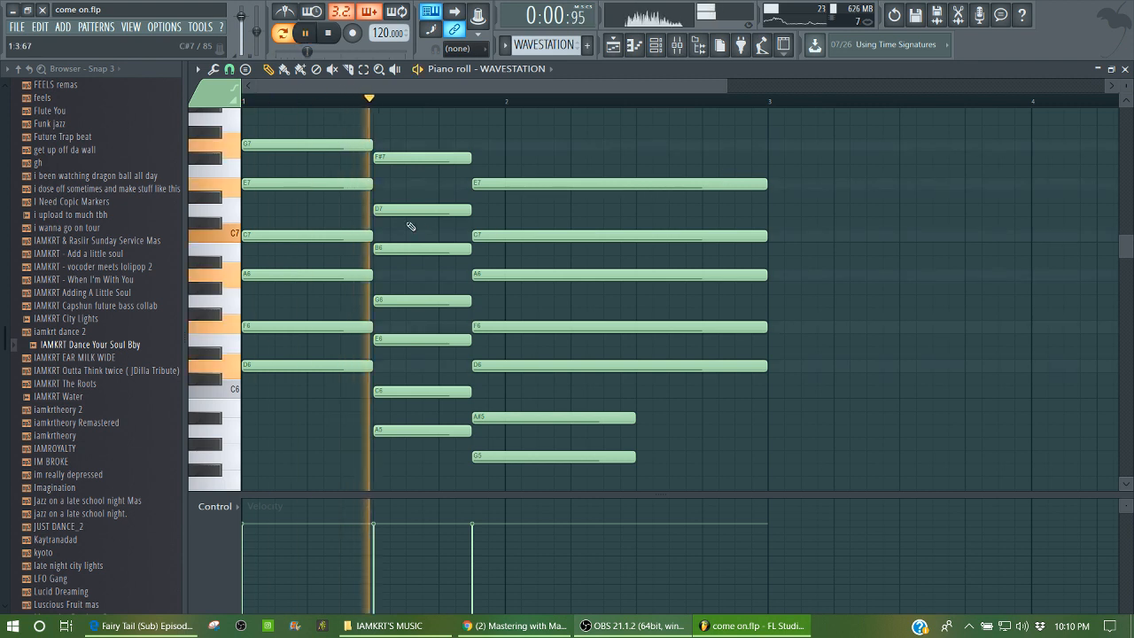
- Audition the first WAVESTATION chord's notes from top to bottom: G7, E7, C7, A6, F6 and D6
left_click(234, 148)
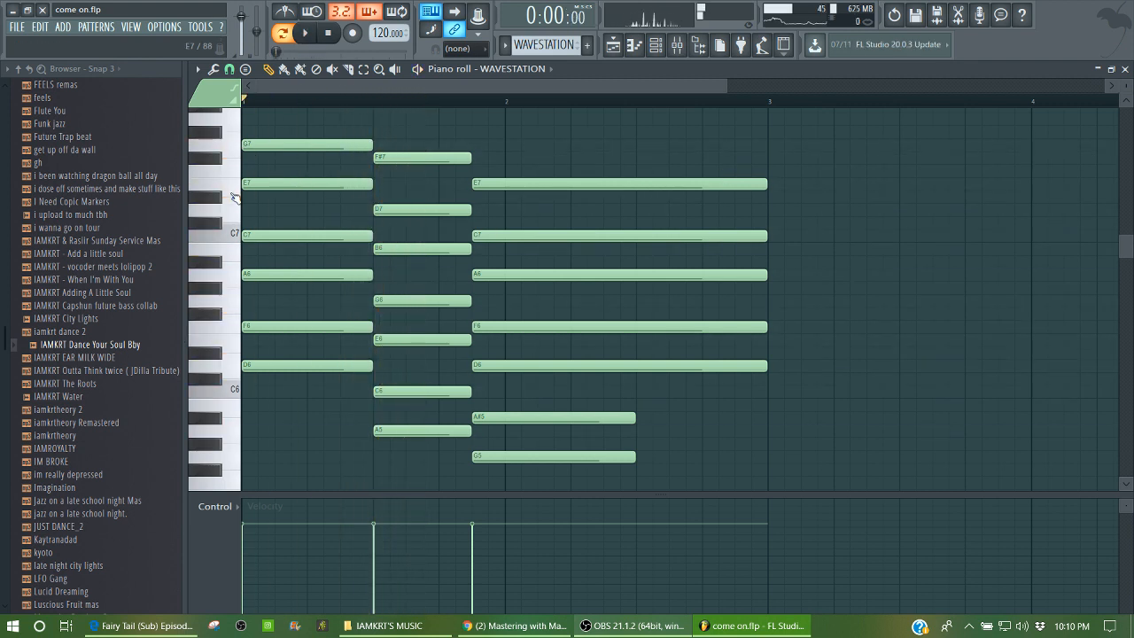
left_click(232, 186)
left_click(228, 233)
left_click(231, 289)
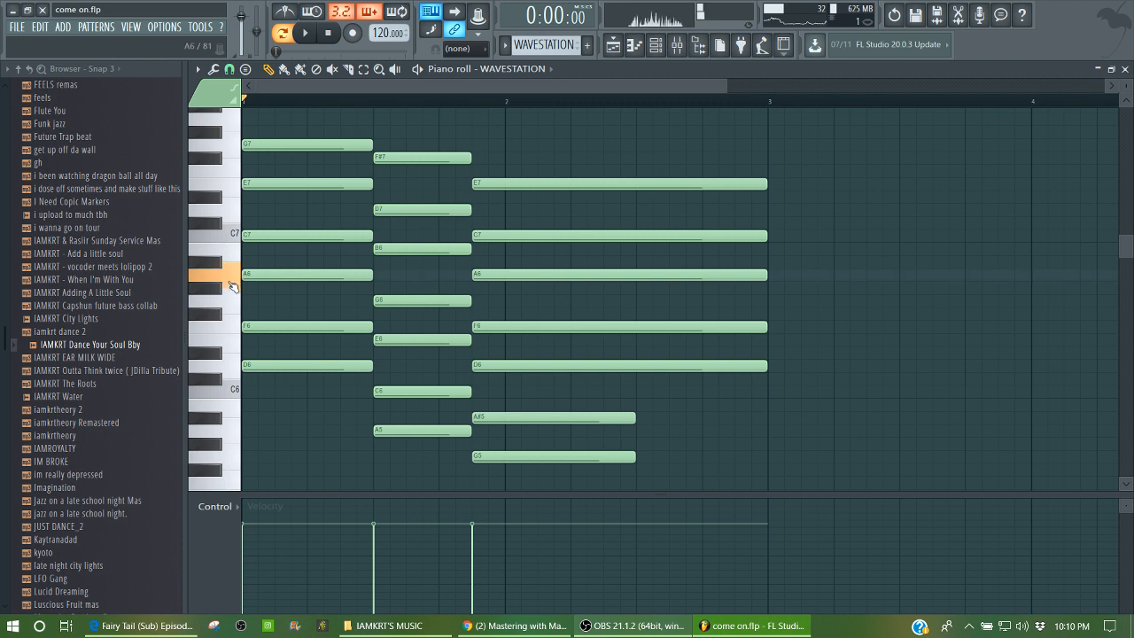
left_click(229, 335)
left_click(228, 367)
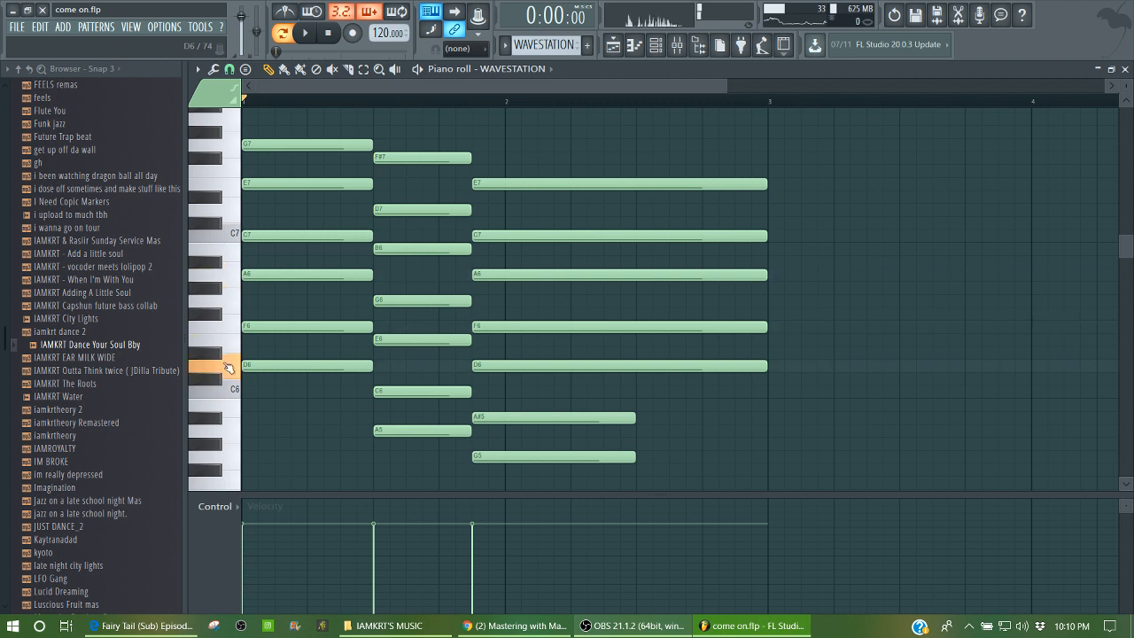
- Audition the second WAVESTATION chord's notes, F#7, D7, B6, G6, E6, C6 and A5, and replay the pattern
left_click(216, 164)
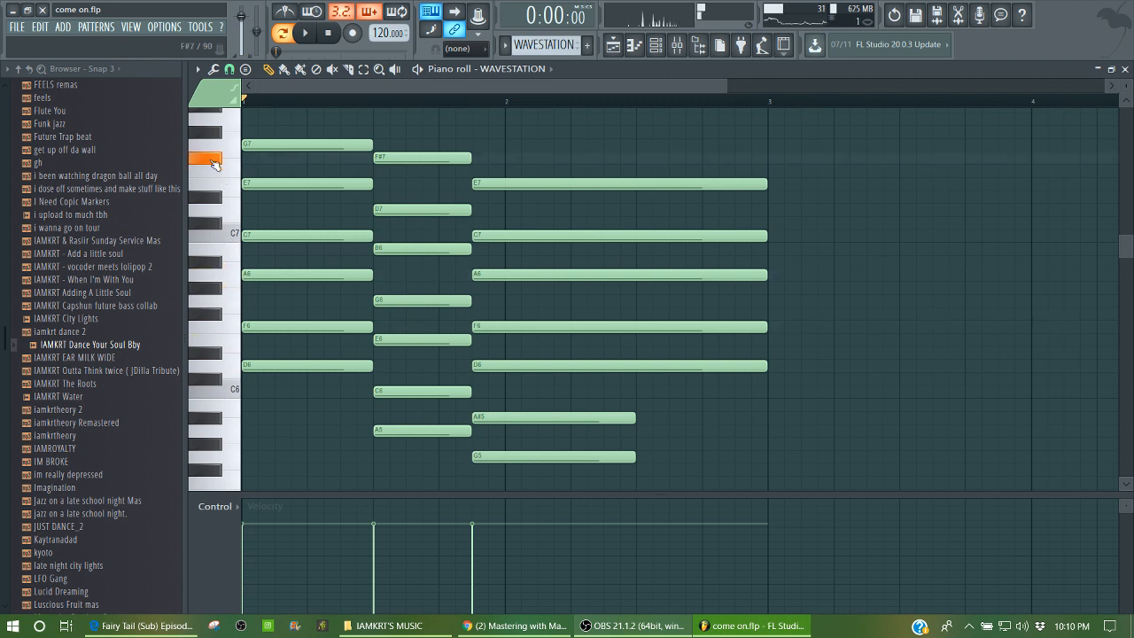
left_click(222, 211)
left_click(227, 238)
left_click(226, 249)
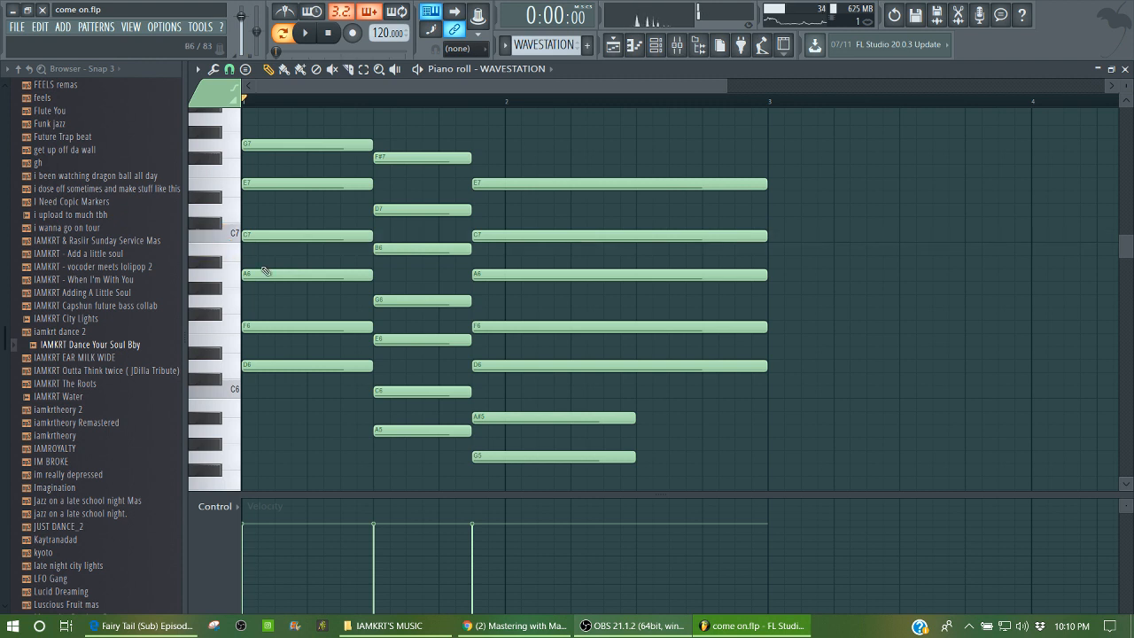
left_click(230, 305)
left_click(232, 336)
left_click(232, 425)
left_click(228, 395)
left_click(224, 432)
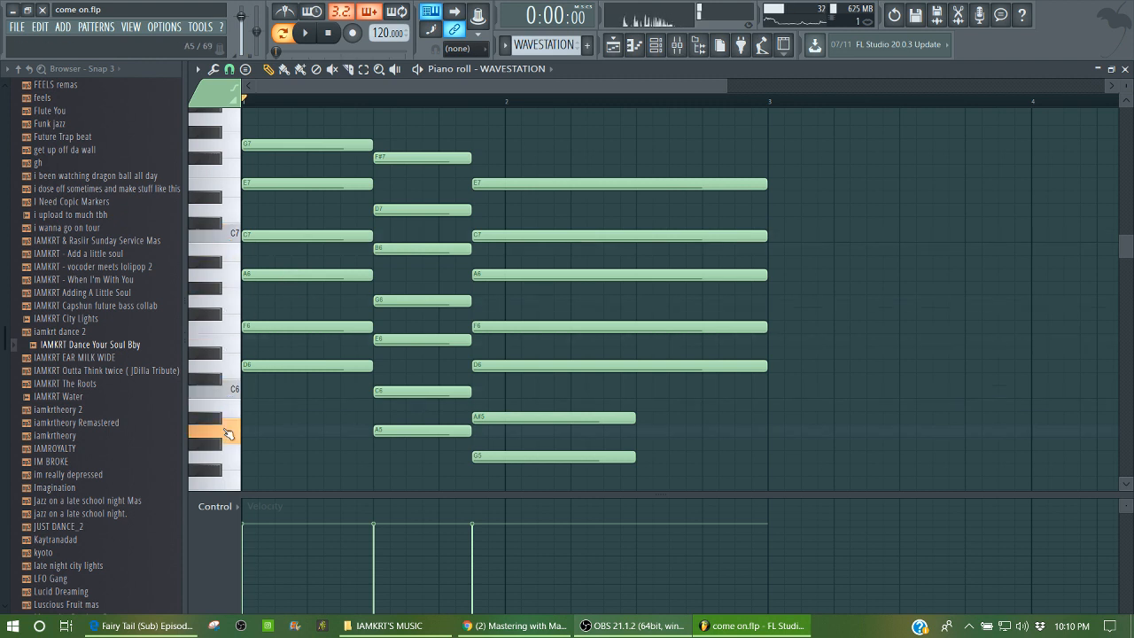
key("space")
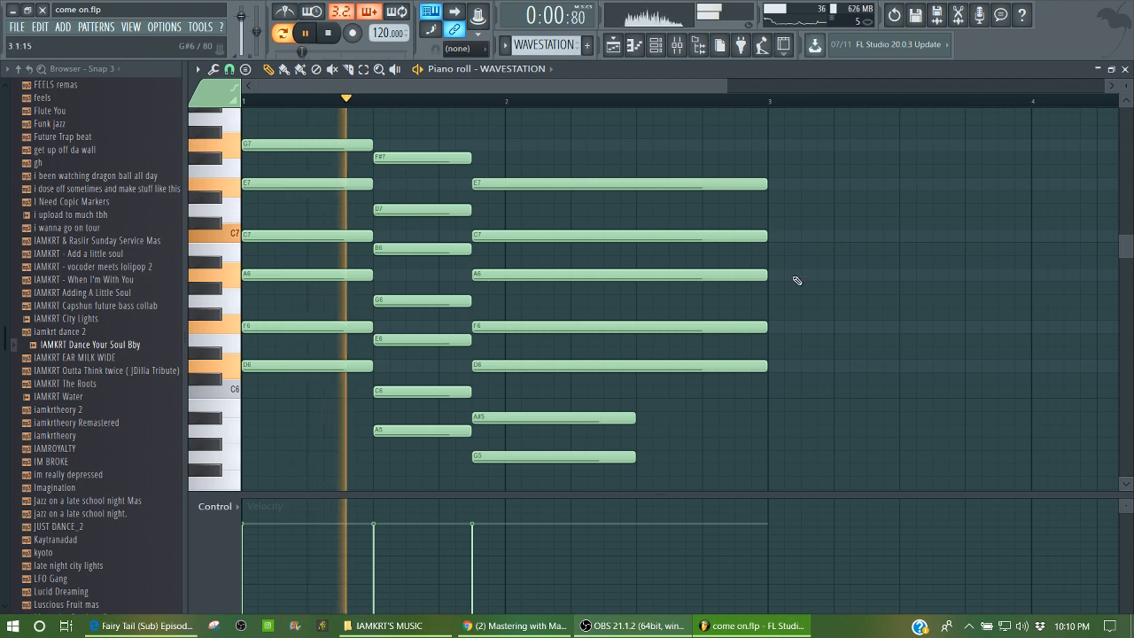
- Stop the WAVESTATION pattern and close its piano roll and instrument window
key("space")
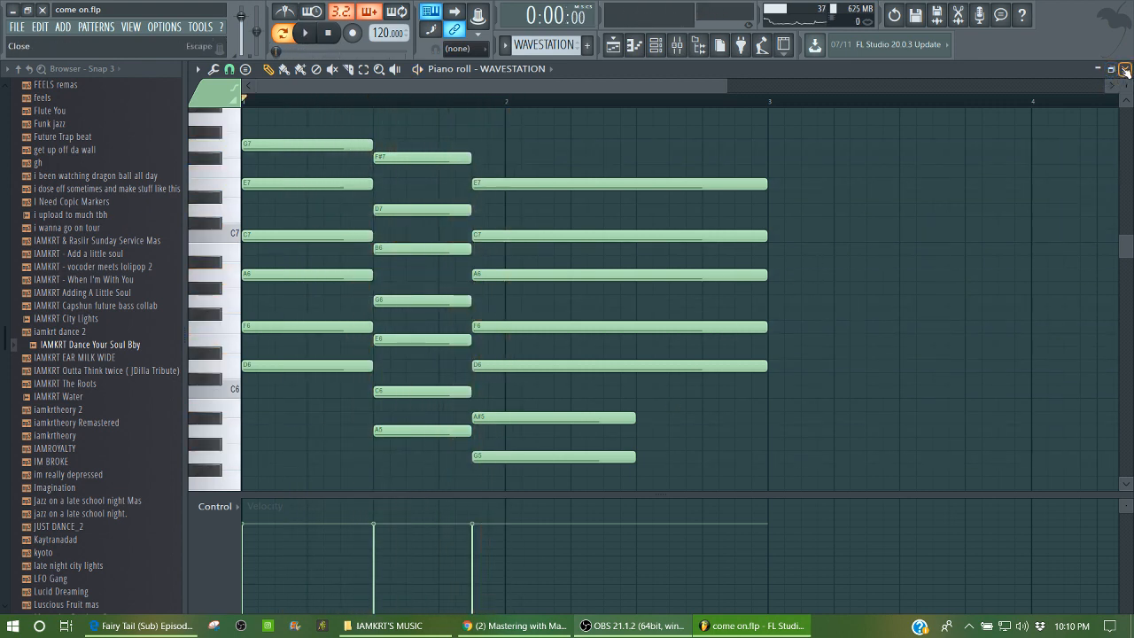
left_click(1124, 70)
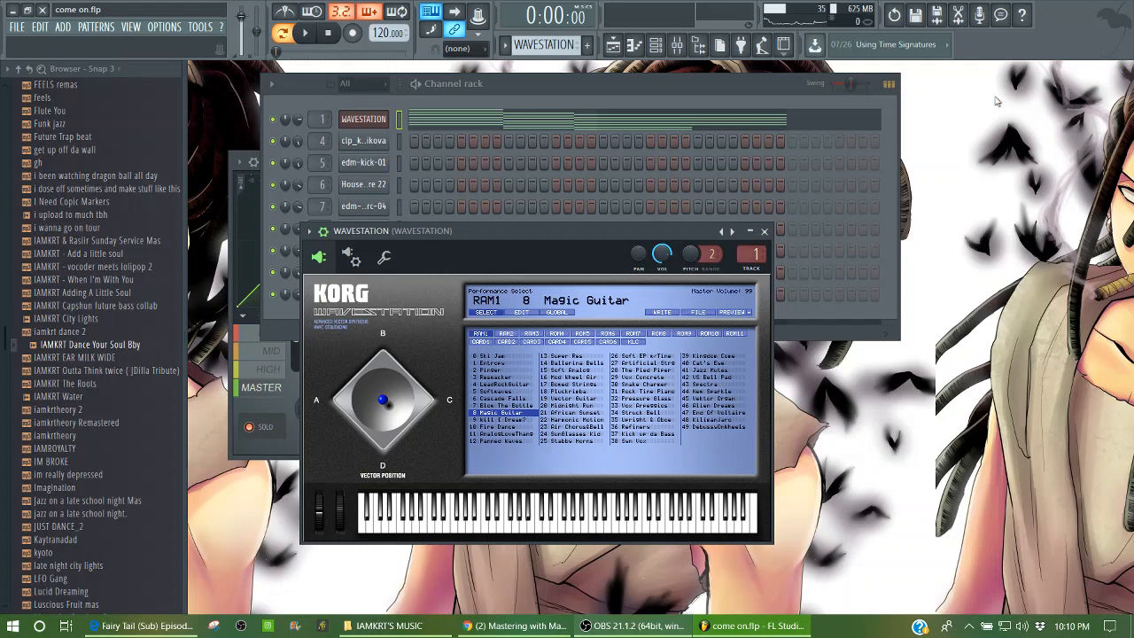
left_click(764, 231)
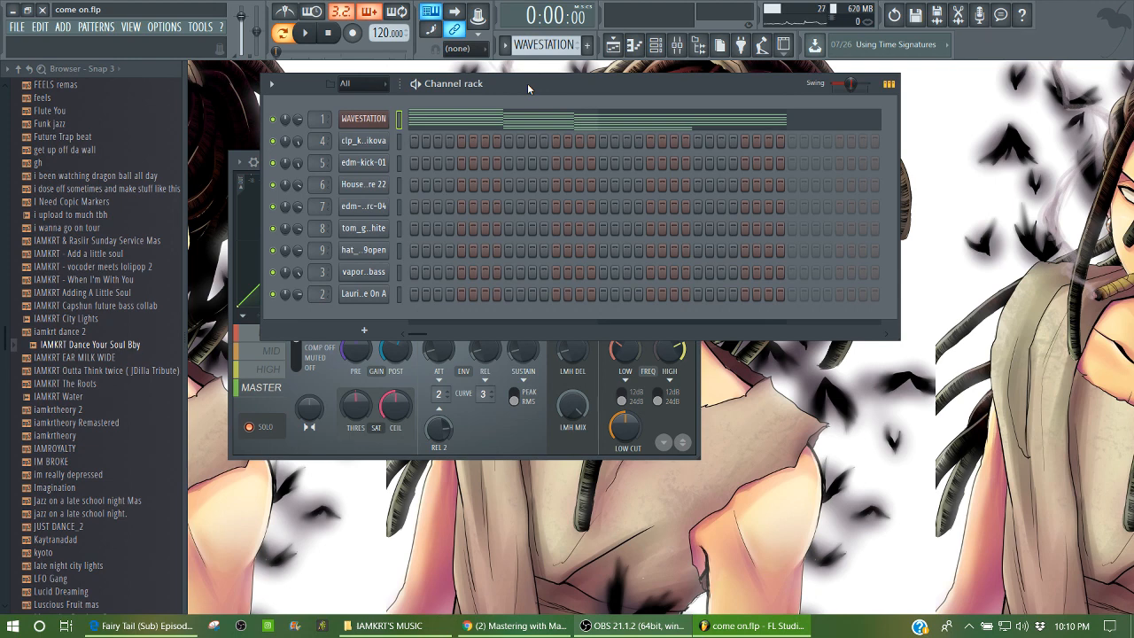
- Audition the clp_kournikova, edm-kick-01, House Snare 22 and edm-perc-04 channels one after another in the channel rack
left_click(399, 140)
key("q")
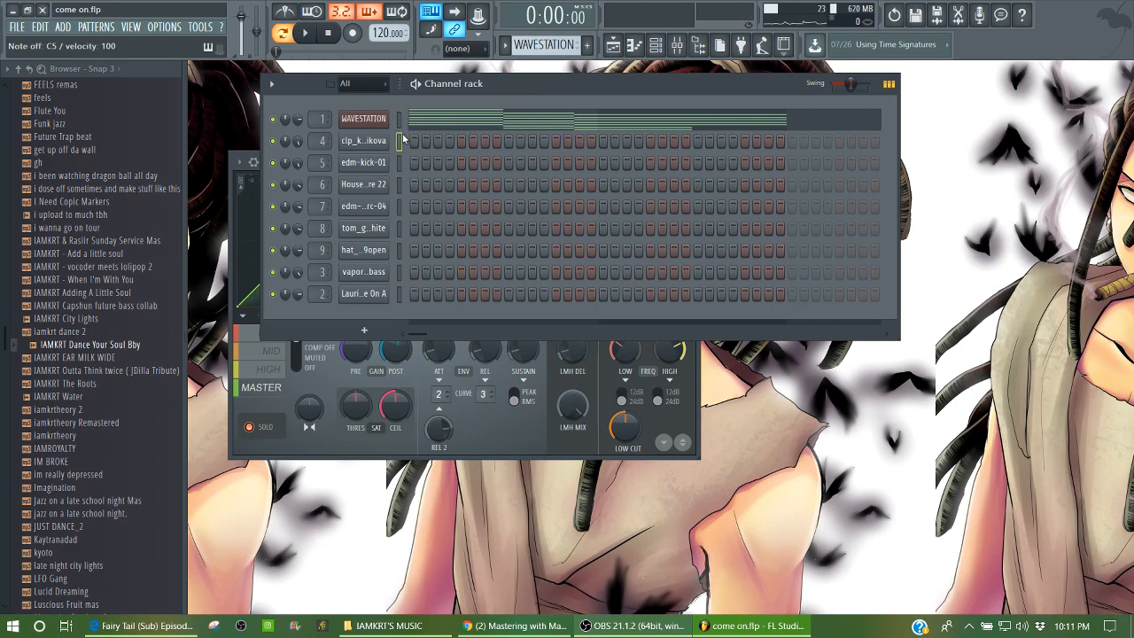
key("q")
key("Down")
key("q")
key("Down")
key("q")
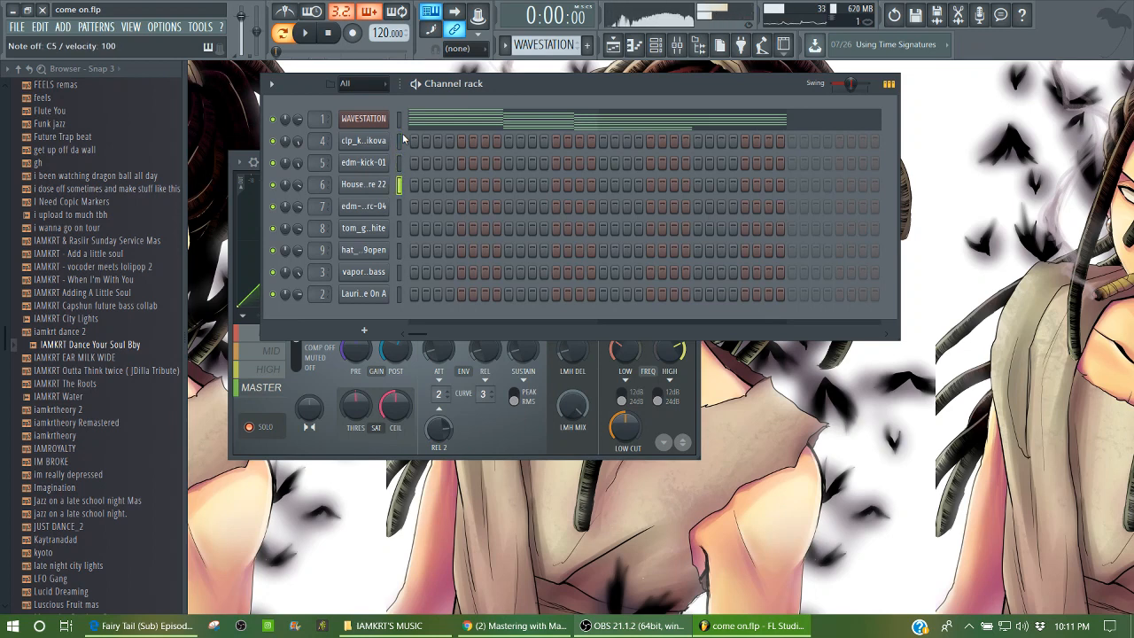
key("Down")
key("q")
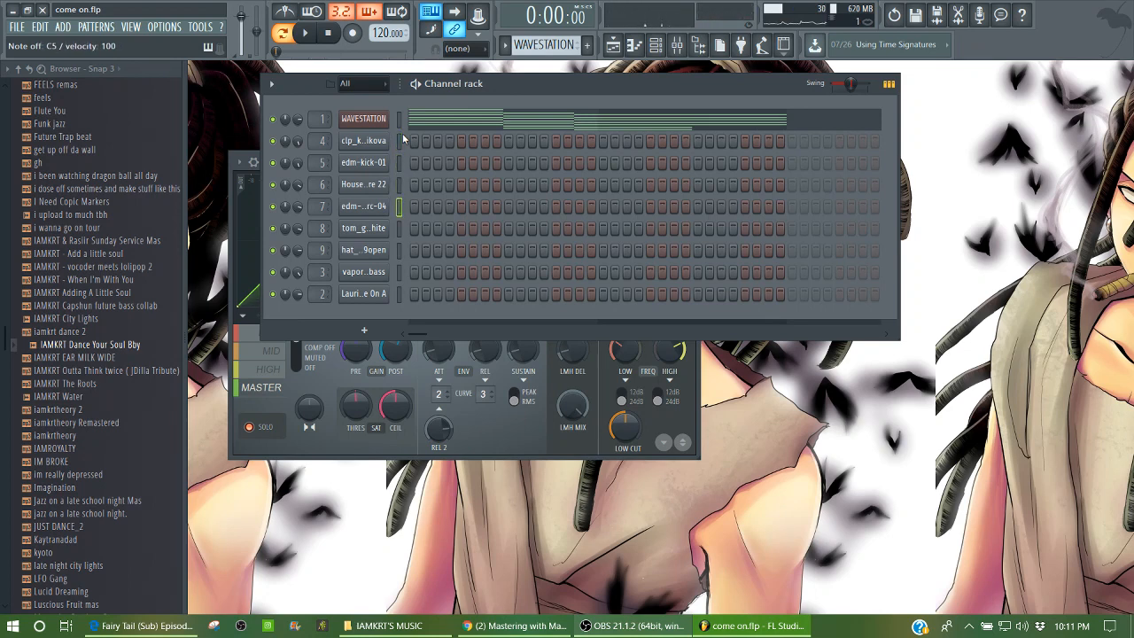
key("q")
- Audition the tom_greatwhite, hat_nice909open and vaporhousewave bass channels in turn
key("Down")
key("q")
key("q")
key("o")
key("Down")
key("q")
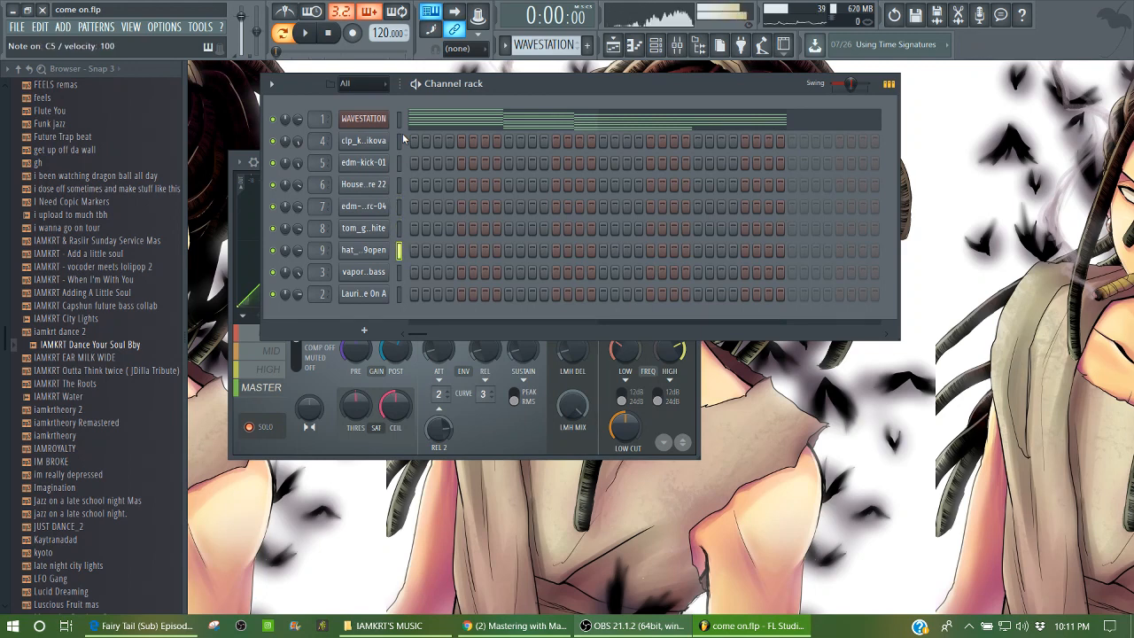
key("q")
key("q")
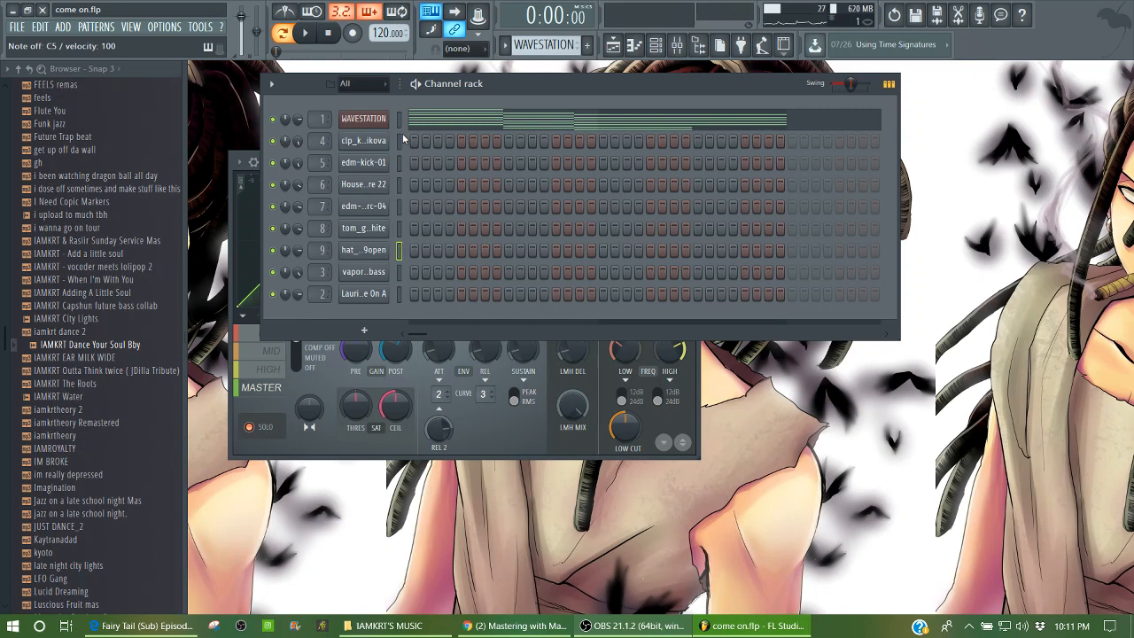
key("q")
key("q")
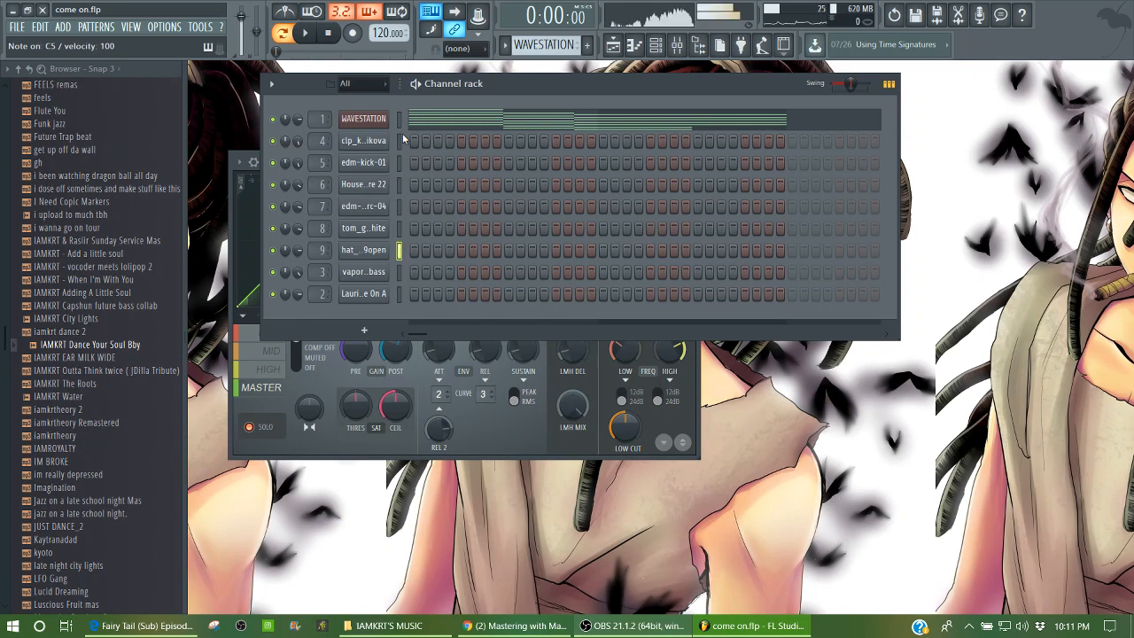
key("q")
key("q")
key("Down")
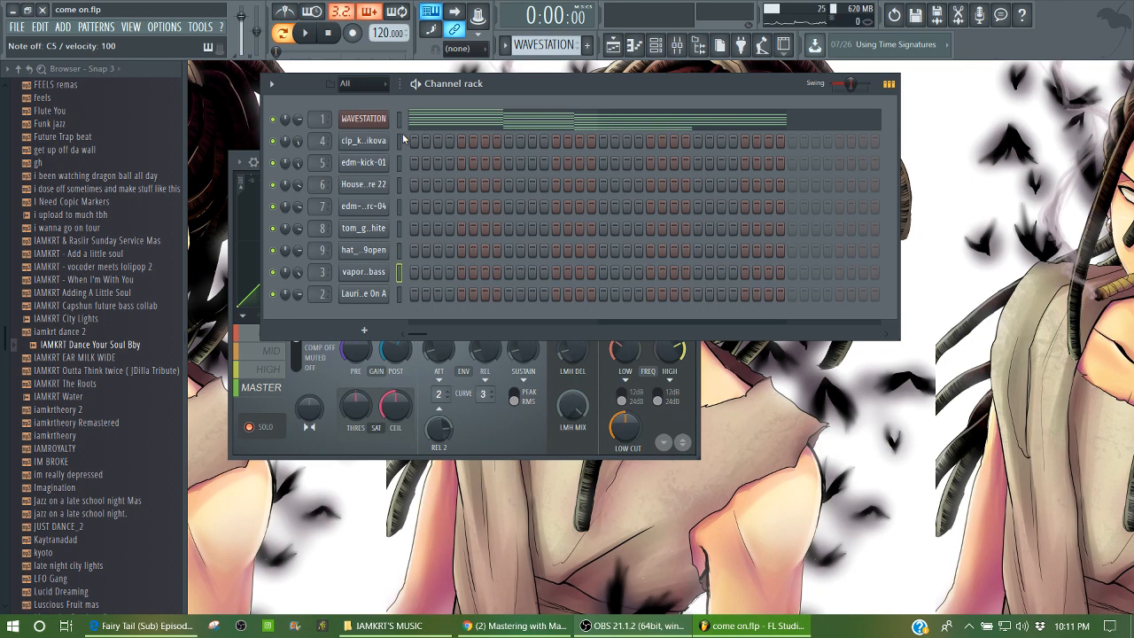
key("q")
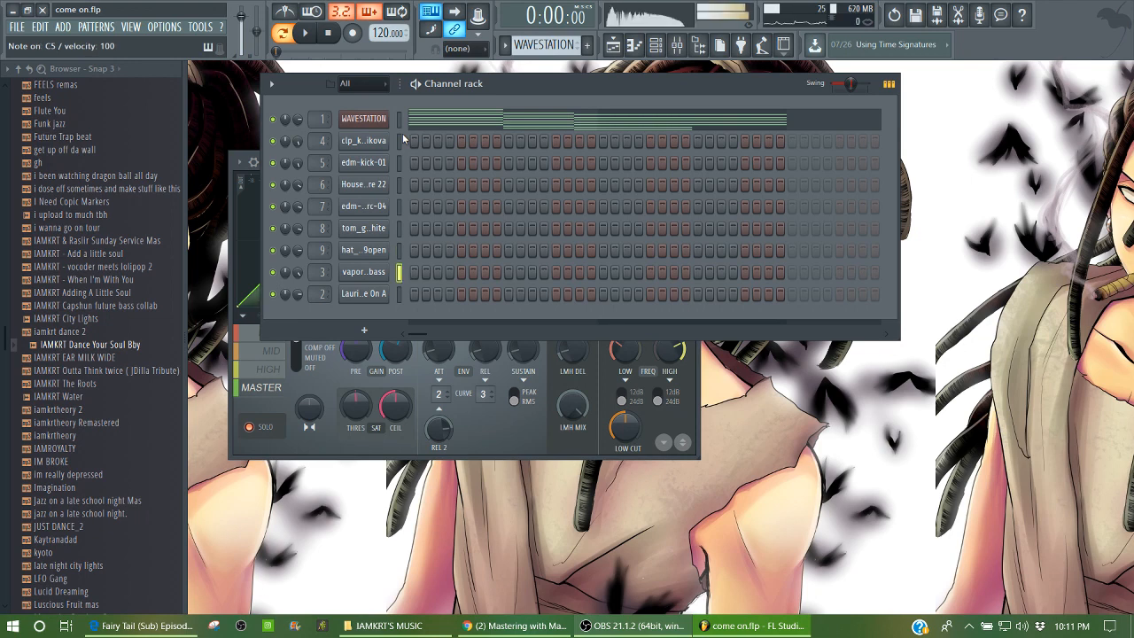
- Select the Come On A vocal channel and audition its sample several times
left_click(396, 294)
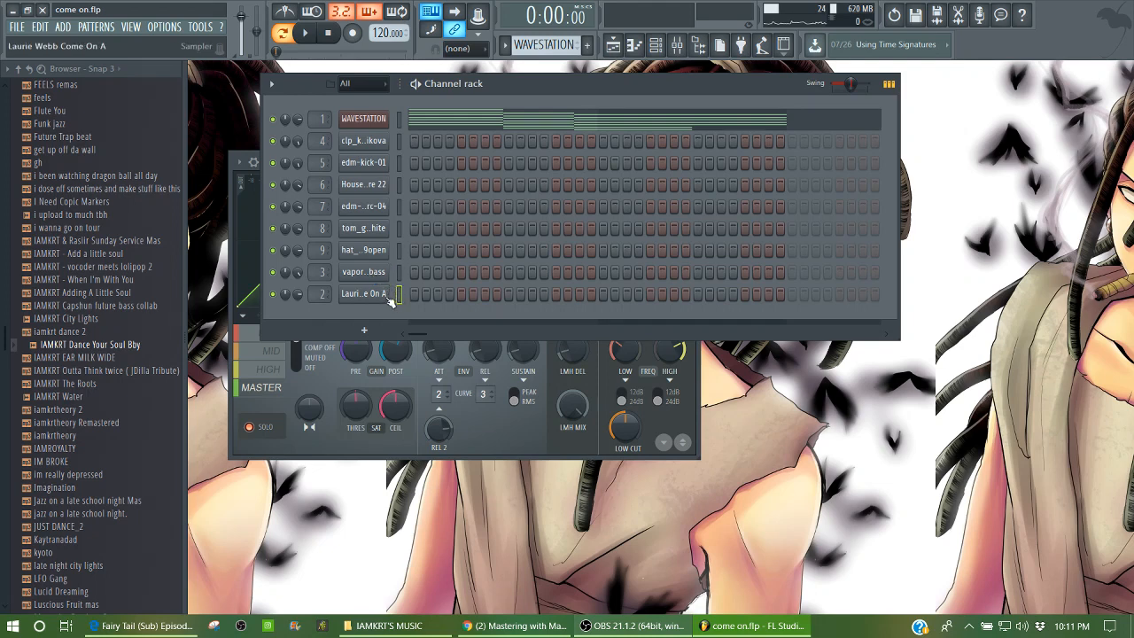
key("c")
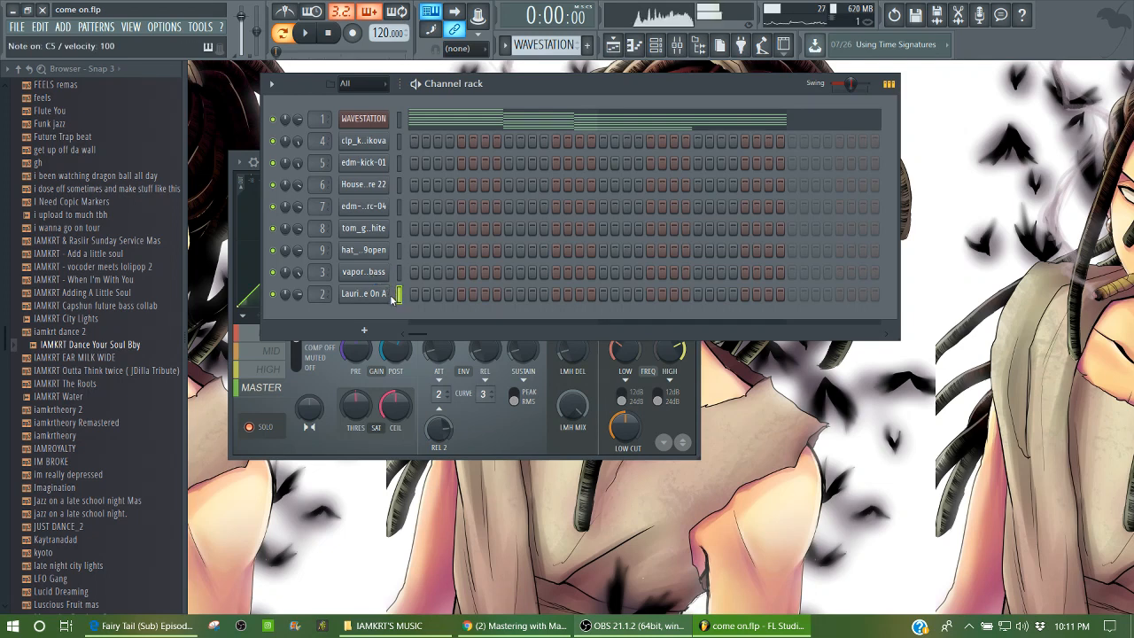
key("c")
key("c")
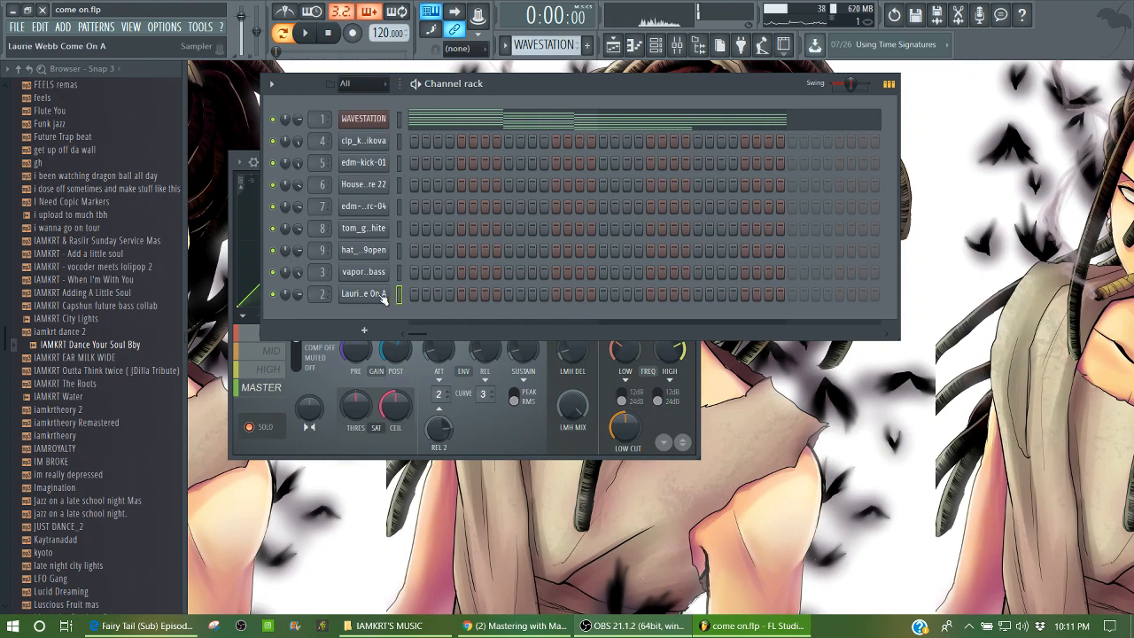
- Play through the clp_kournikova, edm-kick-01, House Snare 22 and edm-perc-04 patterns in order in the channel rack
scroll(552, 47, "down", 1)
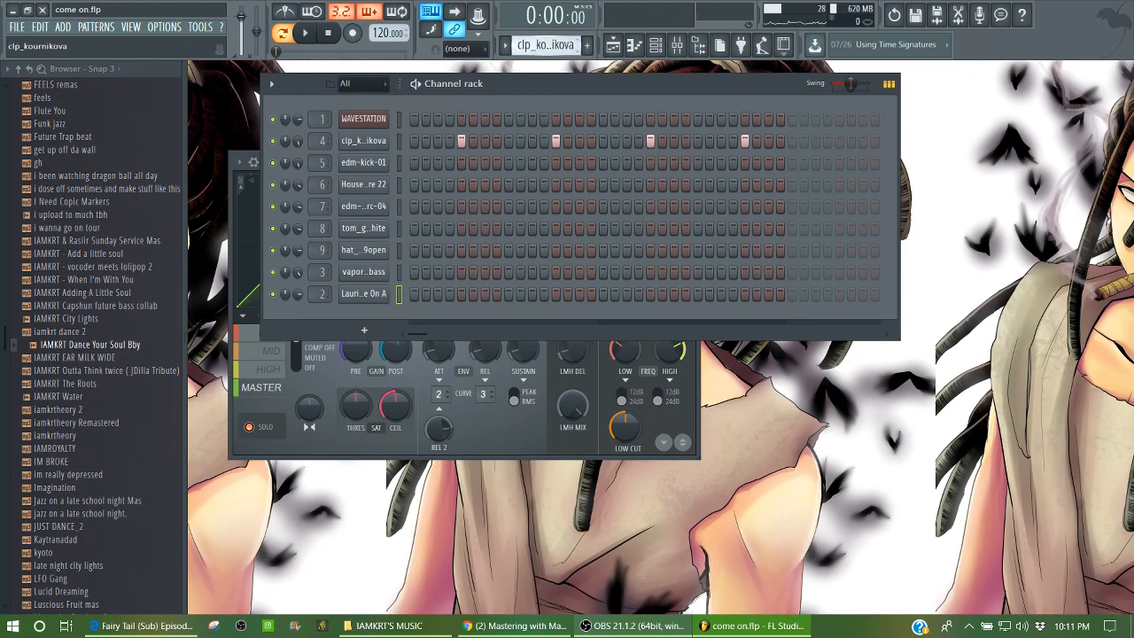
key("space")
scroll(524, 49, "down", 1)
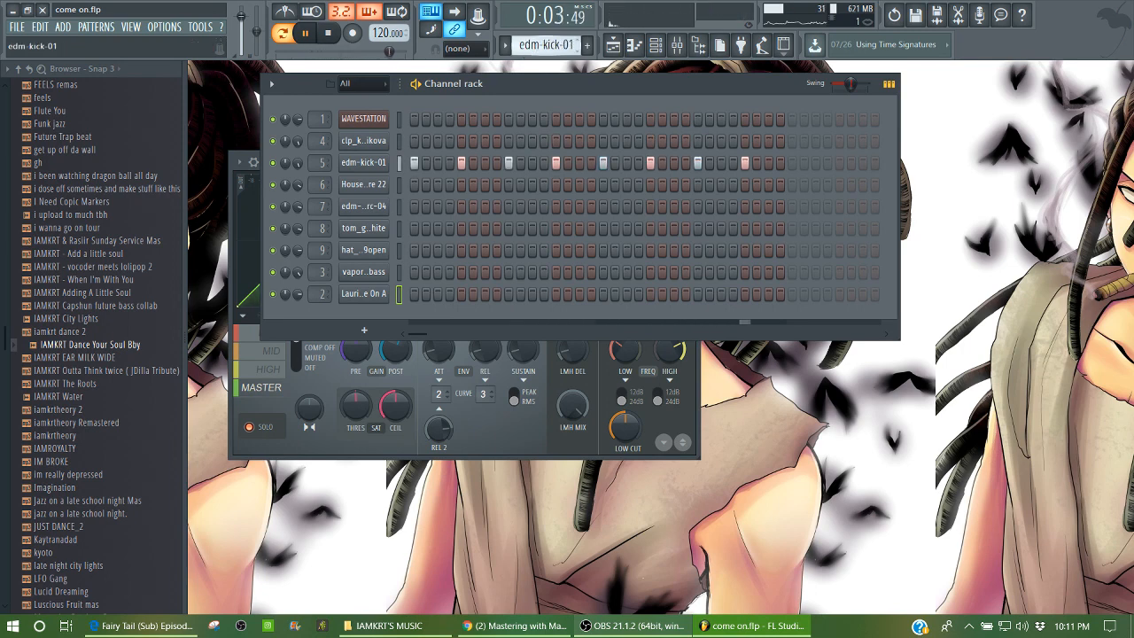
scroll(528, 48, "down", 1)
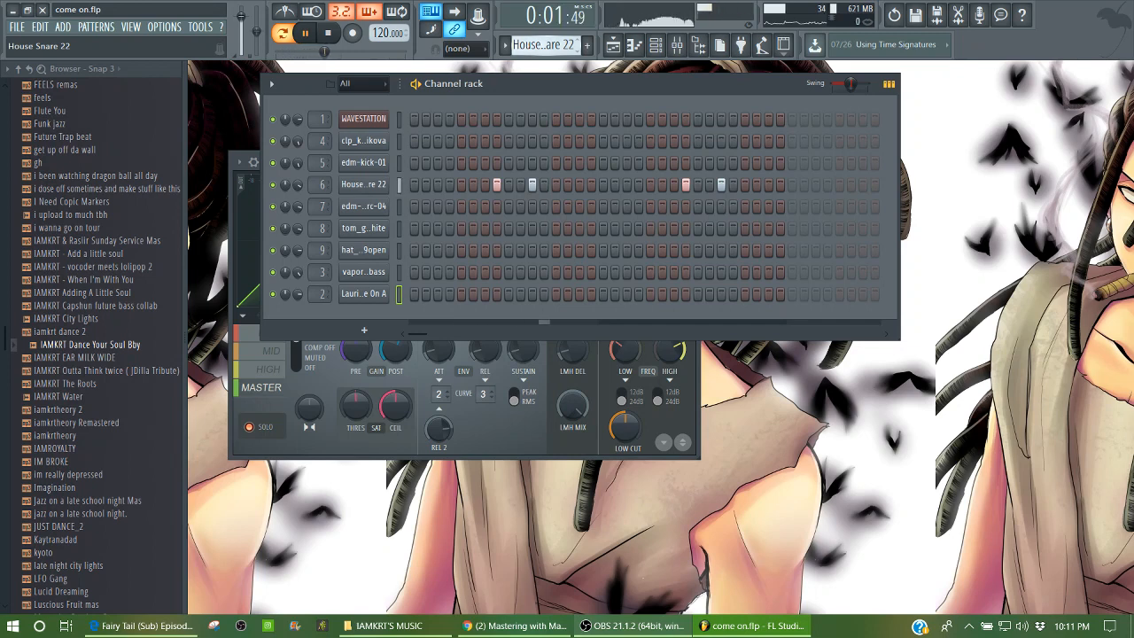
scroll(536, 44, "down", 1)
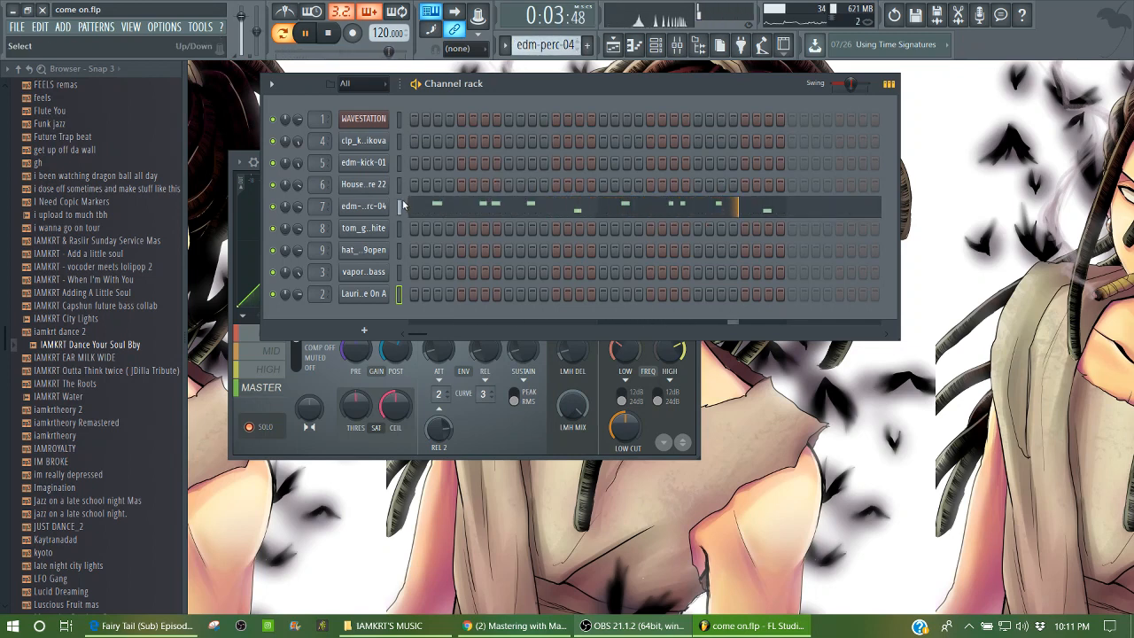
- Examine all of the edm-perc-04 pattern's notes in the piano roll during playback, then close it
left_click(483, 204)
left_click_drag(577, 69, 835, 69)
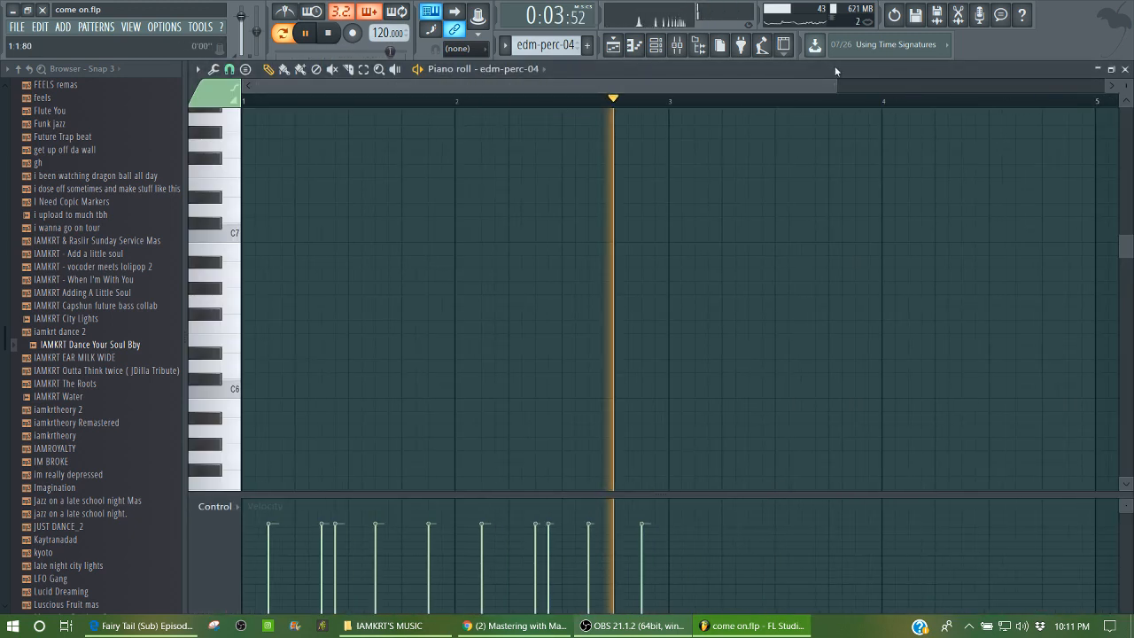
left_click_drag(1126, 249, 1114, 117)
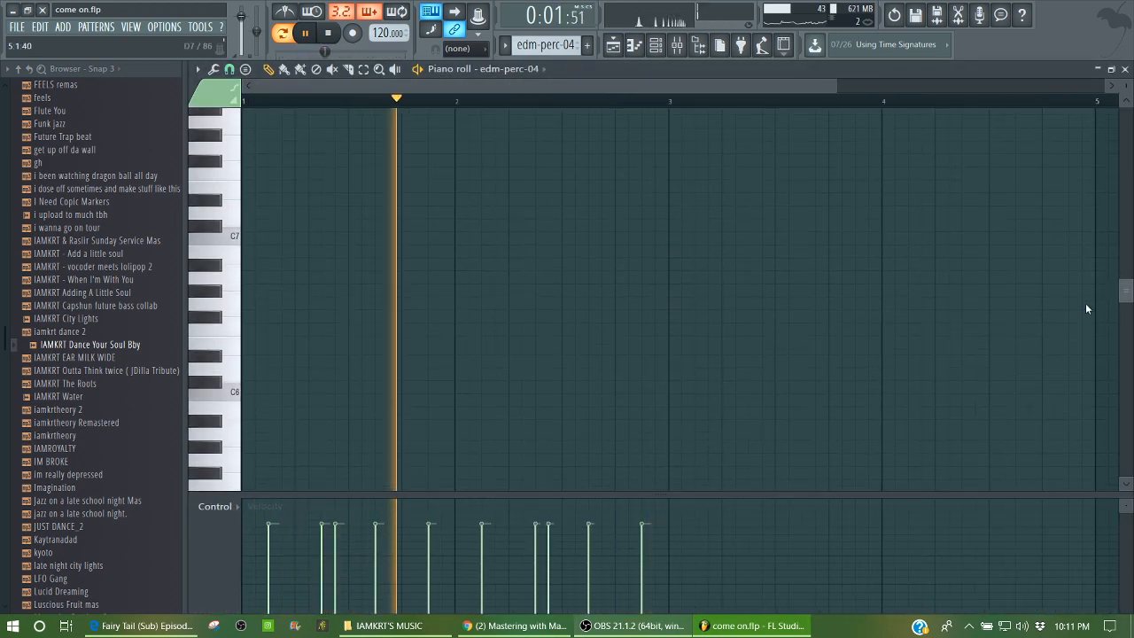
scroll(1082, 328, "down", 10)
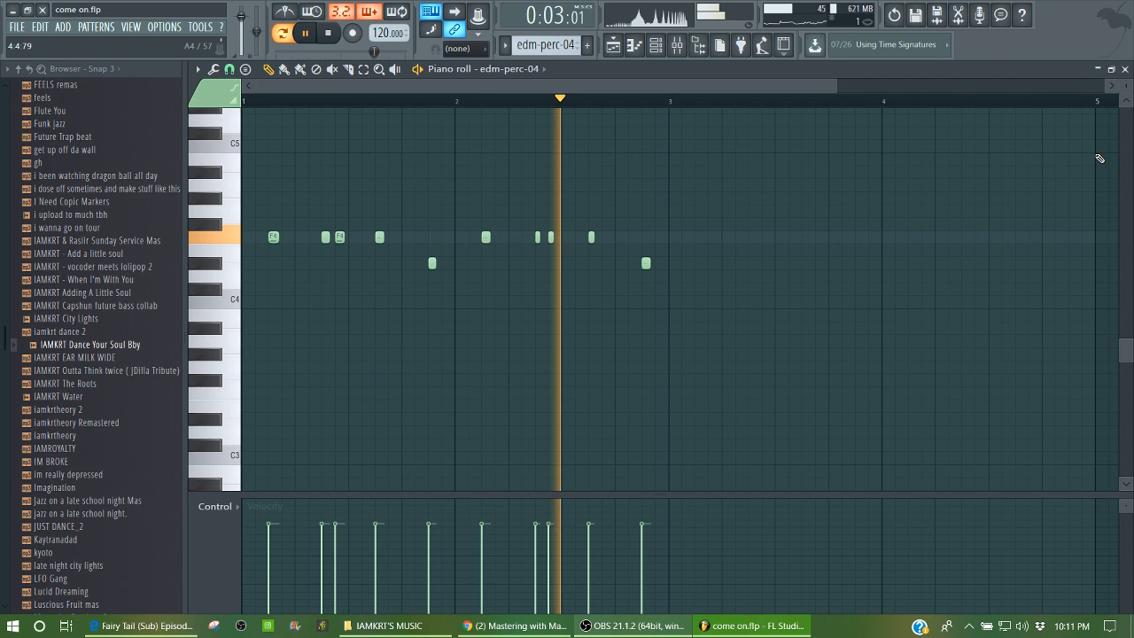
left_click(1125, 69)
- Continue playback through the tom_greatwhite, hat_nice909open and vaporhousewave bass patterns
scroll(549, 45, "down", 1)
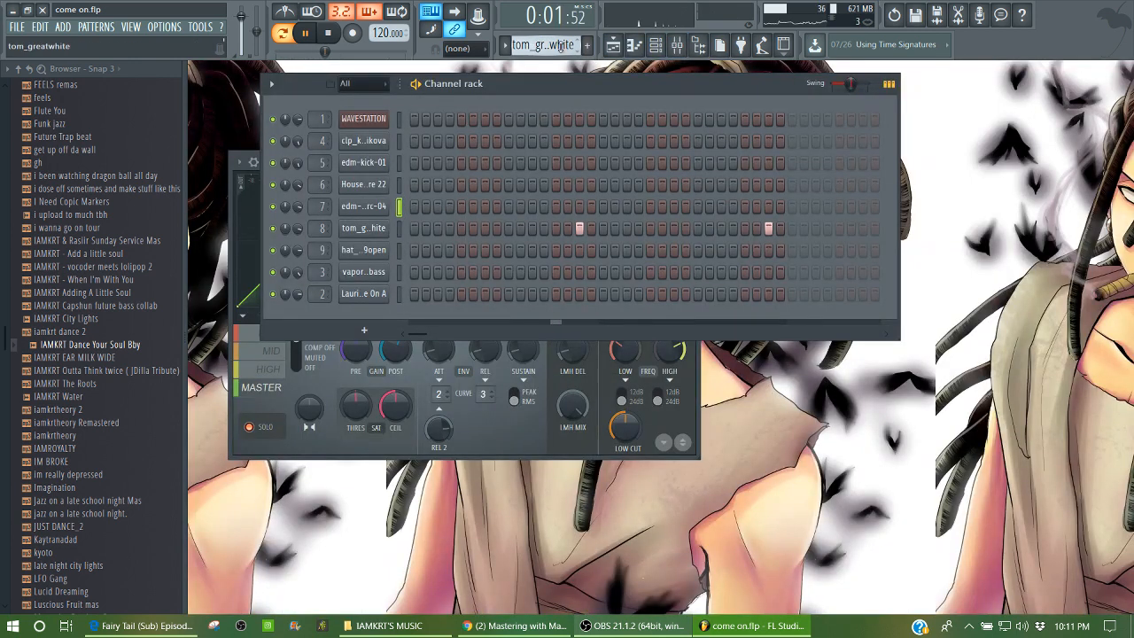
scroll(555, 46, "down", 1)
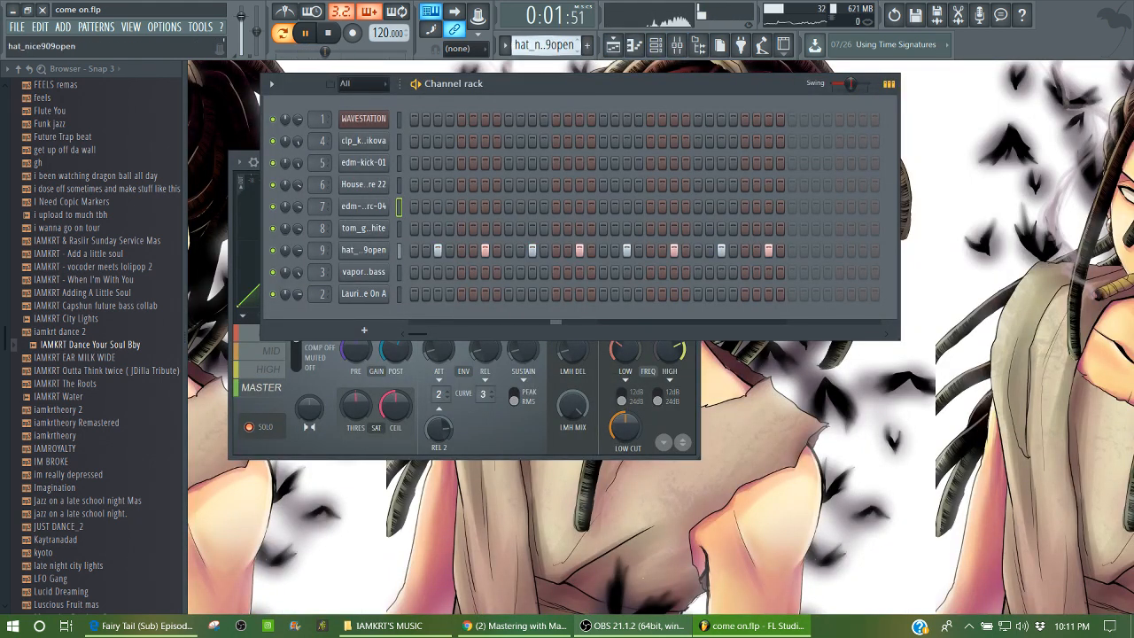
scroll(555, 46, "down", 1)
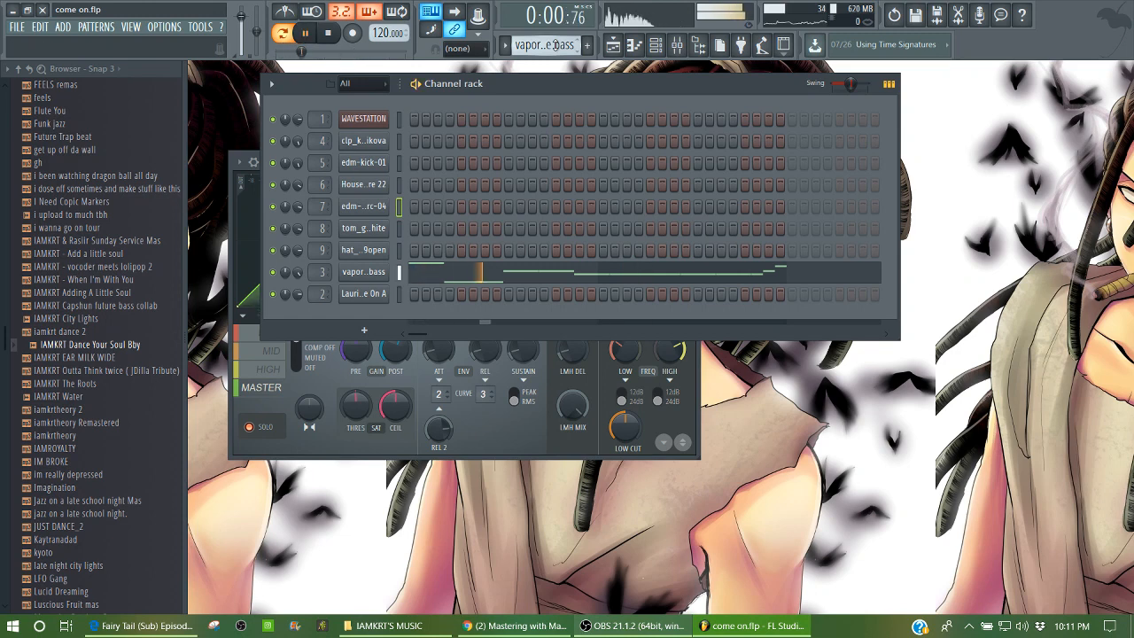
- Examine the full vaporhousewave bass line in the piano roll during playback and close it
left_click(484, 265)
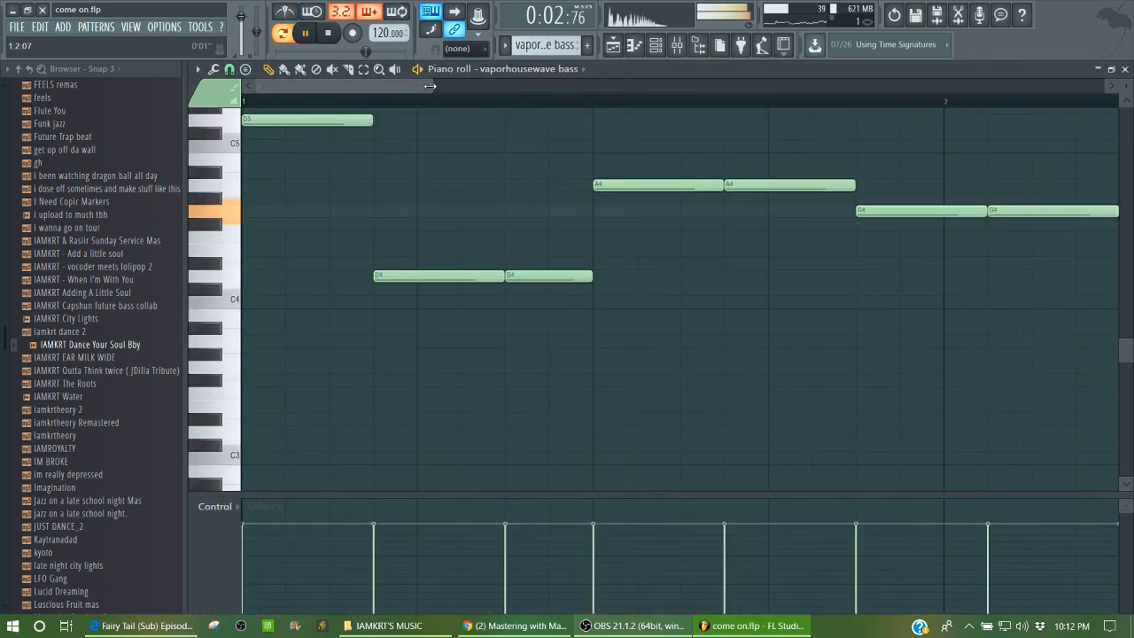
scroll(435, 100, "down", 4)
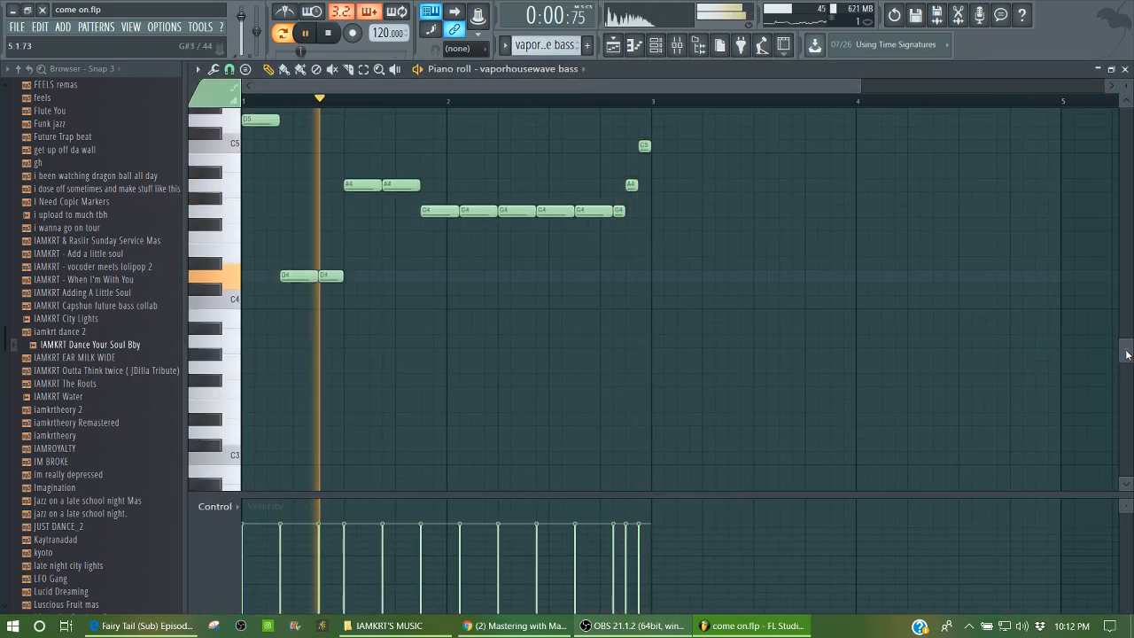
left_click_drag(1122, 353, 1122, 326)
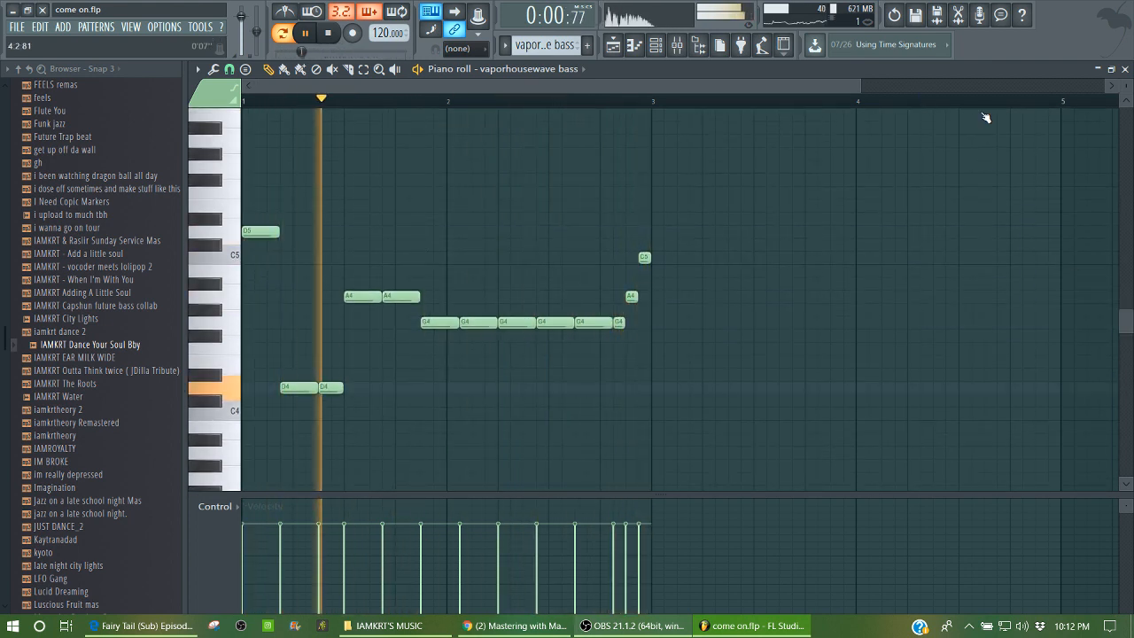
left_click(1124, 70)
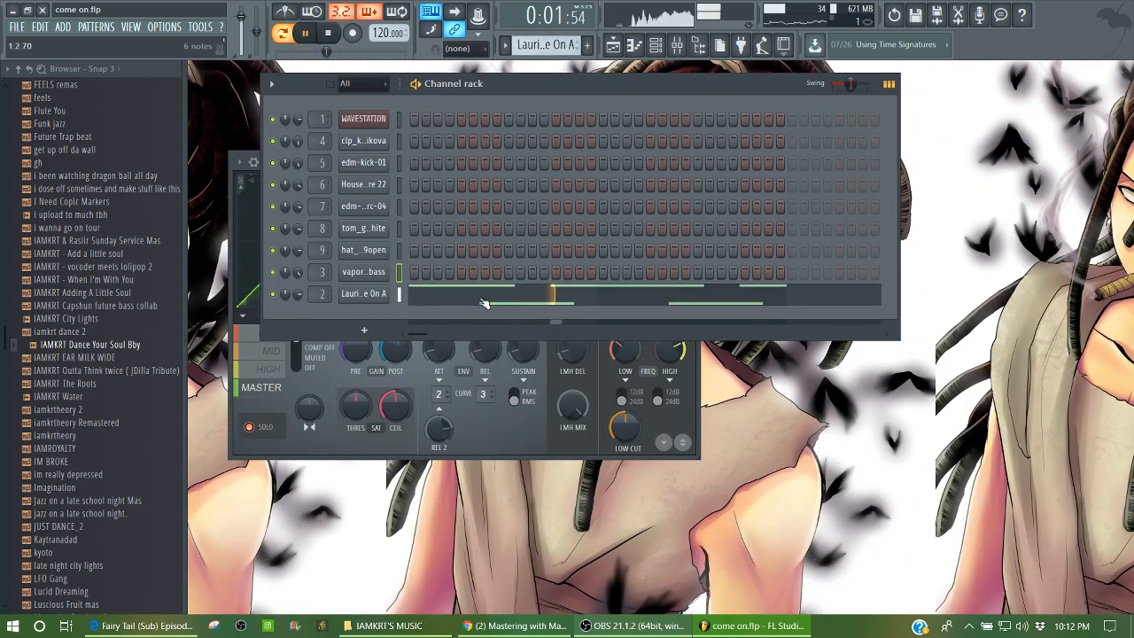
- Stop playback on the vocal pattern and find the Come On A sample in the browser's Packs > Vocals folder to audition it
key("space")
left_click(399, 295)
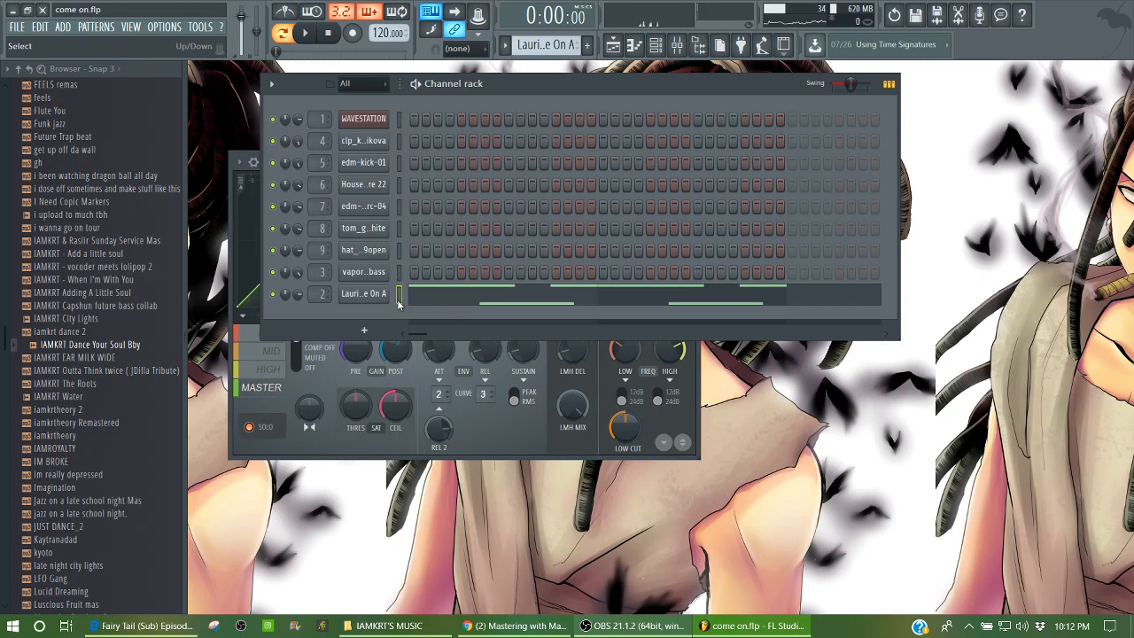
left_click(29, 68)
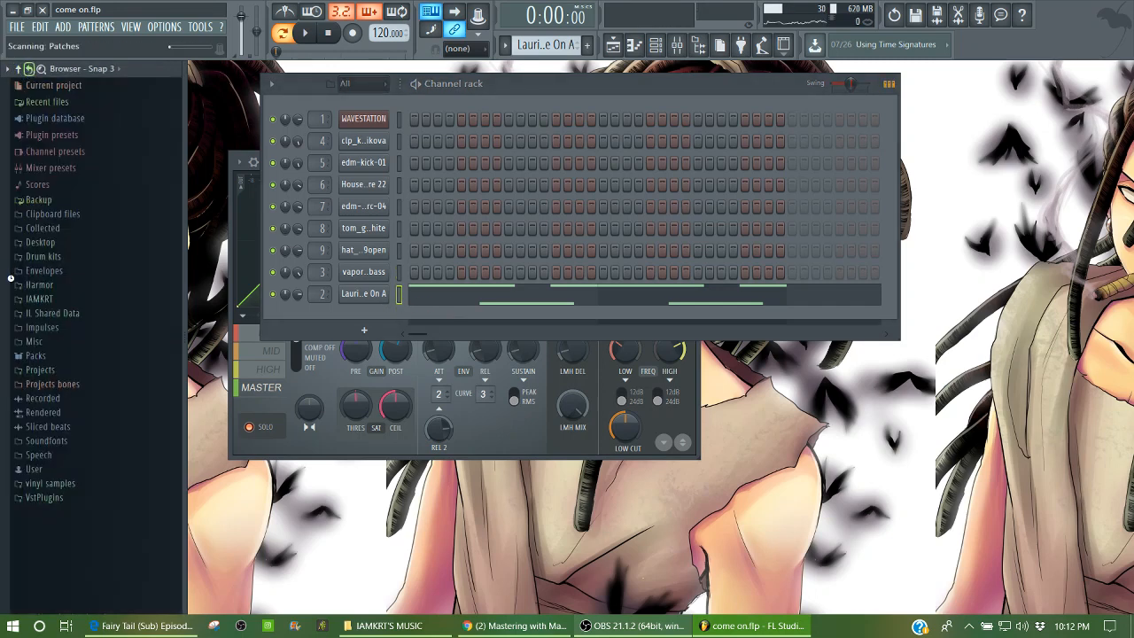
left_click(36, 355)
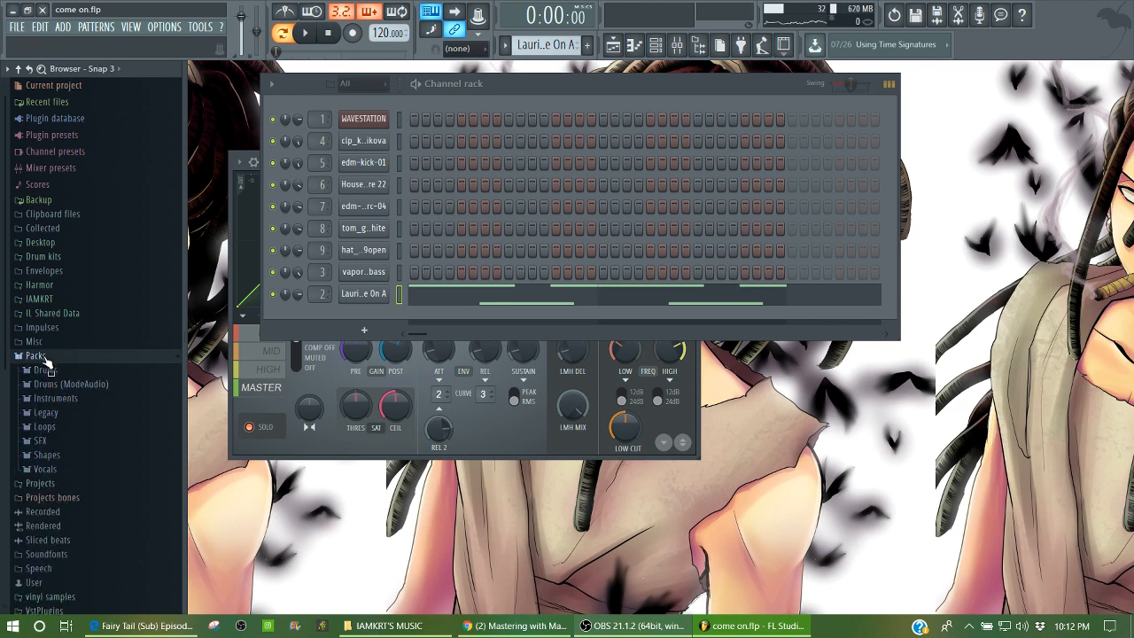
left_click(44, 468)
scroll(88, 398, "down", 5)
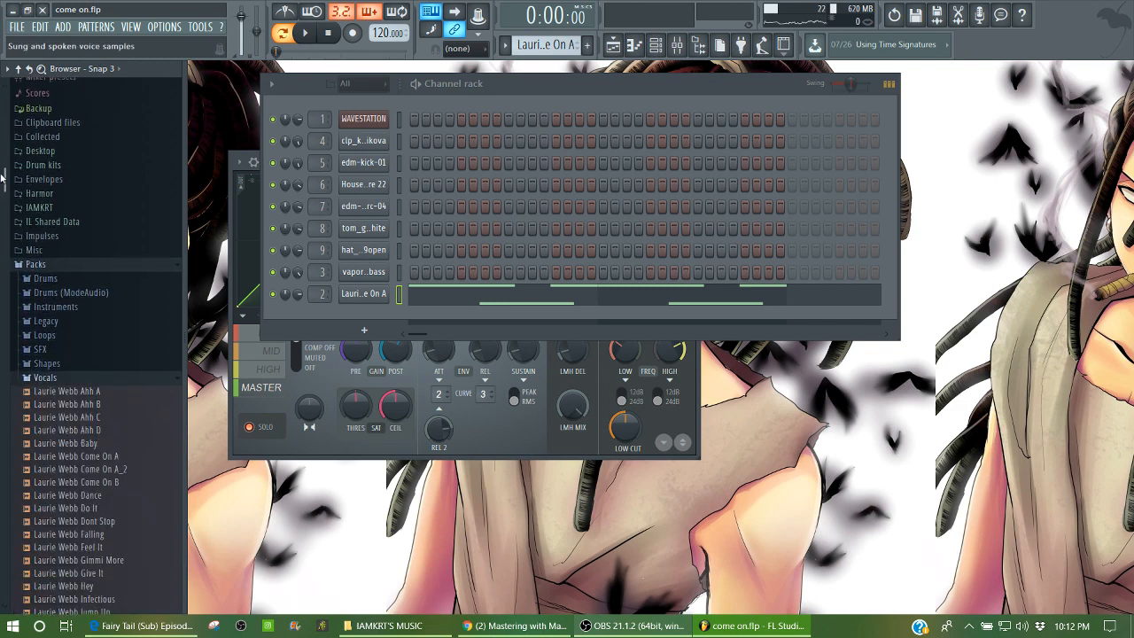
left_click(101, 384)
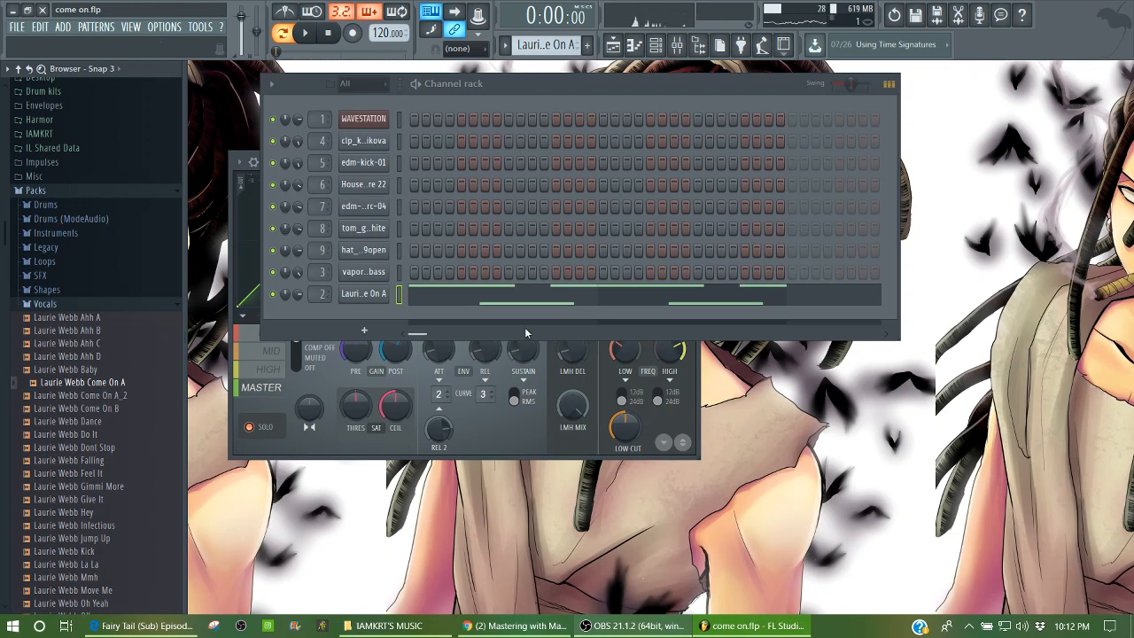
- Look at the Come On A vocal's notes in the piano roll, then show its sampler channel settings
left_click(485, 305)
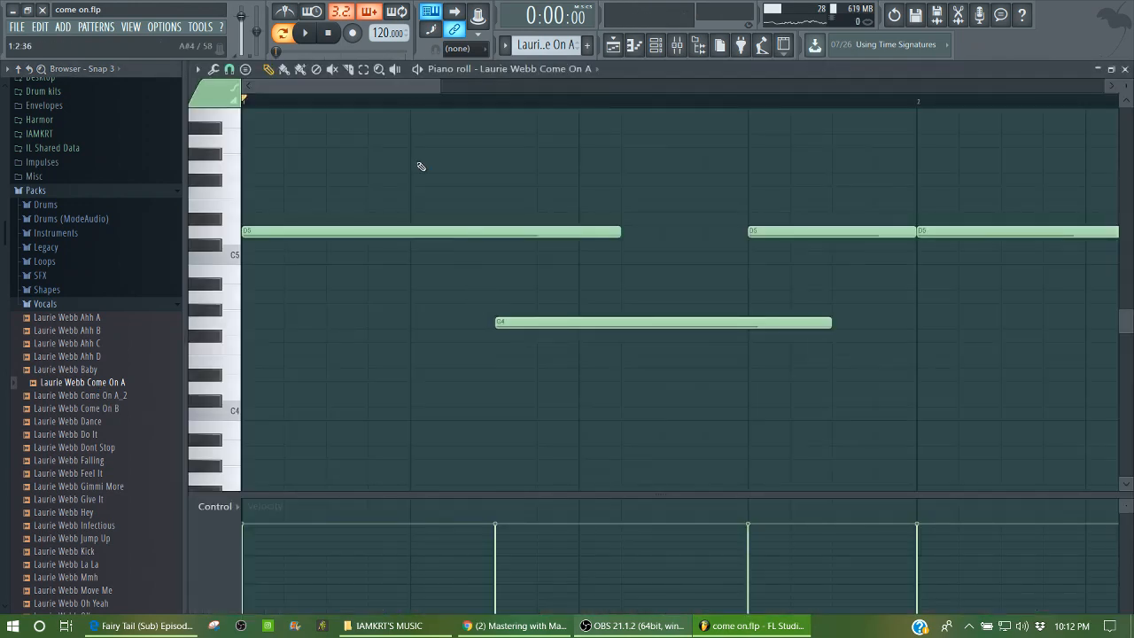
left_click(1125, 68)
left_click(367, 296)
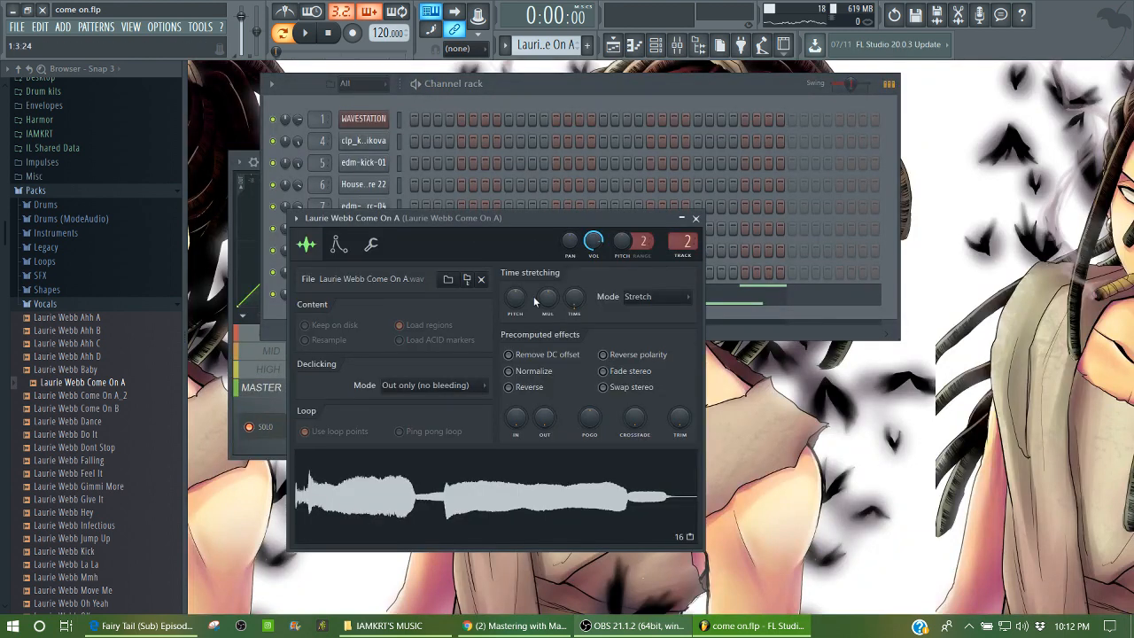
- Show the Come On A sampler's time stretching modes and time length options, leaving both settings as they are
left_click(649, 297)
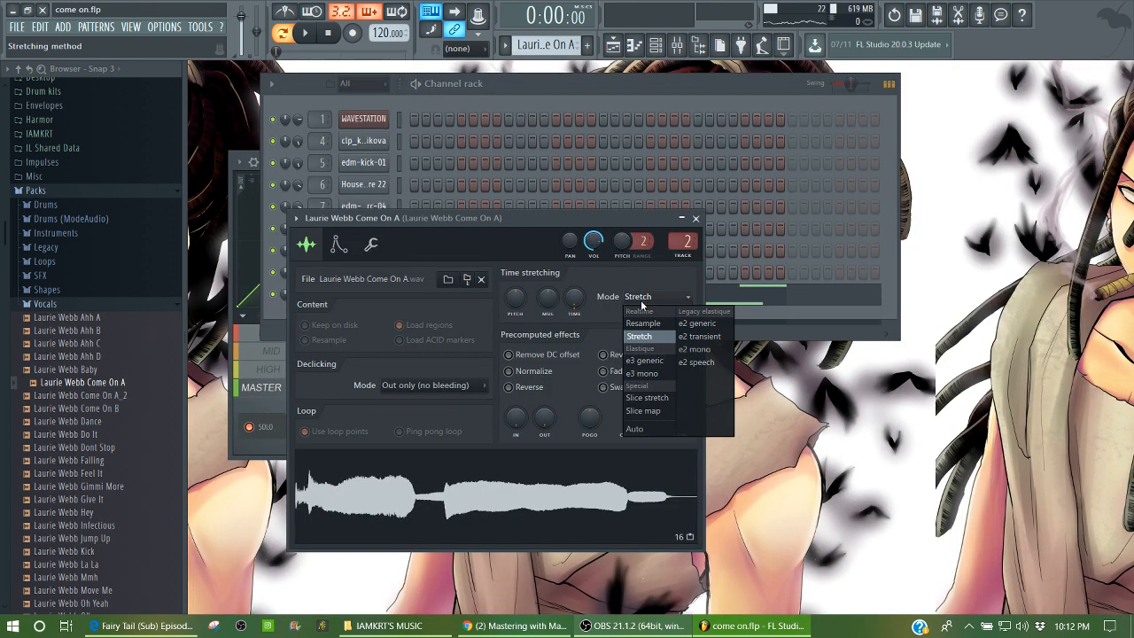
left_click(609, 293)
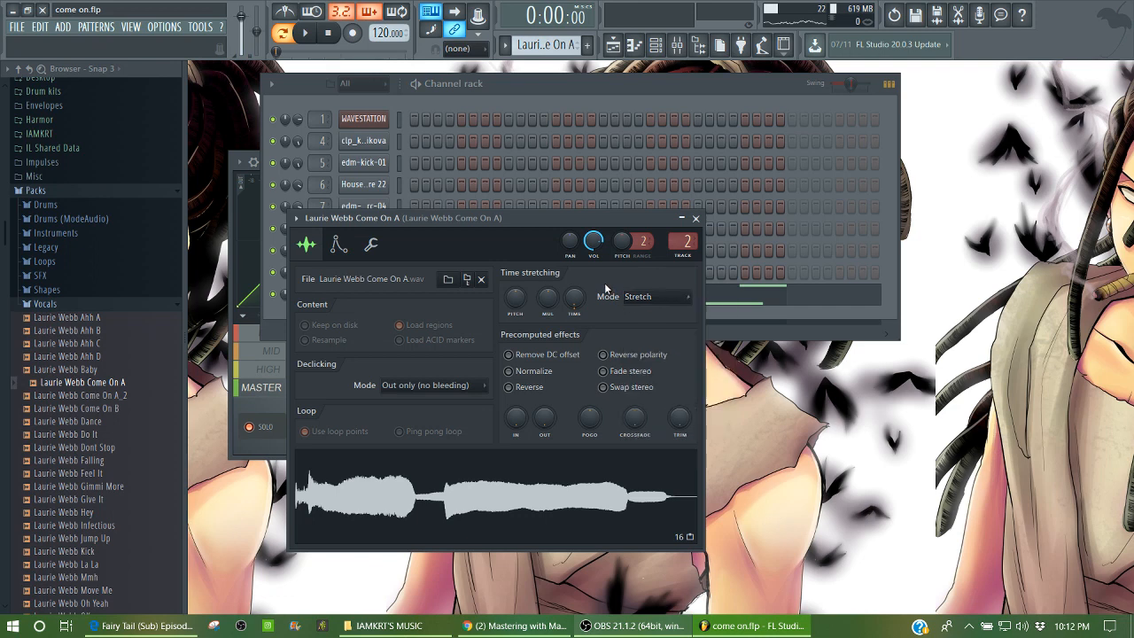
right_click(574, 301)
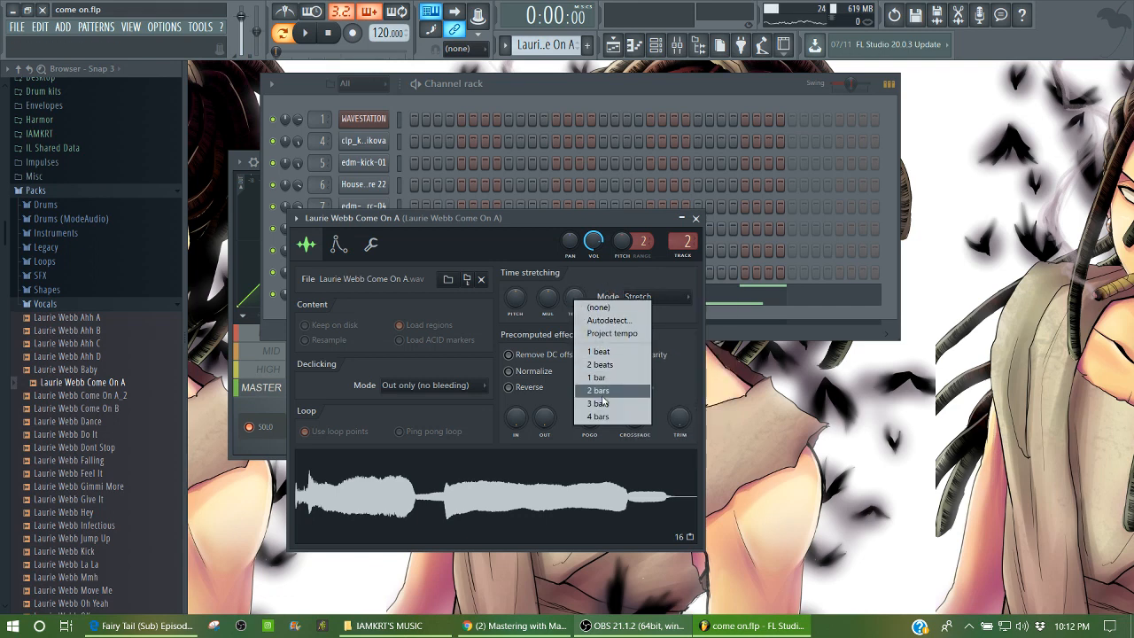
left_click(518, 248)
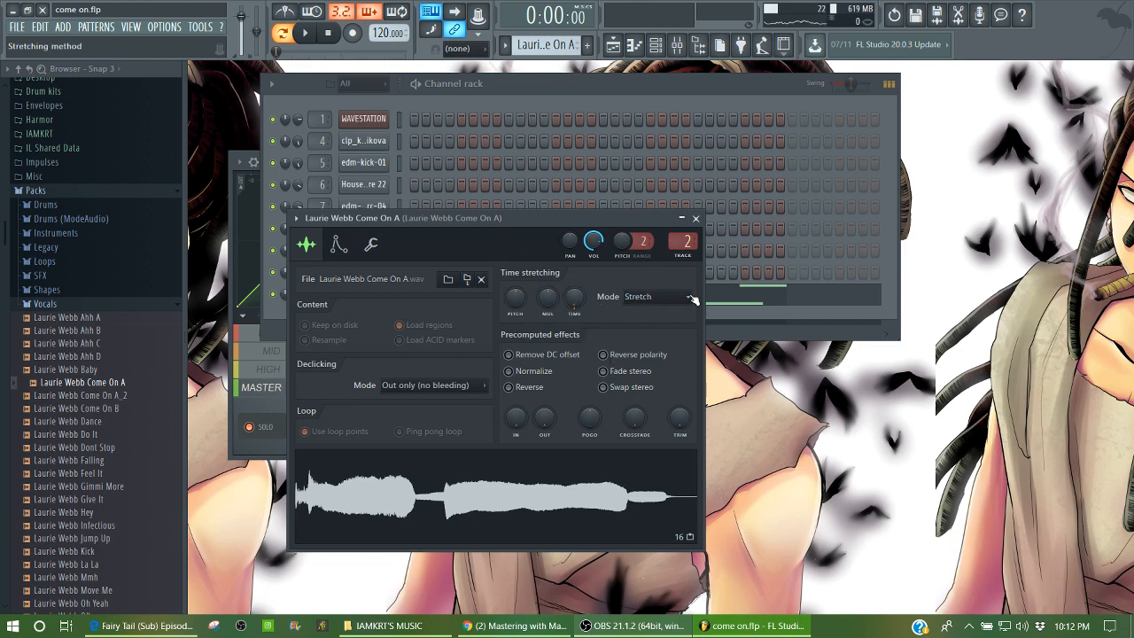
- Audition the Come On A vocal at different pitches on the piano roll keyboard, from around C4 up to C6
key("F7")
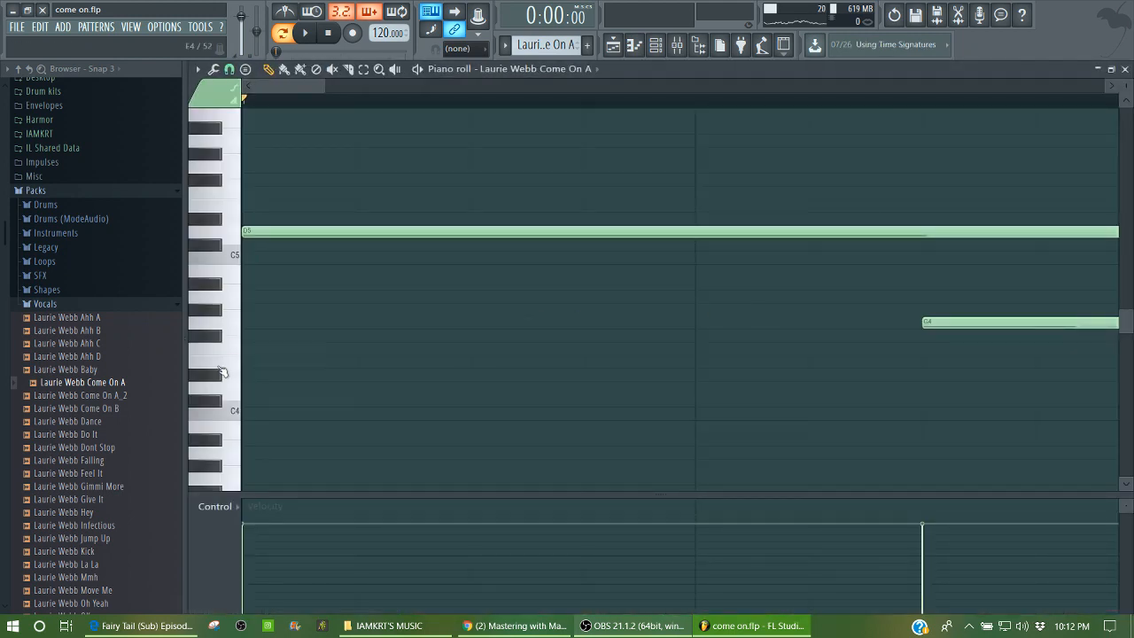
left_click(219, 142)
left_click(222, 254)
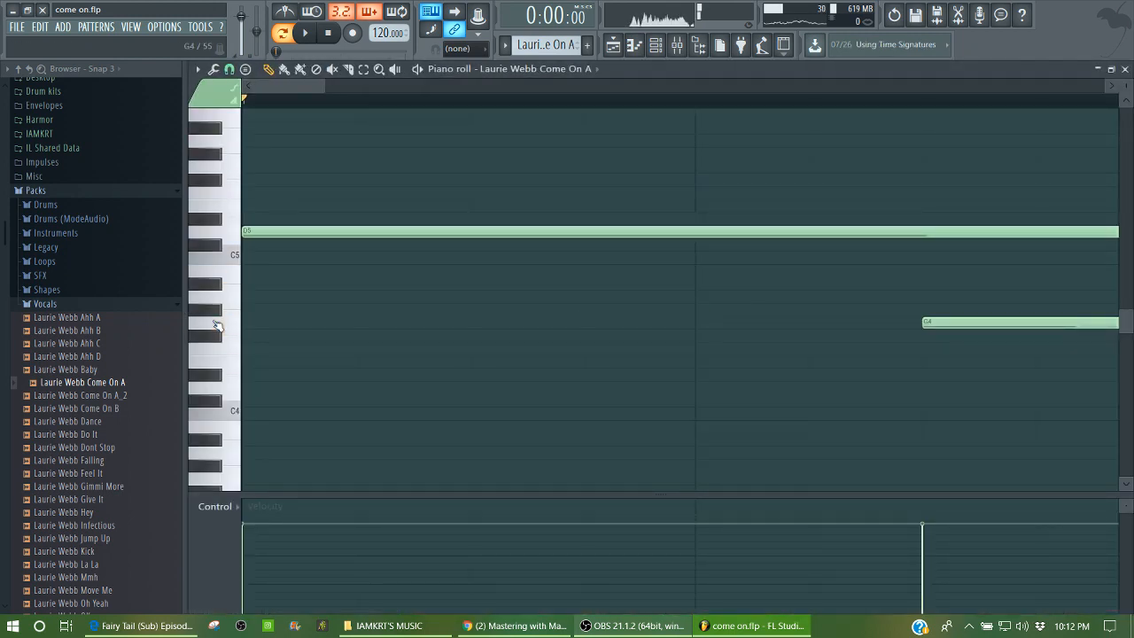
left_click(211, 377)
left_click(217, 432)
left_click(225, 412)
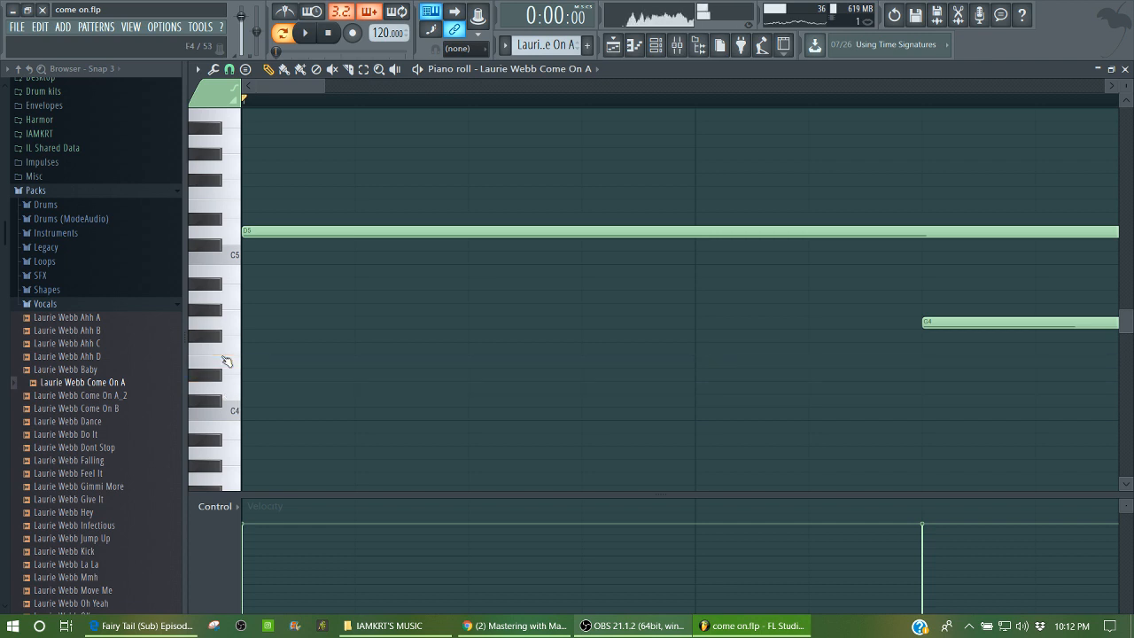
left_click(214, 419)
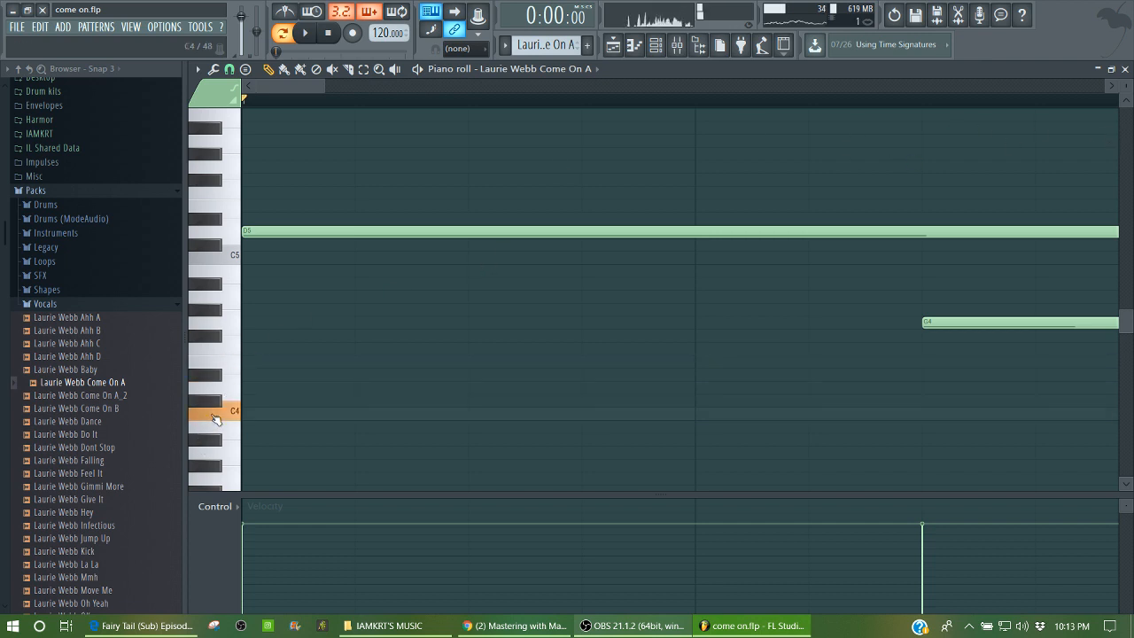
left_click(214, 419)
left_click(214, 419)
left_click(217, 255)
scroll(233, 117, "up", 1)
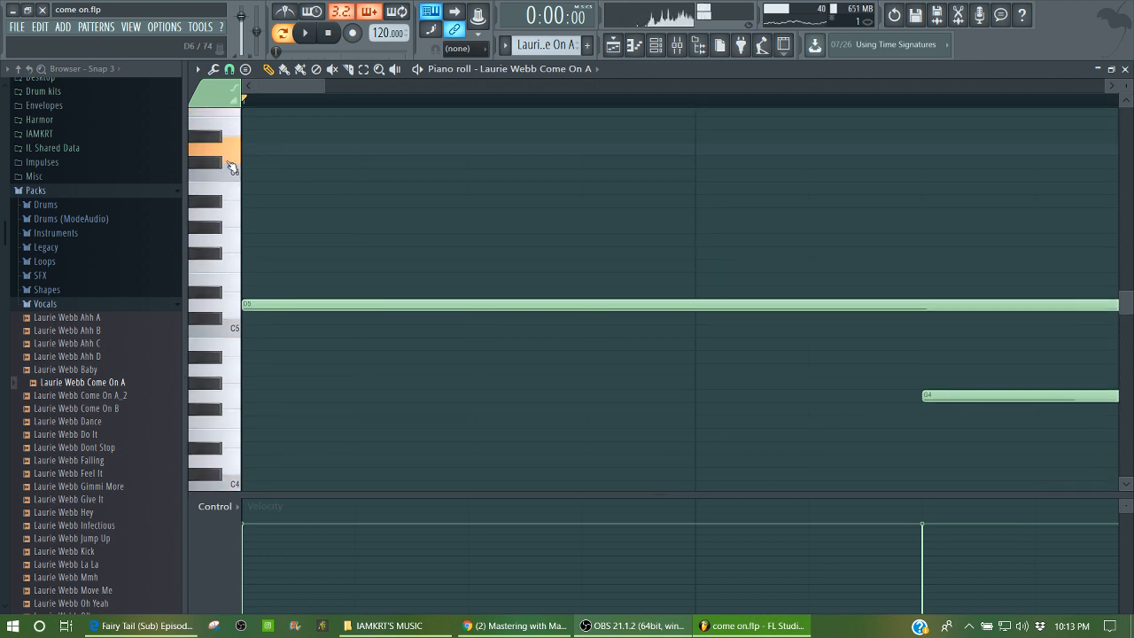
left_click(230, 174)
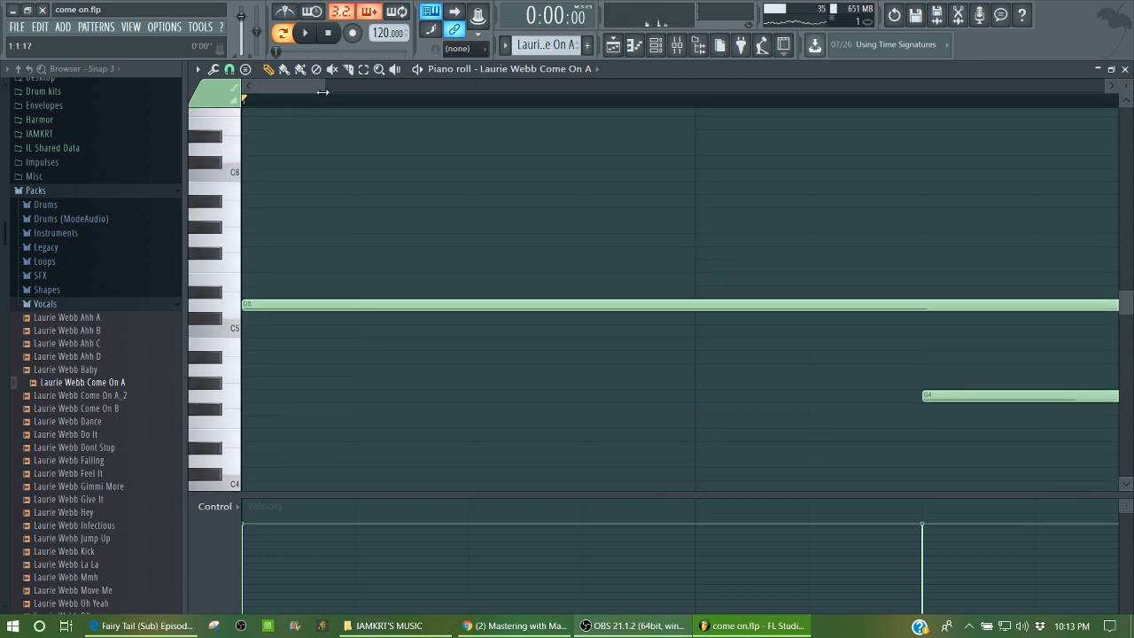
- Show the whole two-bar Come On A vocal pattern in the piano roll and play it through
left_click_drag(323, 92, 319, 367)
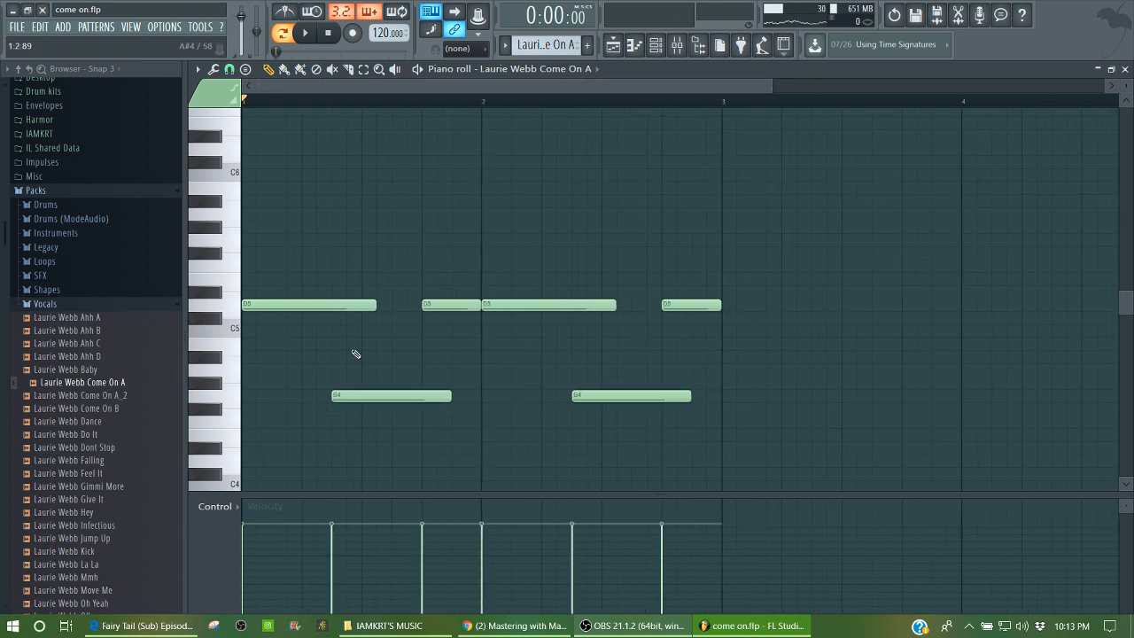
key("space")
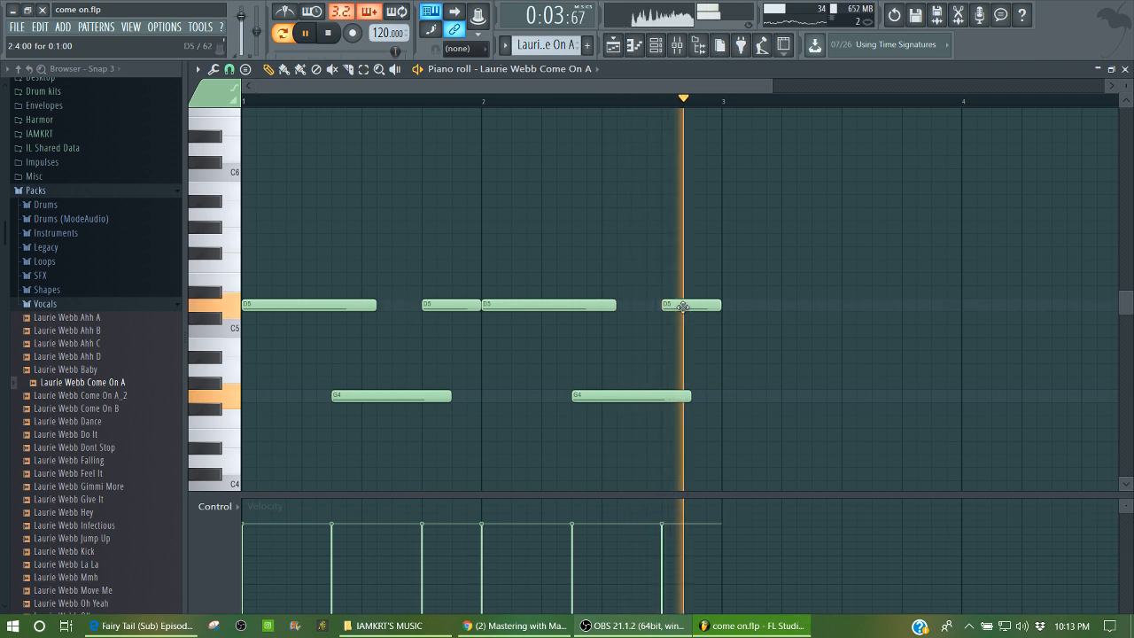
key("space")
- Play the second Come On A vocal pattern, examine its lower notes in the piano roll, and end on Pattern 11 with playback stopped
left_click(551, 44)
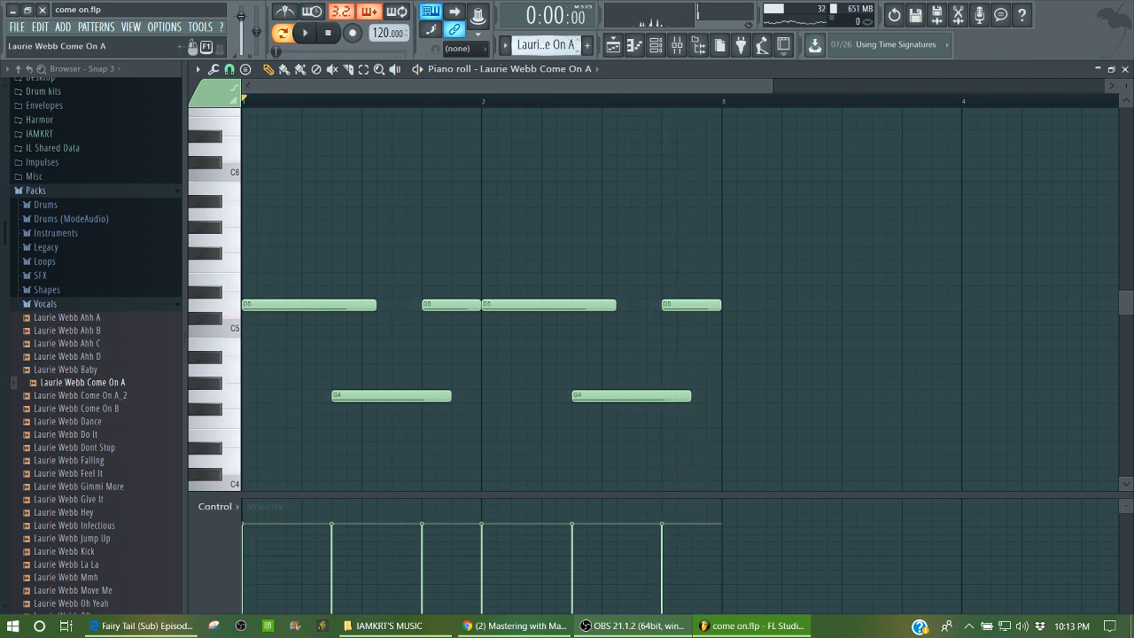
left_click_drag(551, 45, 551, 39)
key("space")
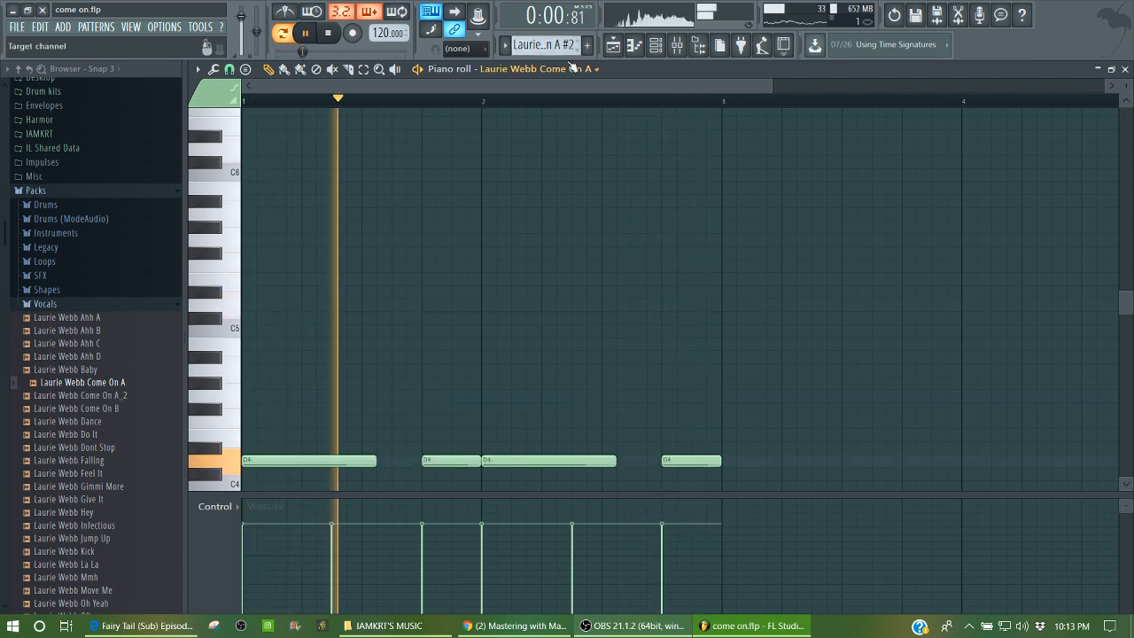
left_click_drag(1125, 303, 1120, 364)
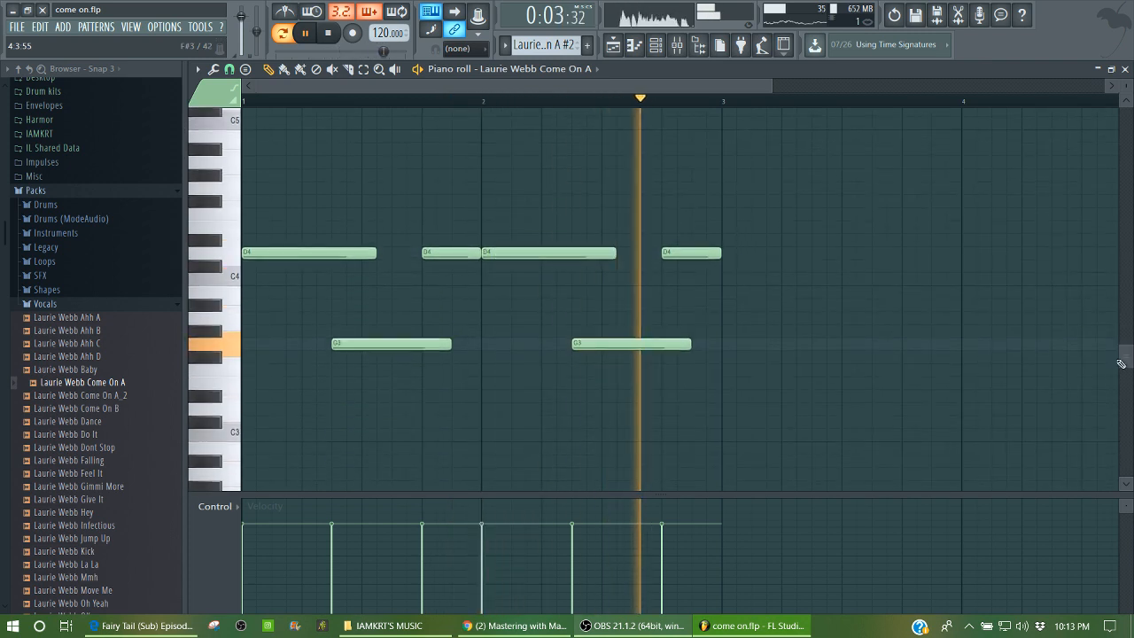
left_click(1119, 70)
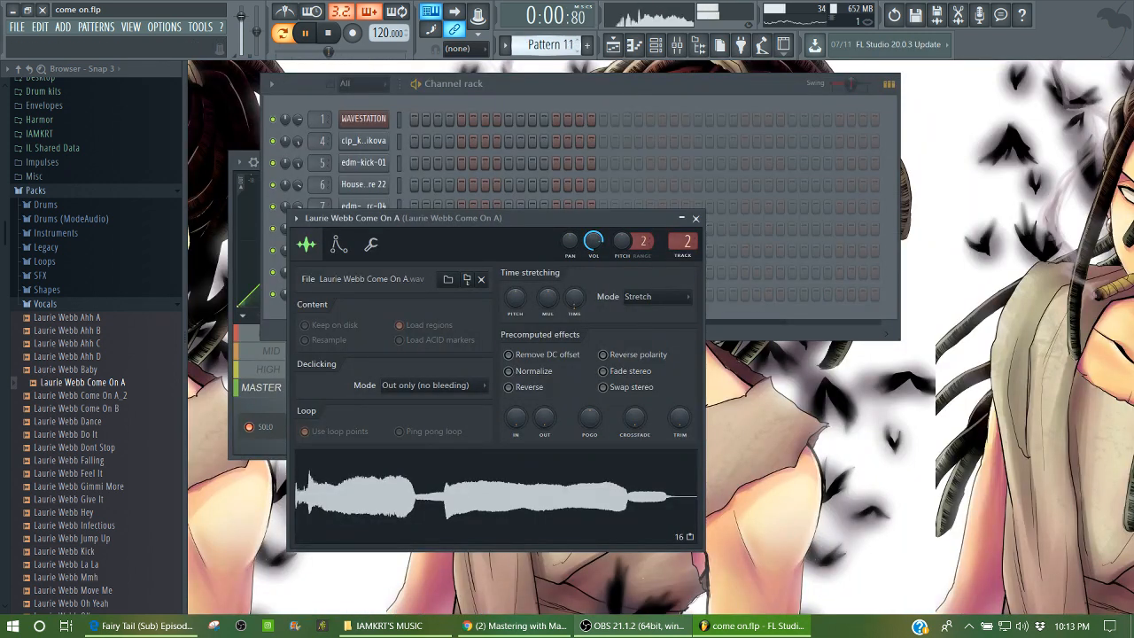
key("space")
- Play the song arrangement in the playlist, jumping to bar 29 and bar 69
left_click(546, 93)
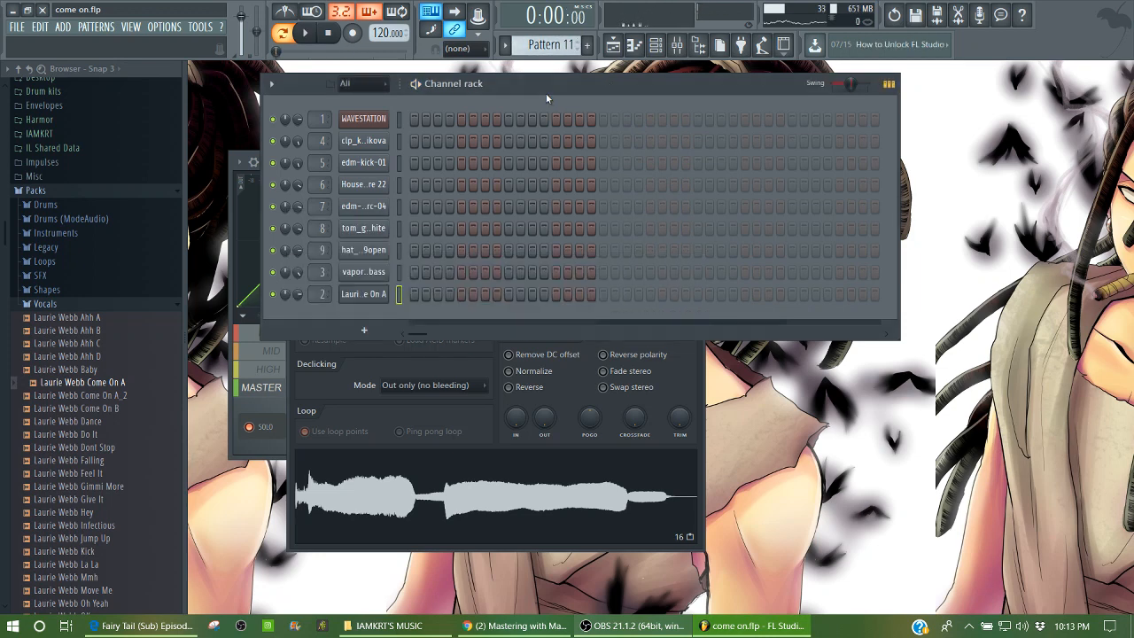
left_click(613, 46)
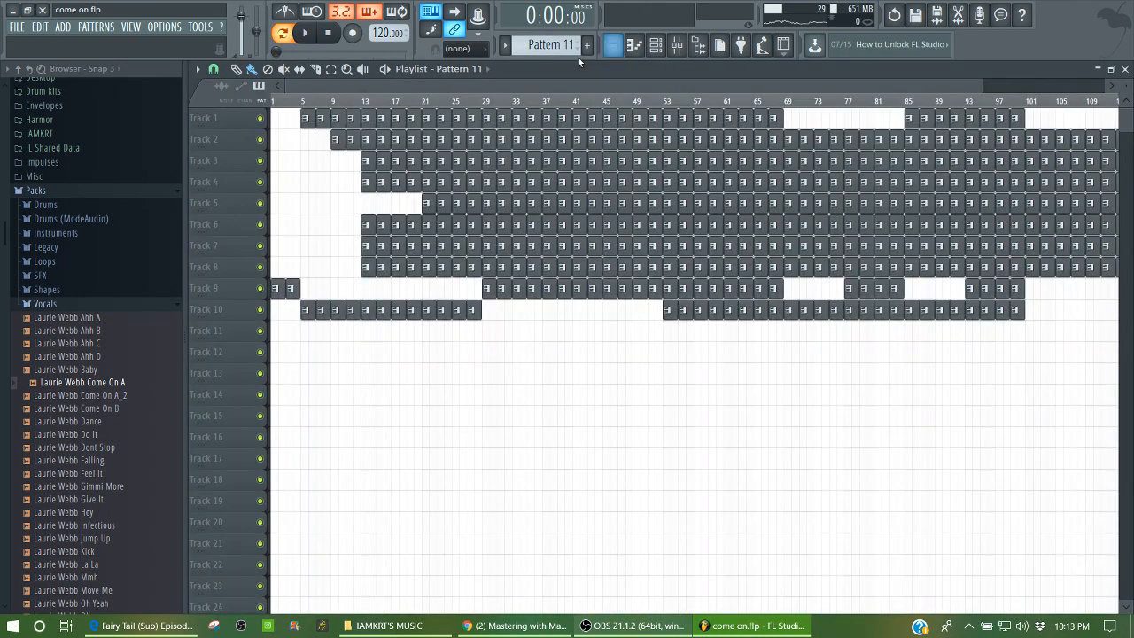
key("space")
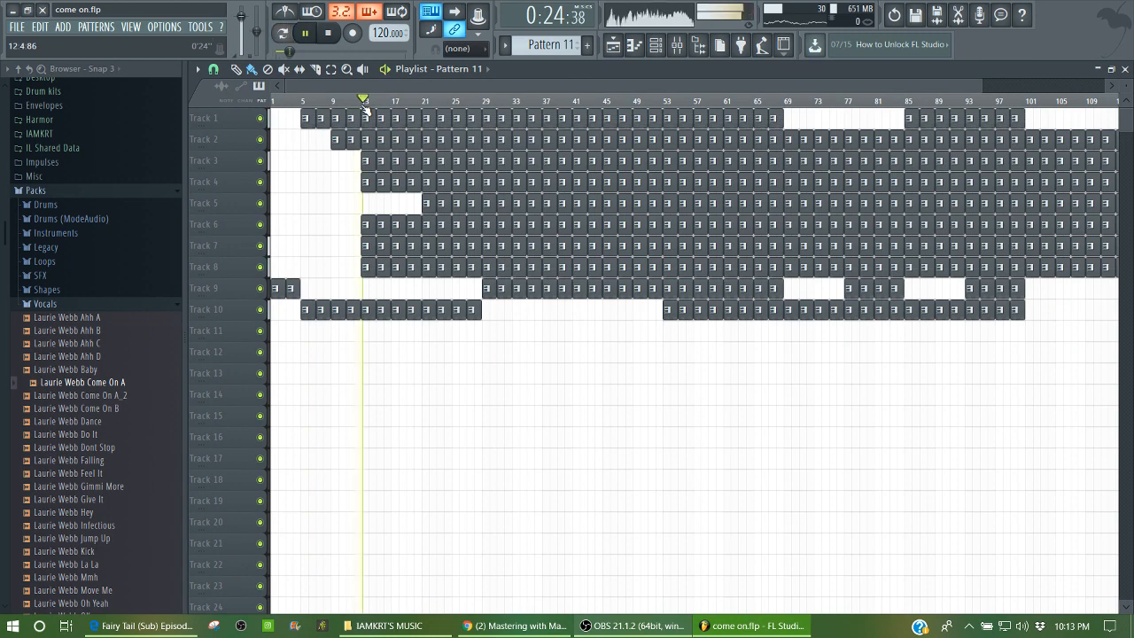
left_click(483, 101)
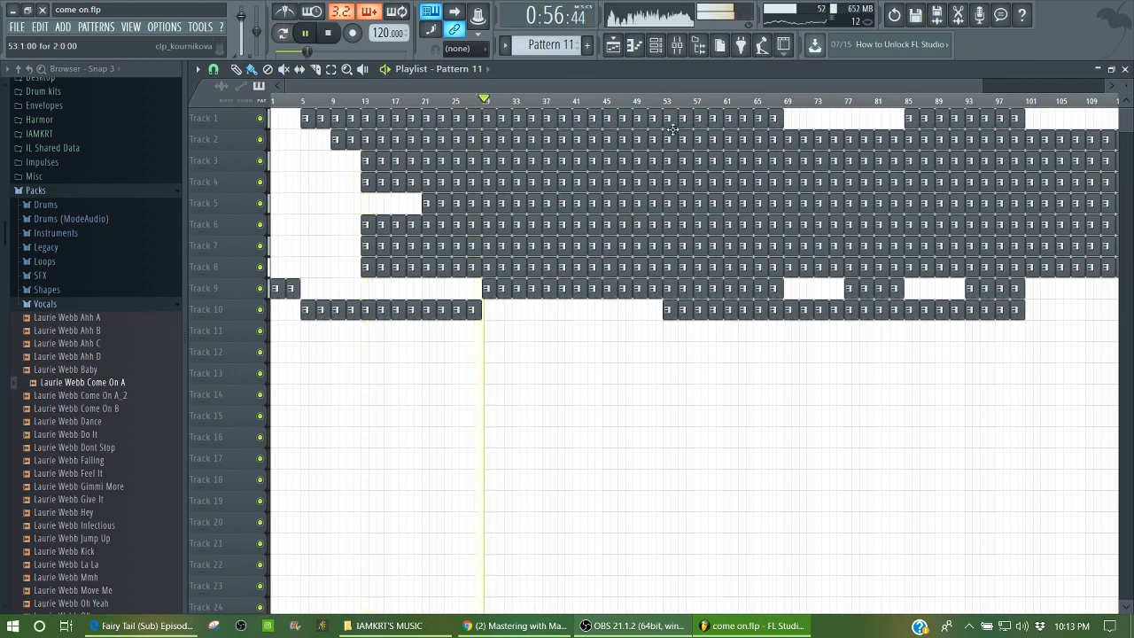
left_click(787, 103)
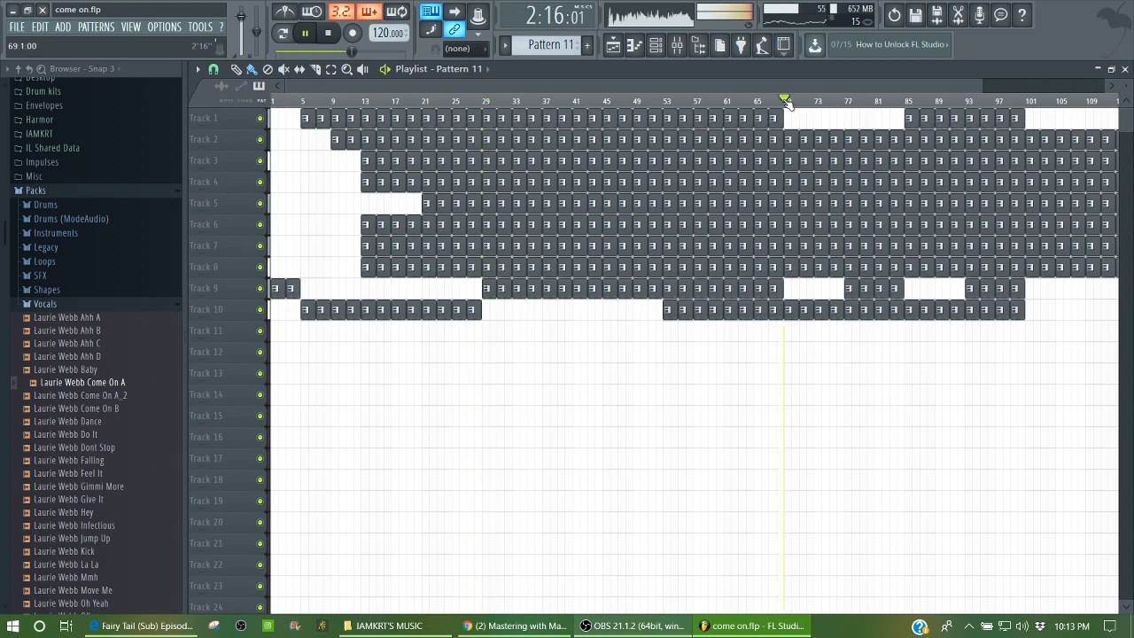
- Check the mixer levels during song playback, replay the song from about bar 29 while watching them, and stop
left_click(676, 46)
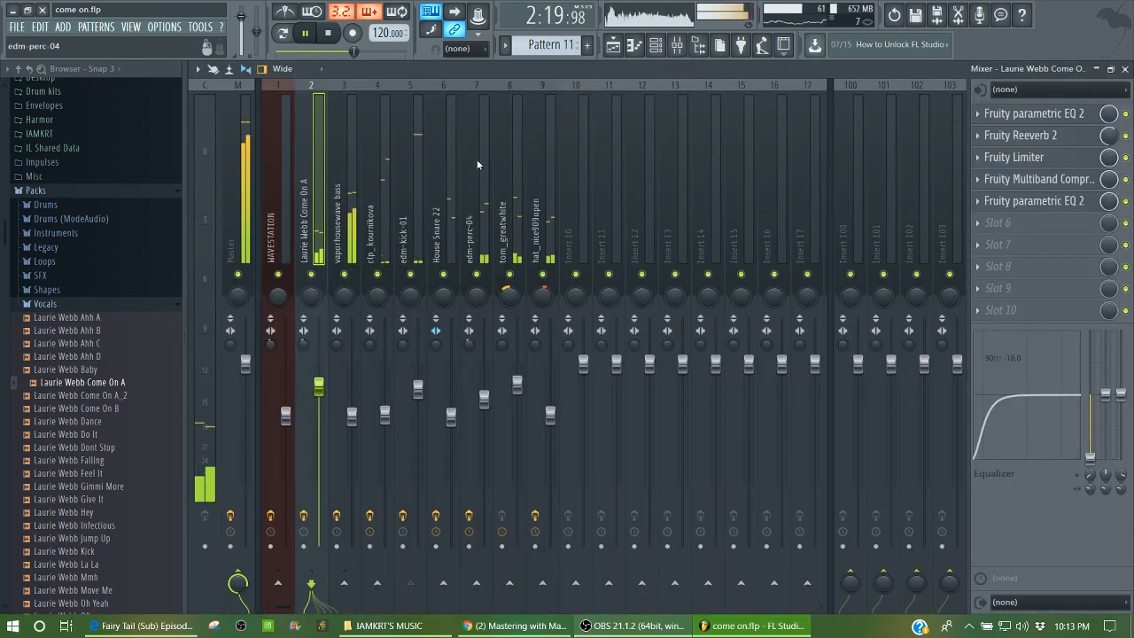
left_click(609, 49)
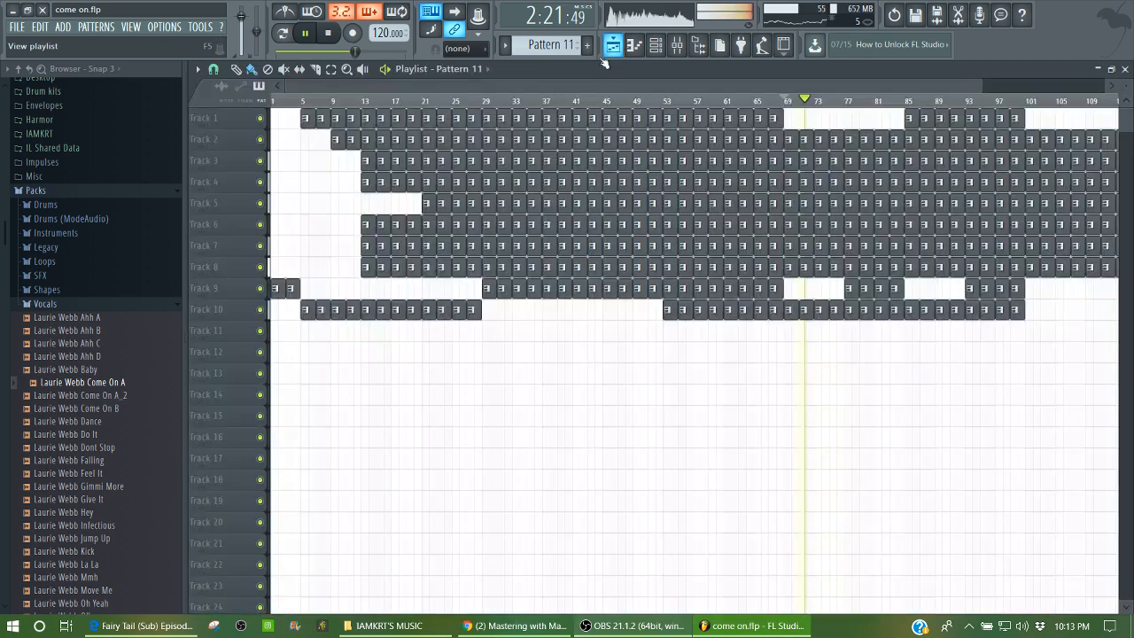
left_click(484, 103)
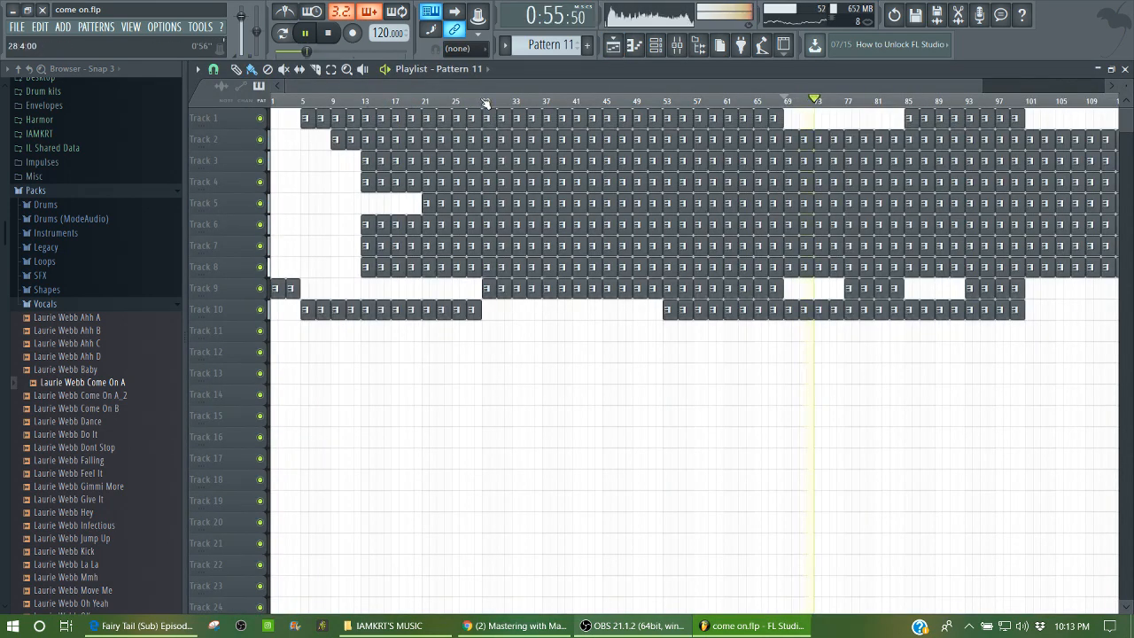
left_click(678, 46)
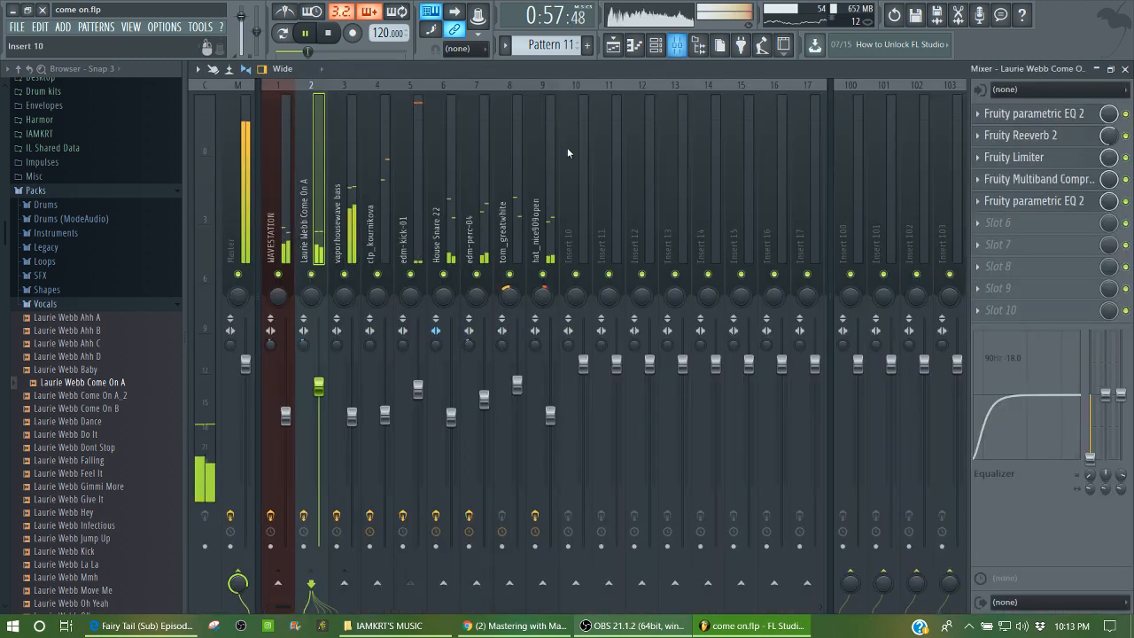
key("space")
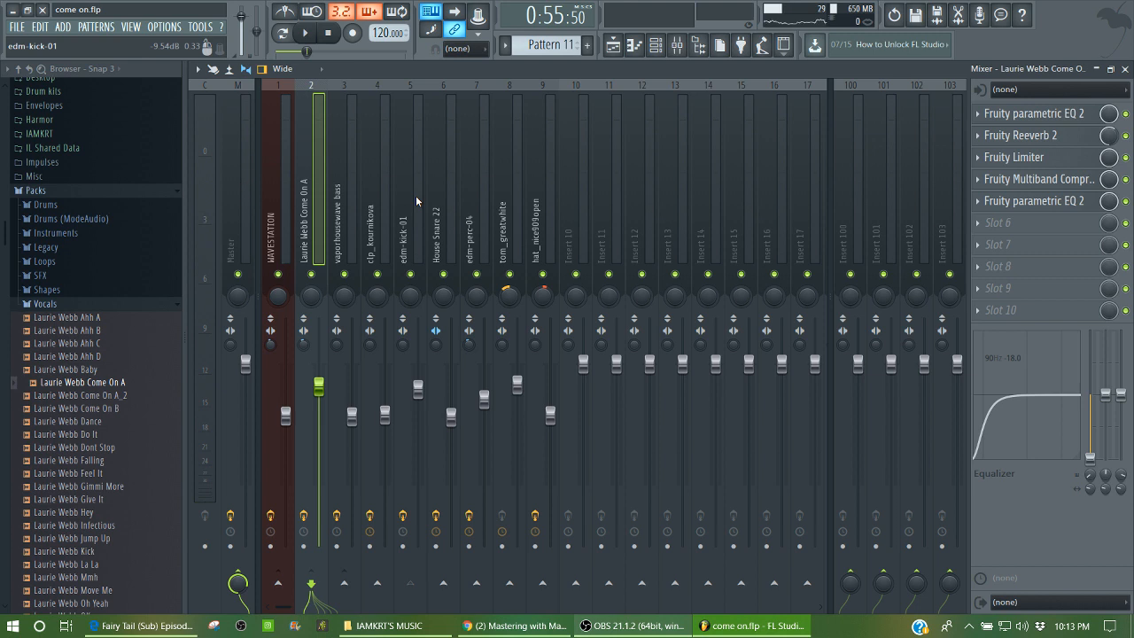
- View the Master track's effects, then solo the WAVESTATION mixer track and listen to it briefly
left_click(238, 140)
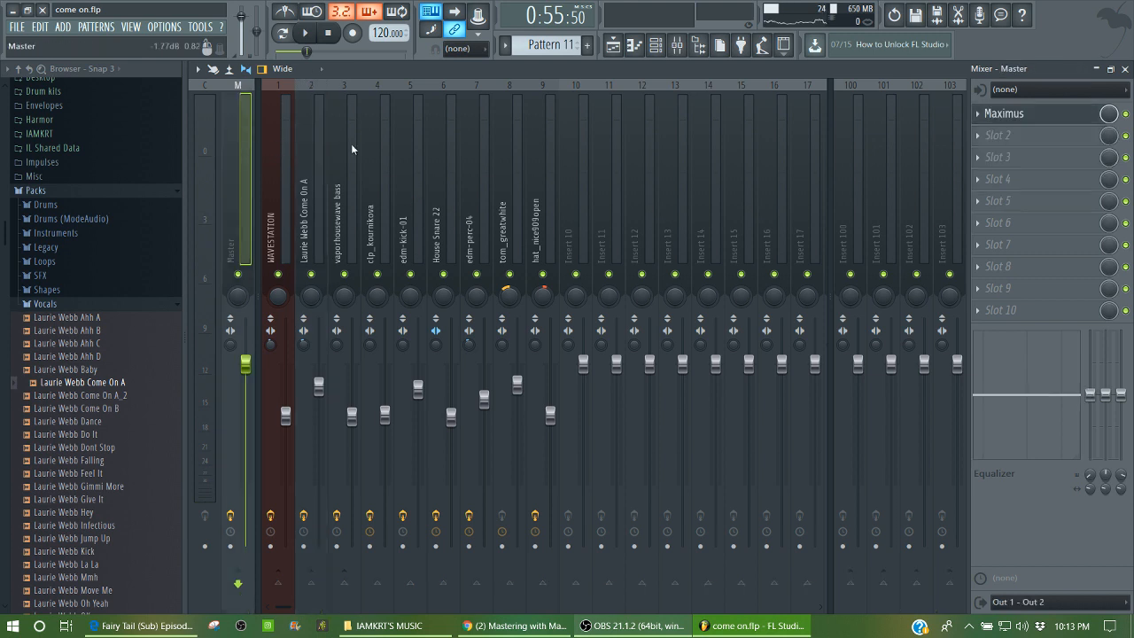
left_click(288, 215)
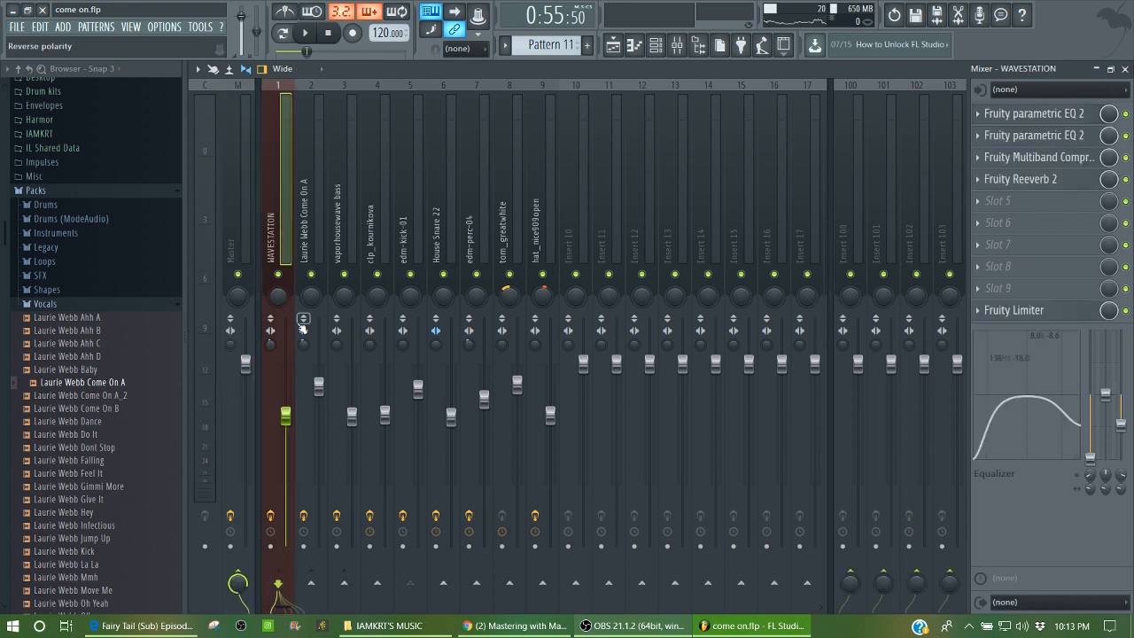
right_click(280, 274)
key("space")
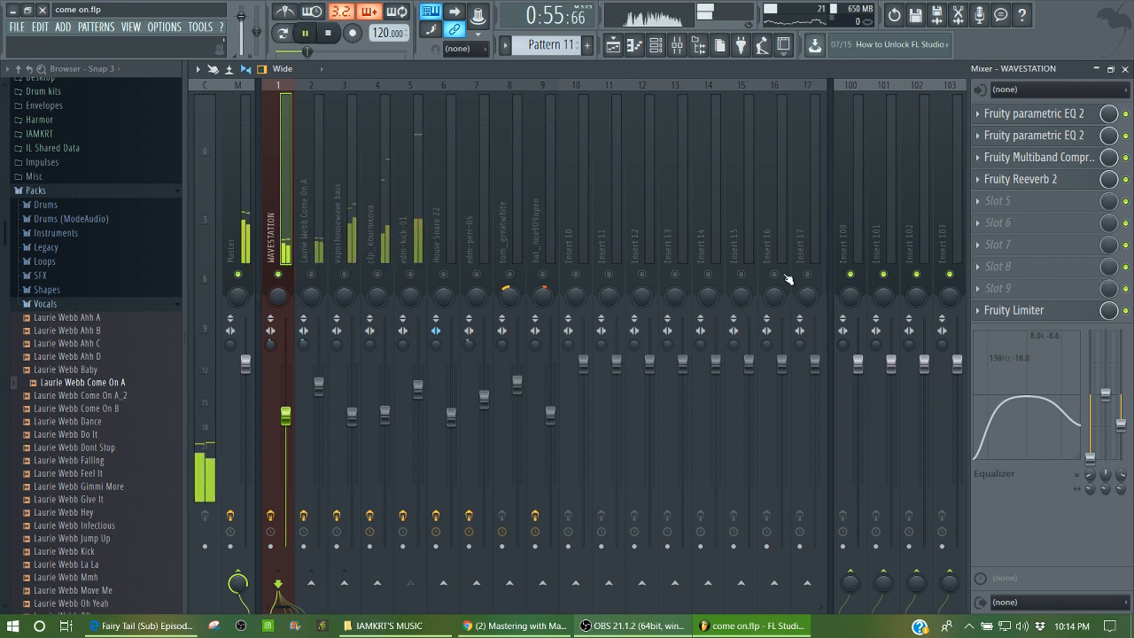
key("space")
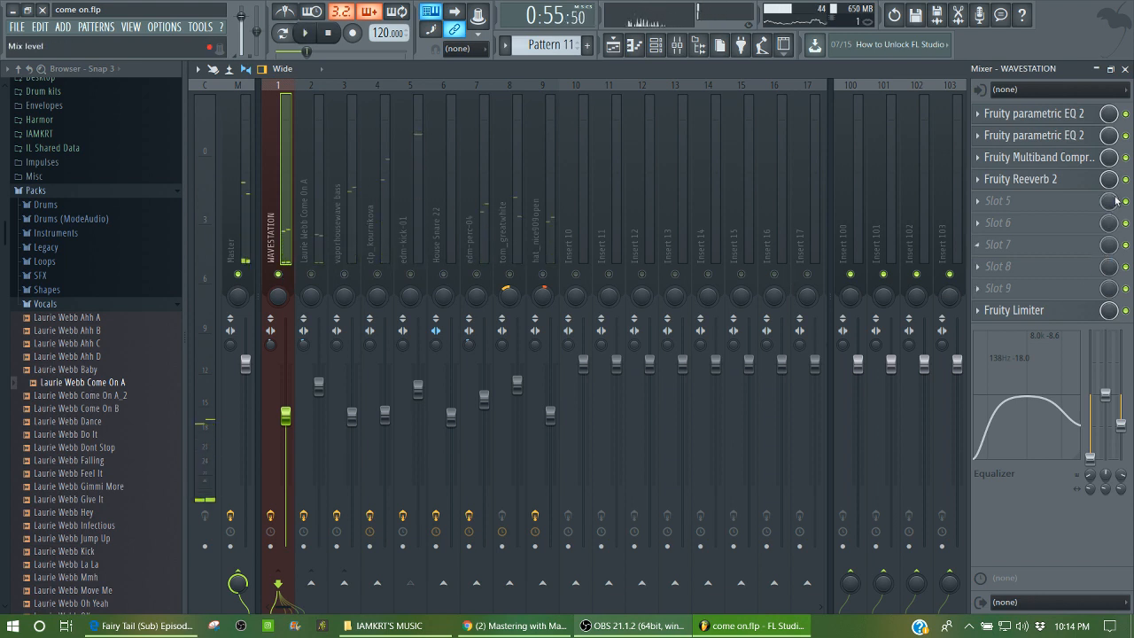
- Bypass WAVESTATION's two Fruity parametric EQ 2 effects, multiband compressor and Fruity Reeverb 2, and listen to the track
left_click(1125, 115)
key("space")
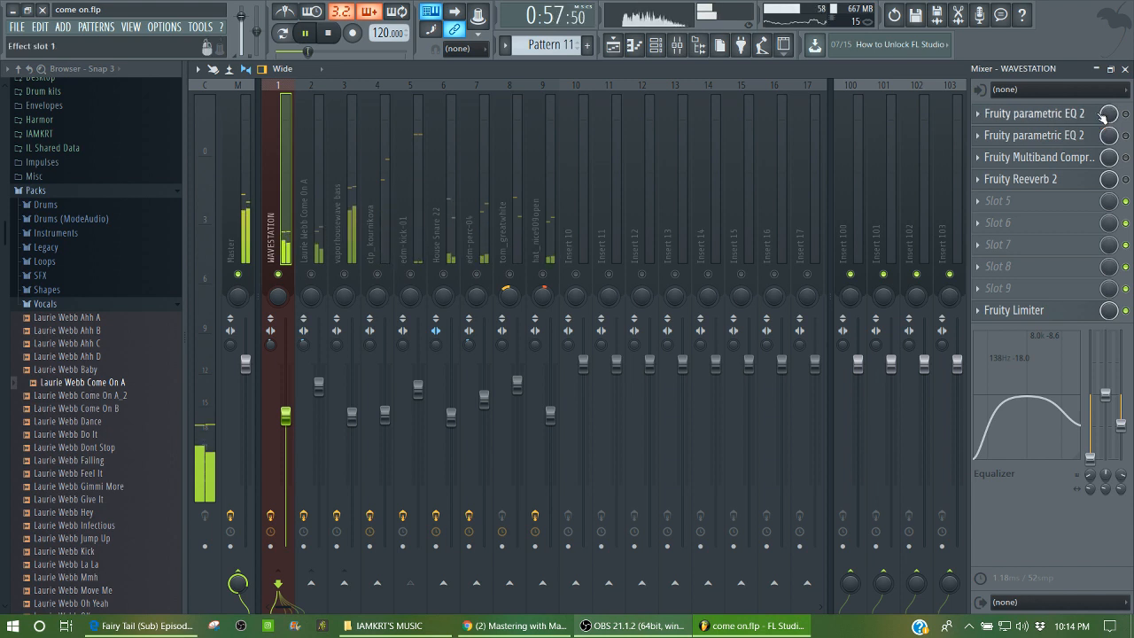
key("space")
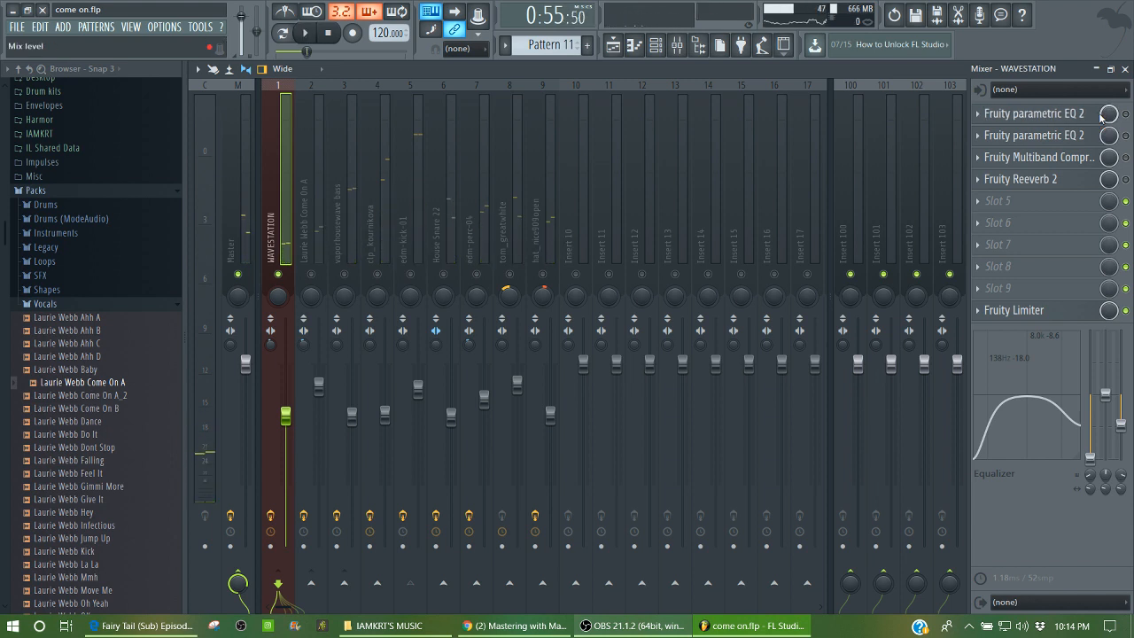
- Re-enable WAVESTATION's first Fruity parametric EQ 2, inspect its EQ curve and close the plugin
left_click(1126, 115)
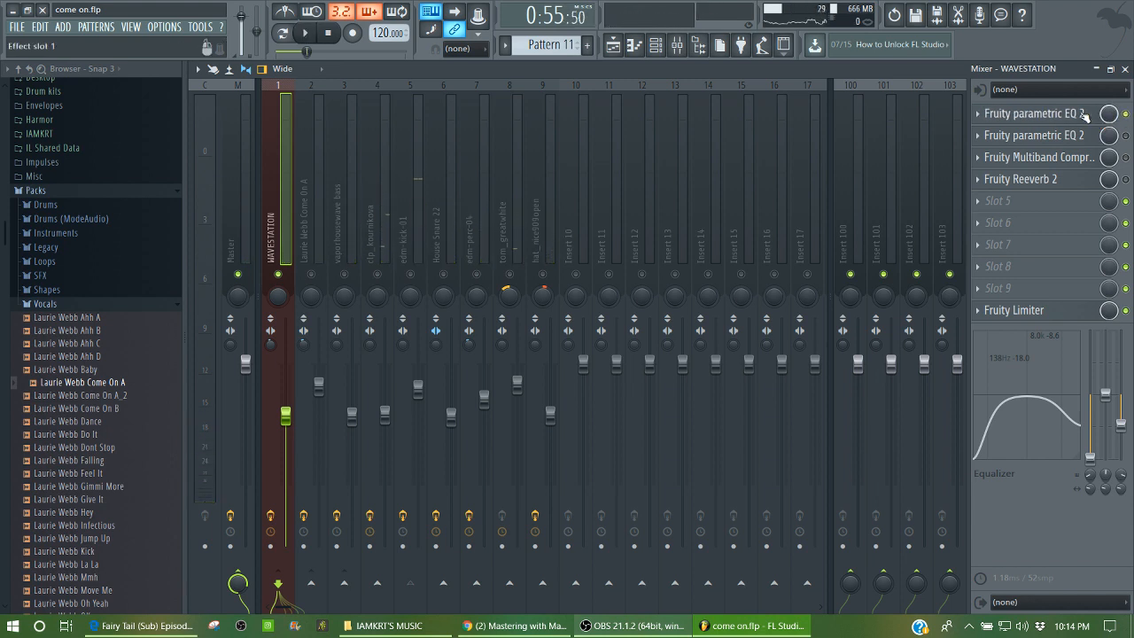
left_click(1082, 115)
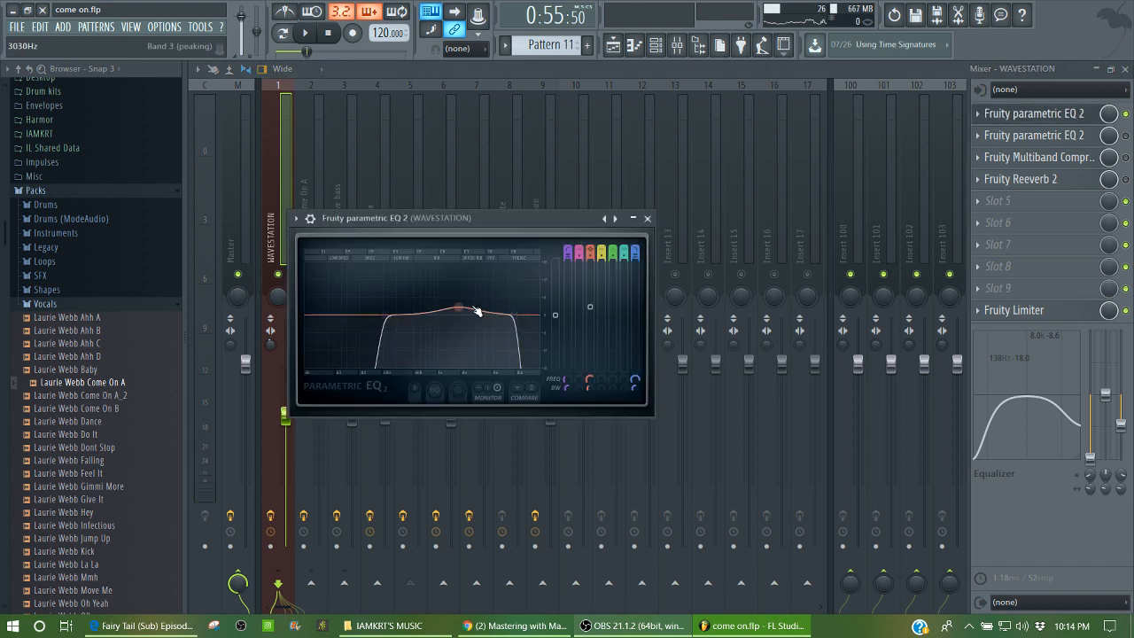
left_click(647, 218)
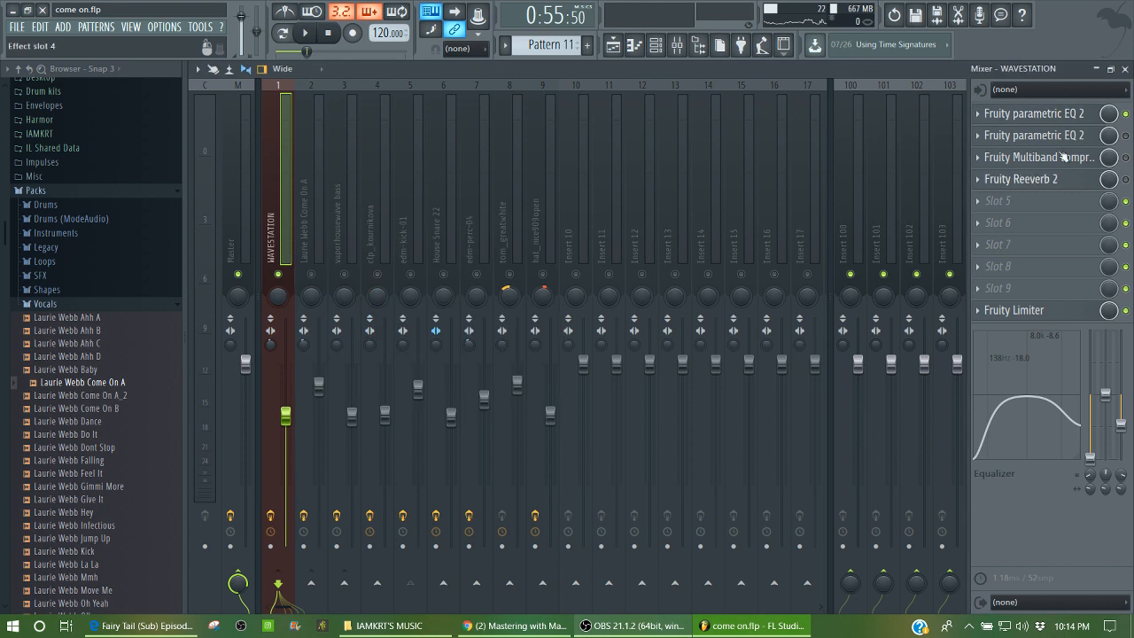
- Re-enable WAVESTATION's second Fruity parametric EQ 2, lower its band 3 slightly during playback, then close the plugin and stop
left_click(1059, 136)
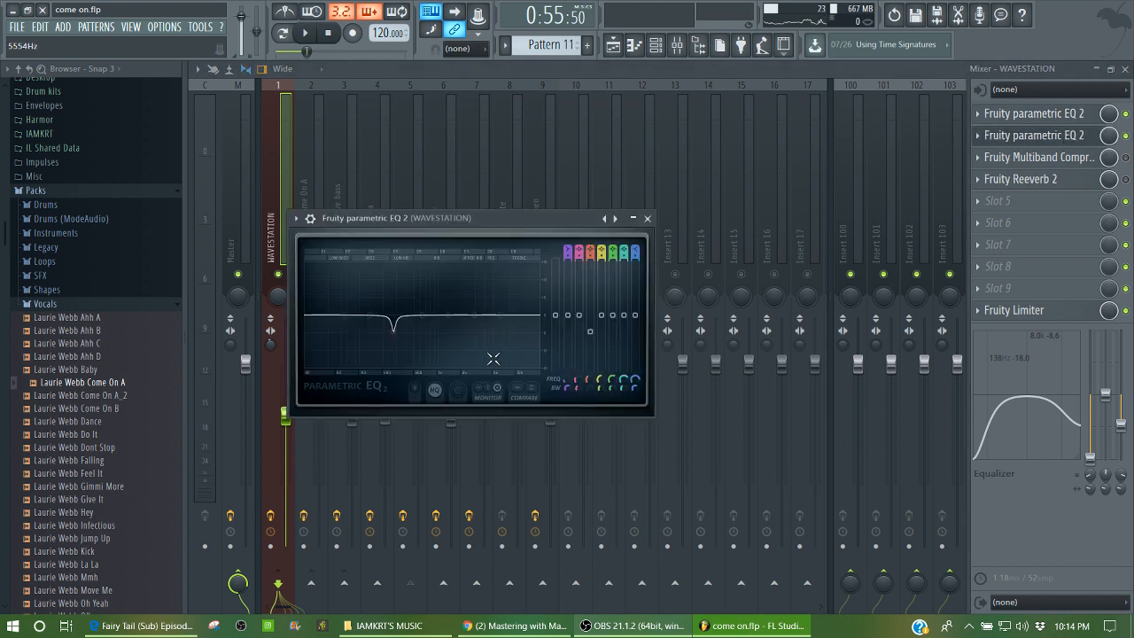
key("space")
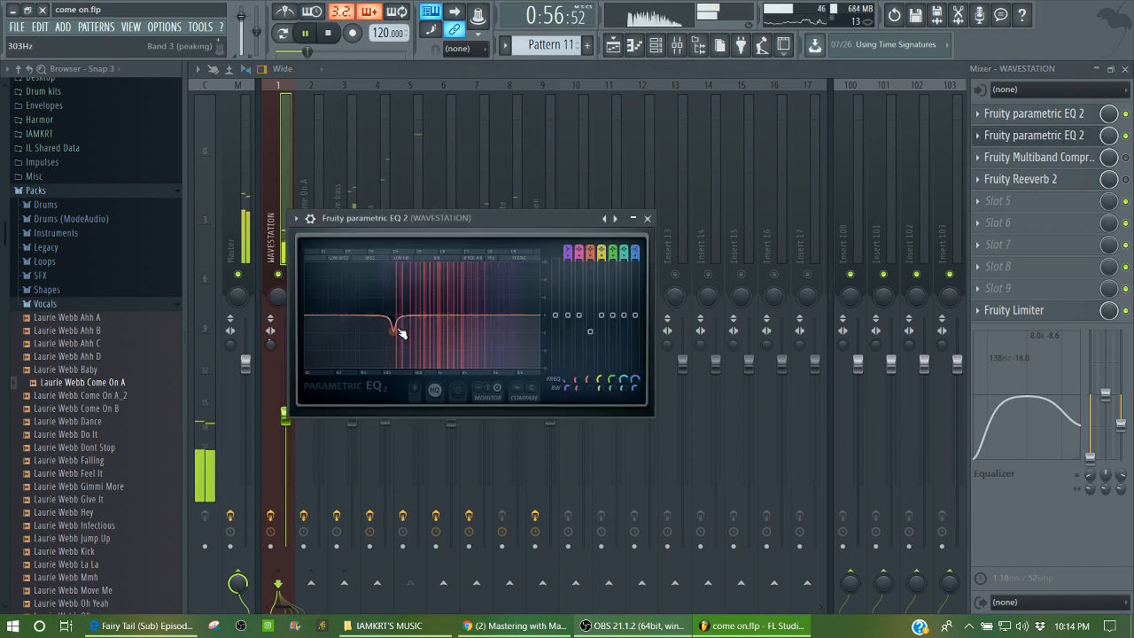
mouse_move(593, 333)
left_mouse_down()
mouse_move(592, 263)
mouse_move(591, 336)
left_mouse_up()
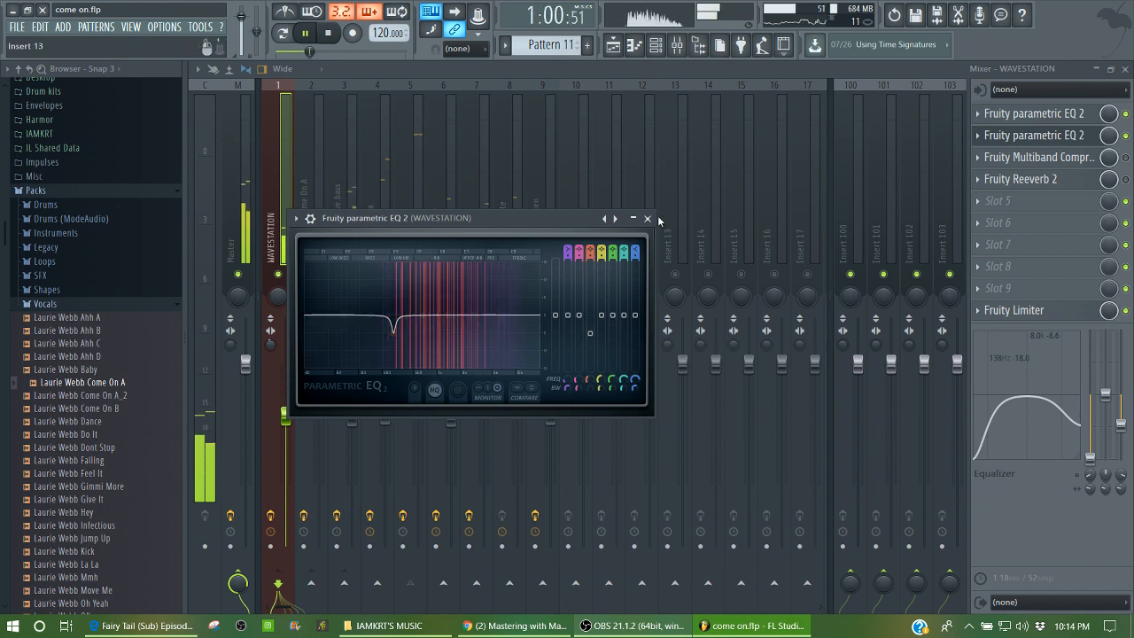
left_click(647, 218)
key("space")
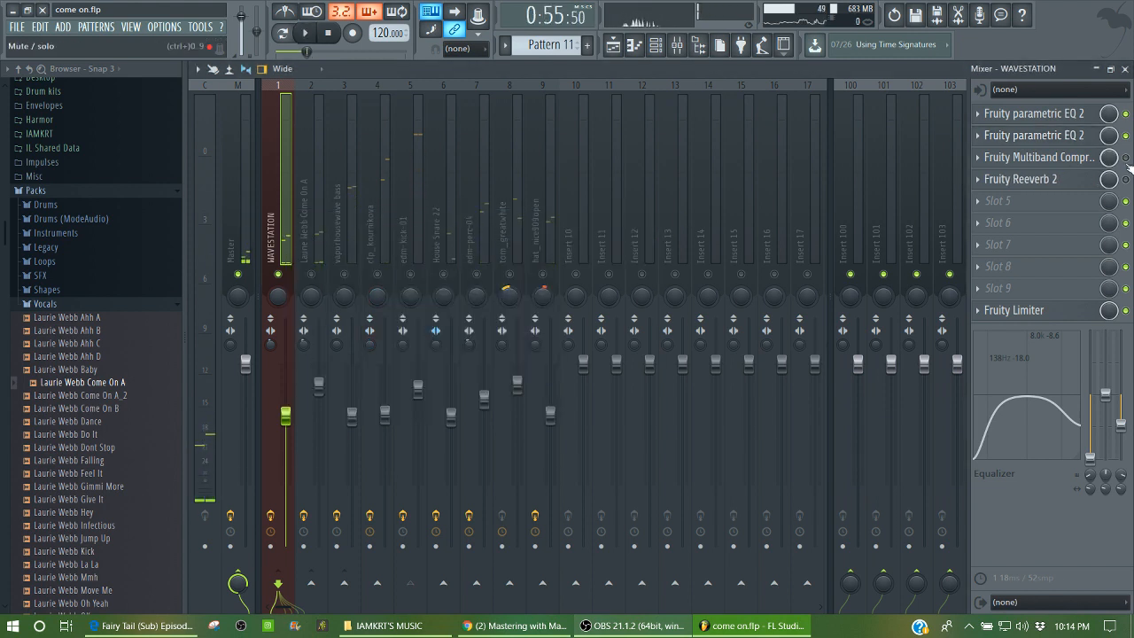
- Re-enable WAVESTATION's Fruity Multiband Compressor, look through its preset list without choosing one and close the plugin
left_click(1070, 158)
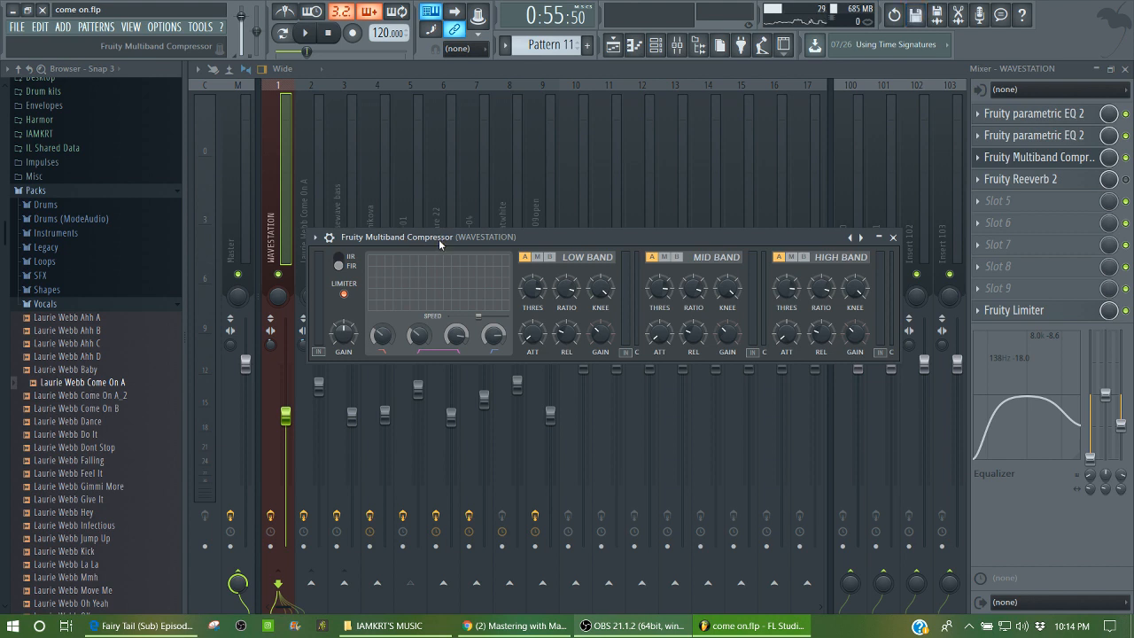
left_click(315, 237)
mouse_move(389, 280)
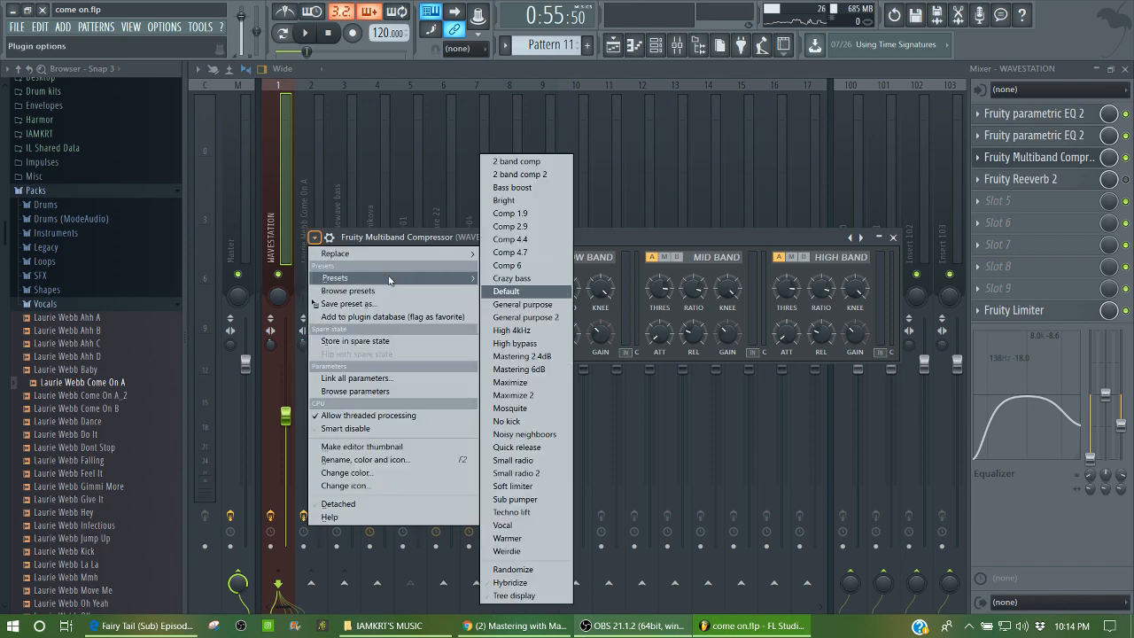
left_click(734, 236)
left_click(892, 236)
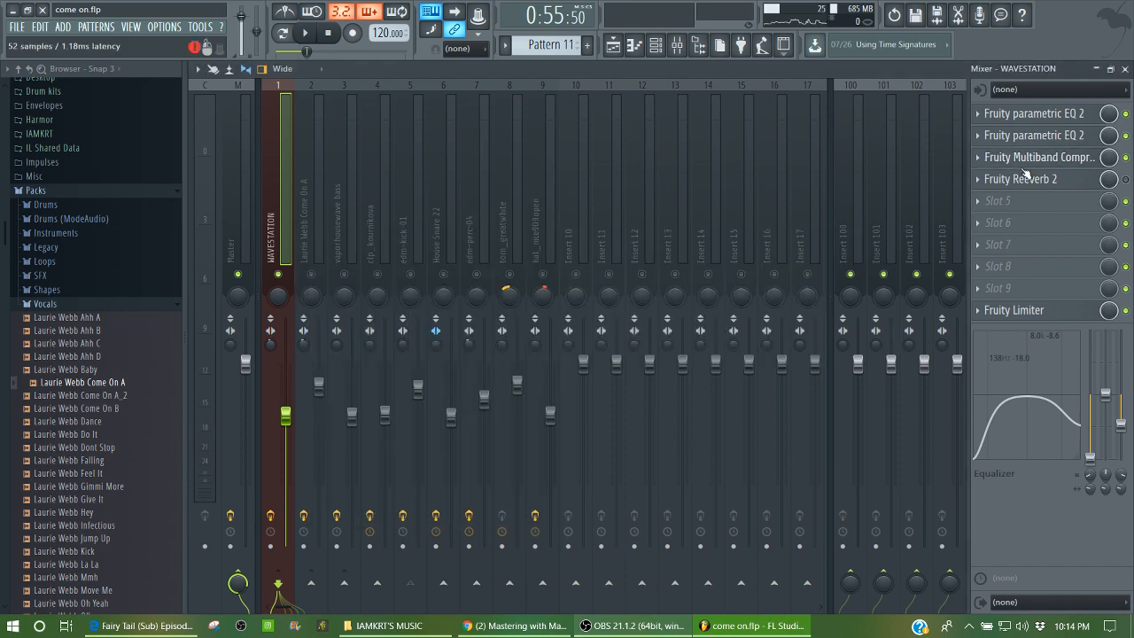
- Re-enable WAVESTATION's Fruity Reeverb 2, view its settings while listening to the track, then close it and stop playback
left_click(1072, 186)
key("space")
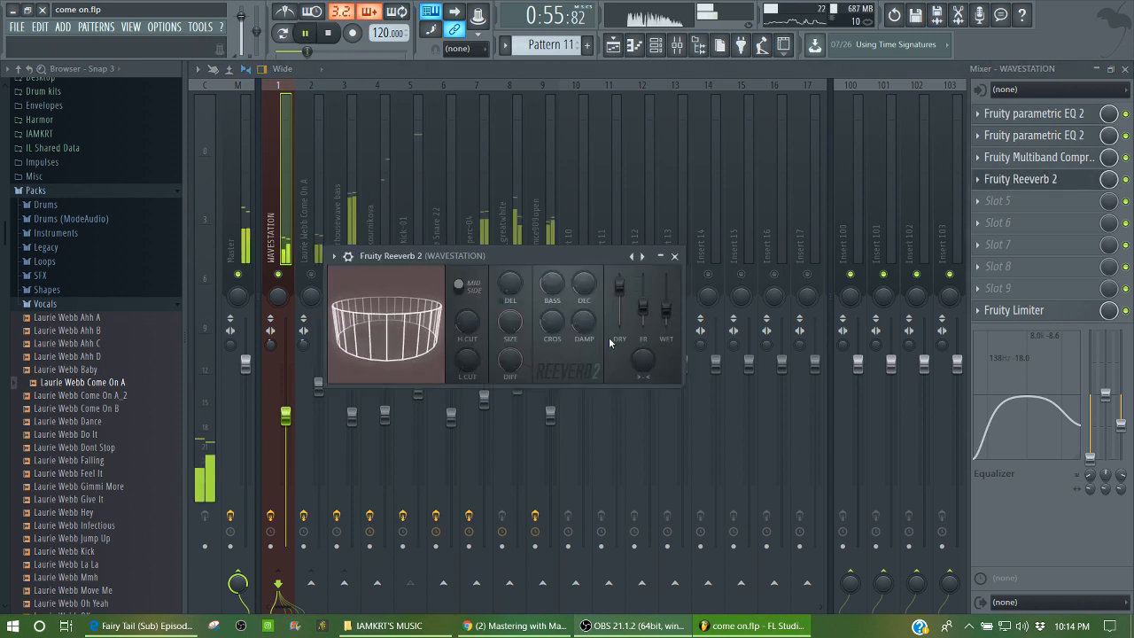
left_click(675, 256)
key("space")
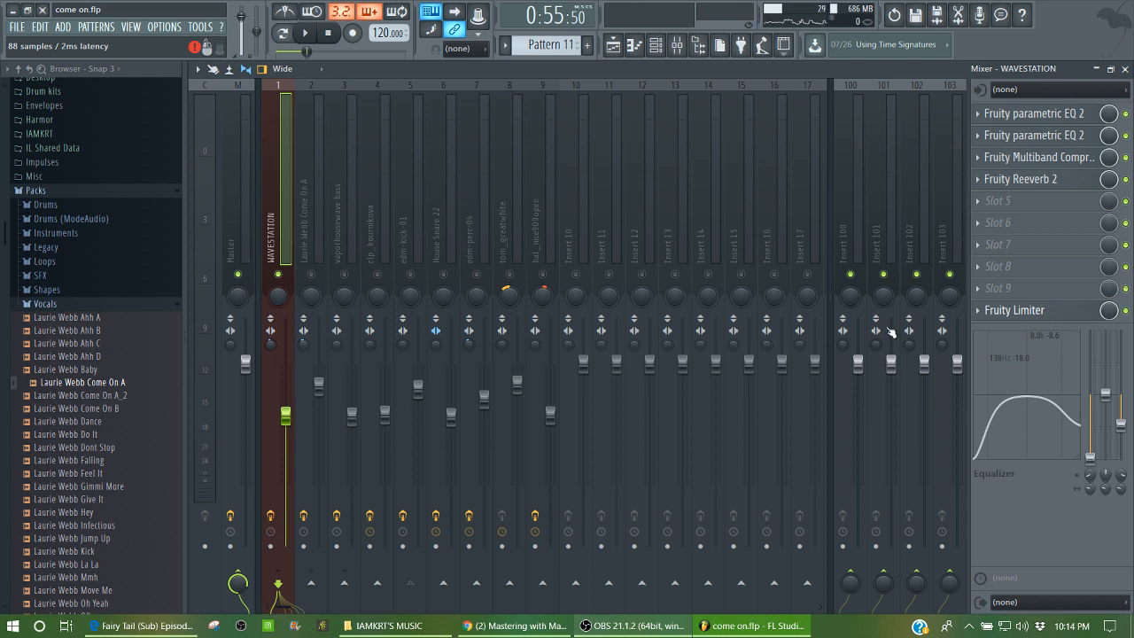
- Solo the Come On A vocal mixer track and listen to it briefly with its effects enabled
left_click(308, 257)
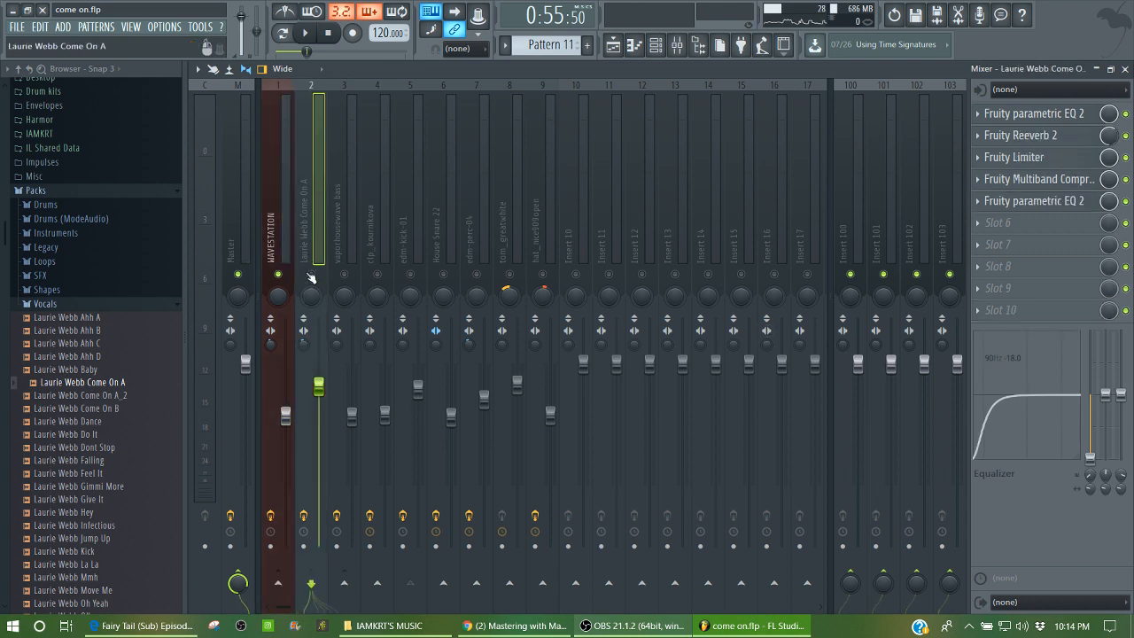
key("space")
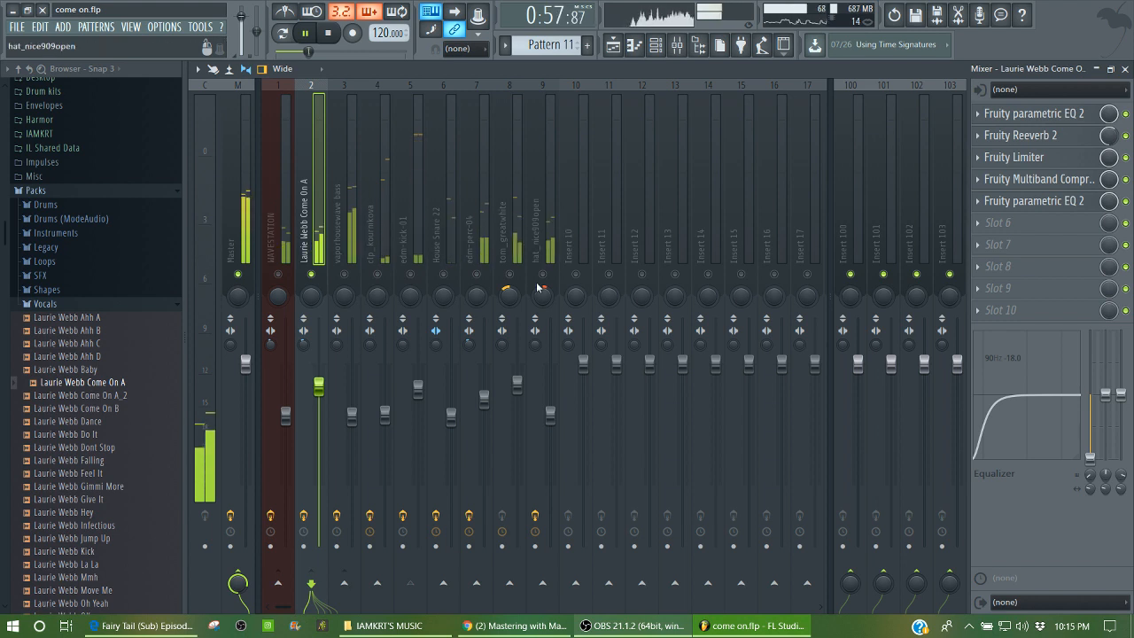
key("space")
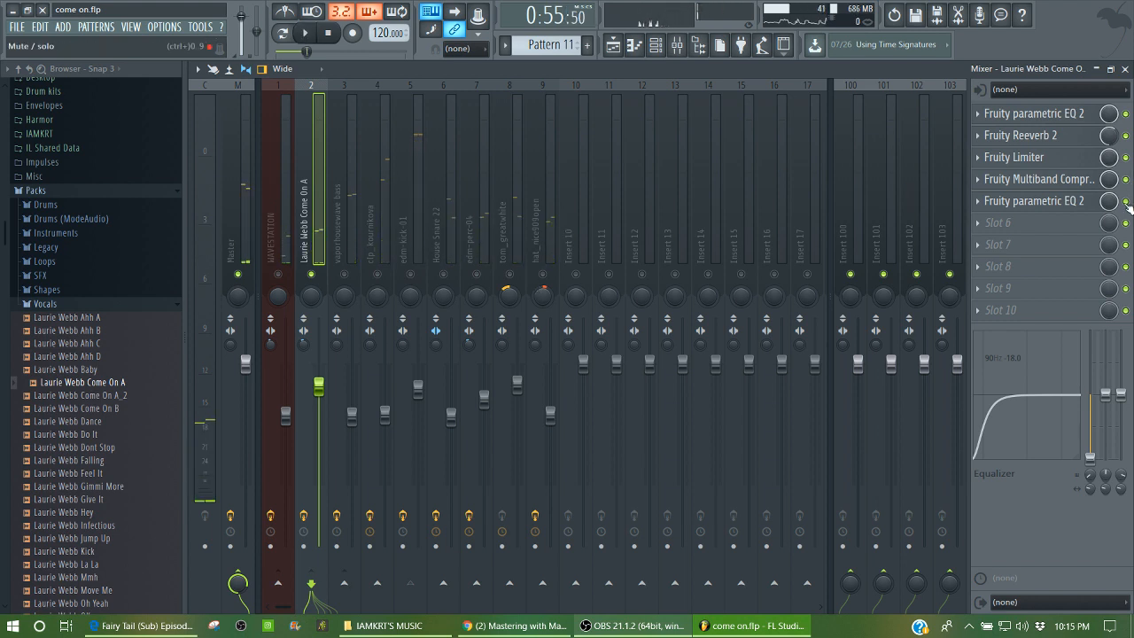
- Bypass all five effects on the Come On A vocal track and listen to the dry vocal twice
key("space")
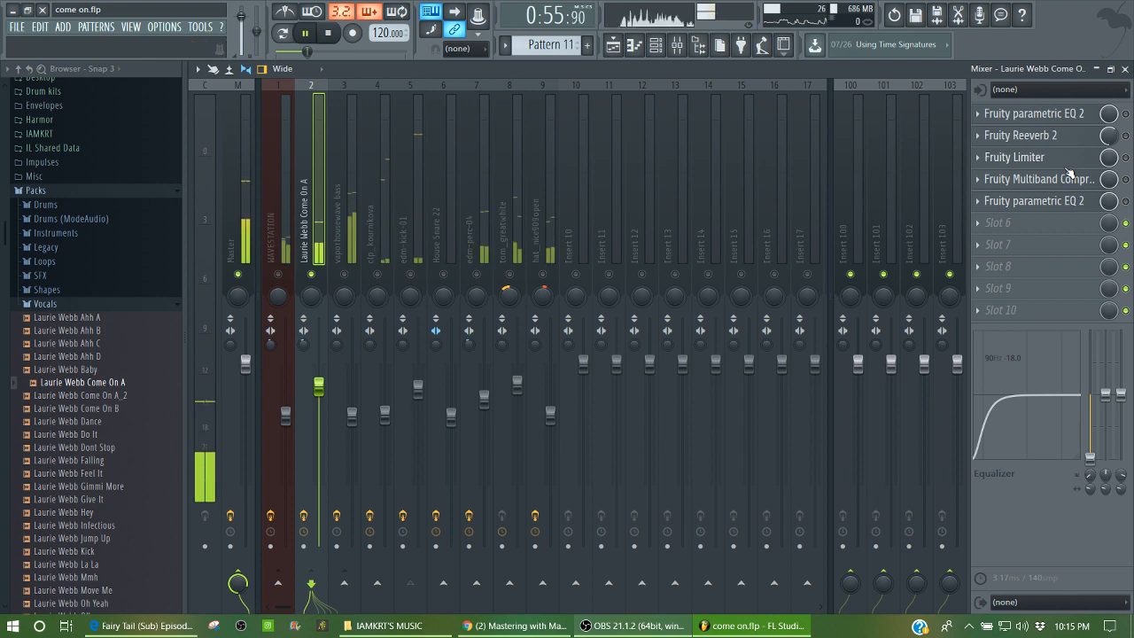
key("space")
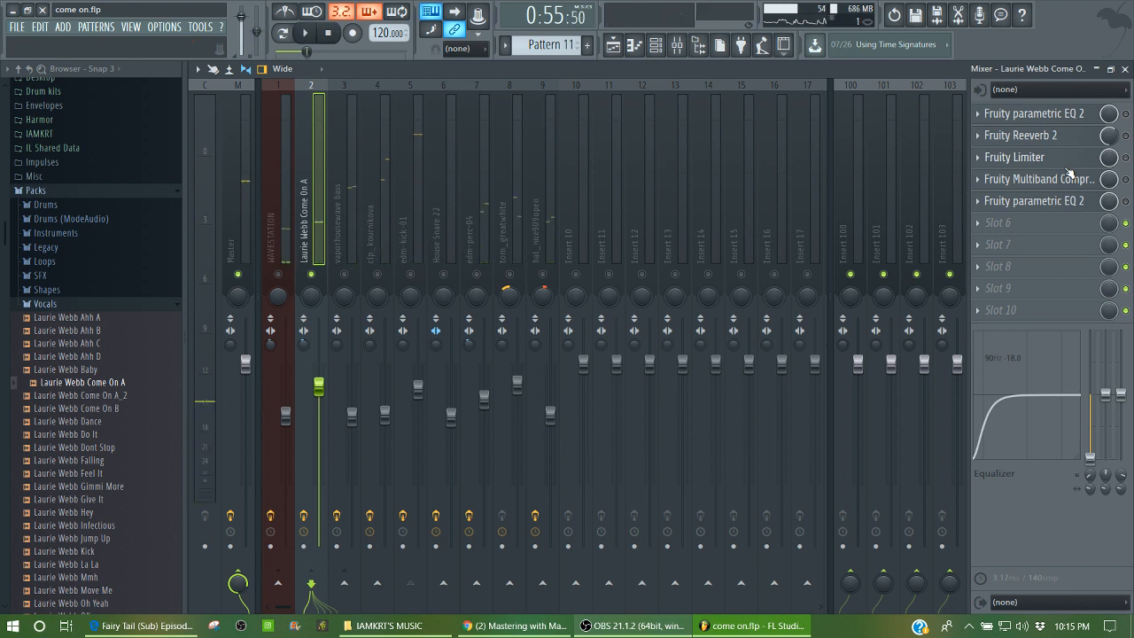
key("space")
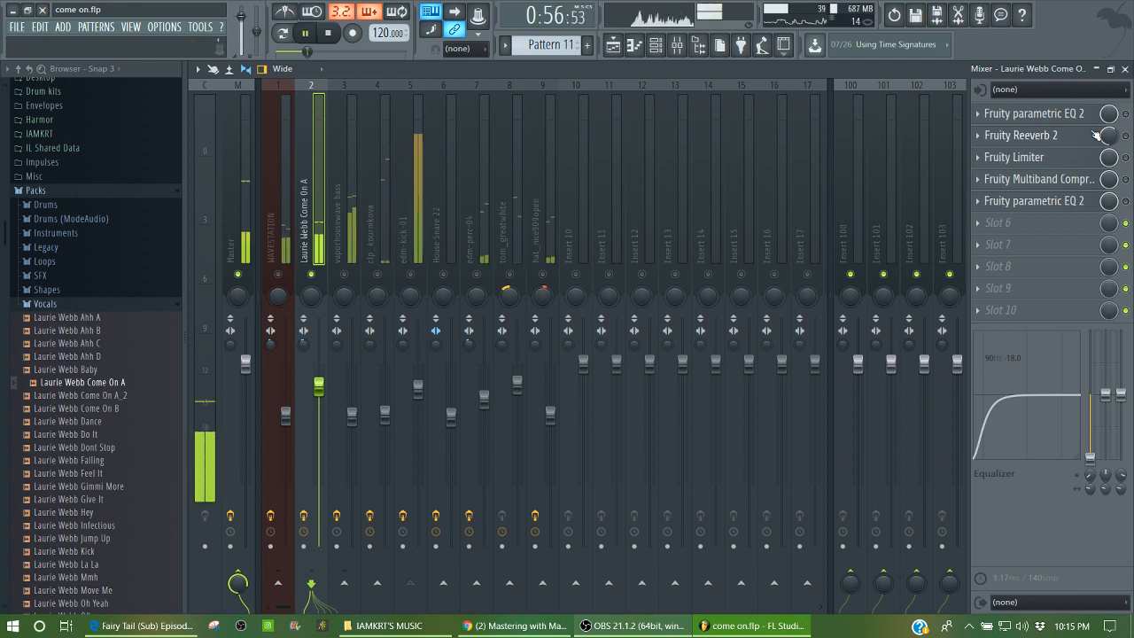
key("space")
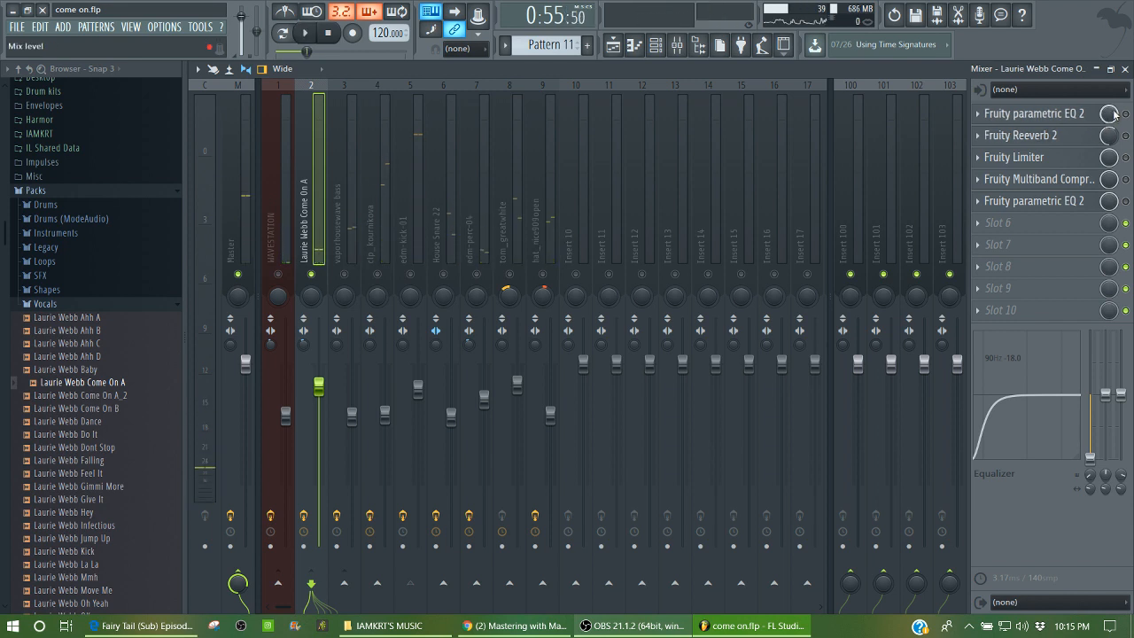
- Inspect the EQ curve and preset list of the vocal track's first Fruity parametric EQ 2
left_click(1080, 115)
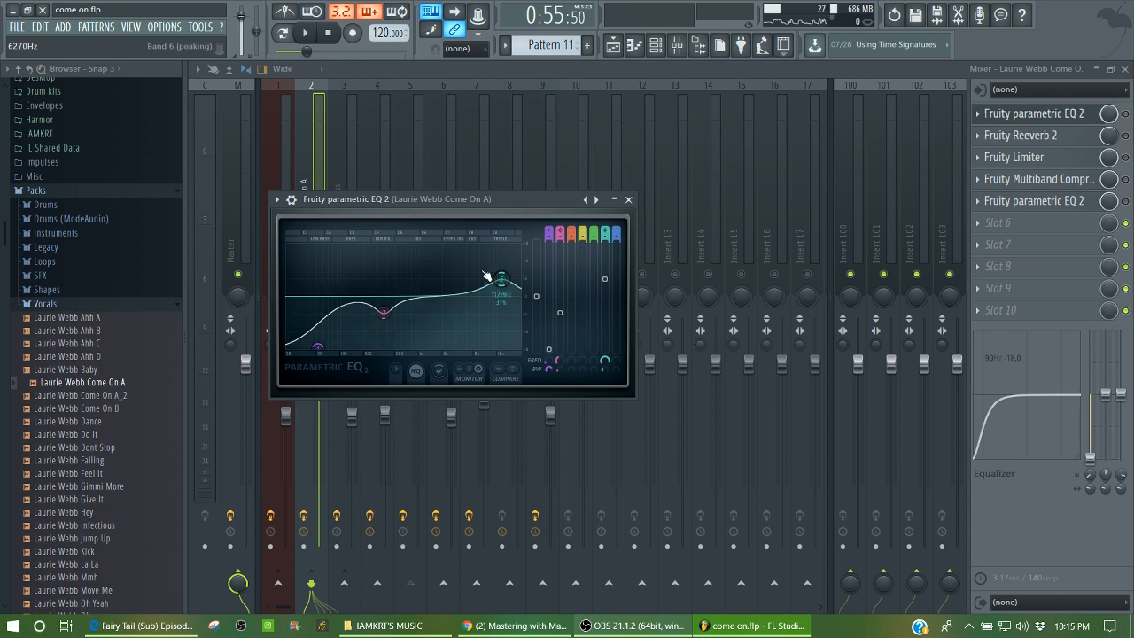
left_click(276, 200)
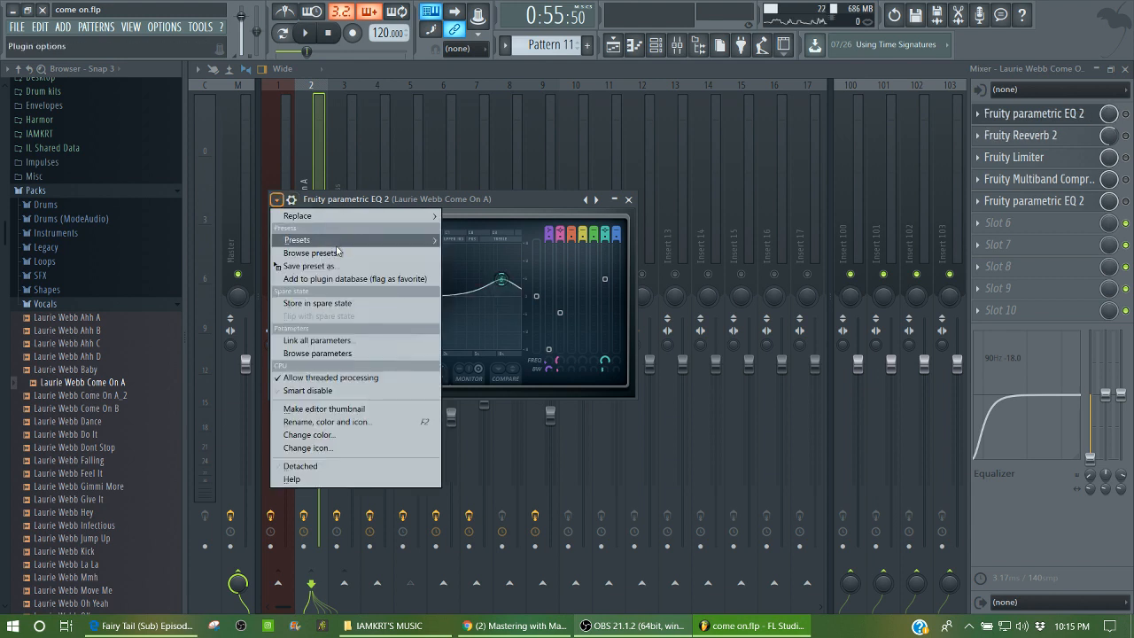
mouse_move(337, 240)
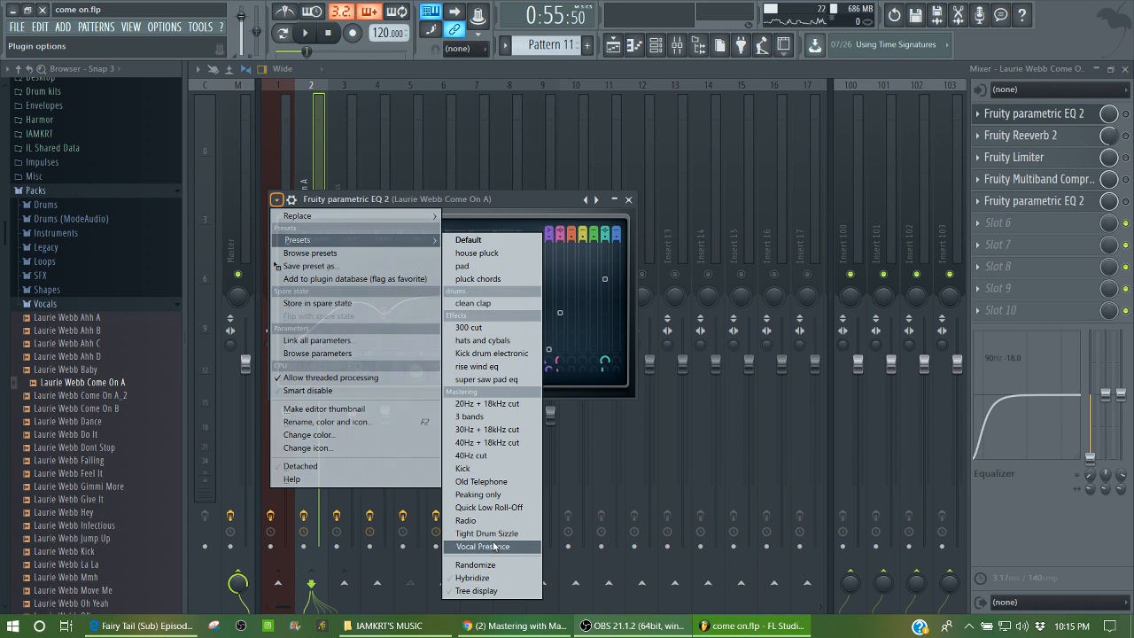
left_click(565, 204)
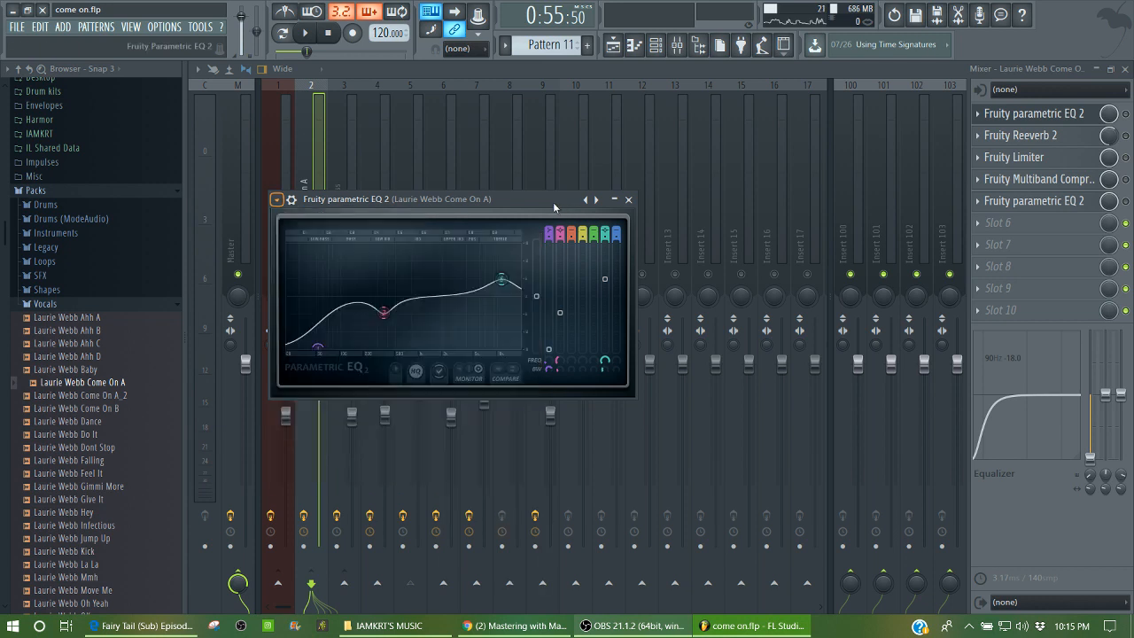
- Re-enable the vocal track's first Fruity parametric EQ 2, listen to the result and stop playback
left_click(1126, 113)
key("space")
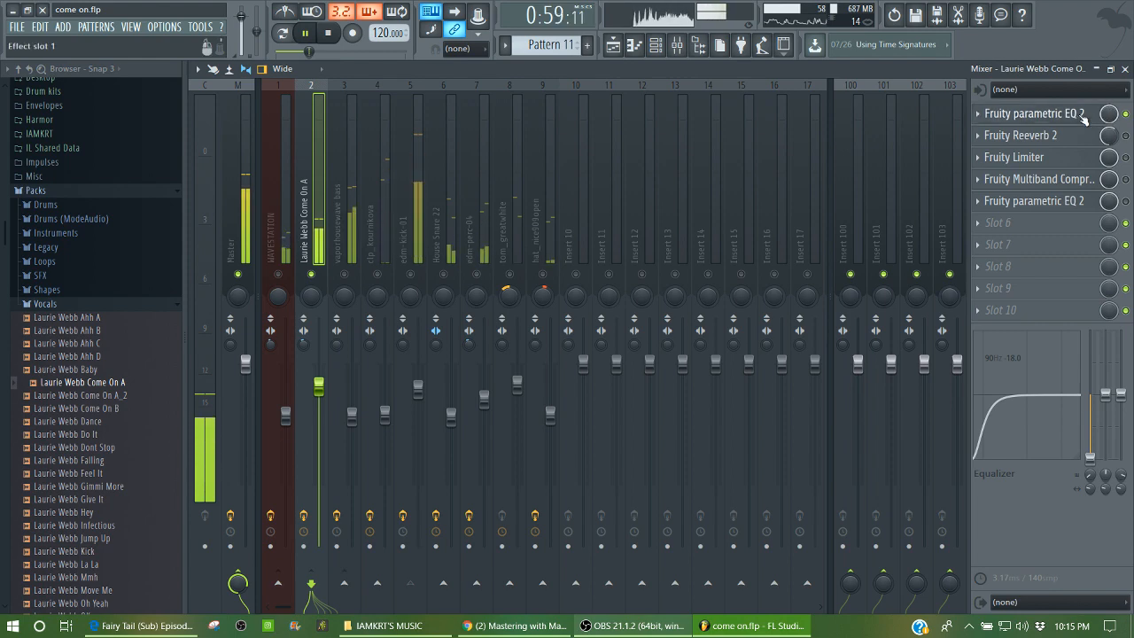
left_click(1082, 119)
left_click(1082, 119)
key("space")
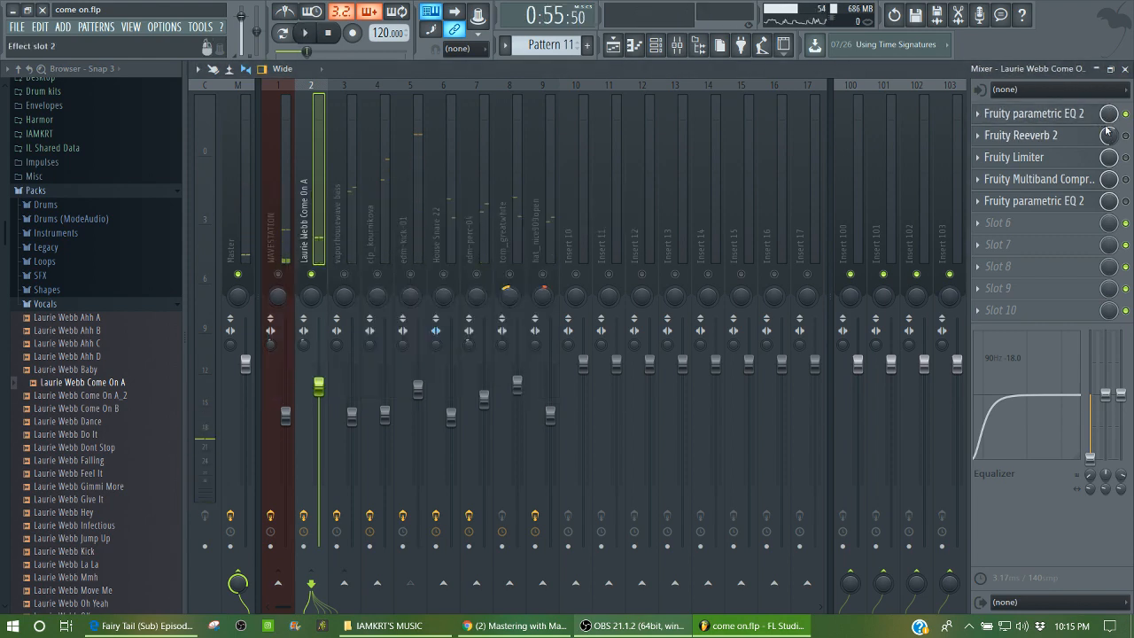
- Re-enable the vocal track's Fruity Reeverb 2, inspect its wet level and listen to the track with it
left_click(1074, 141)
left_click(1078, 140)
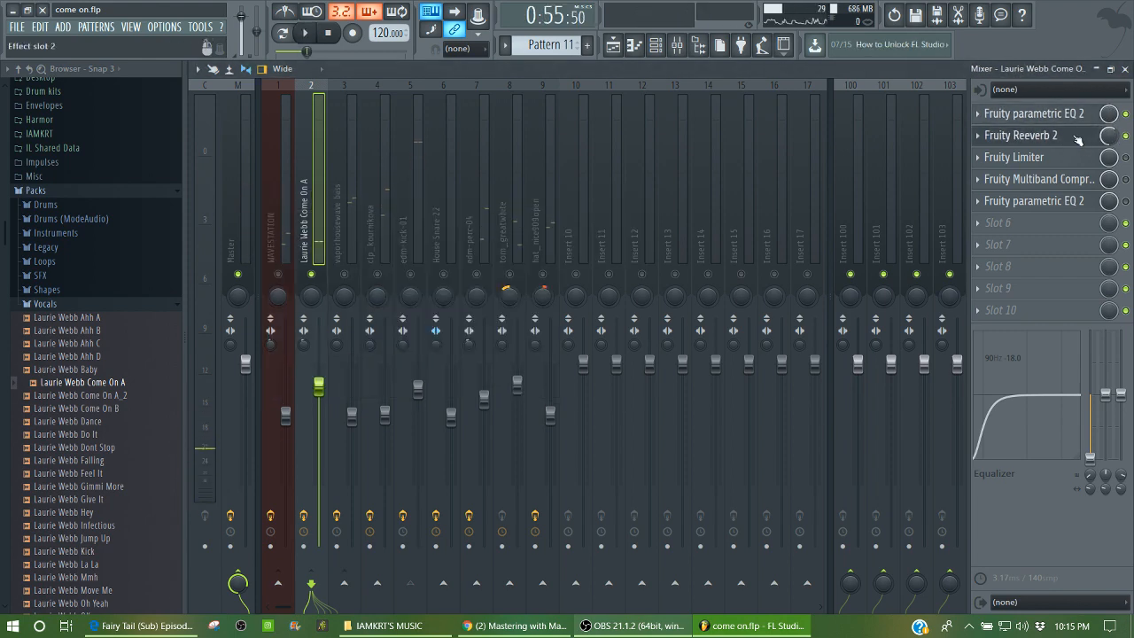
left_click(1077, 140)
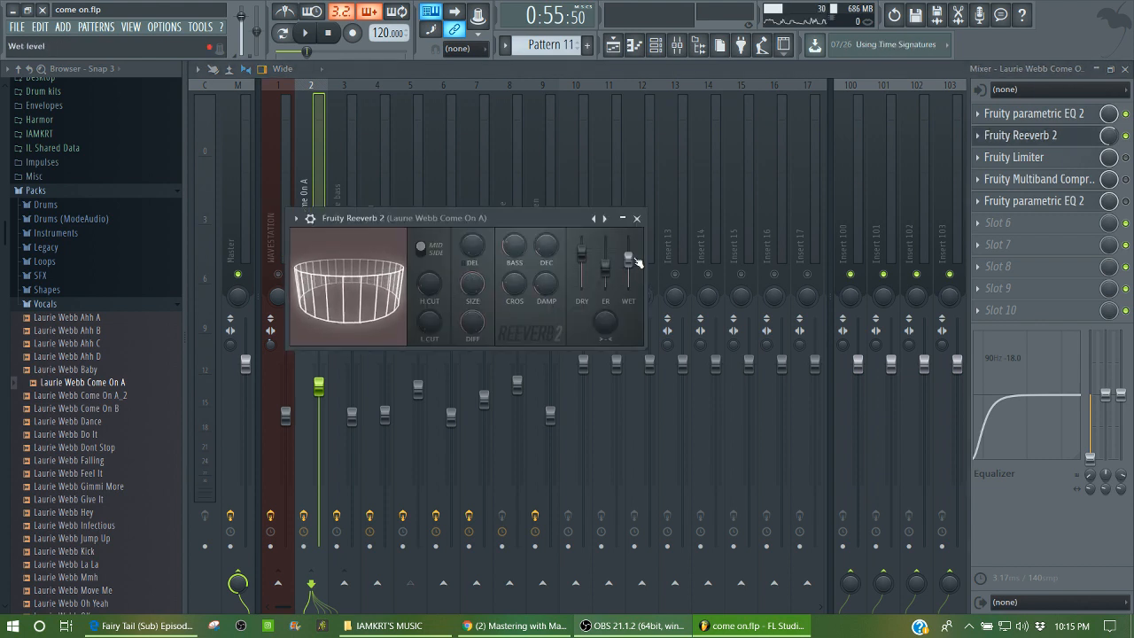
key("space")
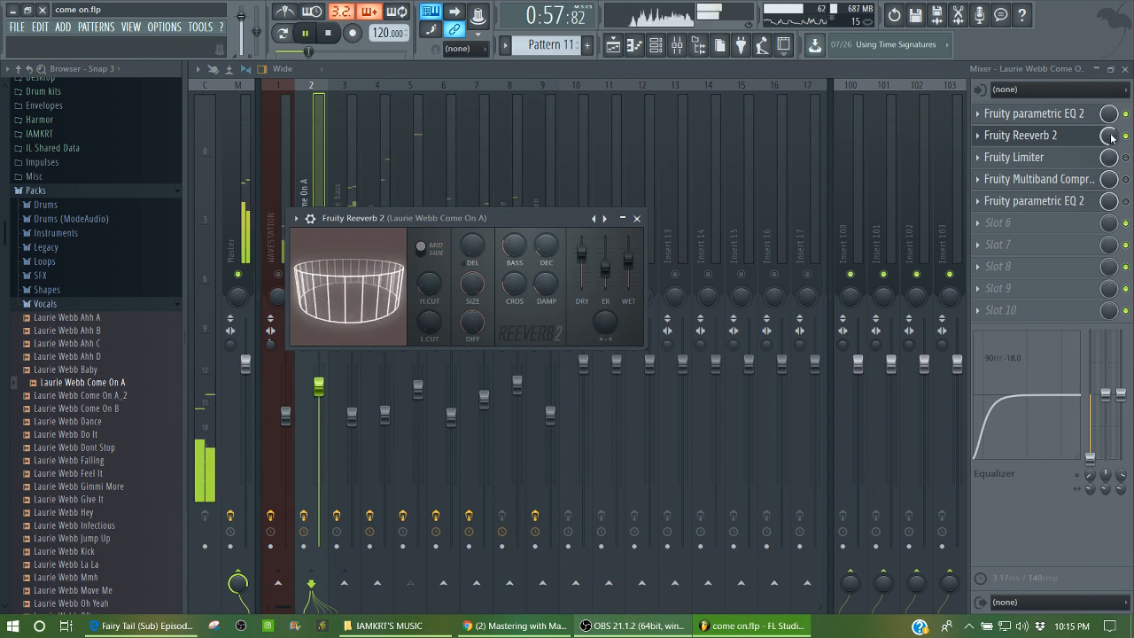
key("space")
- Re-enable the vocal track's Fruity Limiter, inspect its compressor settings and close the plugin
left_click(1125, 157)
left_click(1094, 160)
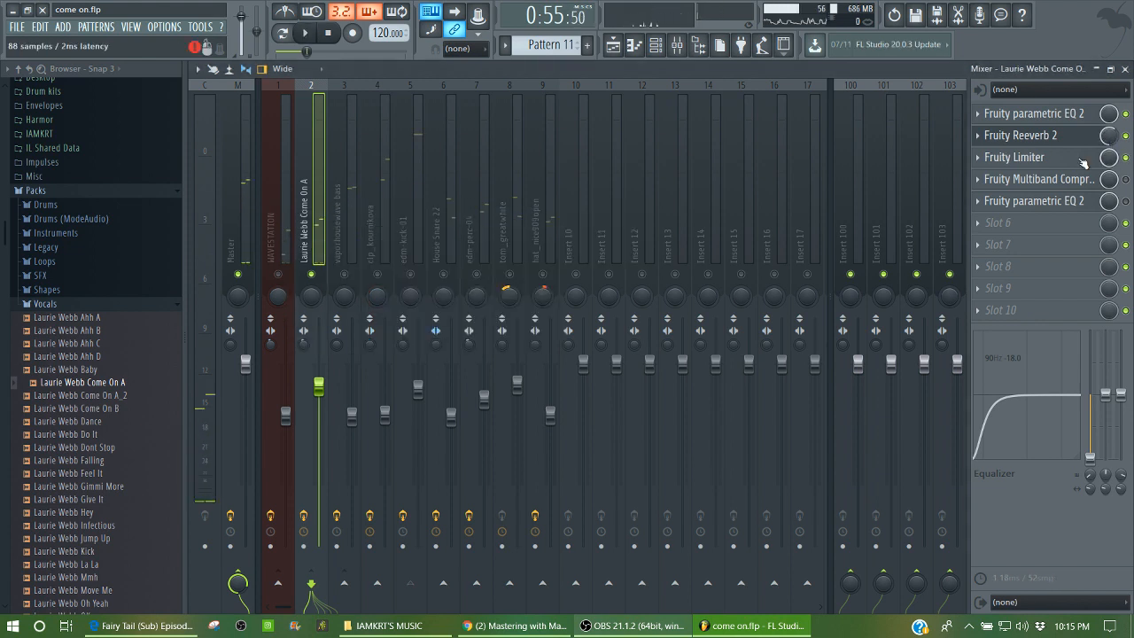
left_click(1083, 159)
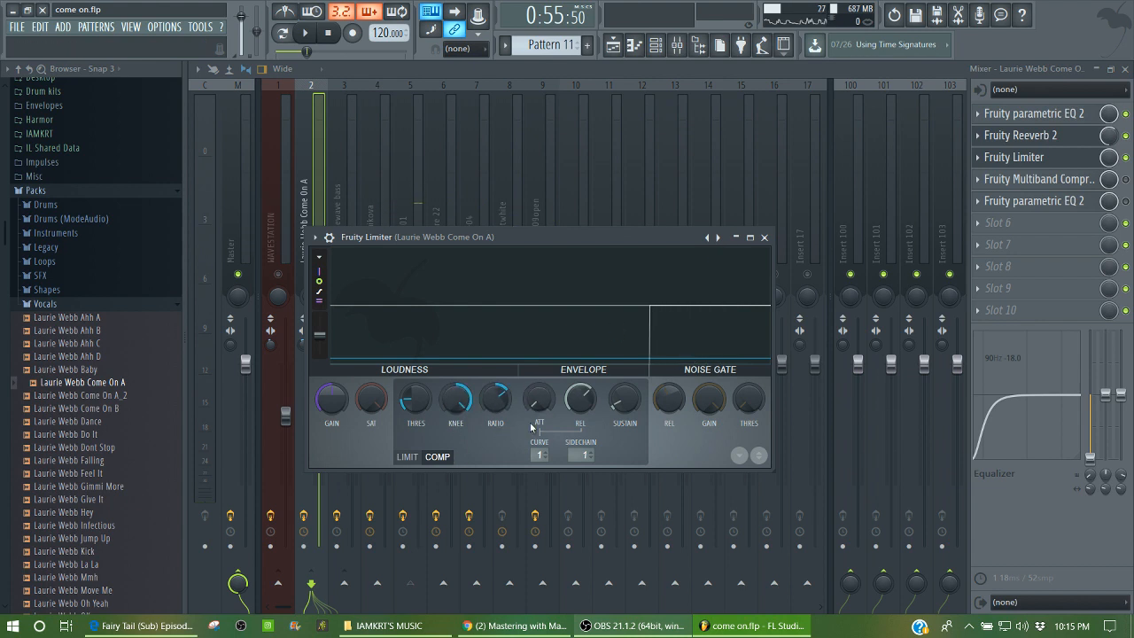
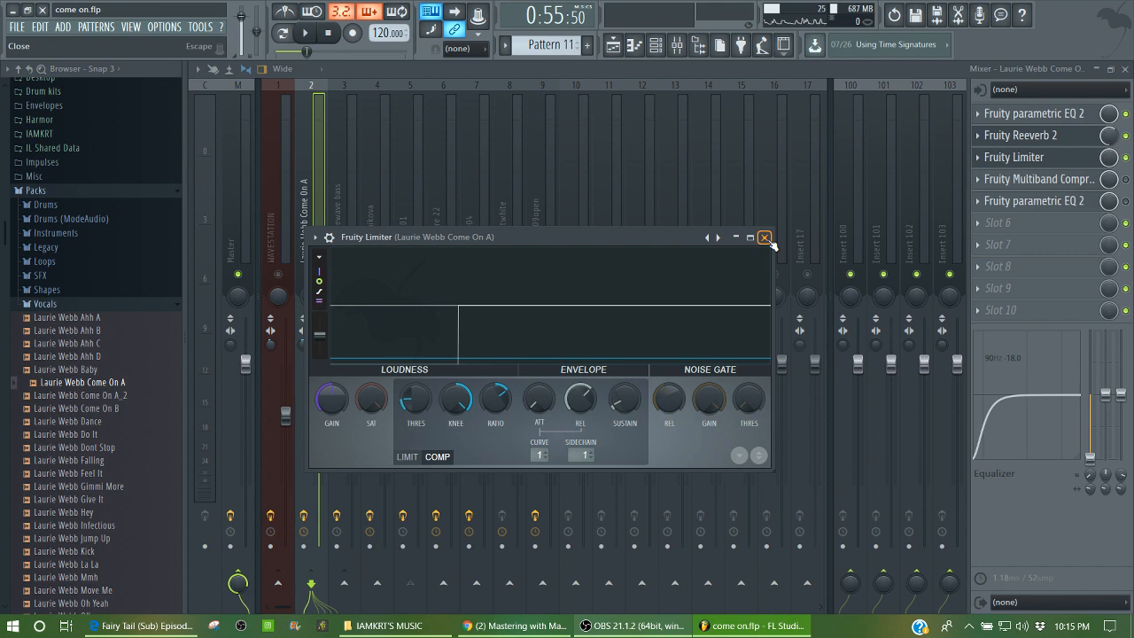
left_click(764, 237)
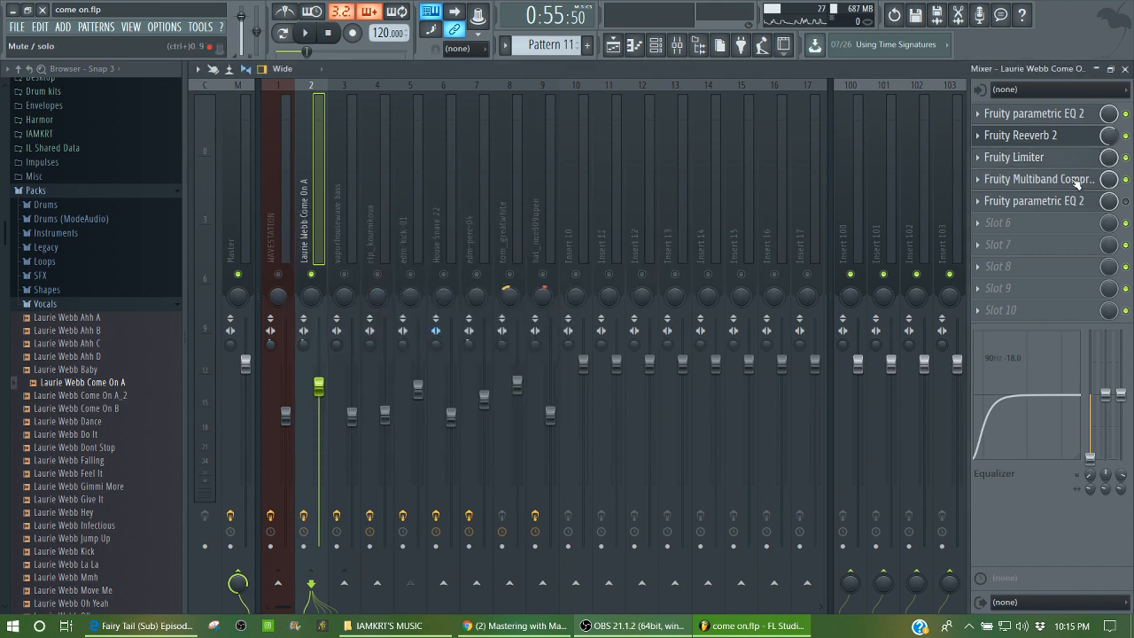
- Re-enable the vocal track's Fruity Multiband Compressor and look through its preset list without choosing one
left_click(1062, 181)
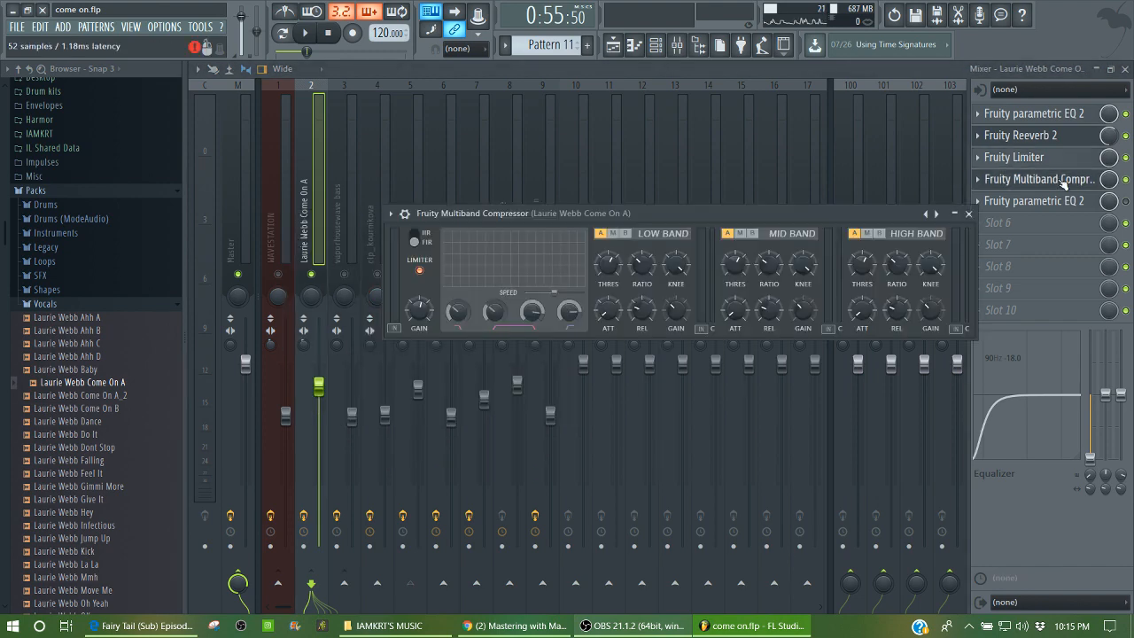
left_click(391, 212)
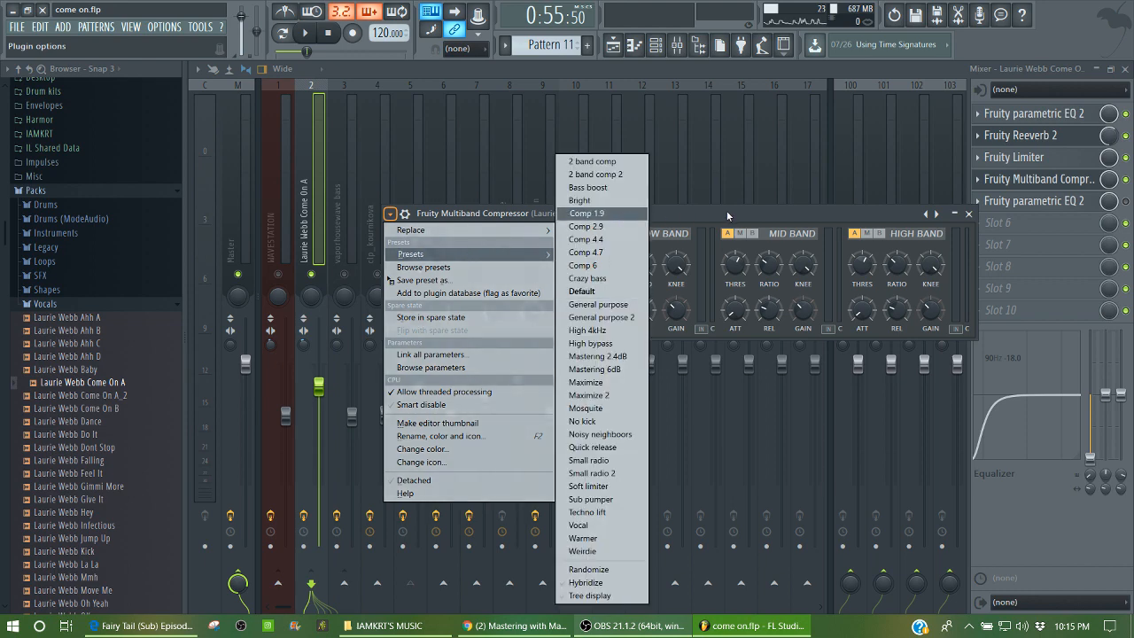
left_click(731, 215)
- Play the vocal track and compare its sound with the Fruity Multiband Compressor bypassed and enabled
key("space")
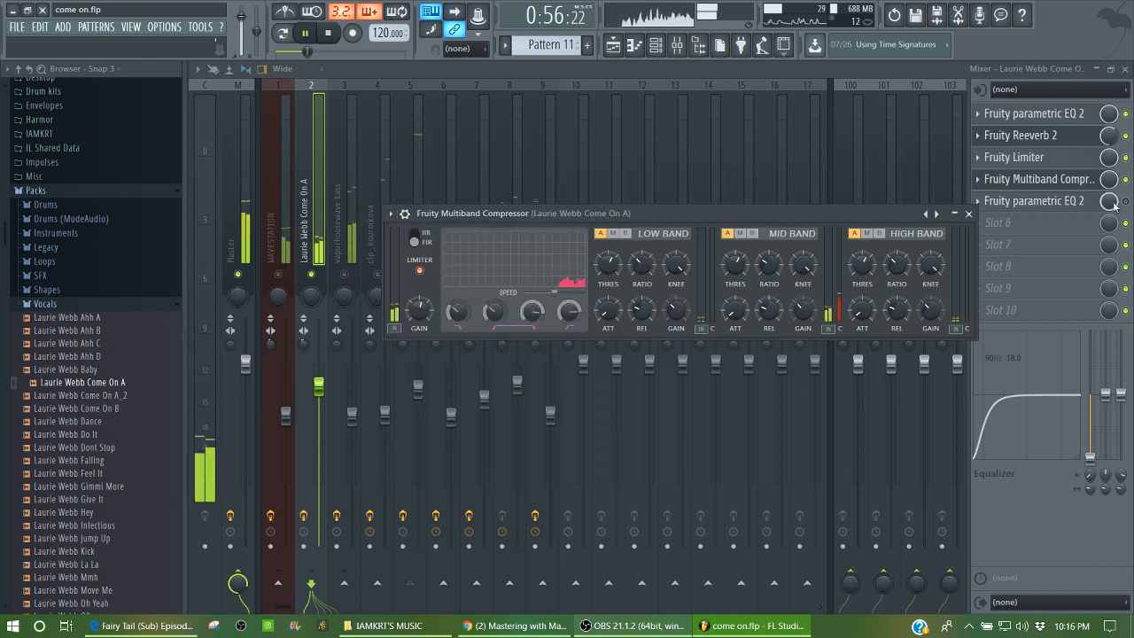
left_click(1126, 181)
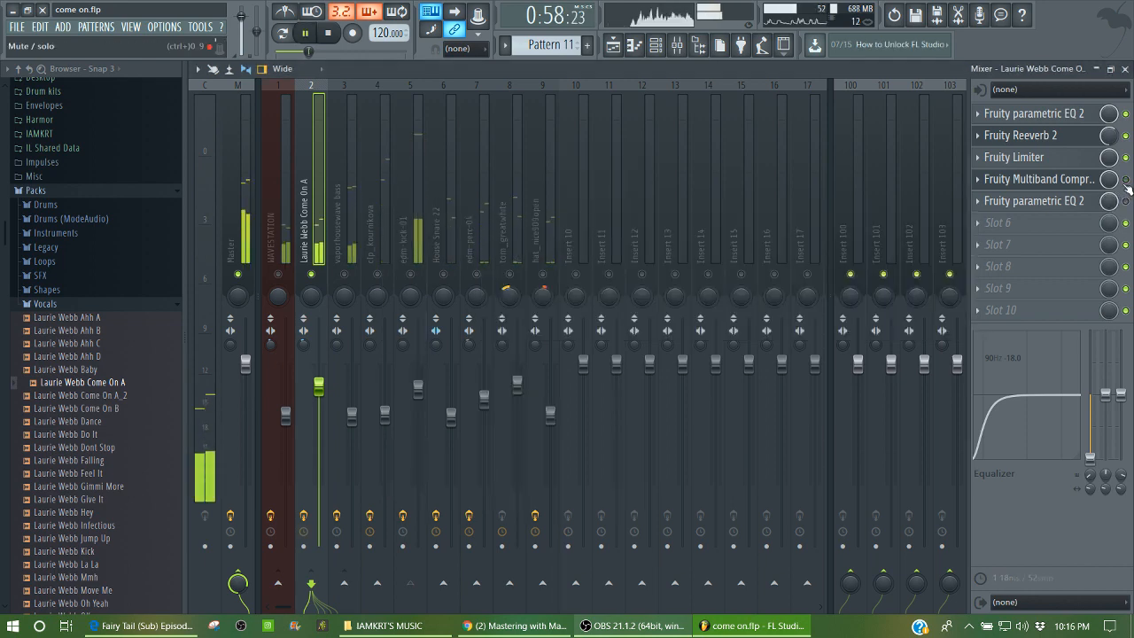
key("space")
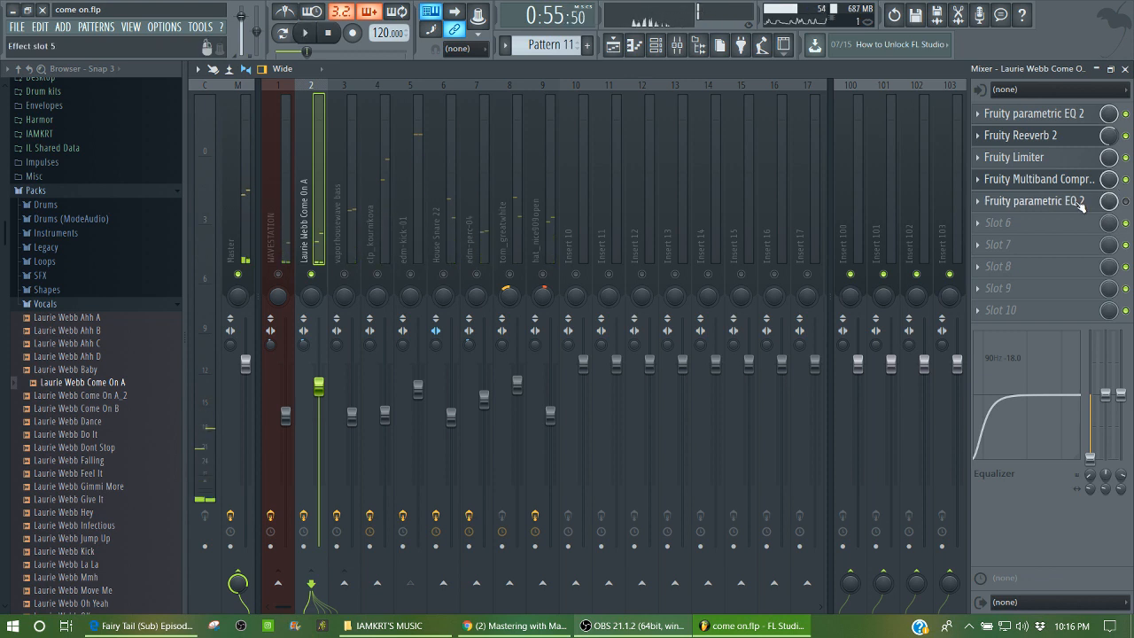
- Inspect the curve of the vocal track's second Fruity parametric EQ 2, re-enable it and listen to the track
left_click(1079, 202)
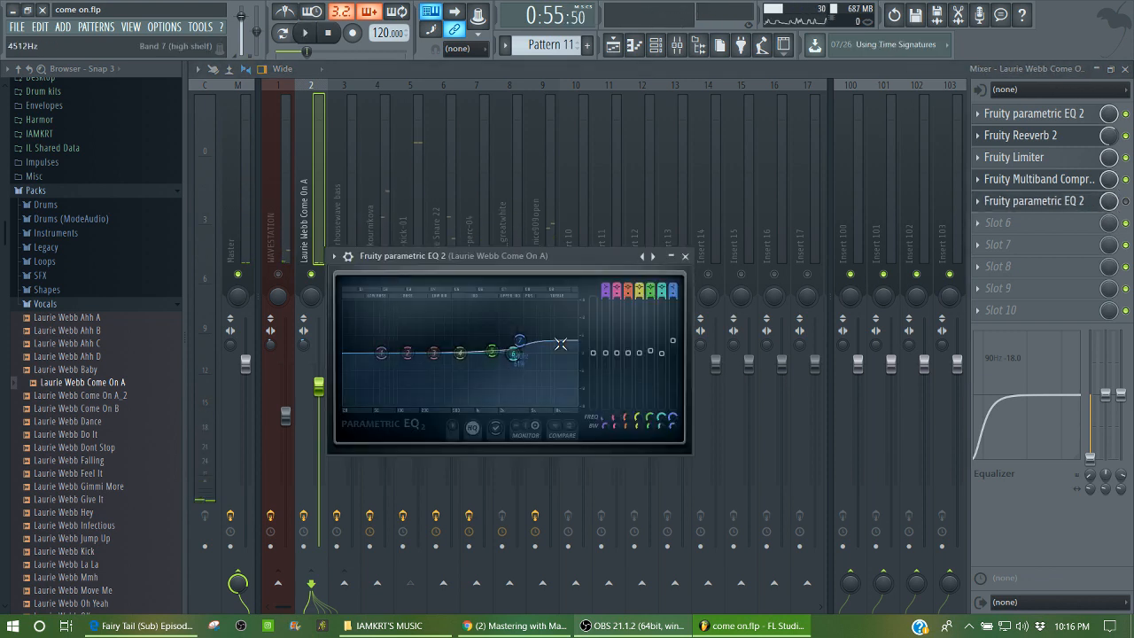
key("Escape")
key("space")
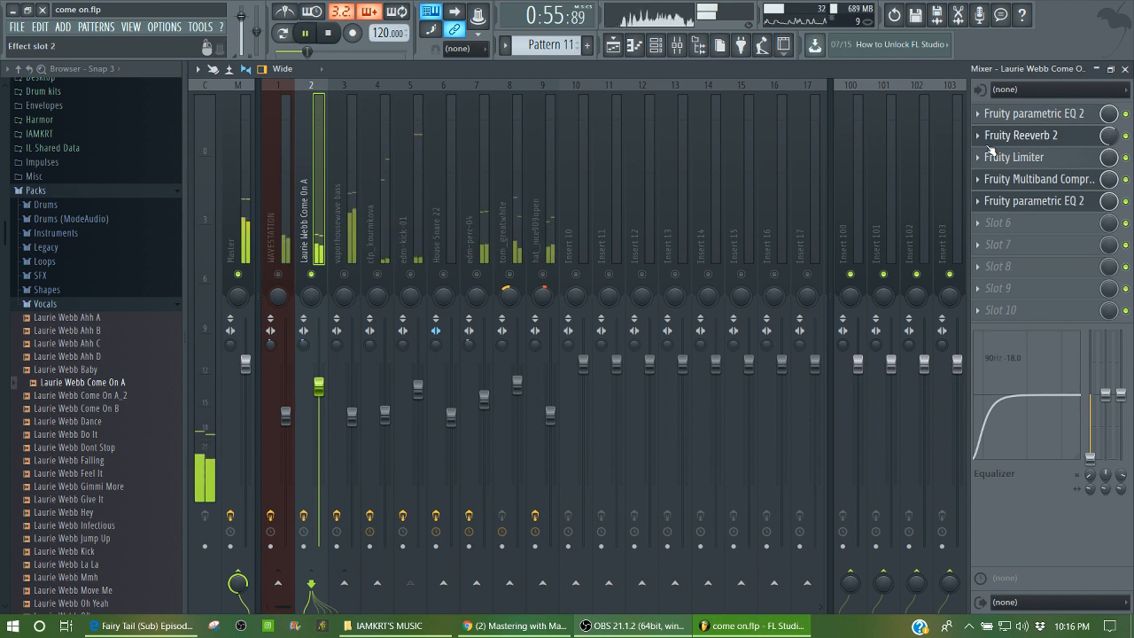
key("space")
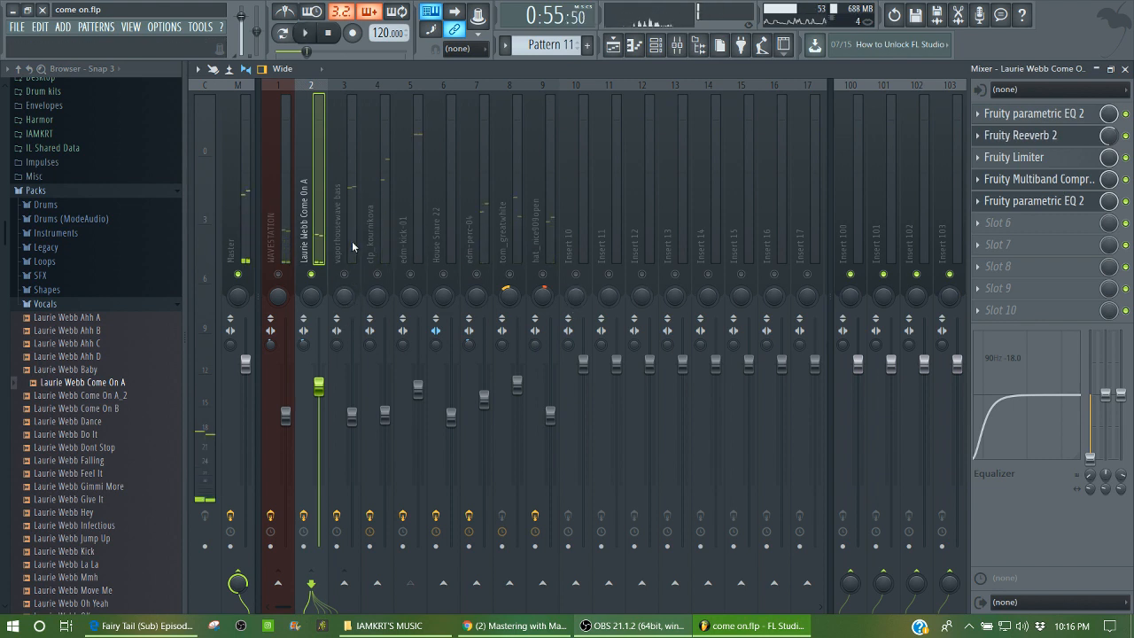
- Solo the vaporhousewave bass track, listen to it and inspect its Fruity parametric EQ 2 curve
left_click(349, 254)
key("space")
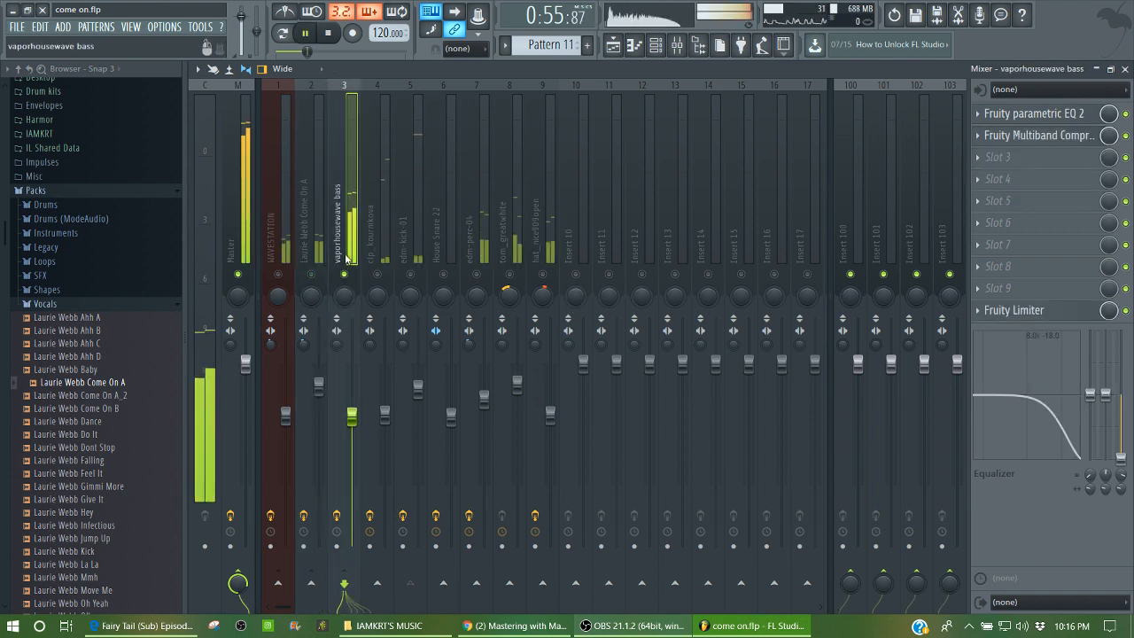
key("space")
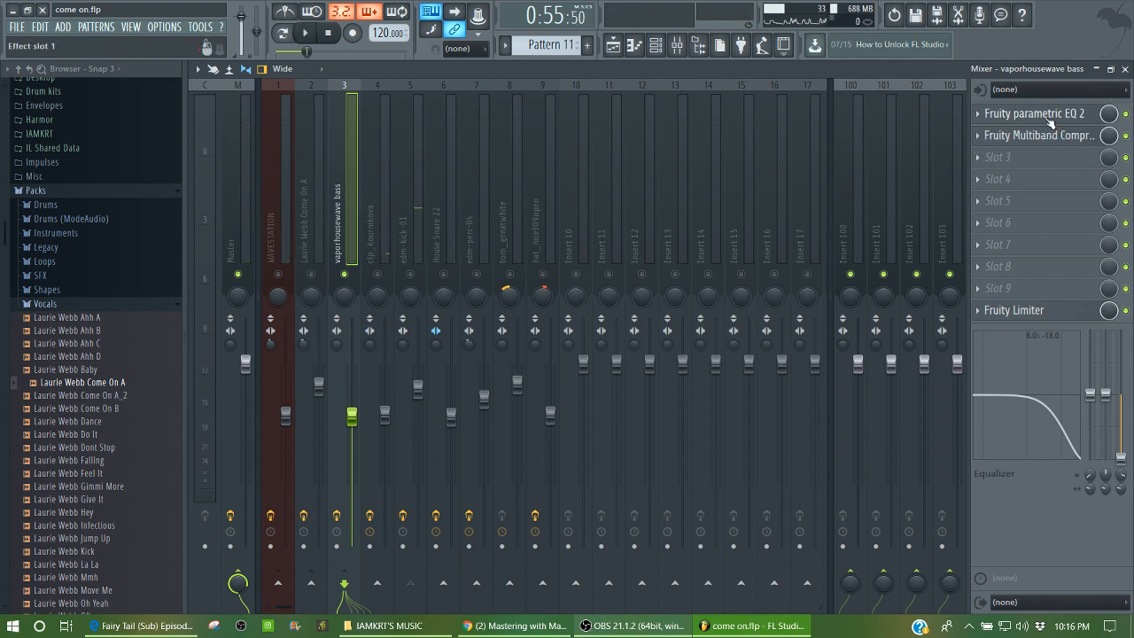
left_click(1035, 114)
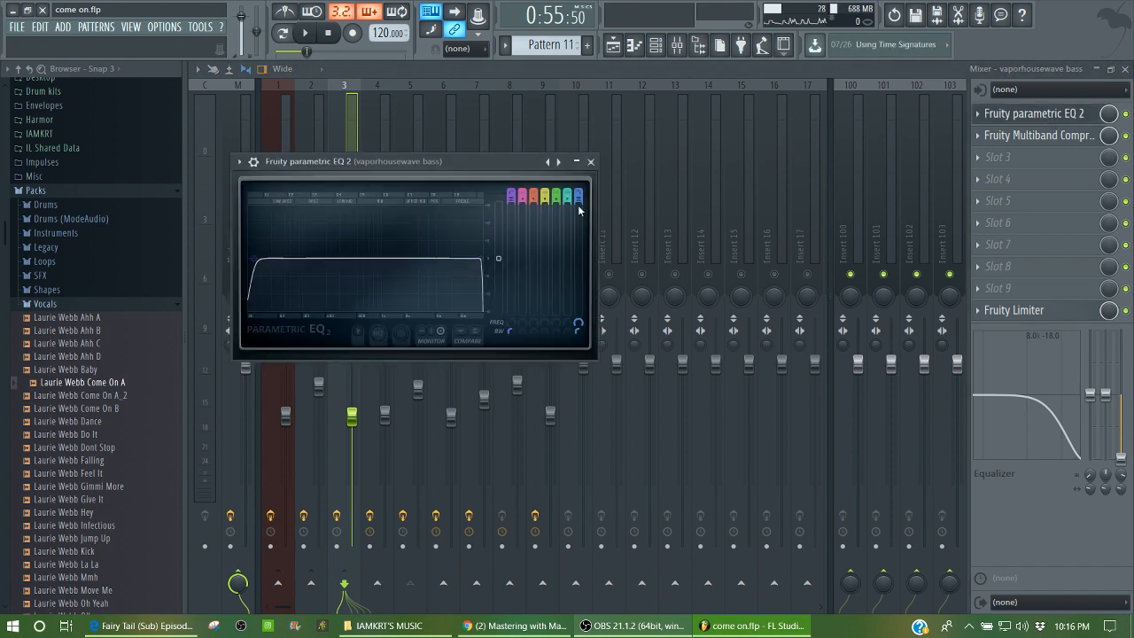
left_click(591, 162)
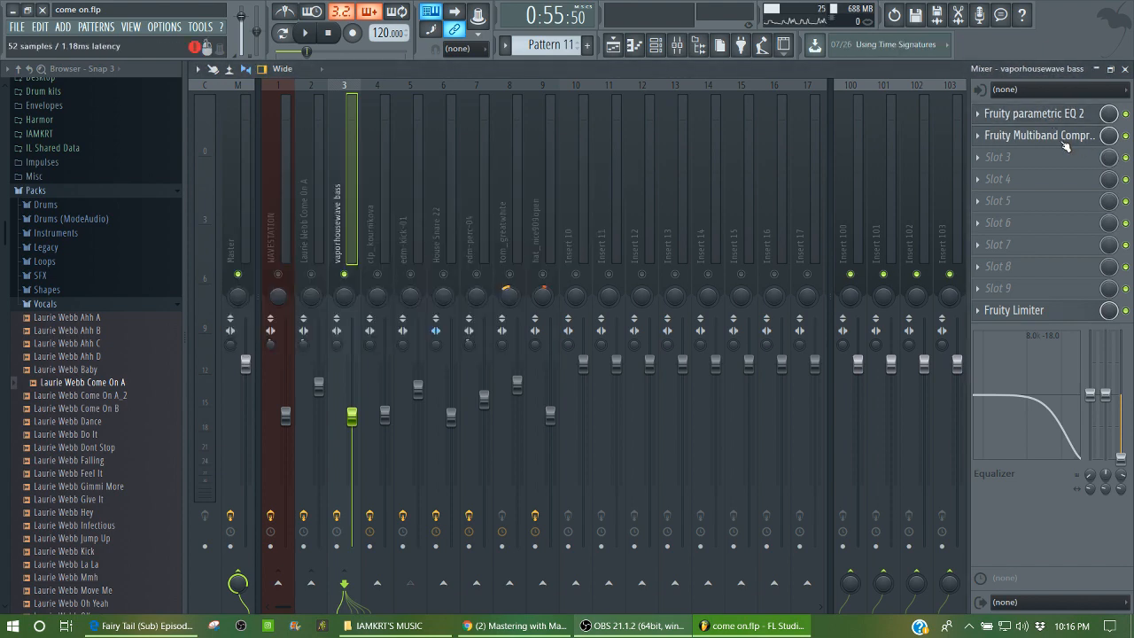
- Look through the bass track's Fruity Multiband Compressor presets without choosing one and play the bass again
left_click(1034, 136)
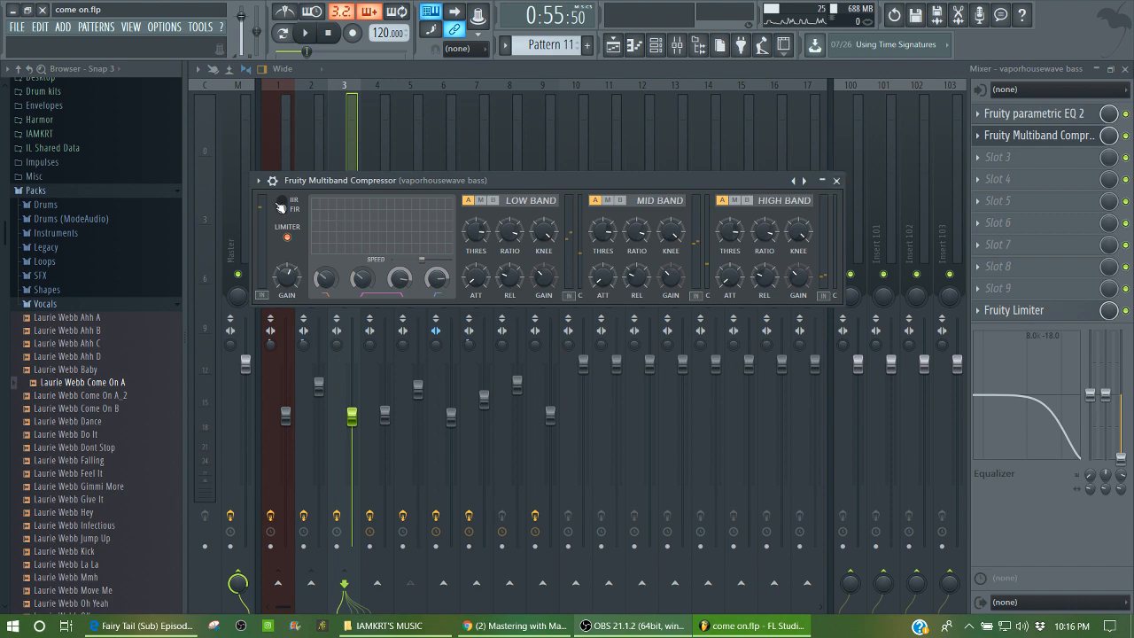
left_click(258, 179)
mouse_move(350, 222)
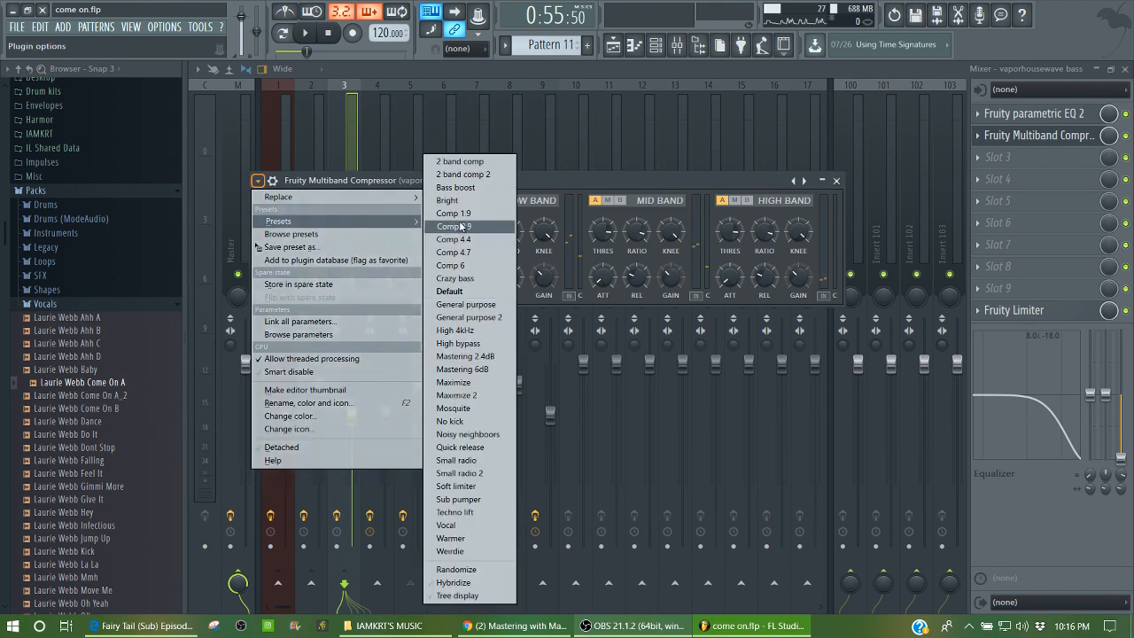
left_click(728, 70)
left_click(729, 70)
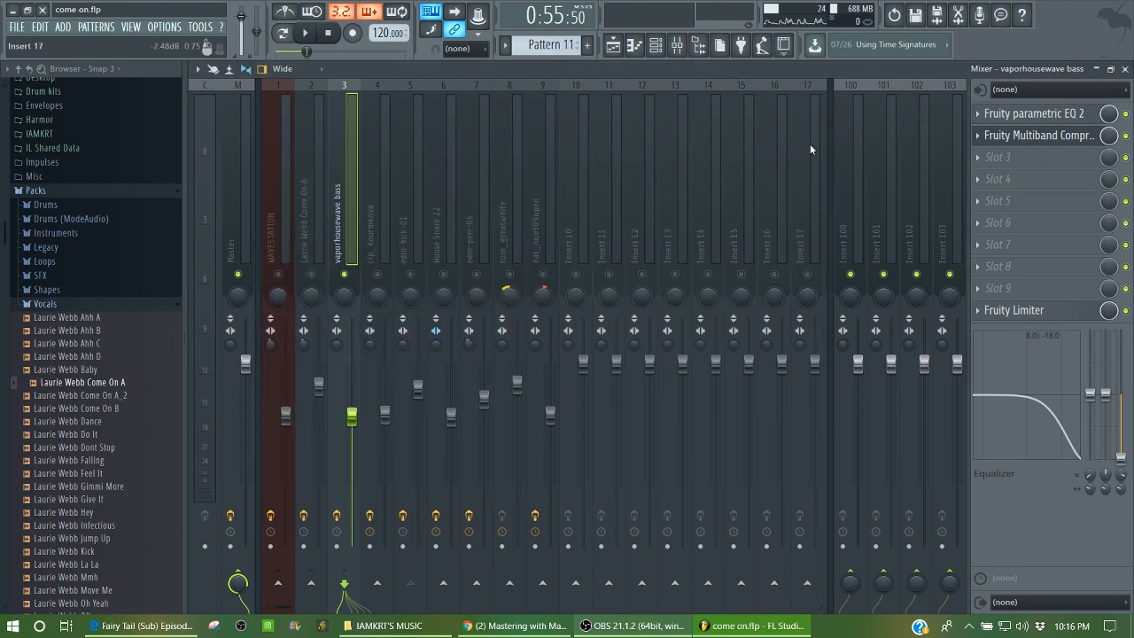
key("space")
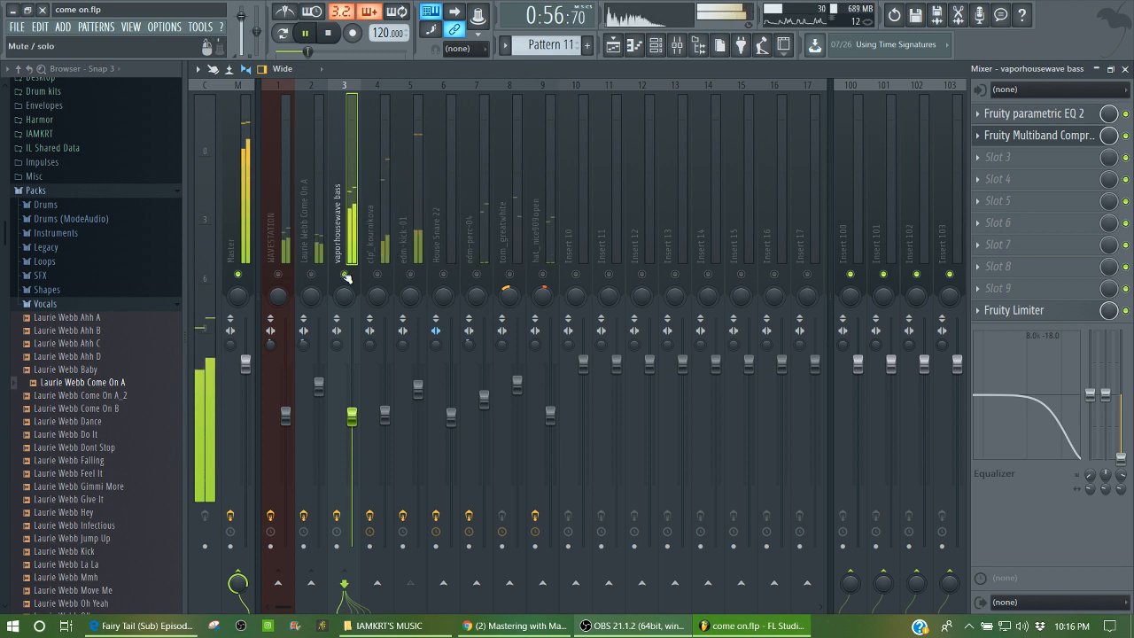
- Solo the clp_kournikova track, listen to it and examine its Fruity parametric EQ 2 bands
left_click(375, 259)
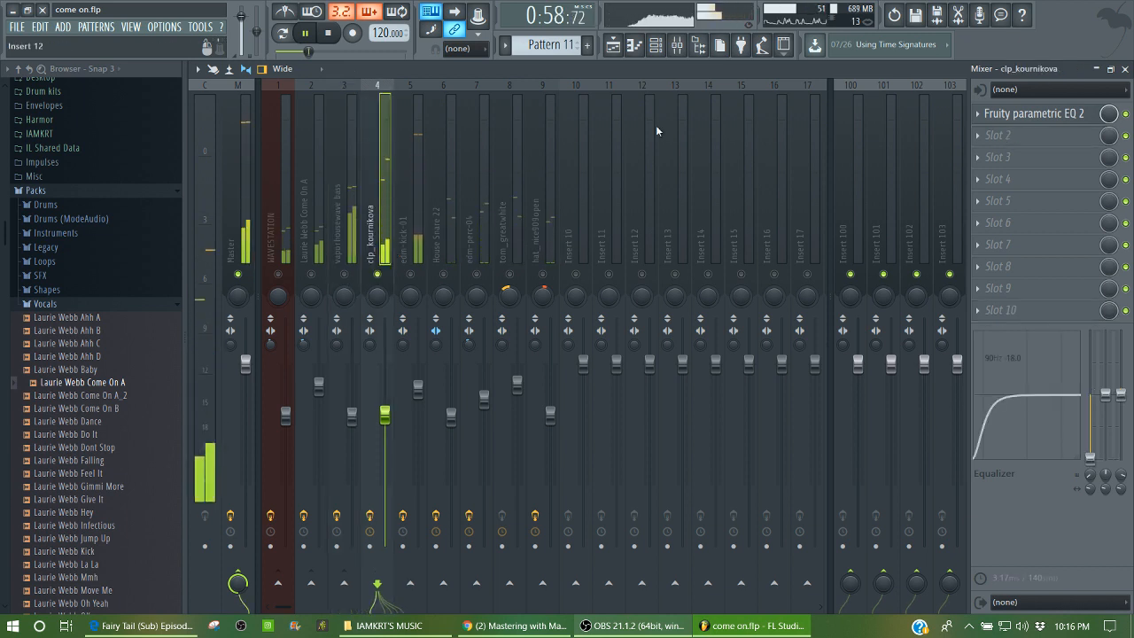
key("space")
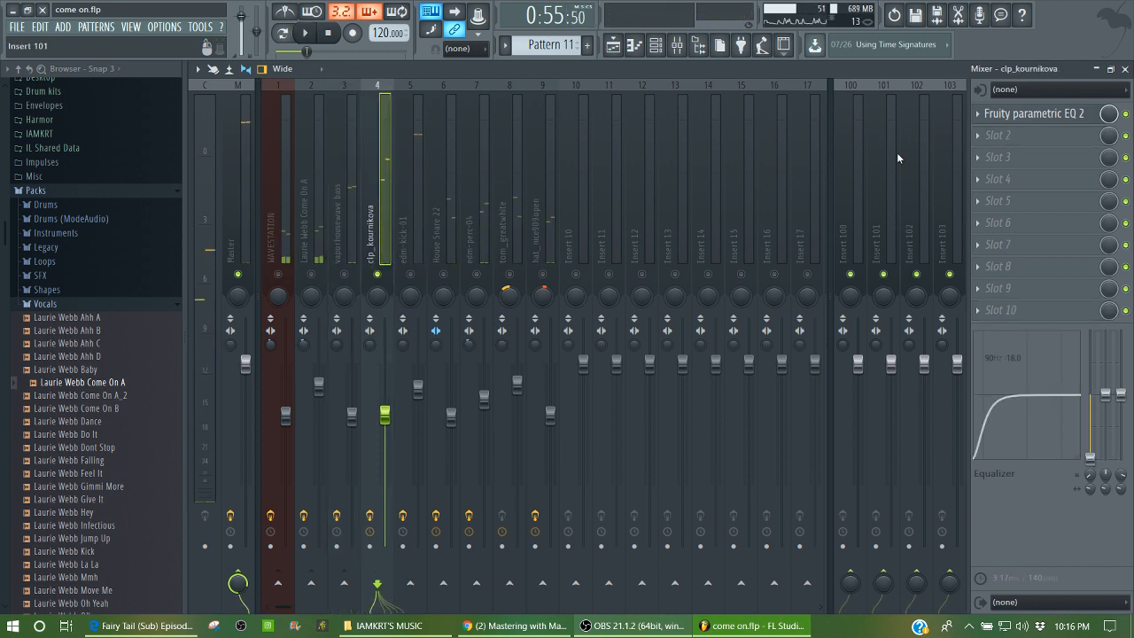
left_click(1044, 122)
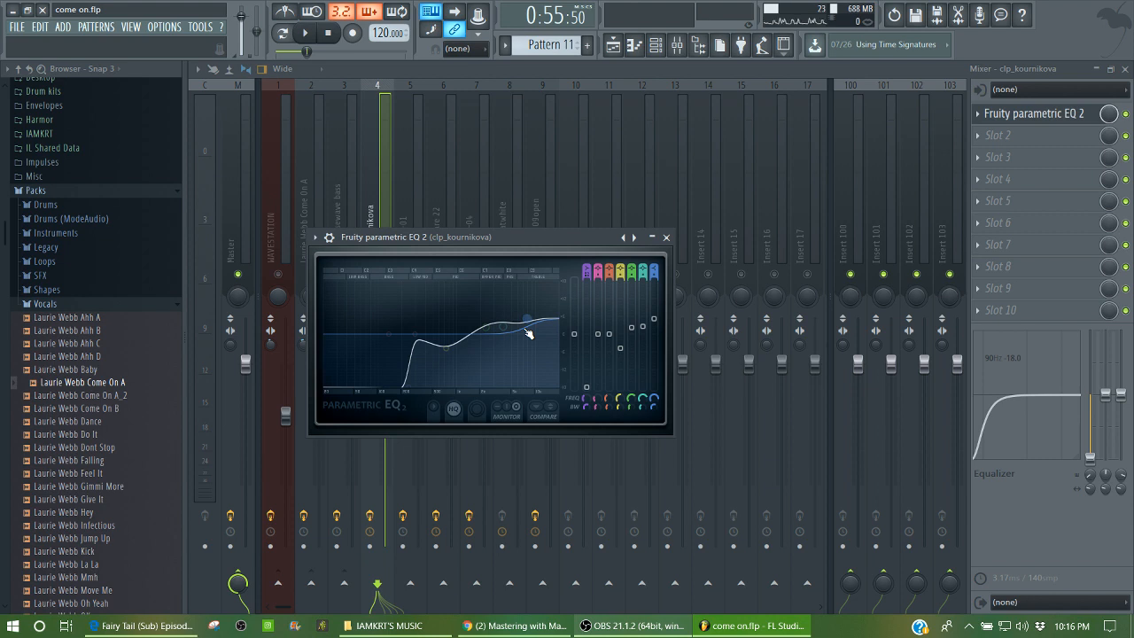
left_click_drag(529, 334, 449, 348)
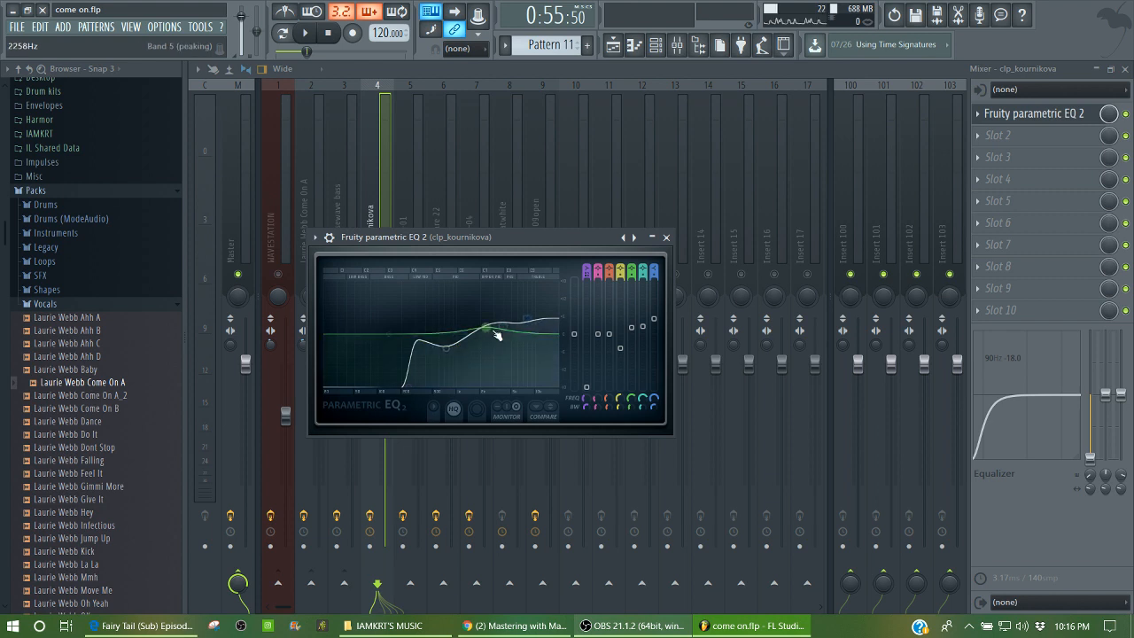
- Play the clap track and compare its sound with the Fruity parametric EQ 2 bypassed and enabled
key("space")
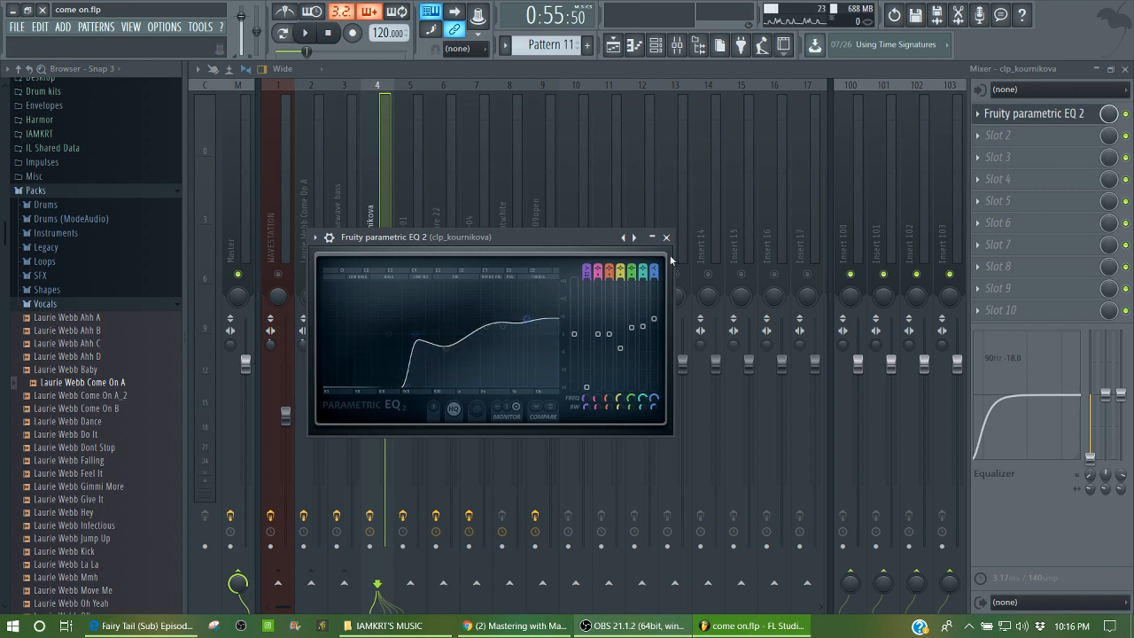
left_click(1124, 113)
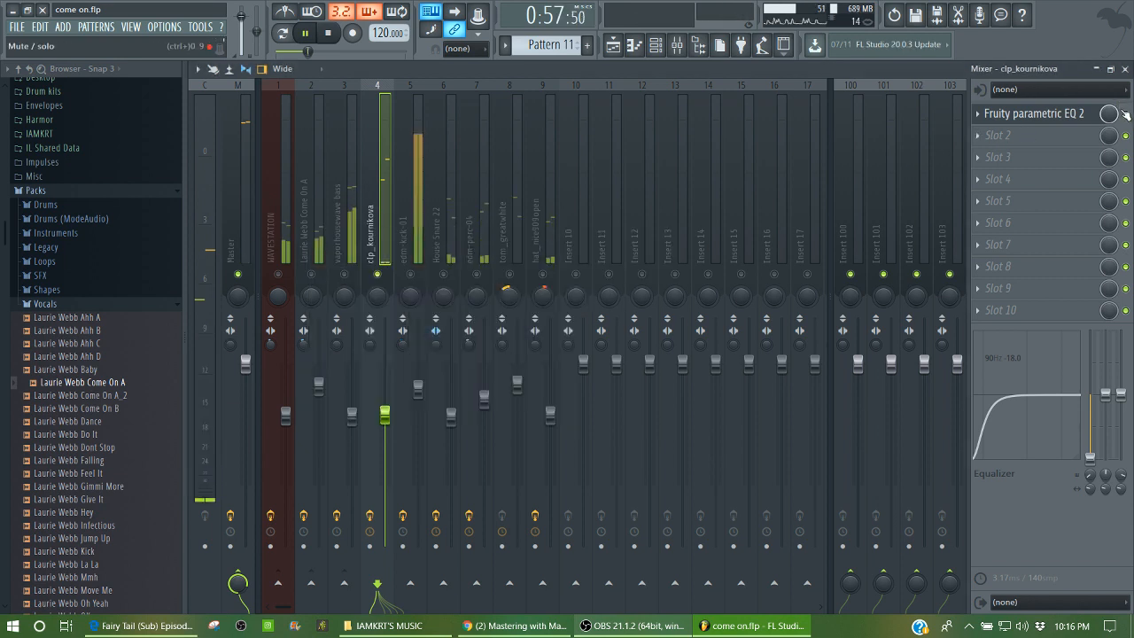
key("space")
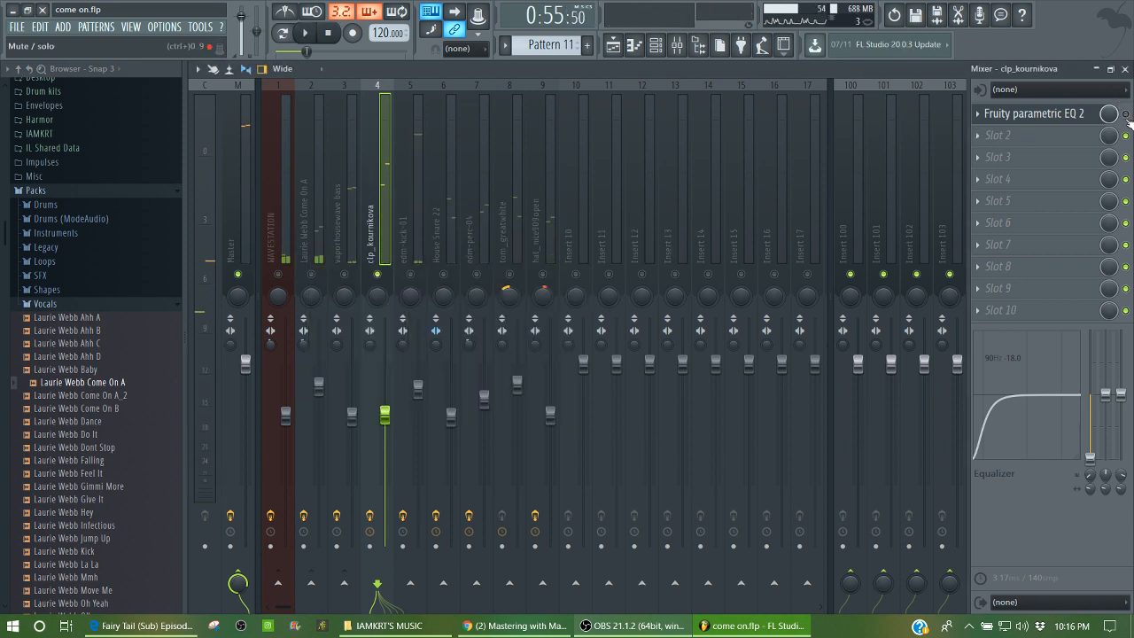
key("space")
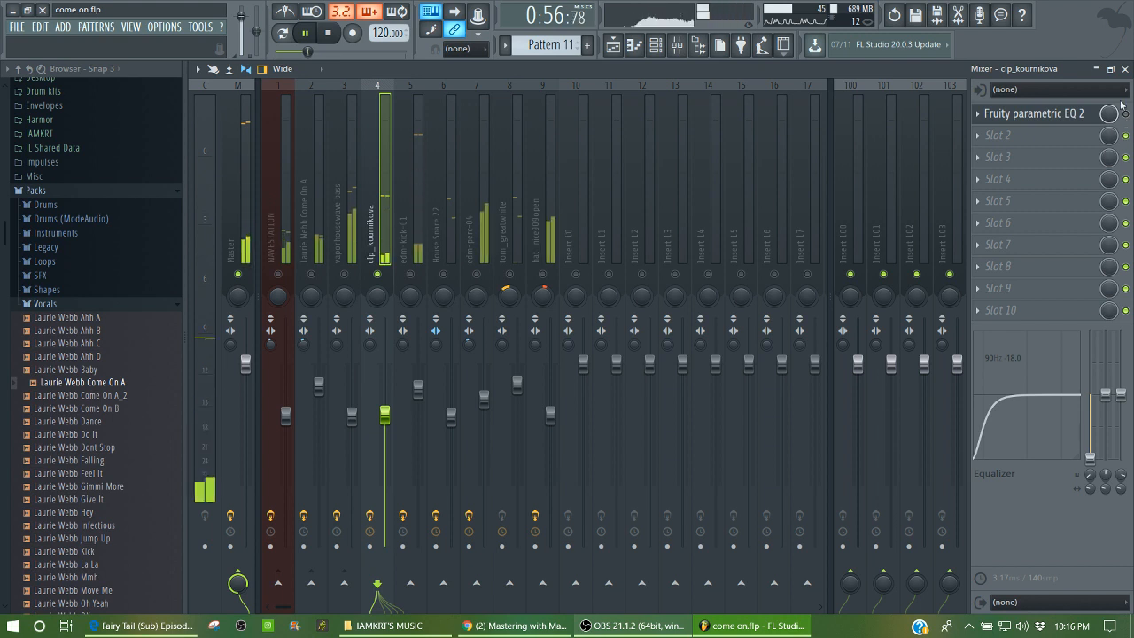
key("space")
left_click(1123, 110)
key("space")
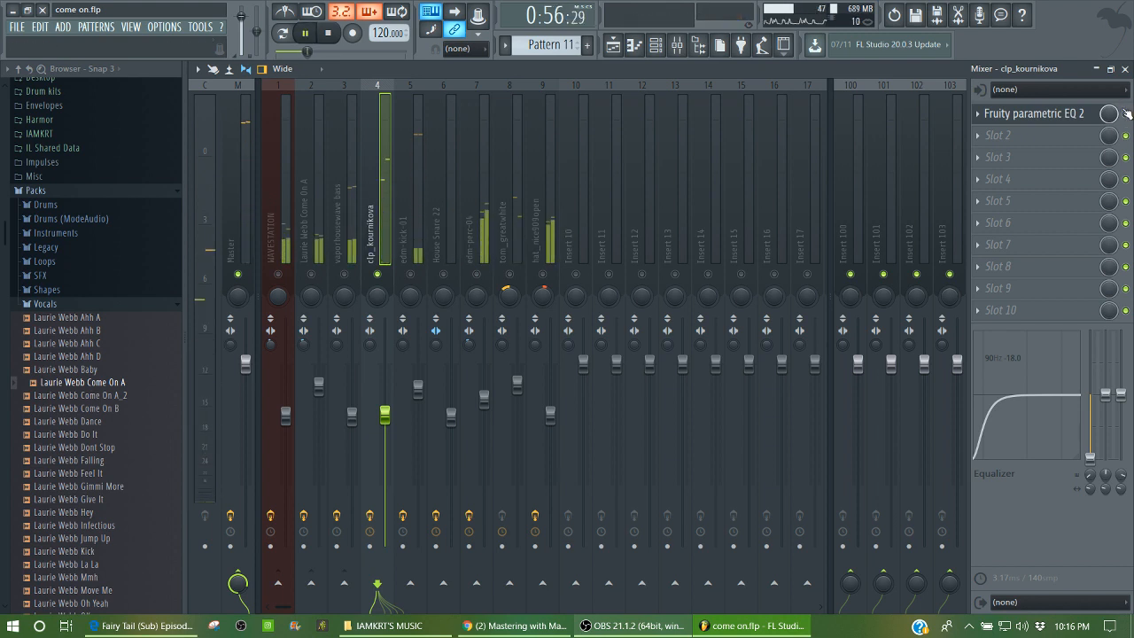
key("space")
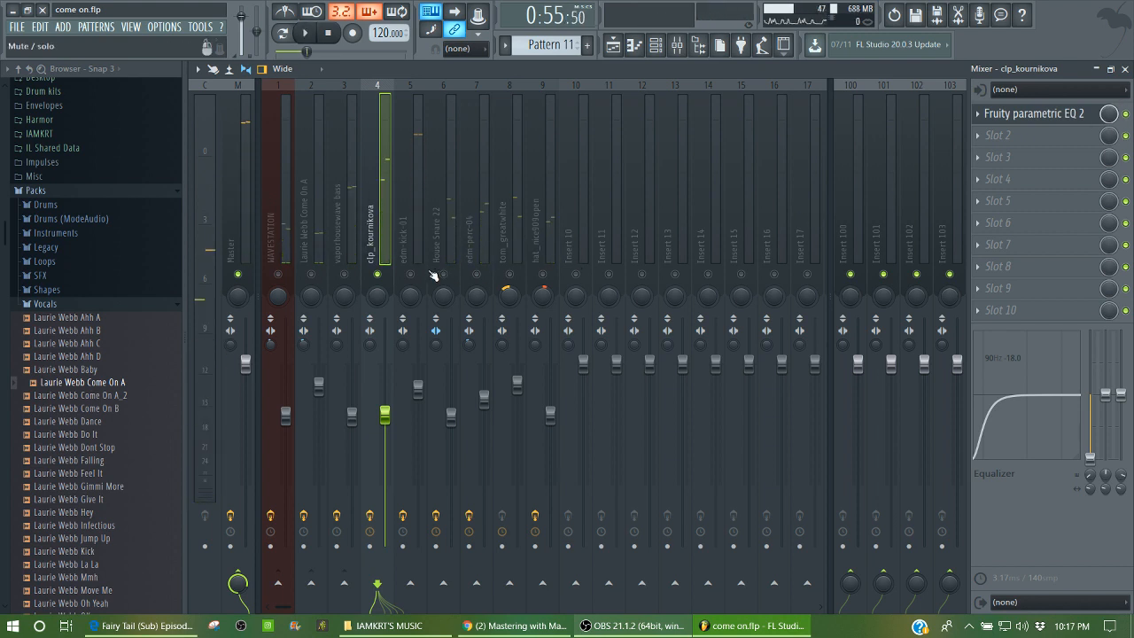
- Solo the edm-kick-01 track by muting the other tracks and play it
left_click(409, 270)
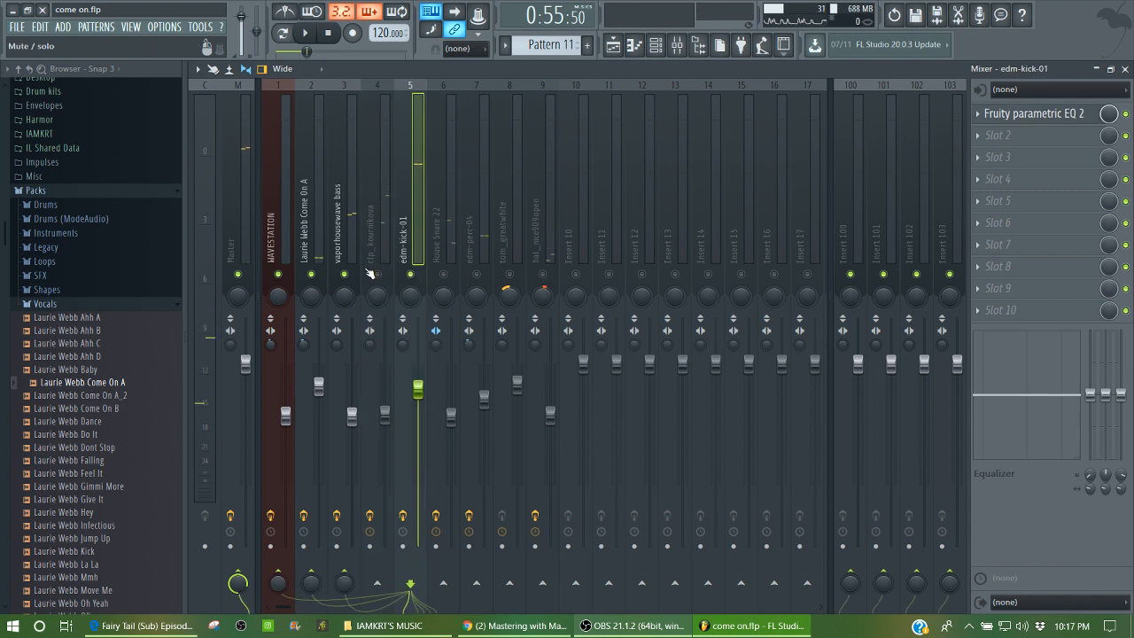
left_click_drag(370, 273, 248, 274)
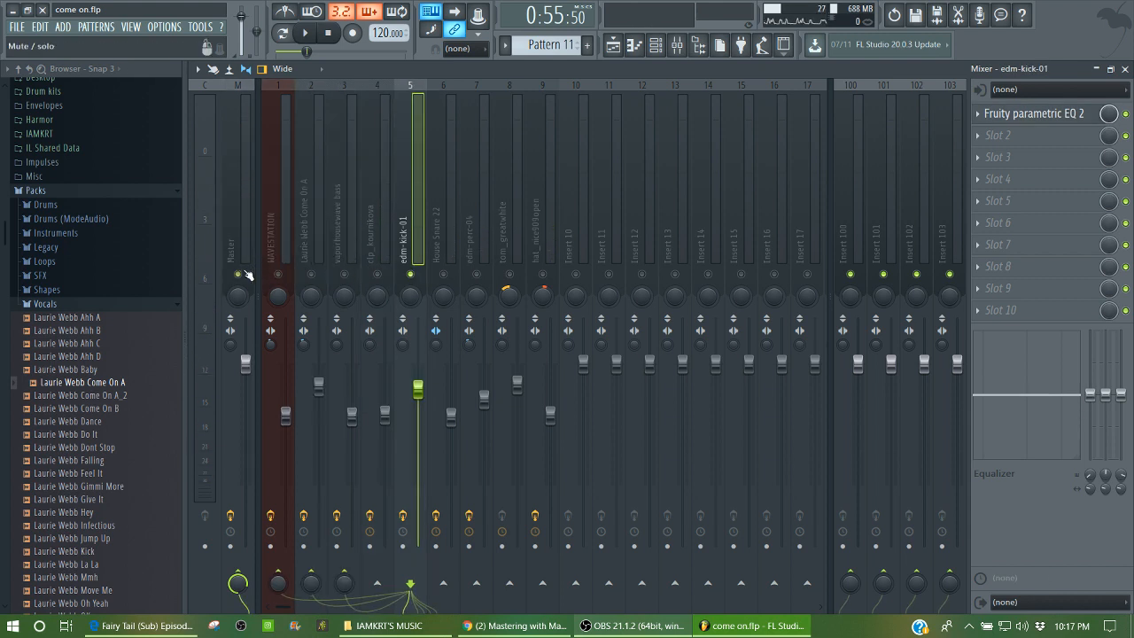
key("space")
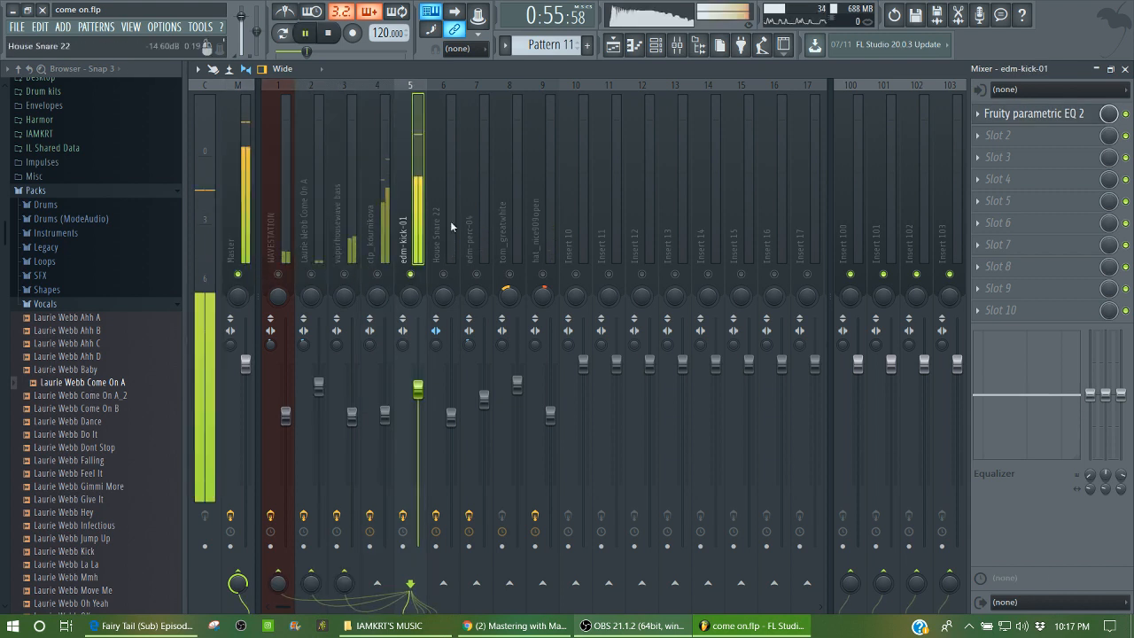
- Examine the kick's Fruity parametric EQ 2 bands during playback and close the plugin
left_click(1030, 114)
key("space")
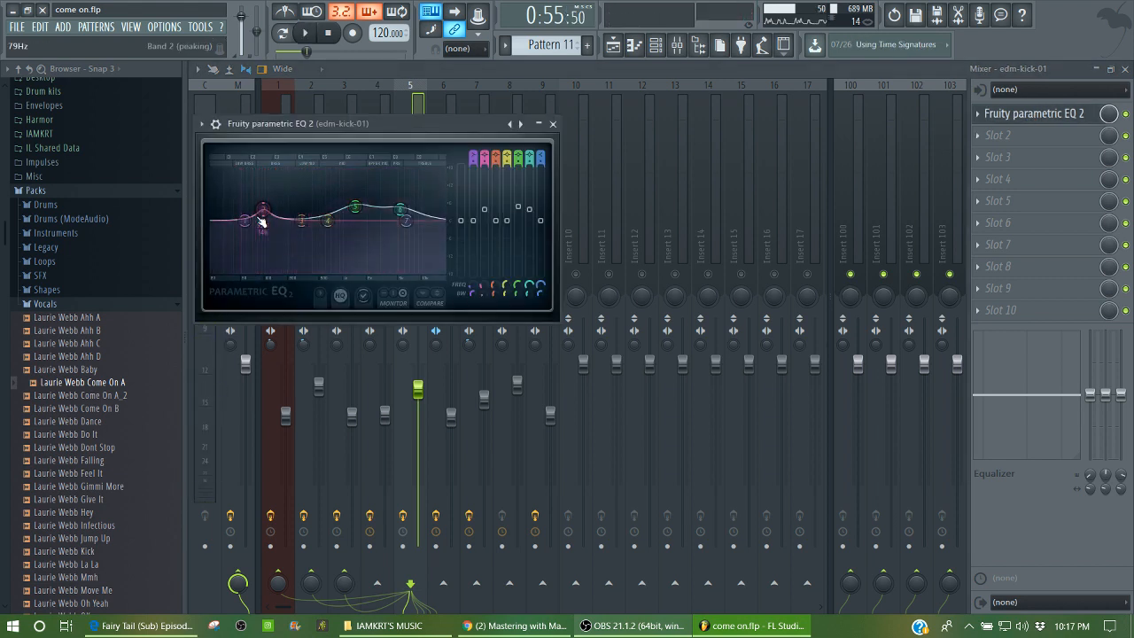
key("space")
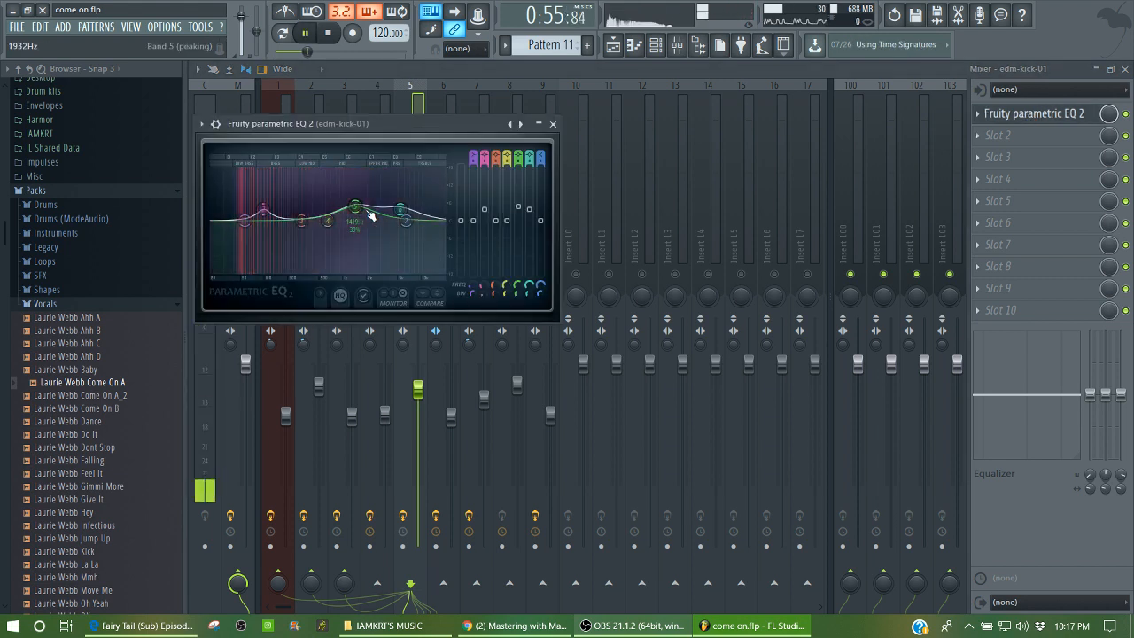
left_click(552, 123)
key("space")
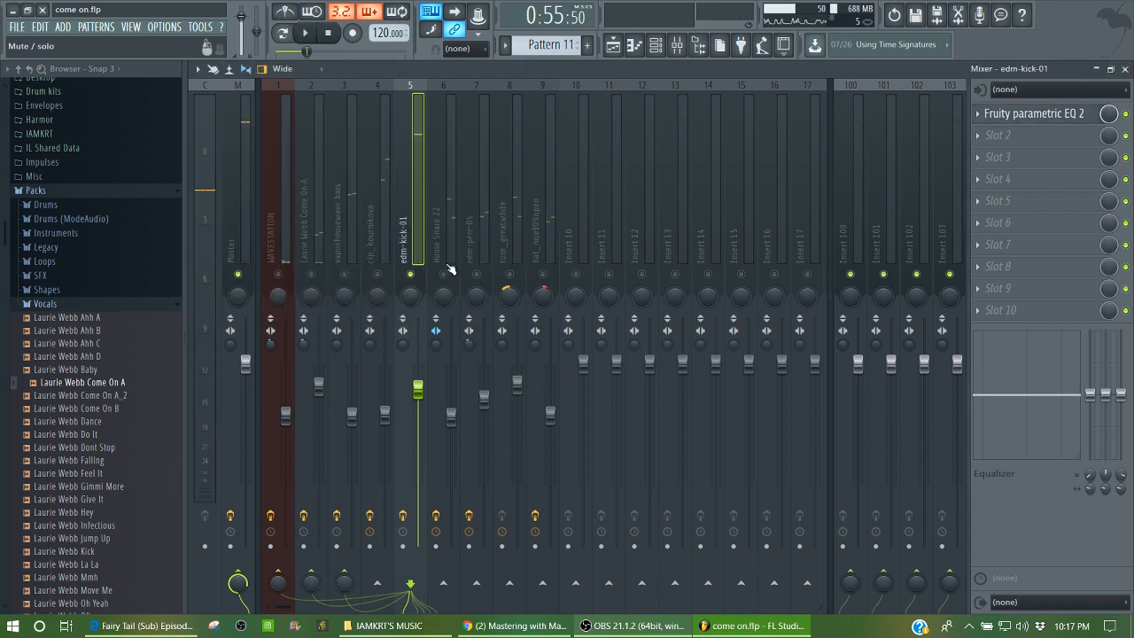
- Solo the House Snare 22 track and inspect its Fruity parametric EQ 2 curve during playback
left_click(446, 256)
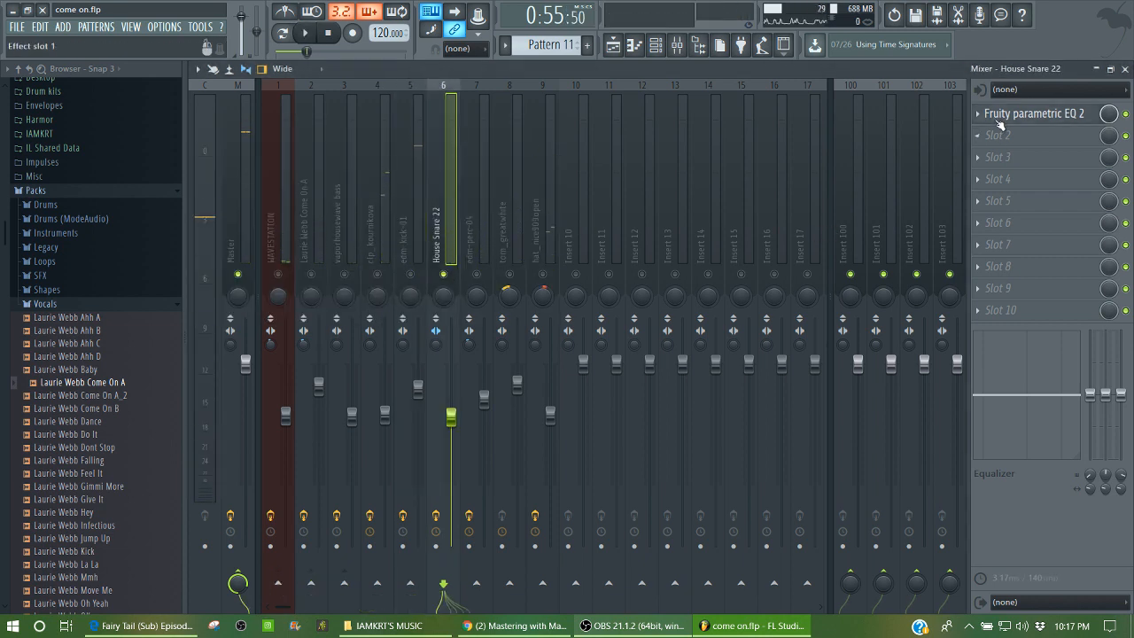
left_click(1032, 114)
key("space")
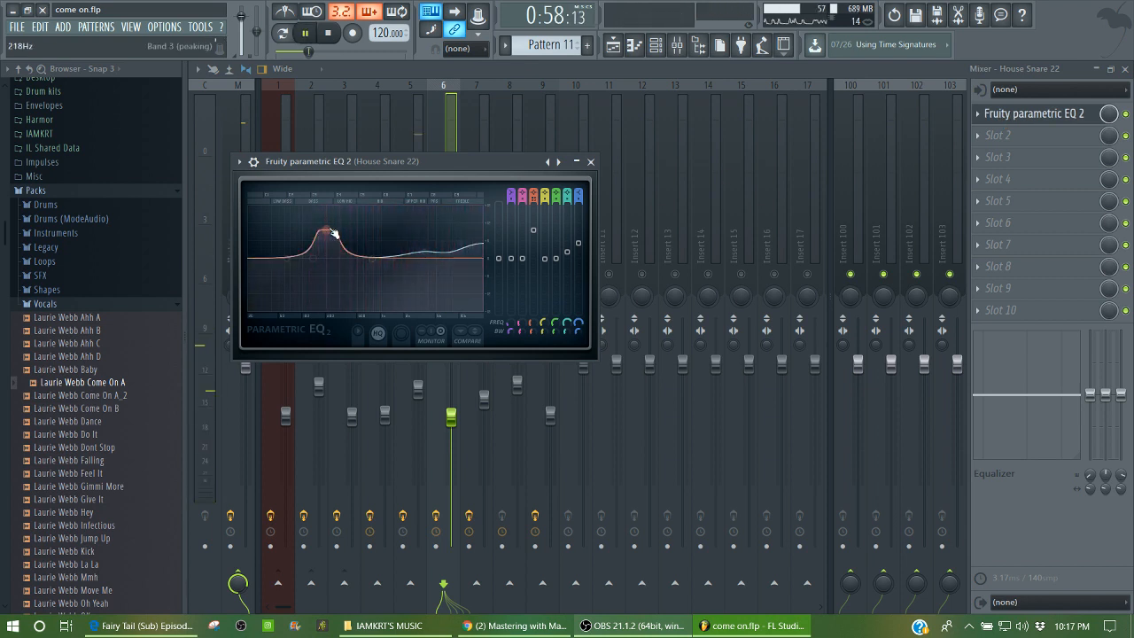
left_click(589, 161)
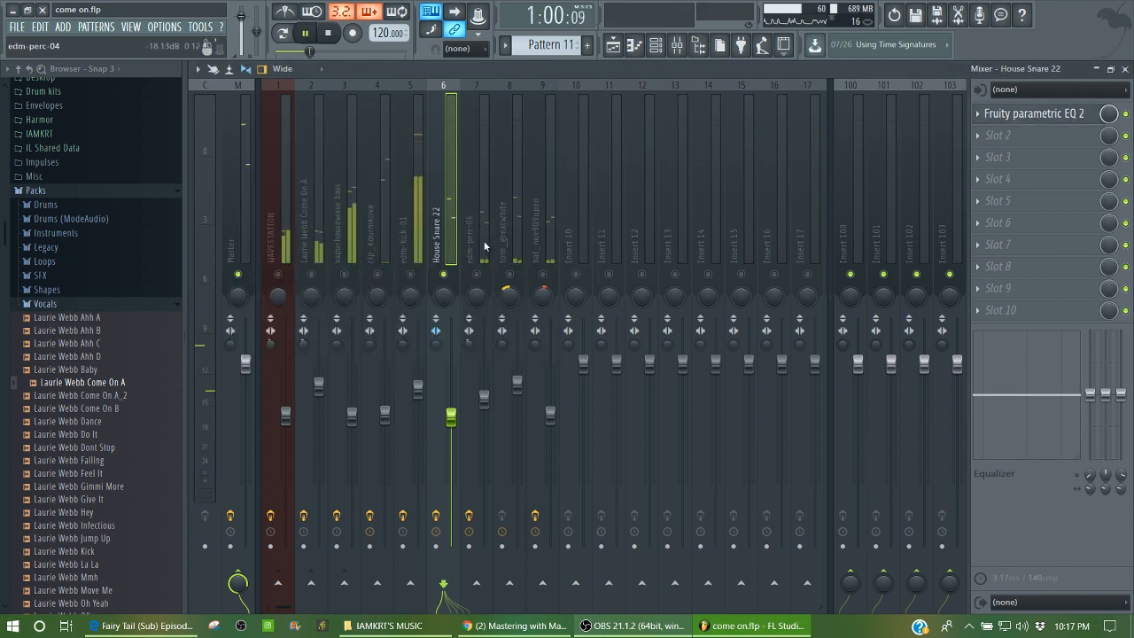
- Solo the edm-perc-04 track, listen to it and inspect its Stereo Expander settings
left_click(485, 232)
key("space")
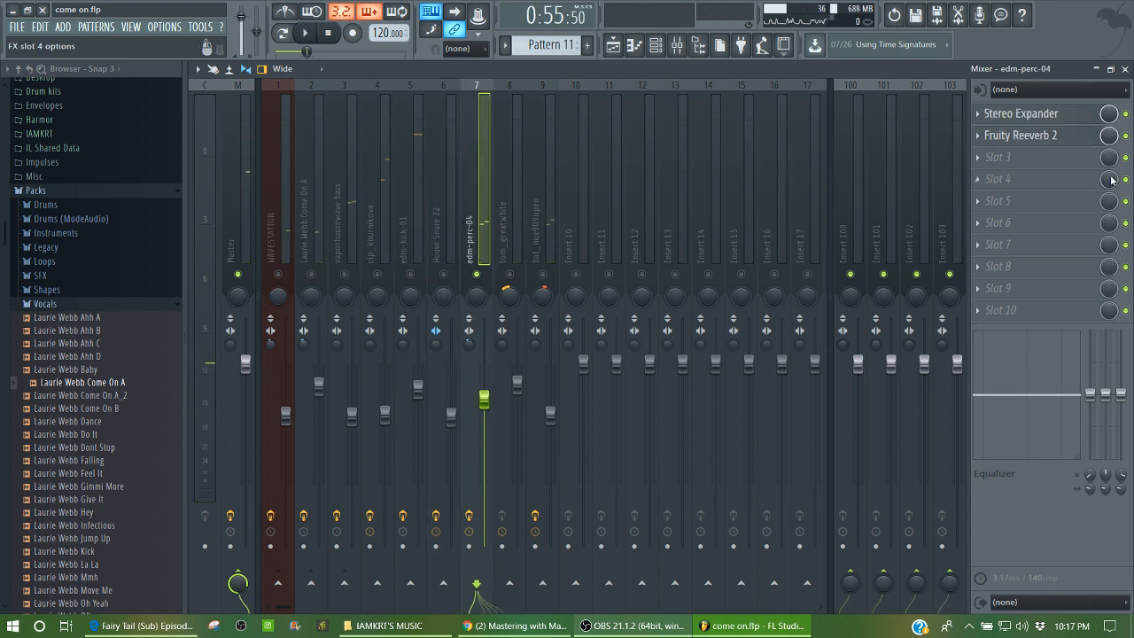
left_click(1046, 123)
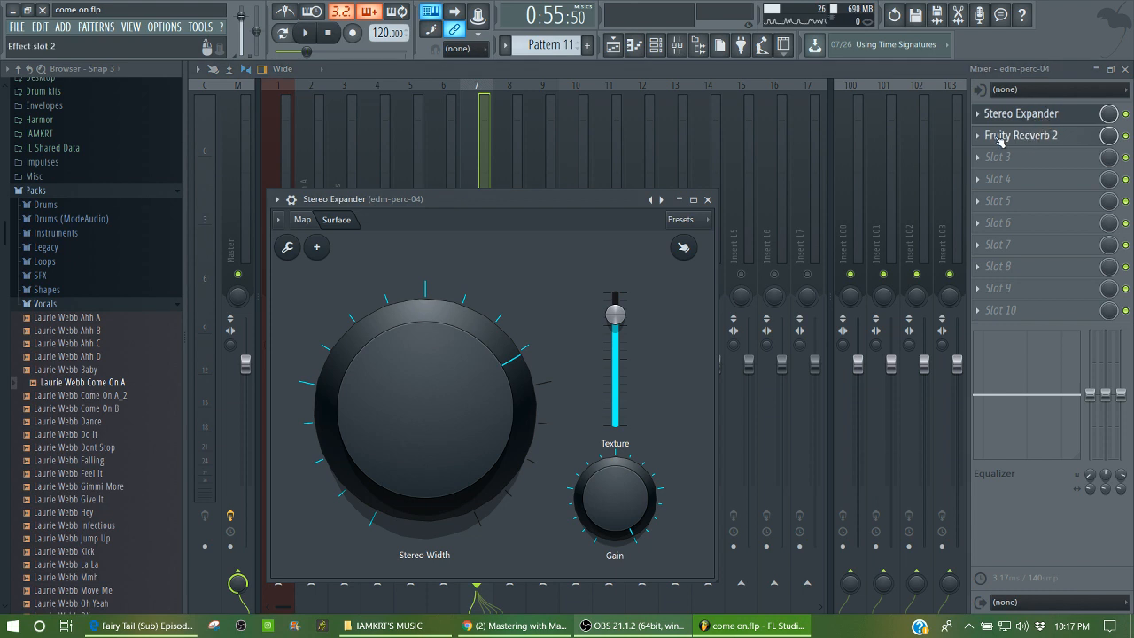
left_click(708, 200)
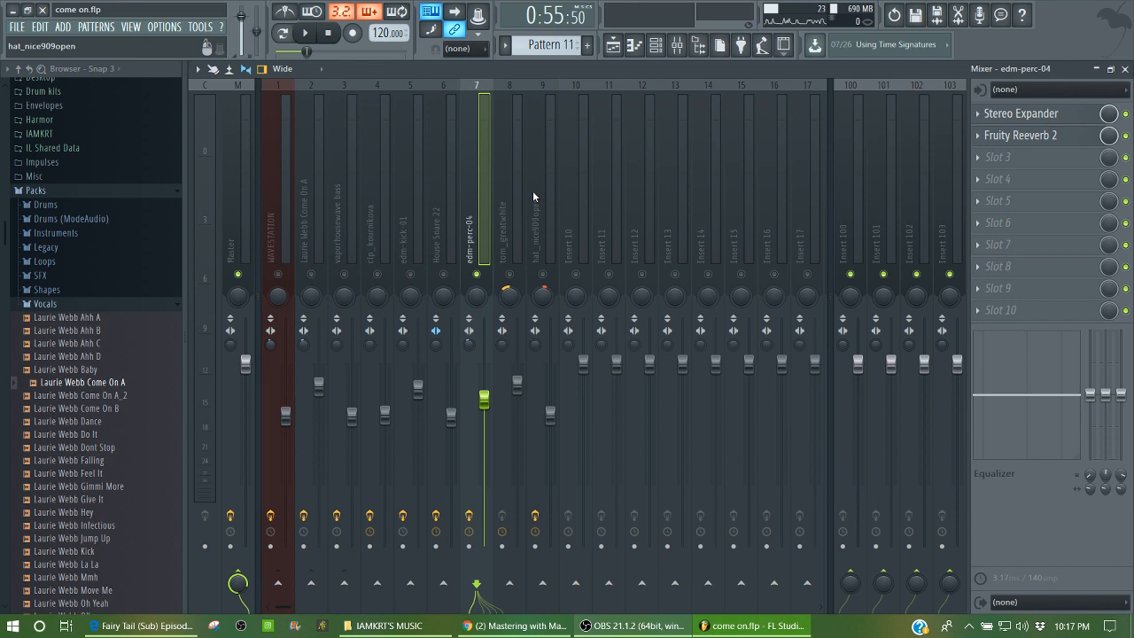
- Solo the tom_greatwhite track, then the hat_nice909open track, and listen to each during playback
left_click(508, 250)
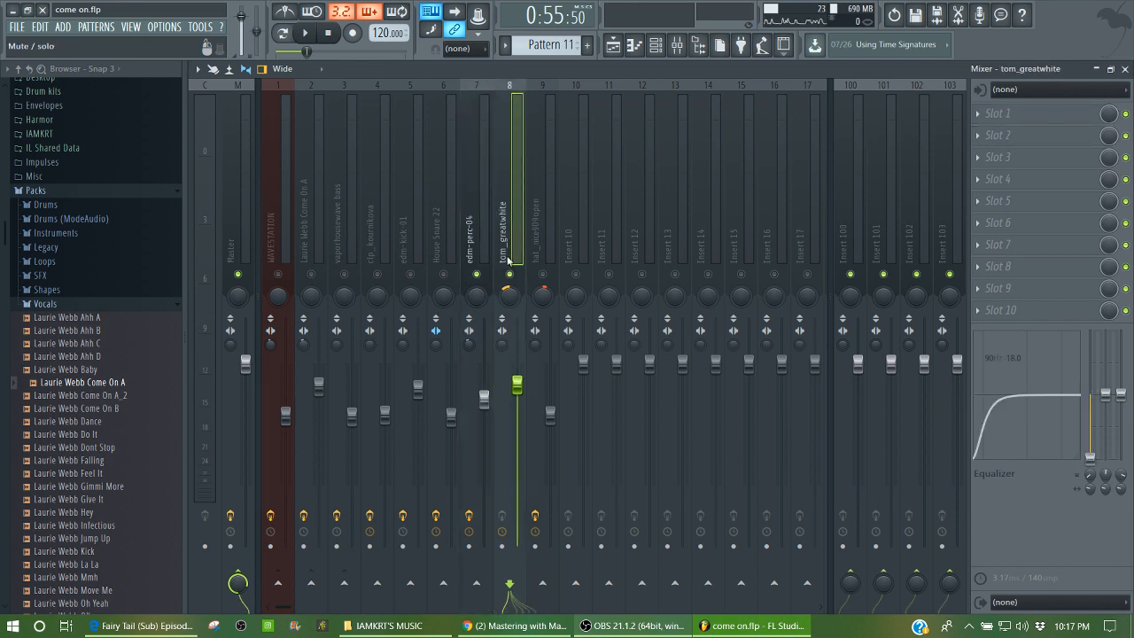
key("space")
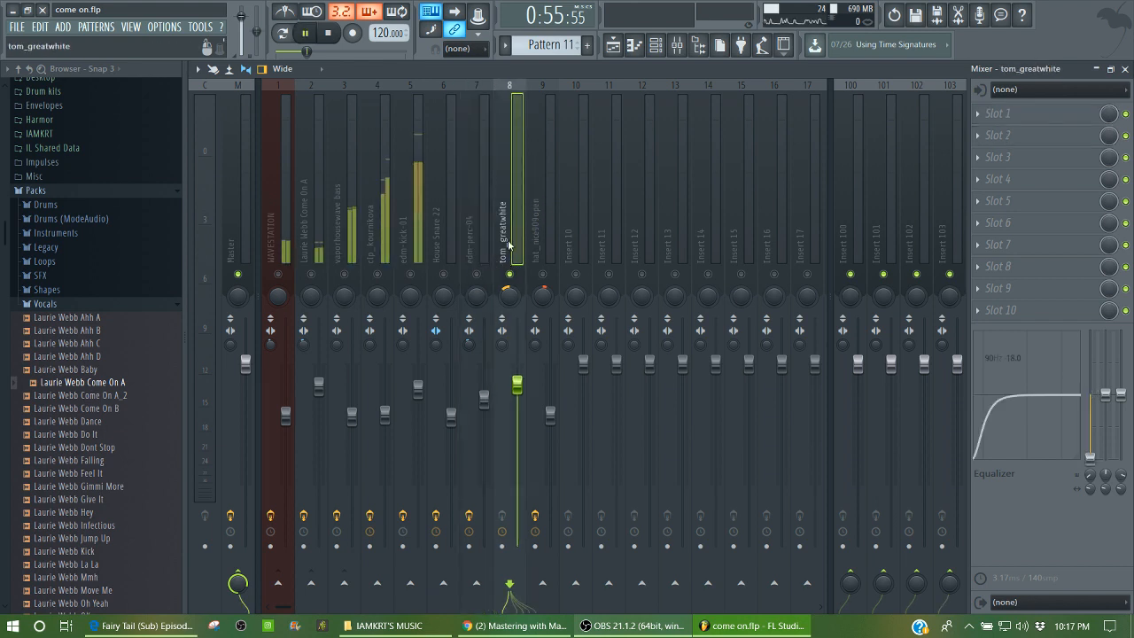
left_click(544, 281)
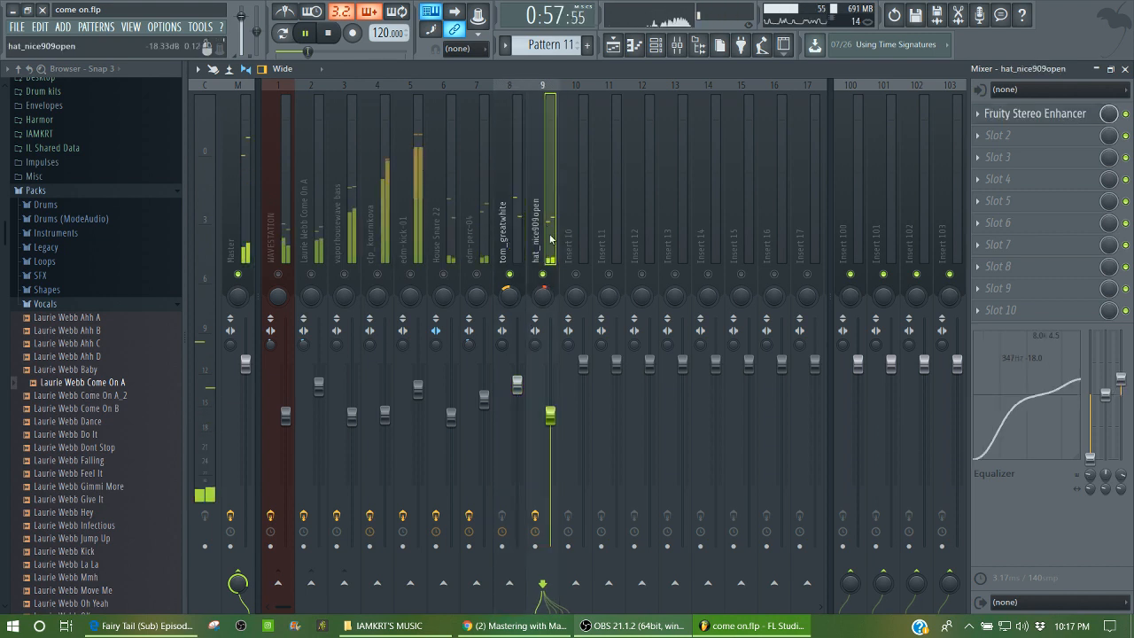
key("space")
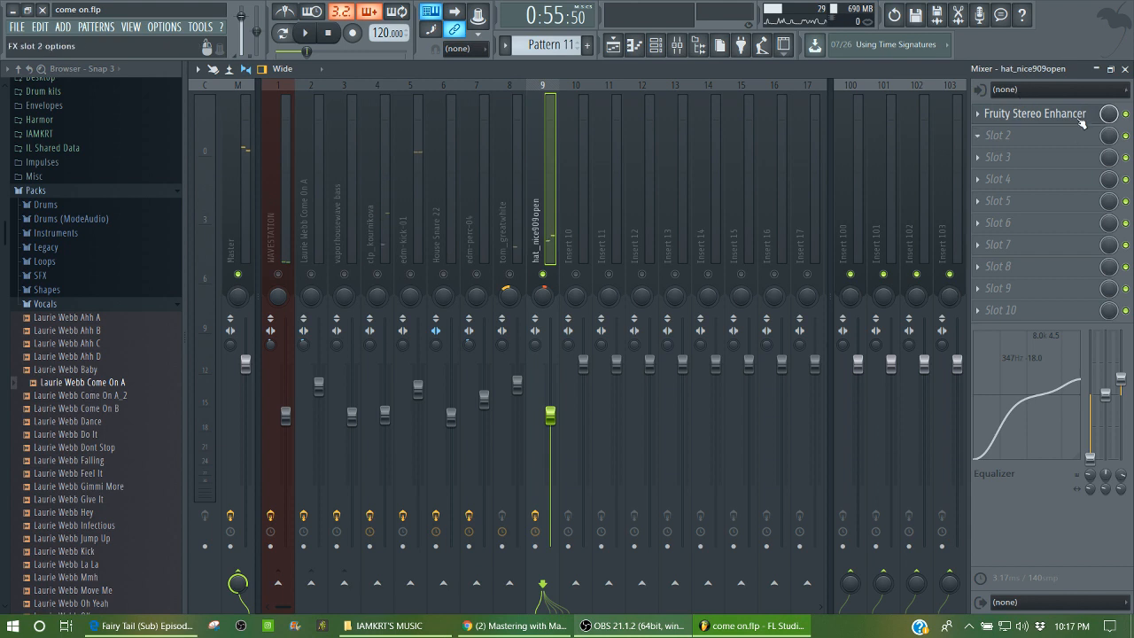
- Inspect the Fruity Stereo Enhancer settings on hat_nice909open during playback, then close the plugin and stop
key("space")
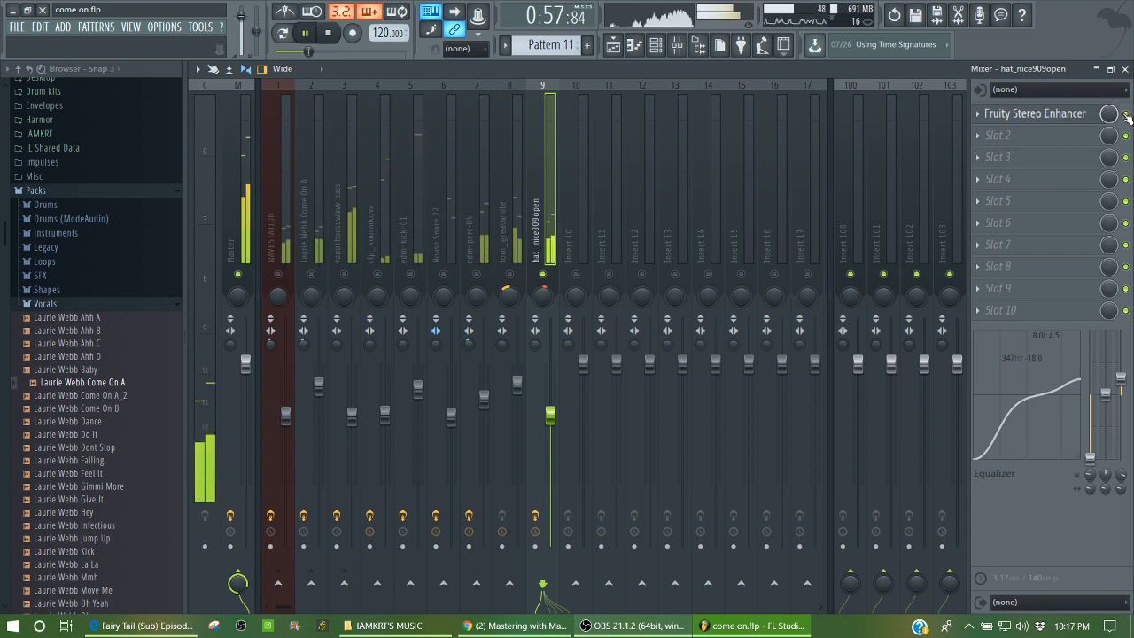
left_click(1085, 114)
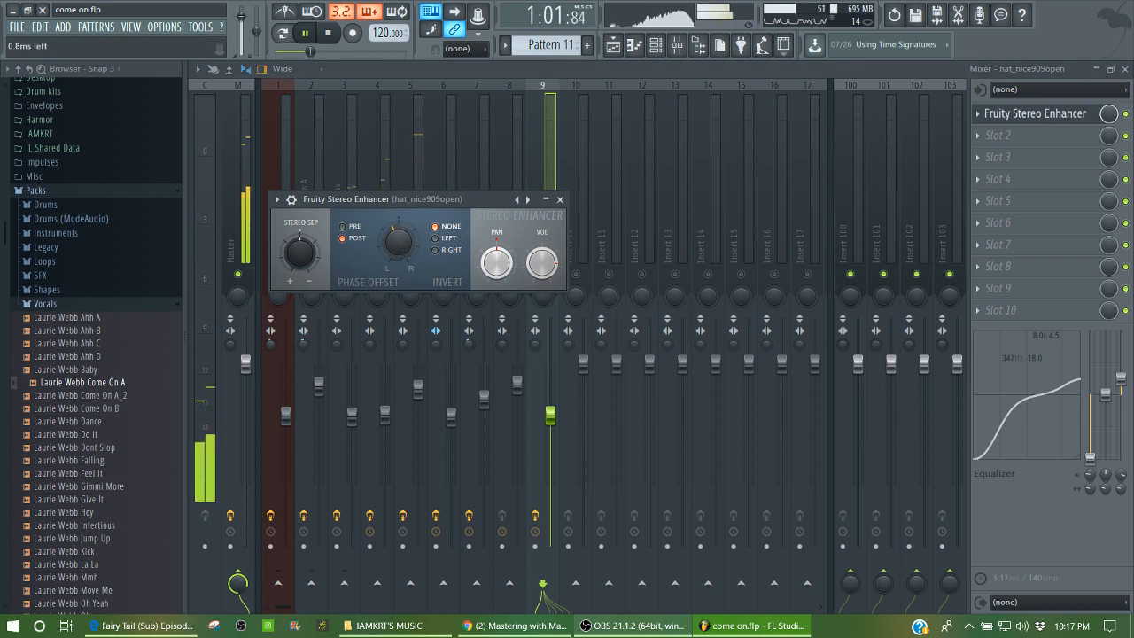
left_click(560, 200)
key("space")
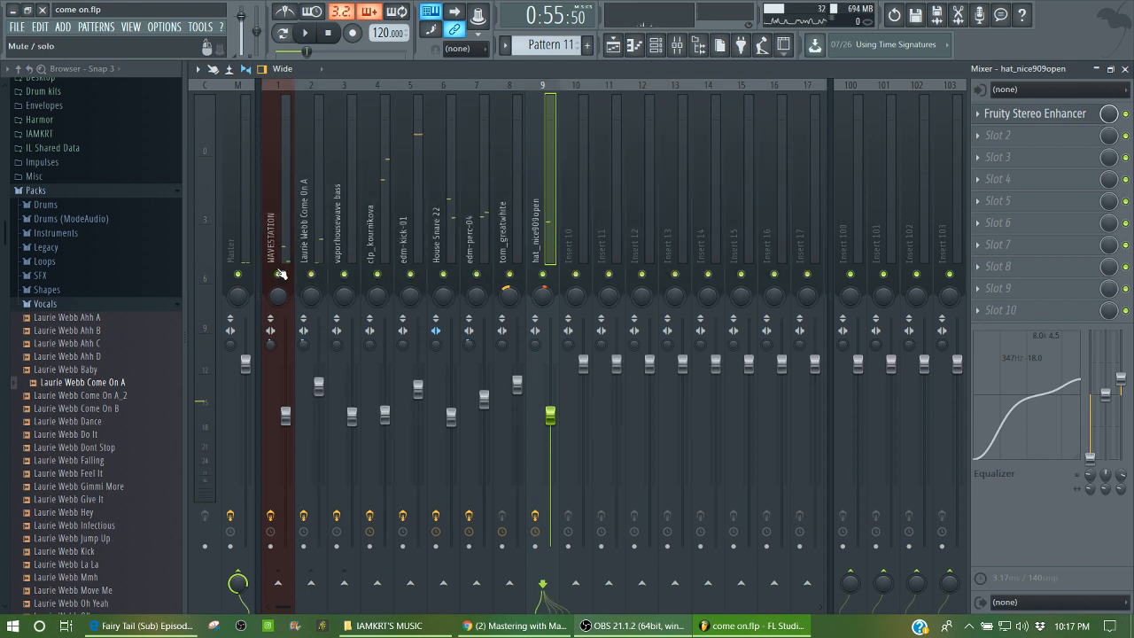
- Play the full mix with every track unmuted and display the Master track's effects
key("space")
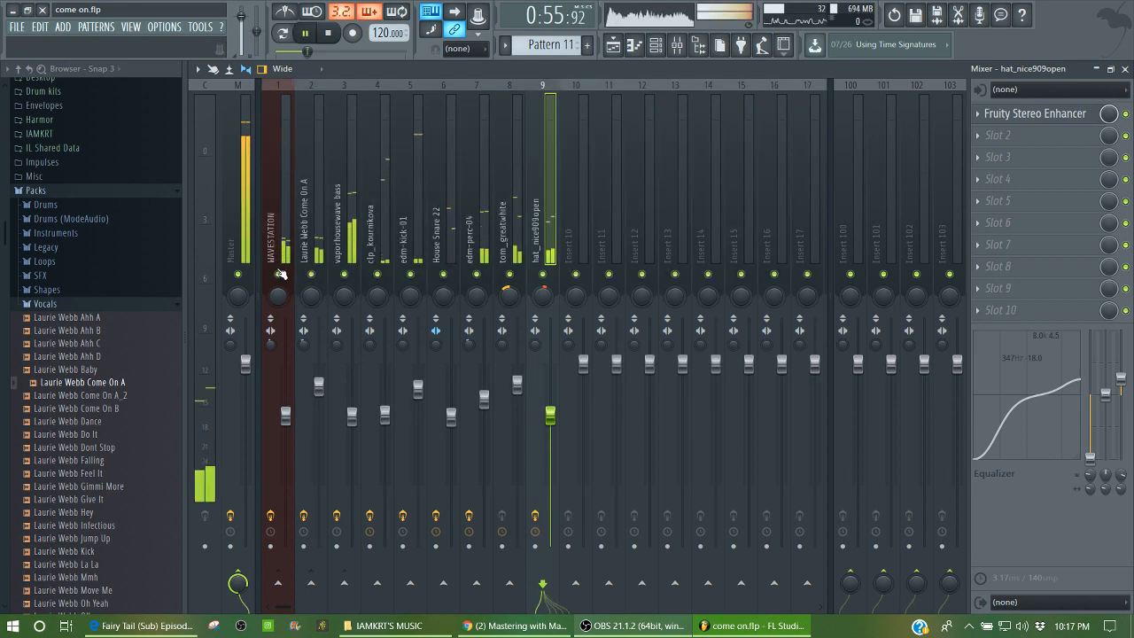
left_click(230, 516)
left_click(247, 219)
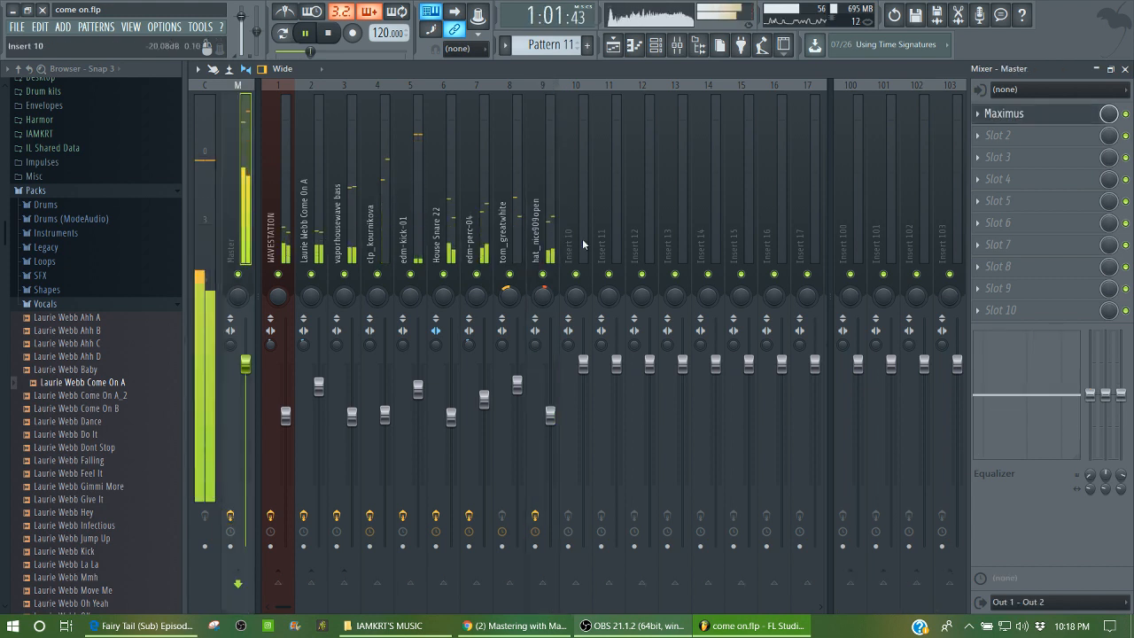
key("space")
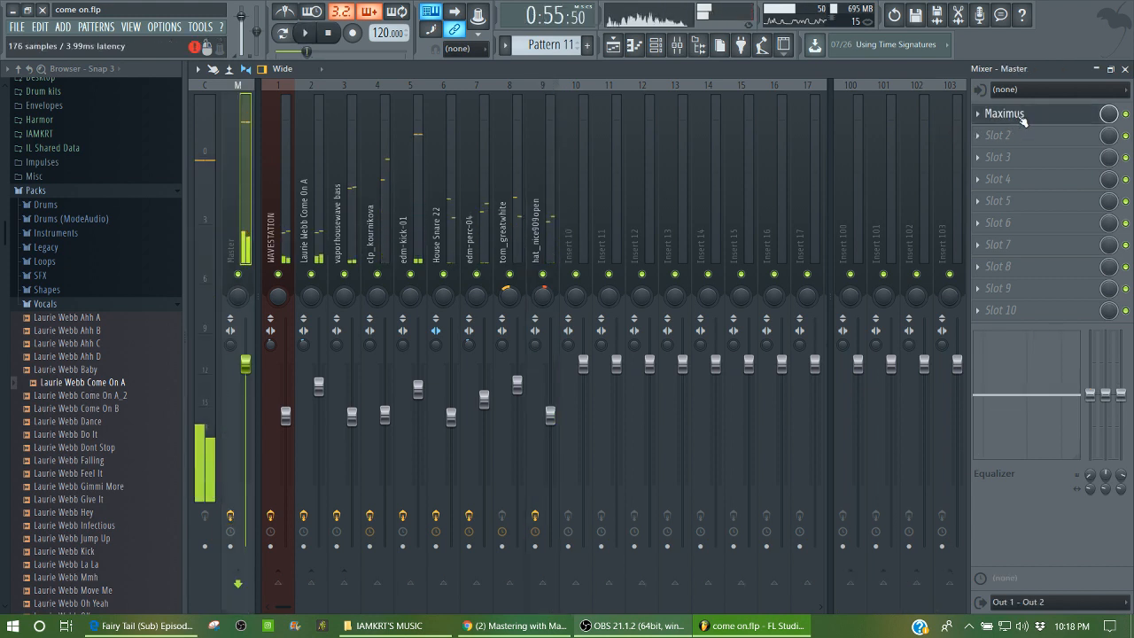
- Open Maximus on the Master track, show its low band and load the Clear master RMS preset
left_click(1009, 113)
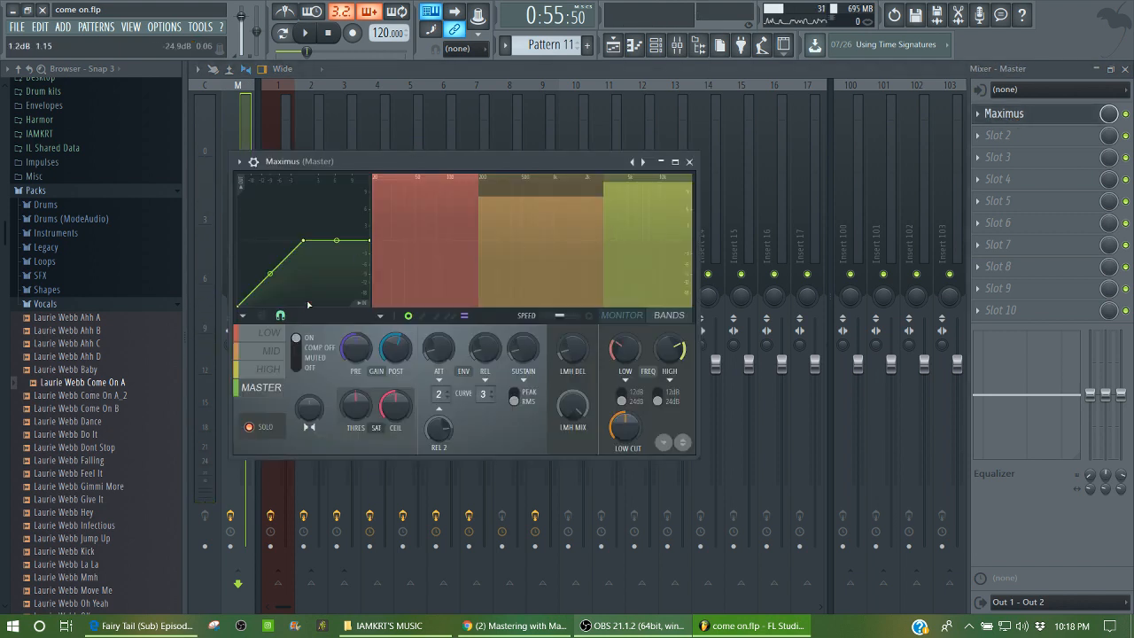
left_click(270, 336)
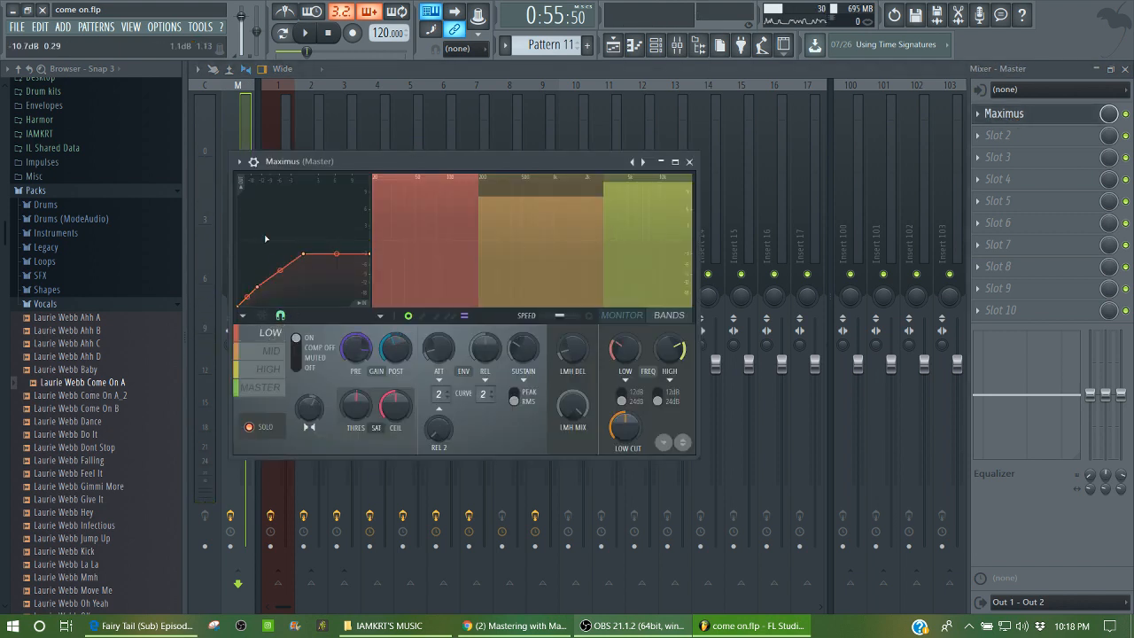
left_click(240, 164)
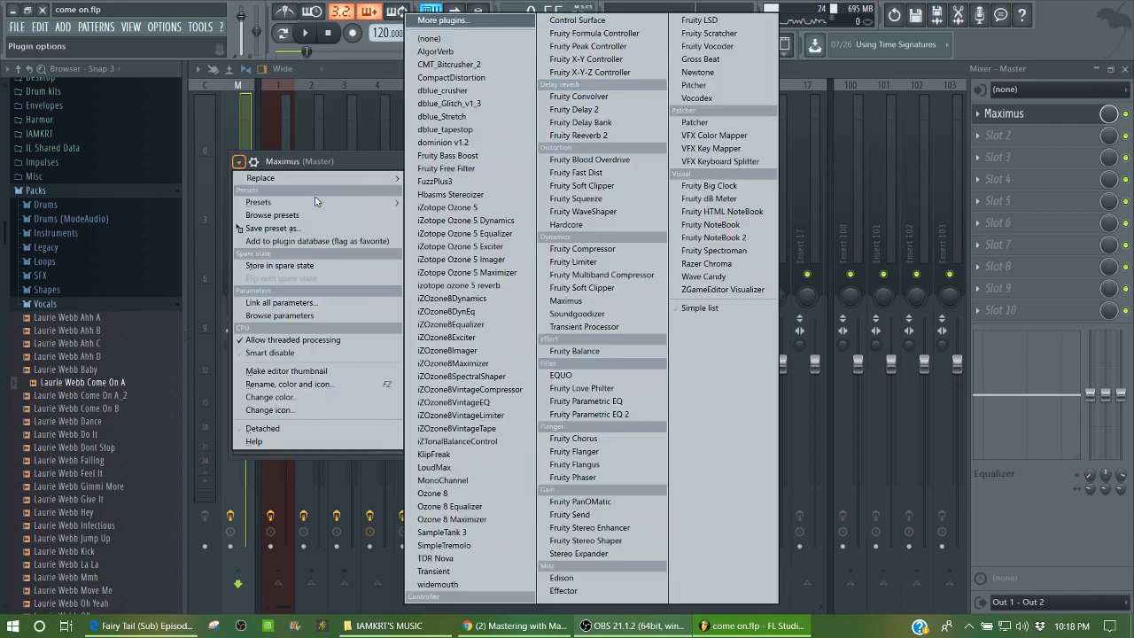
mouse_move(337, 202)
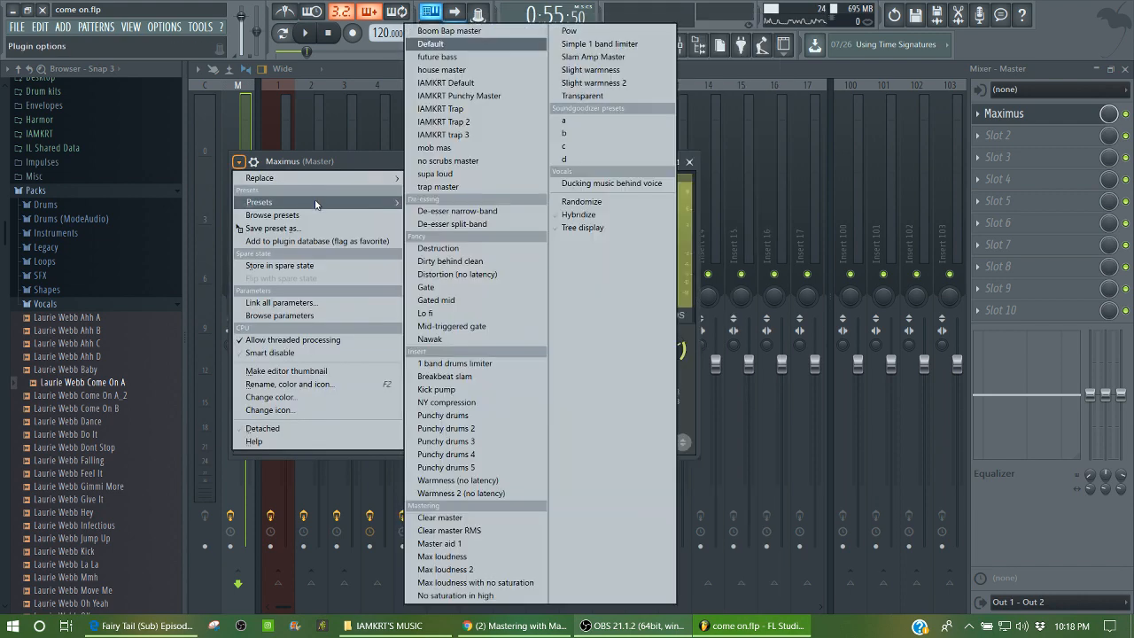
left_click(484, 531)
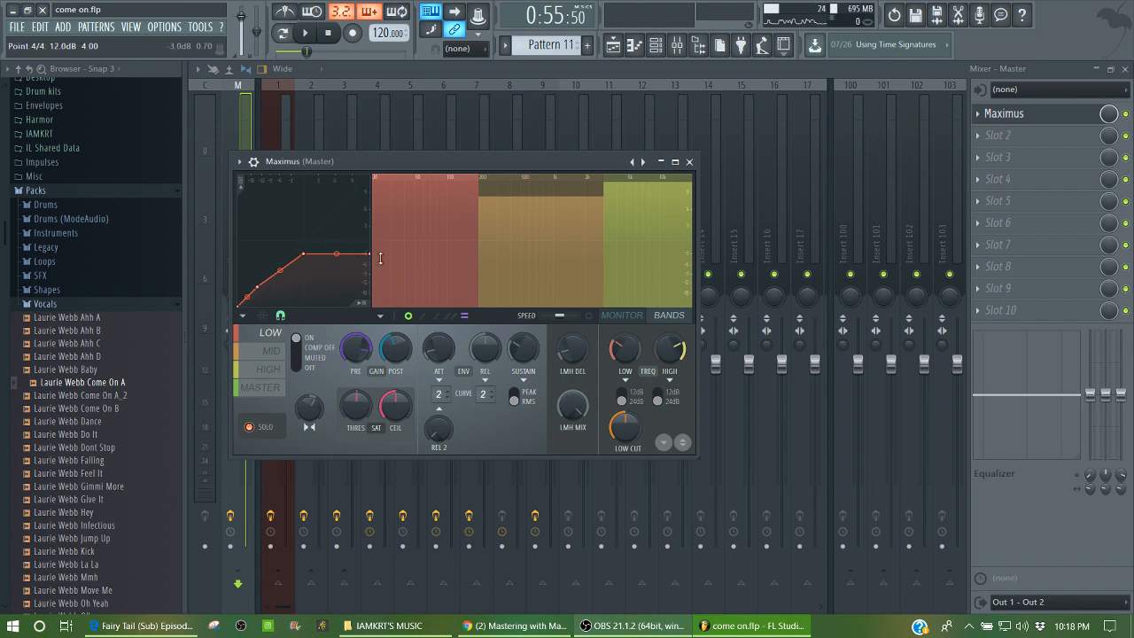
- Play the mix through Maximus and examine its frequency bands display, then stop playback
key("space")
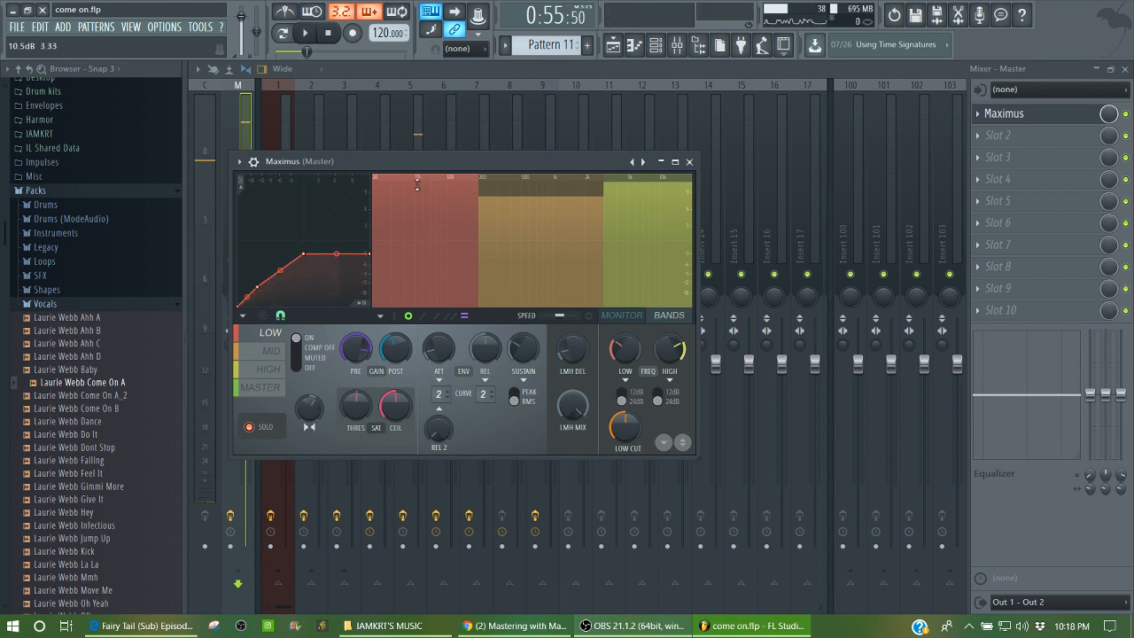
mouse_move(419, 180)
left_mouse_down()
mouse_move(419, 204)
mouse_move(419, 159)
left_mouse_up()
key("space")
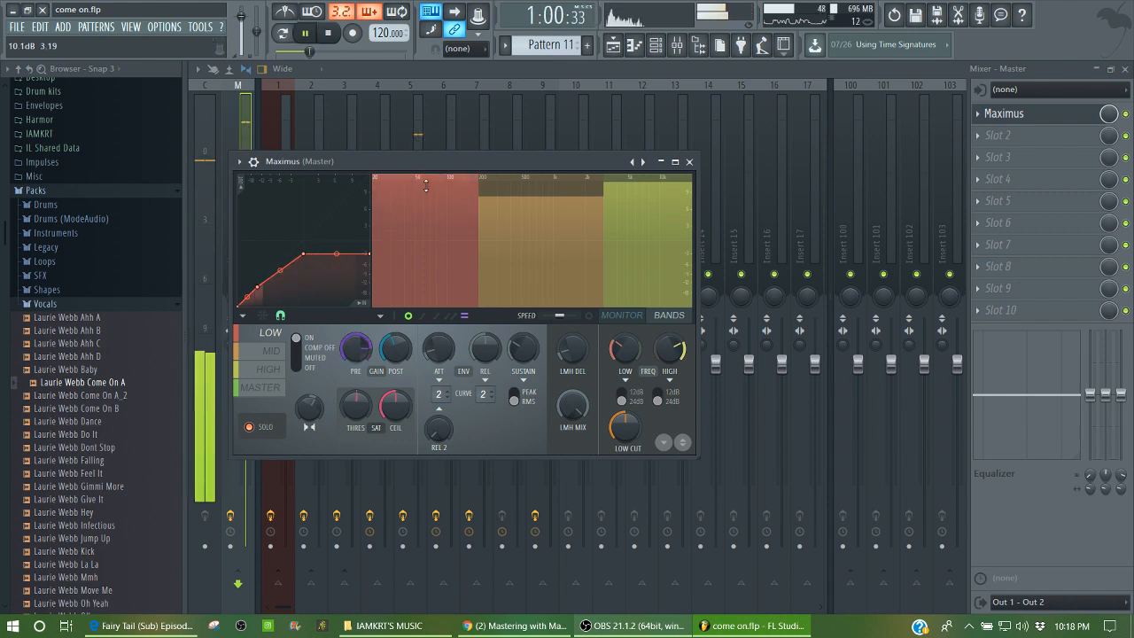
key("space")
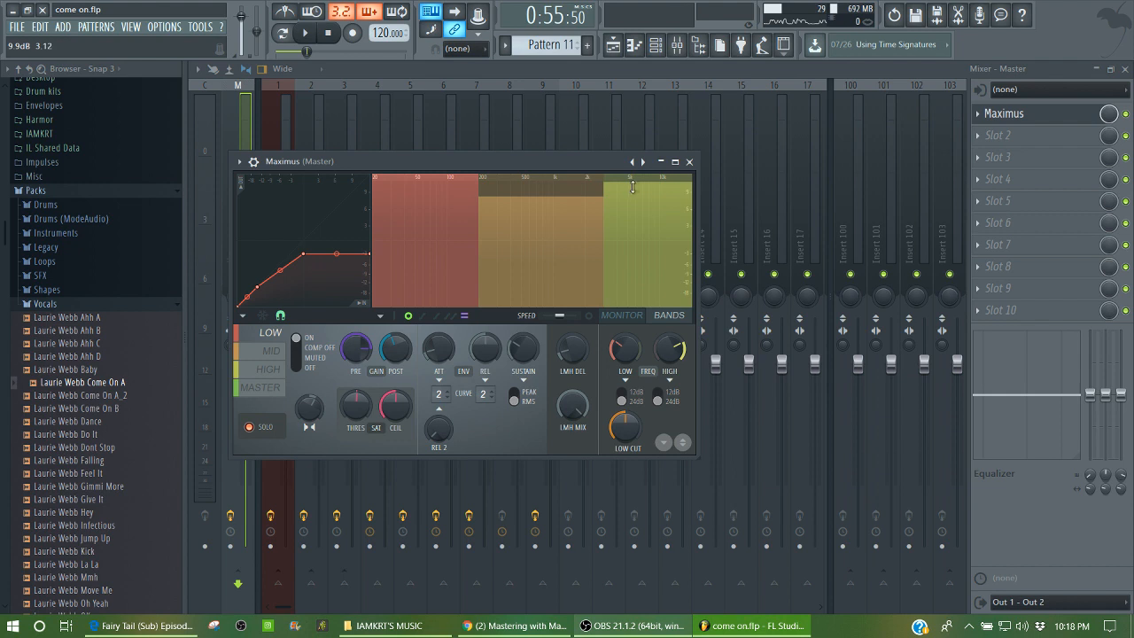
- Compare the compression curves and stereo separation of the low, mid and high bands in Maximus
left_click(271, 350)
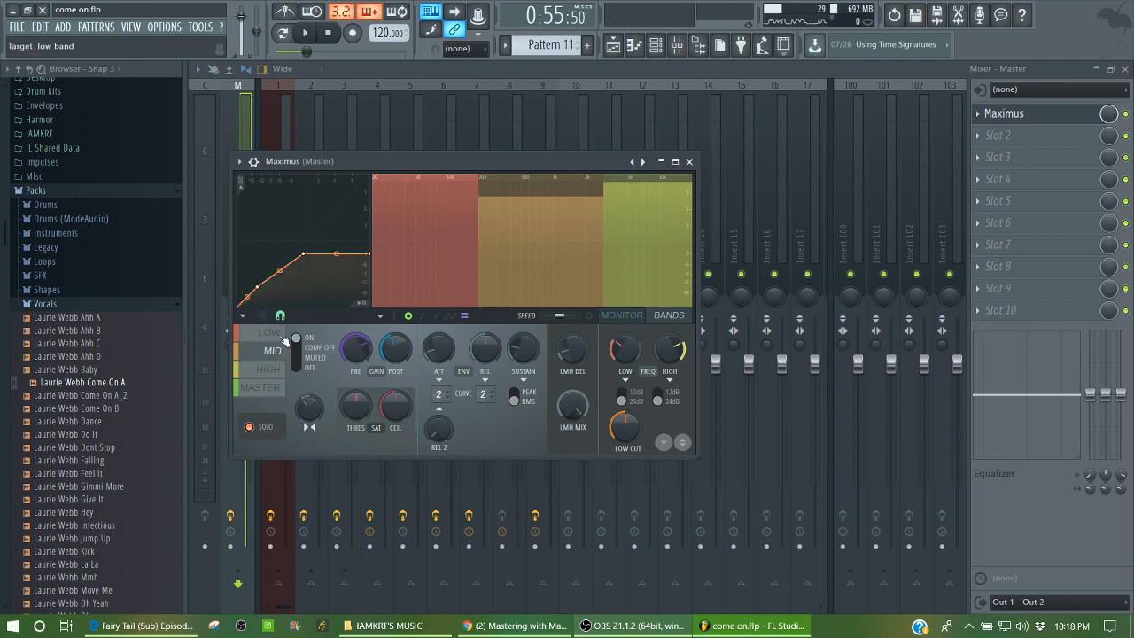
left_click(274, 334)
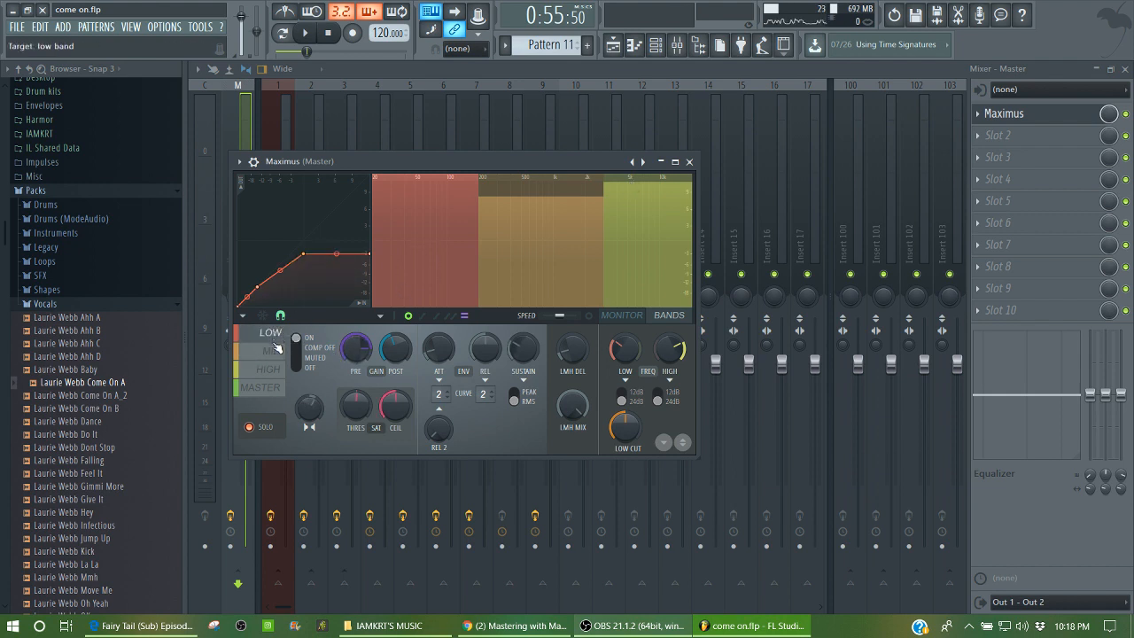
left_click(272, 351)
left_click(267, 371)
left_click(271, 355)
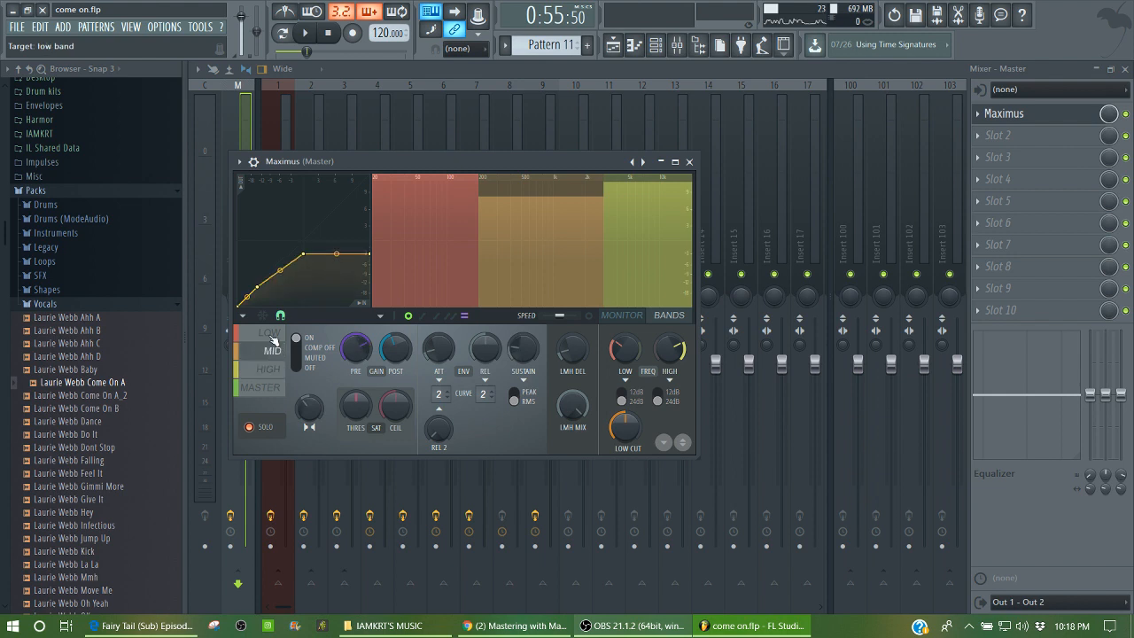
left_click(272, 337)
left_click(271, 354)
left_click(266, 369)
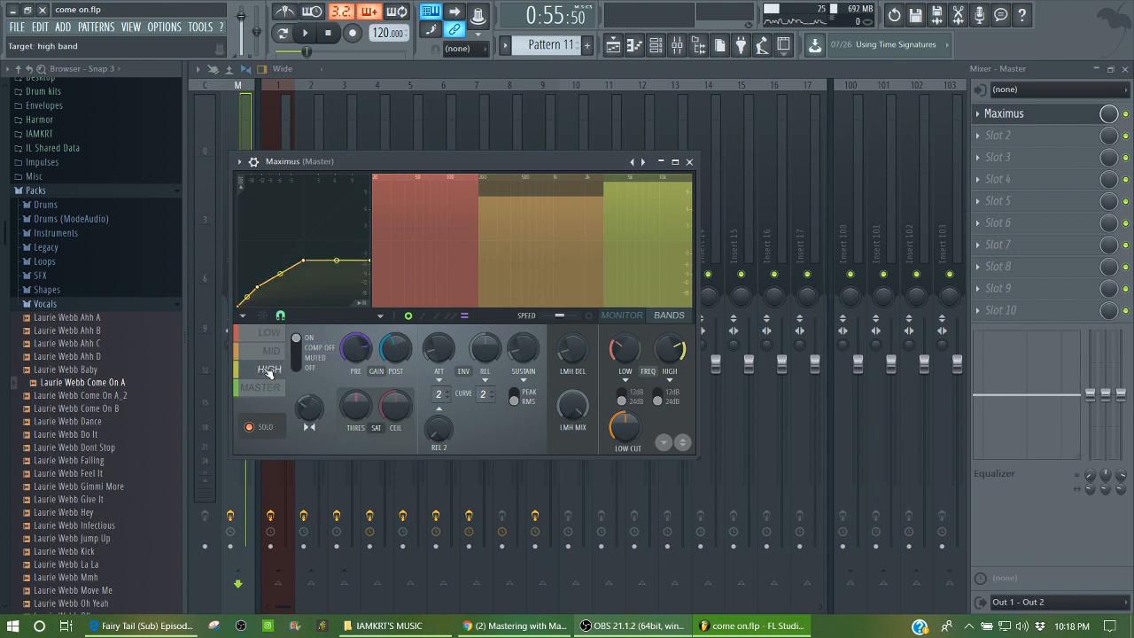
left_click(271, 353)
left_click(262, 372)
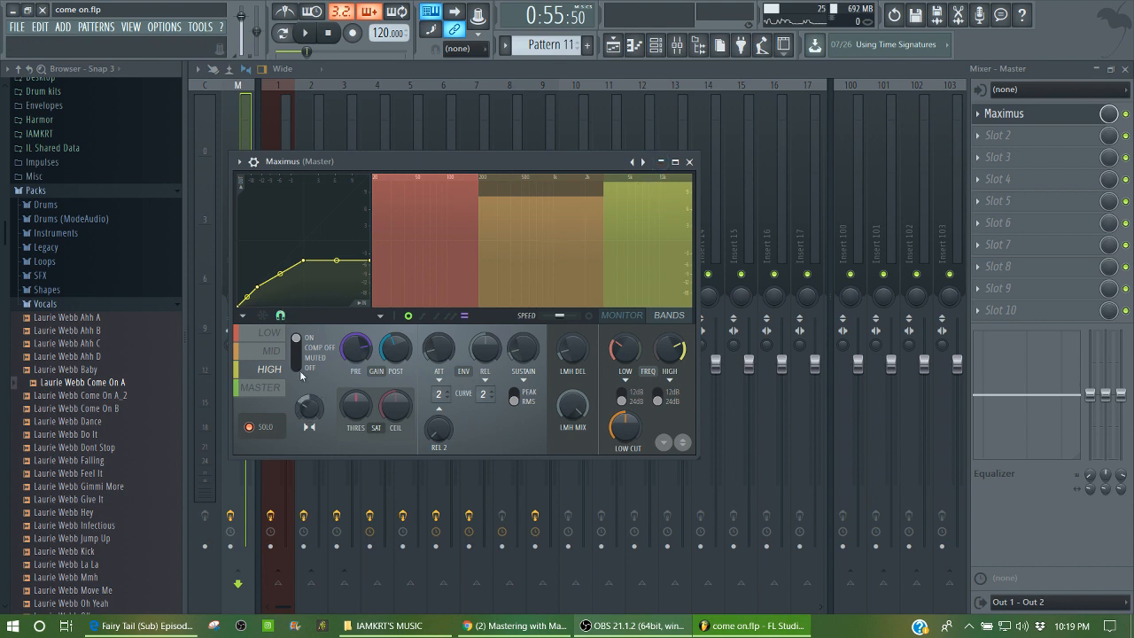
left_click(273, 352)
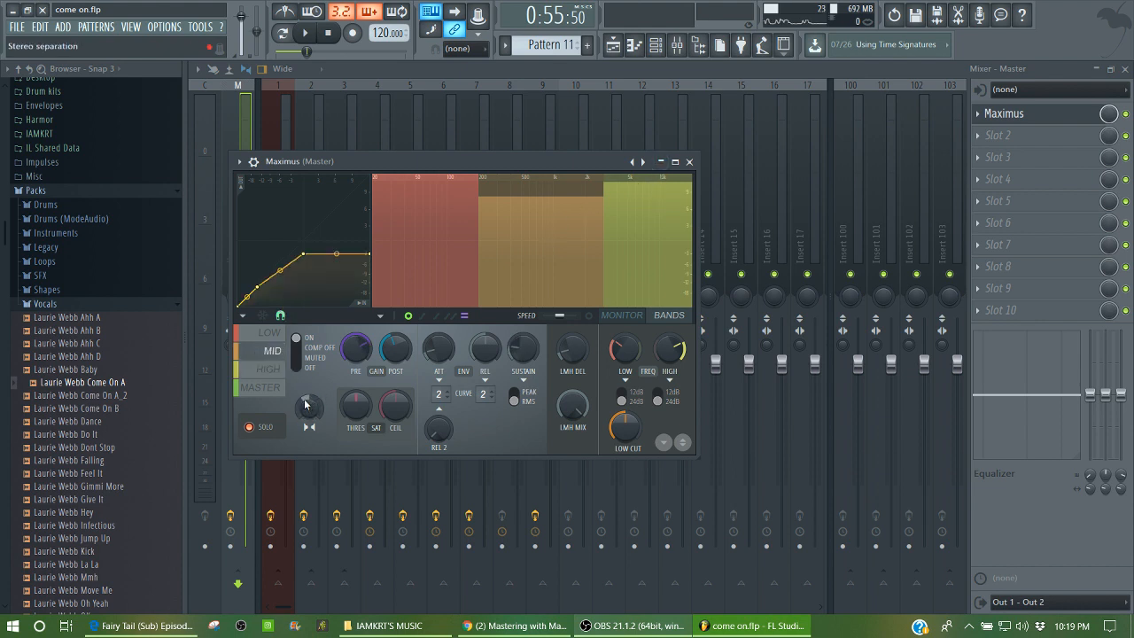
left_click(268, 370)
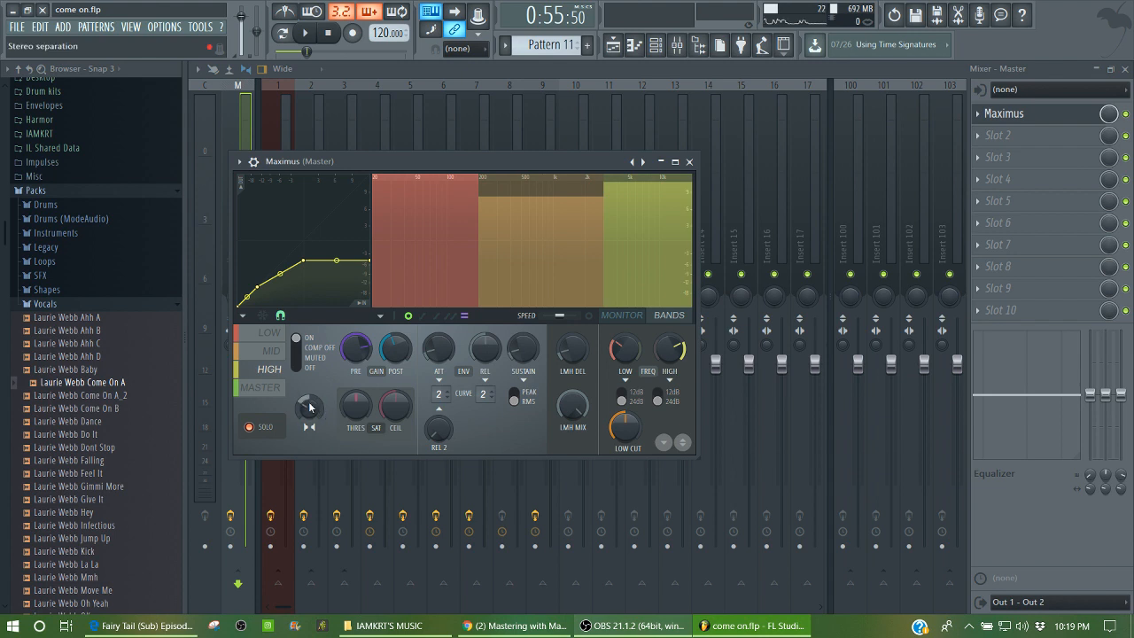
- Adjust stereo separation in Maximus during playback, to about 31% separated for the mid band and 34% for the high band
key("space")
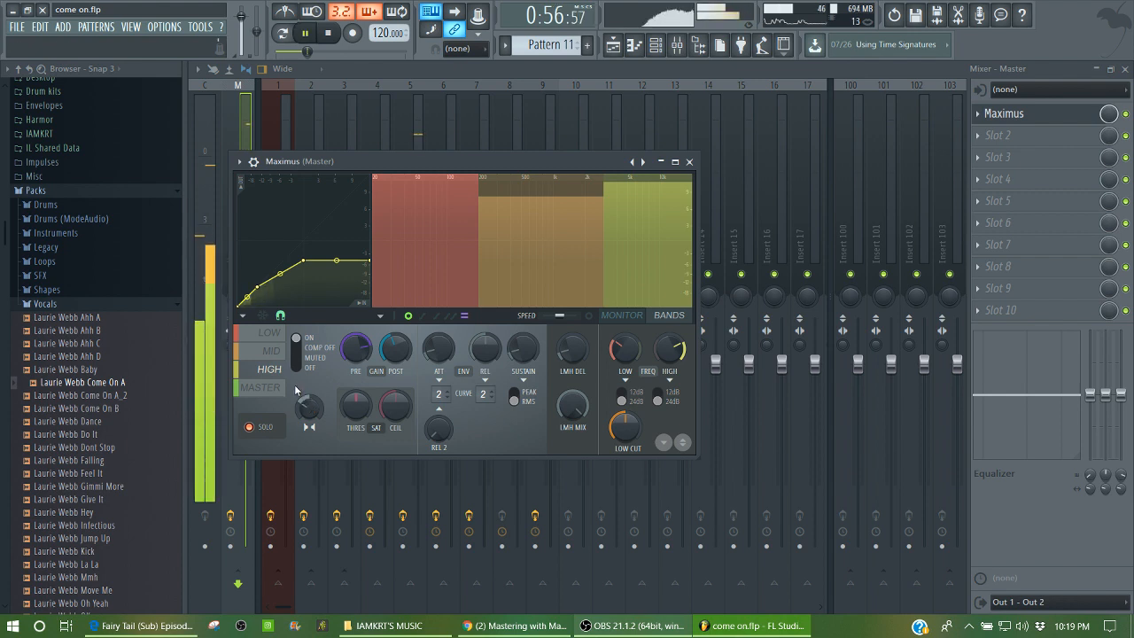
mouse_move(309, 407)
left_mouse_down()
mouse_move(309, 443)
mouse_move(301, 372)
mouse_move(301, 407)
left_mouse_up()
left_click(271, 352)
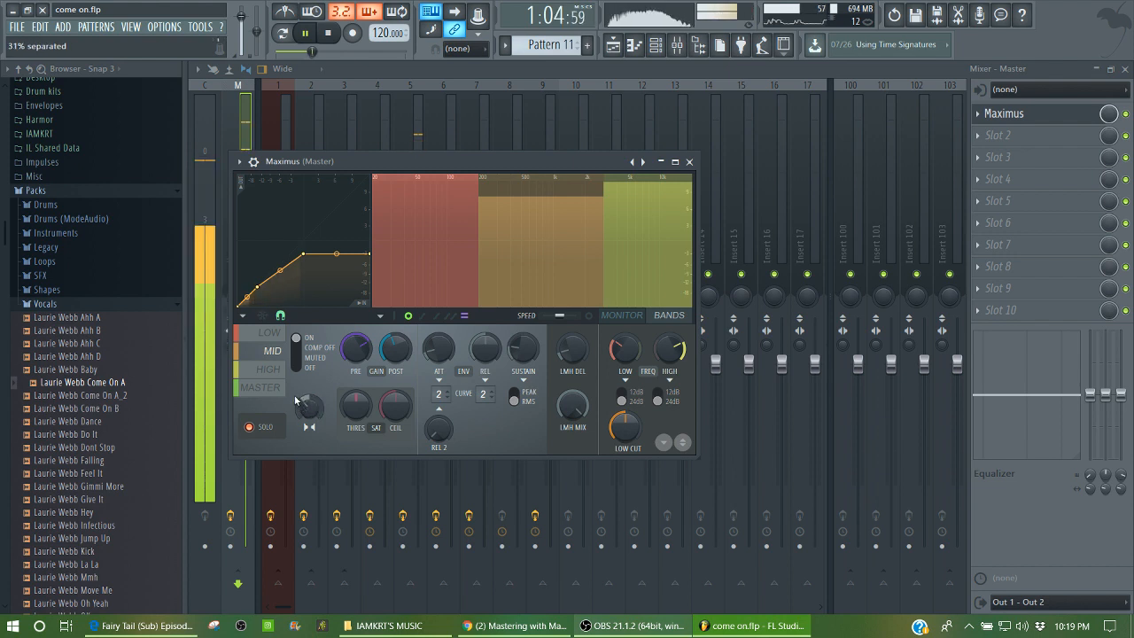
left_click(271, 371)
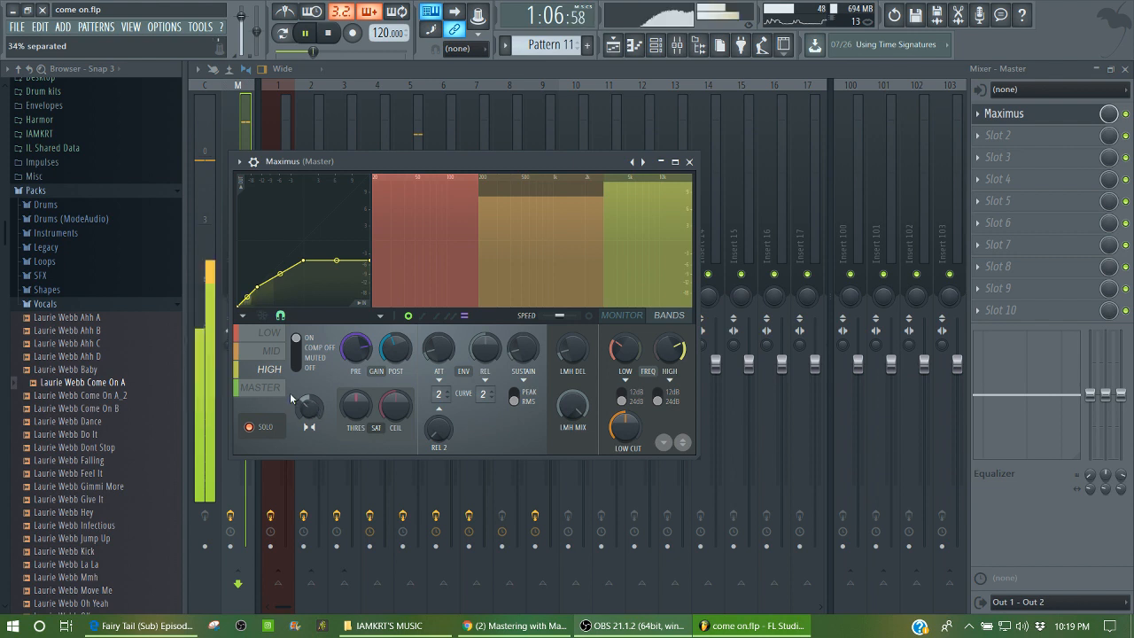
- Show the Master band of Maximus in the monitor view and adjust its post gain down and back up during playback
left_click(275, 390)
key("space")
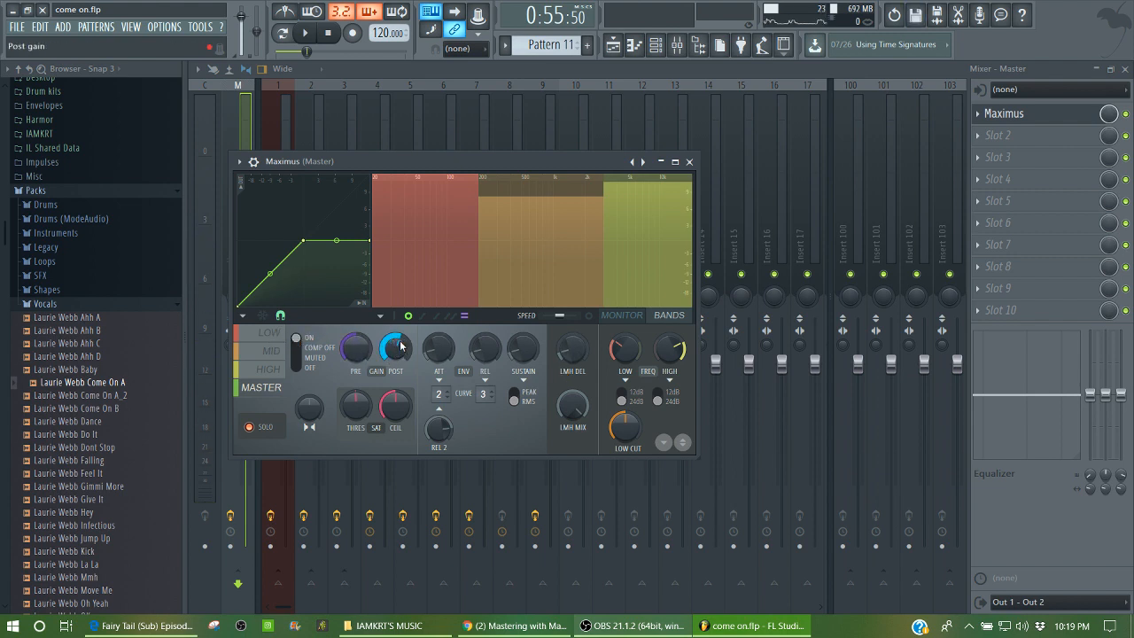
left_click(642, 317)
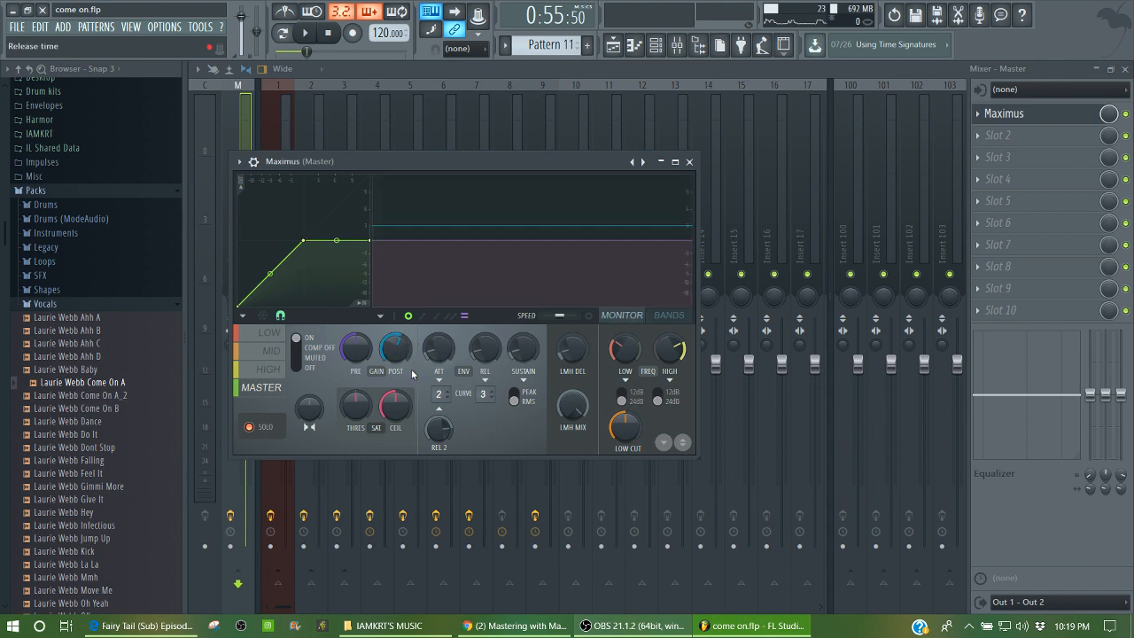
key("space")
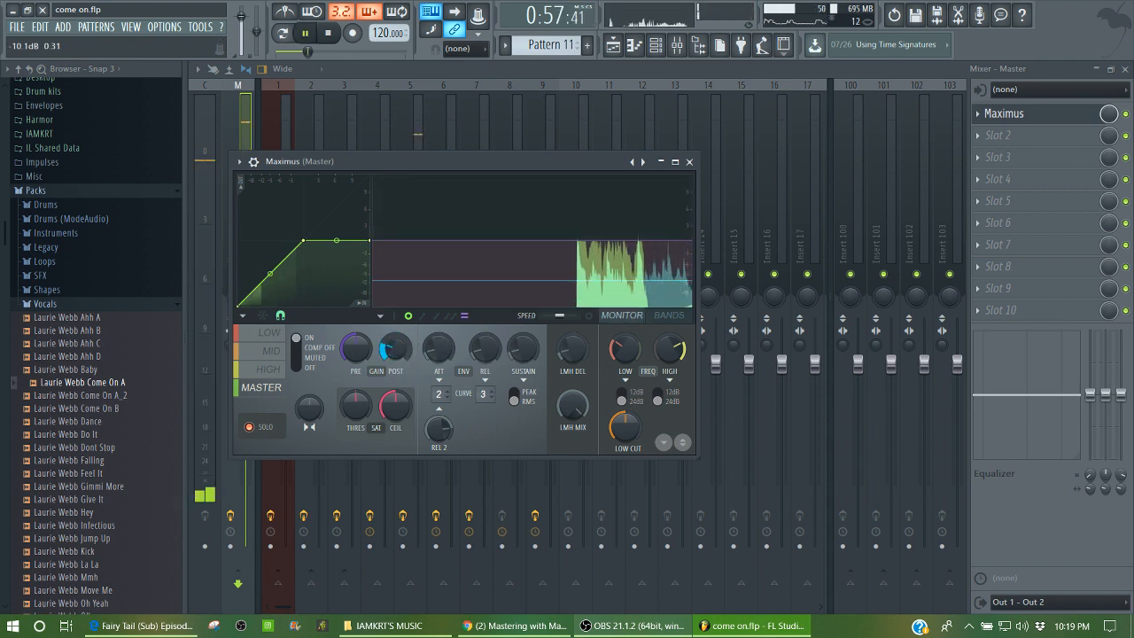
mouse_move(390, 349)
left_mouse_down()
mouse_move(390, 292)
mouse_move(389, 330)
left_mouse_up()
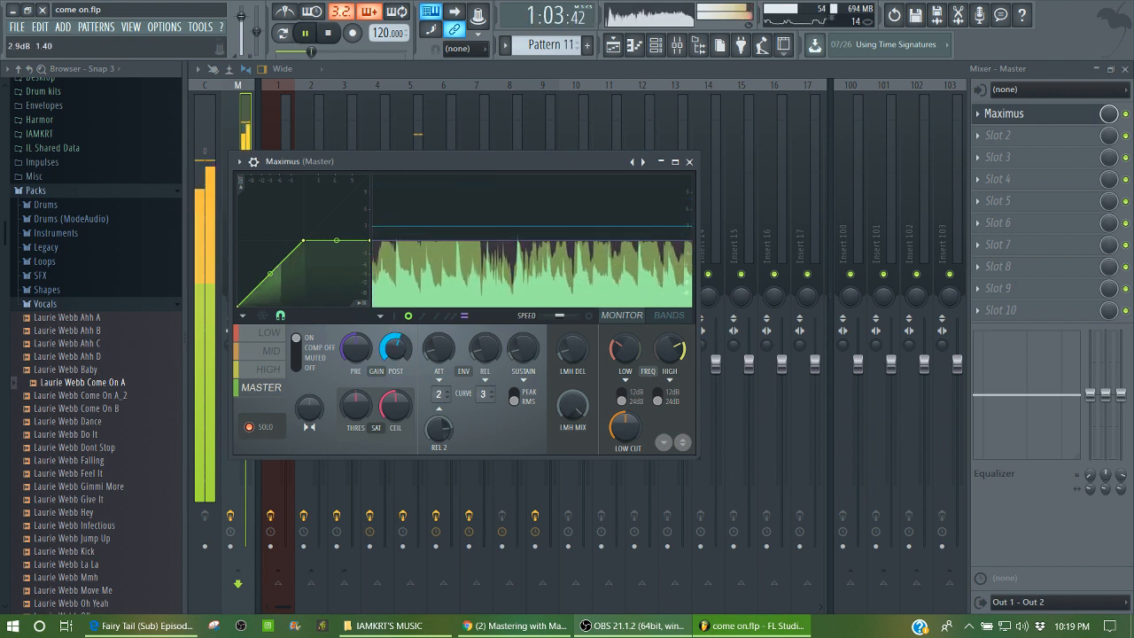
key("space")
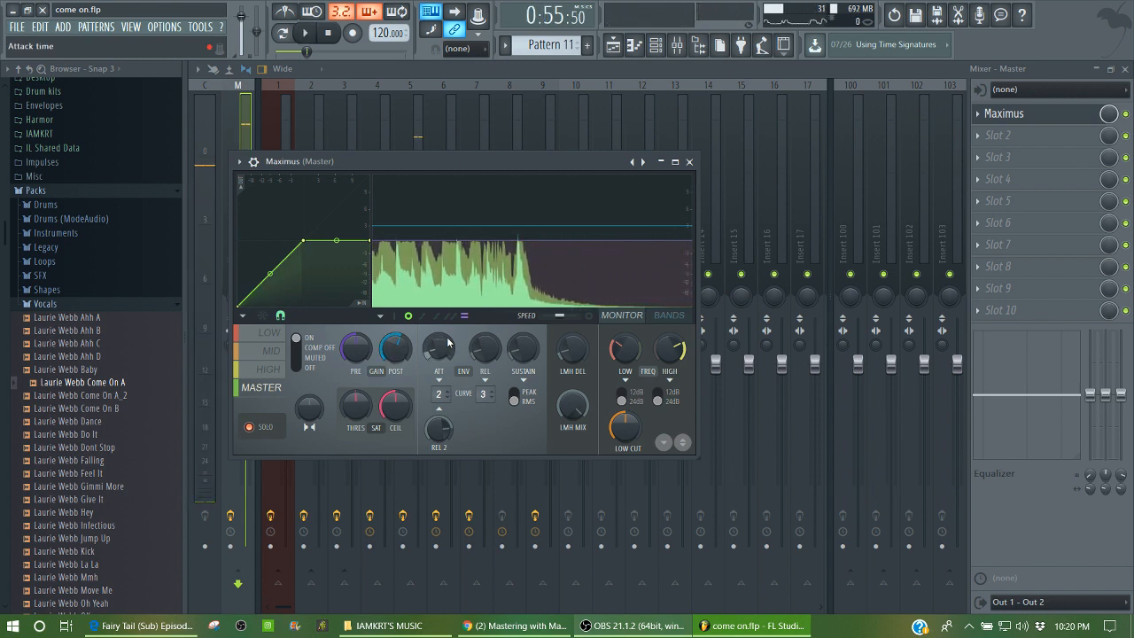
- Close Maximus and the mixer to return to the playlist
left_click(689, 161)
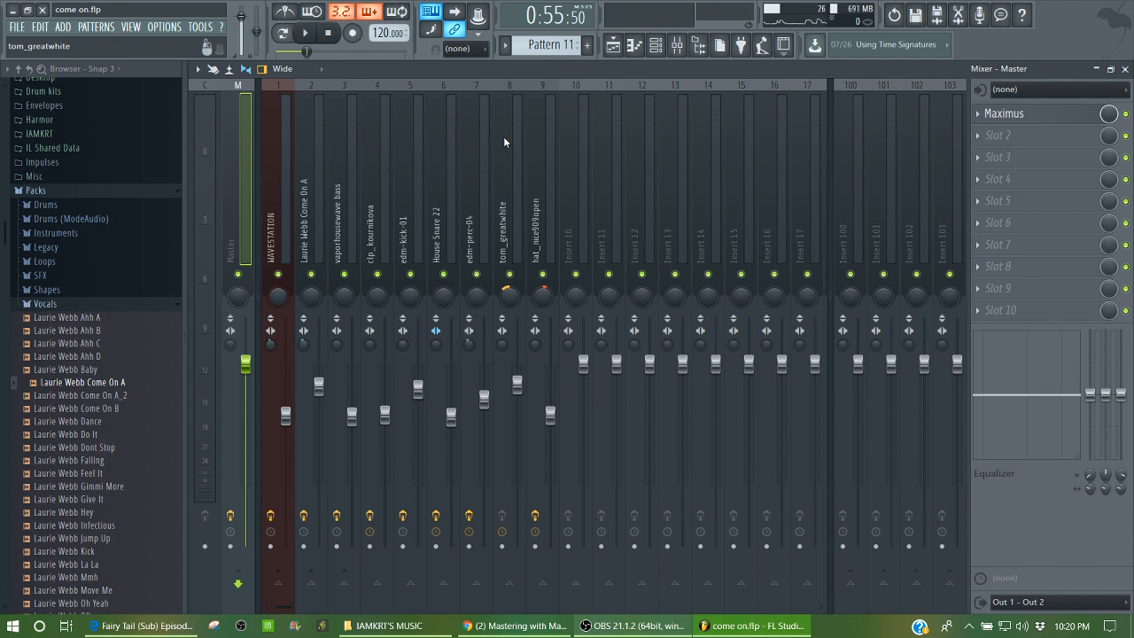
left_click(1125, 69)
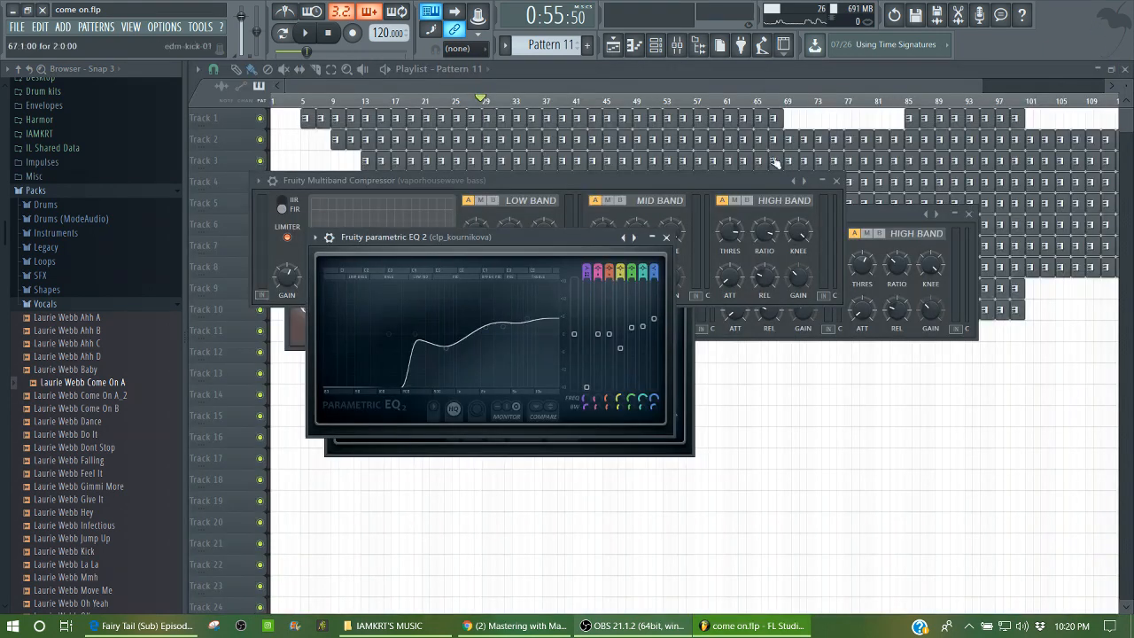
- Close the open Parametric EQ 2, Multiband Compressor and Reeverb 2 windows, along with the playlist
left_click(669, 235)
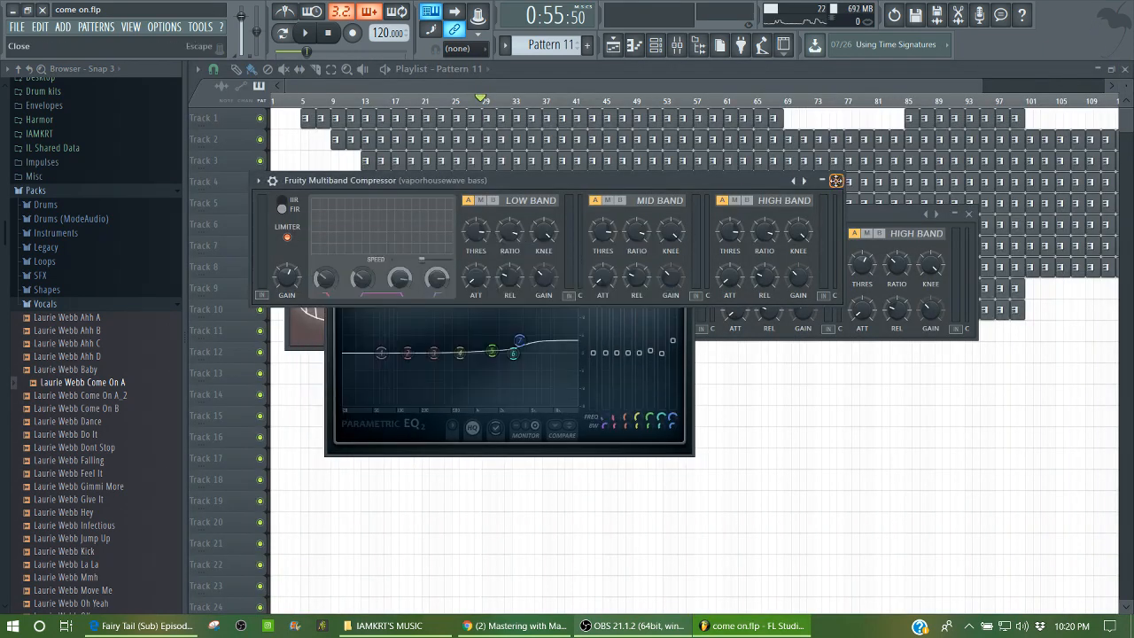
left_click(835, 181)
left_click(968, 214)
left_click(968, 213)
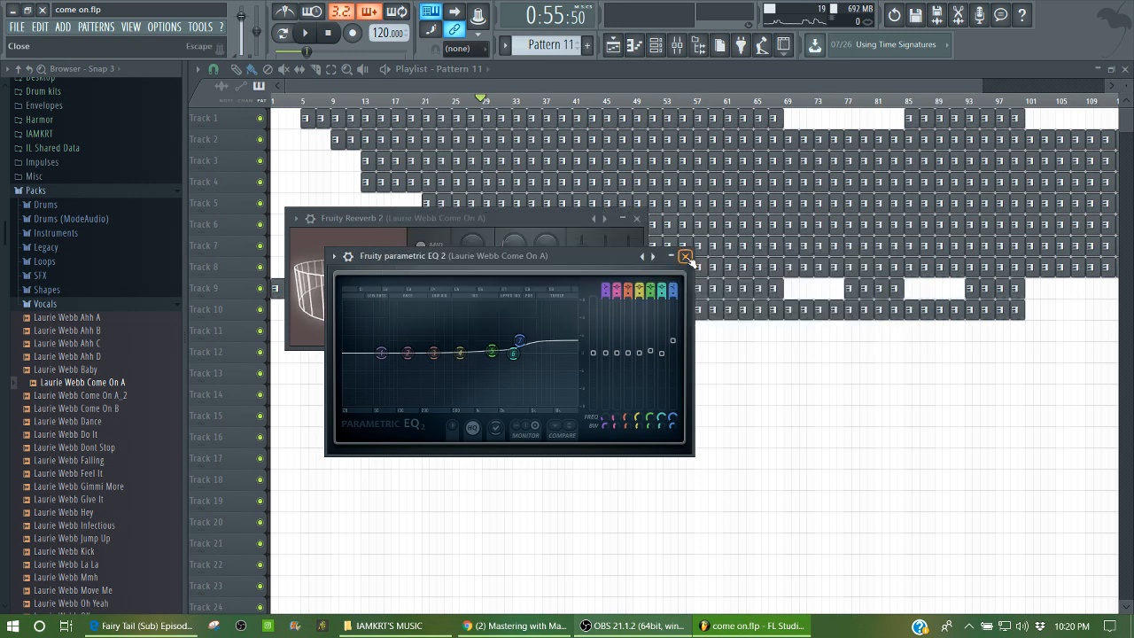
left_click(685, 256)
left_click(636, 218)
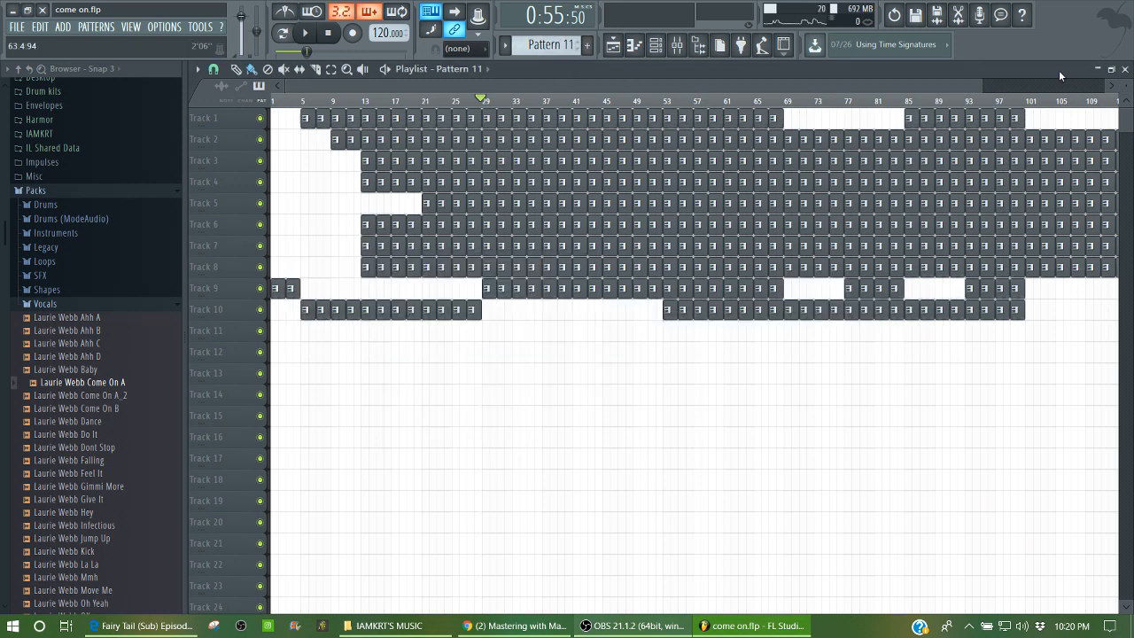
left_click(1125, 69)
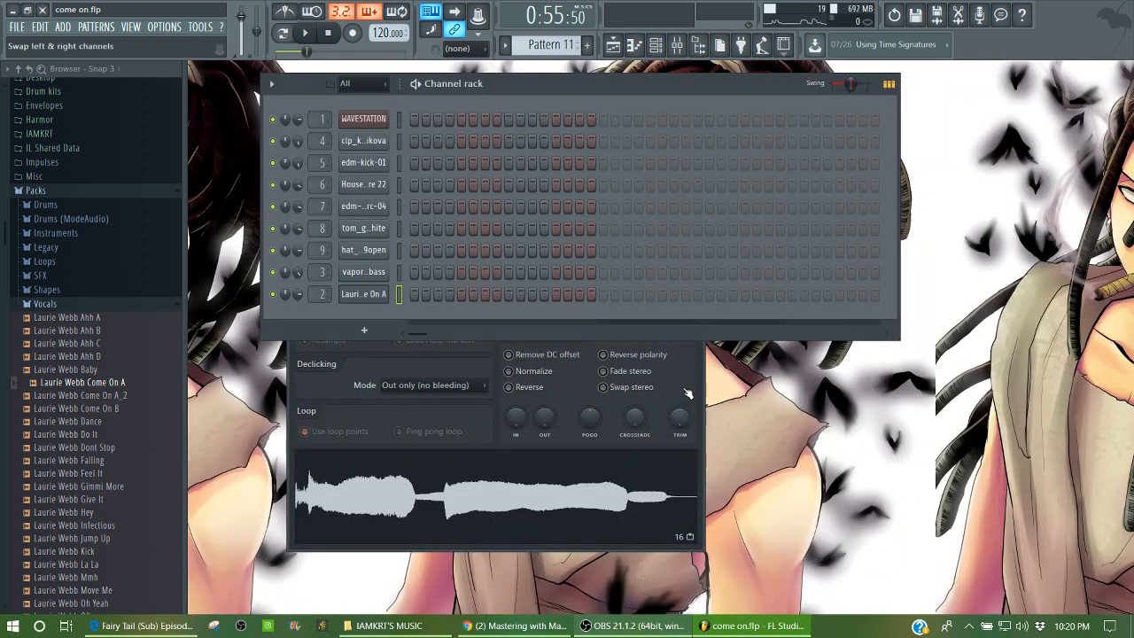
- Turn on Swap stereo for the Come On A vocal sample and close its channel settings
left_click(635, 413)
left_click(631, 390)
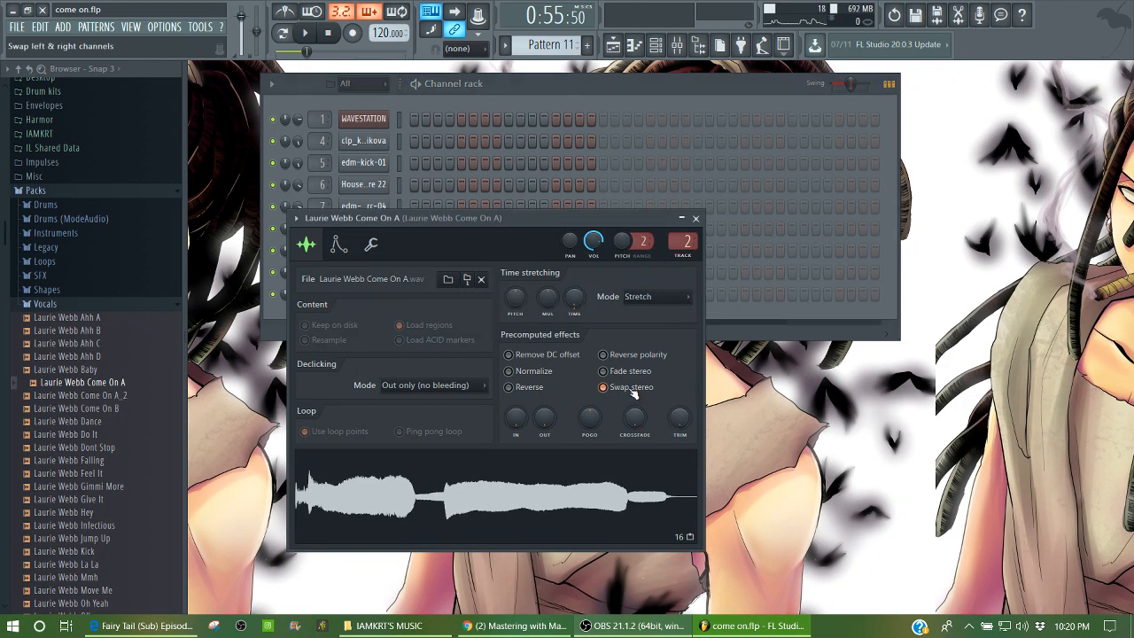
left_click(695, 218)
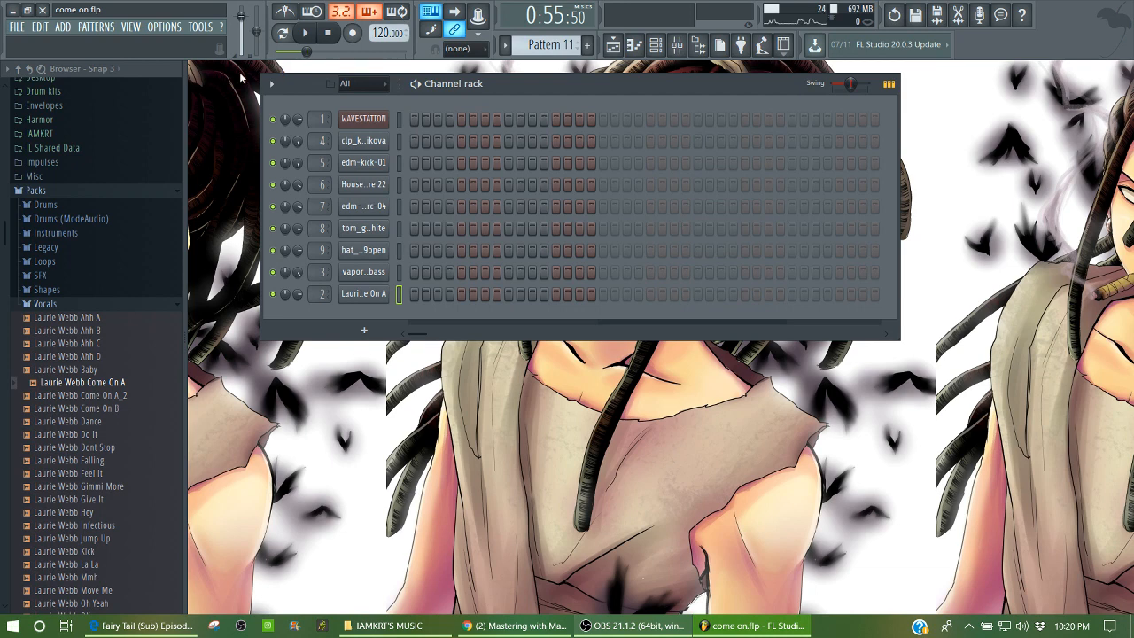
left_click(18, 28)
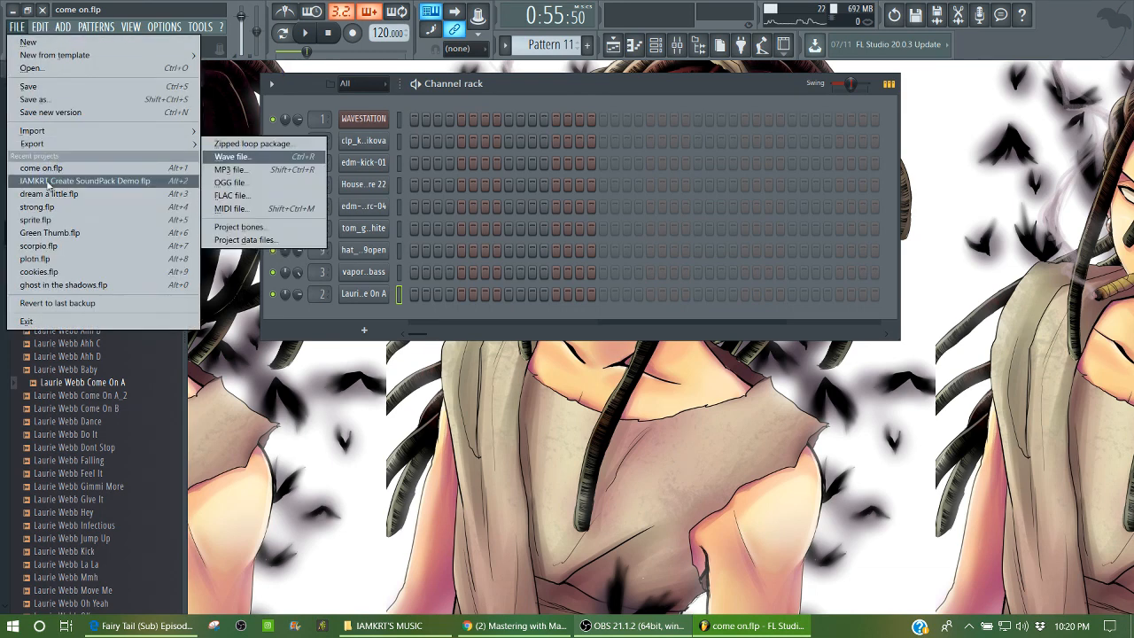
mouse_move(78, 24)
left_click(73, 5)
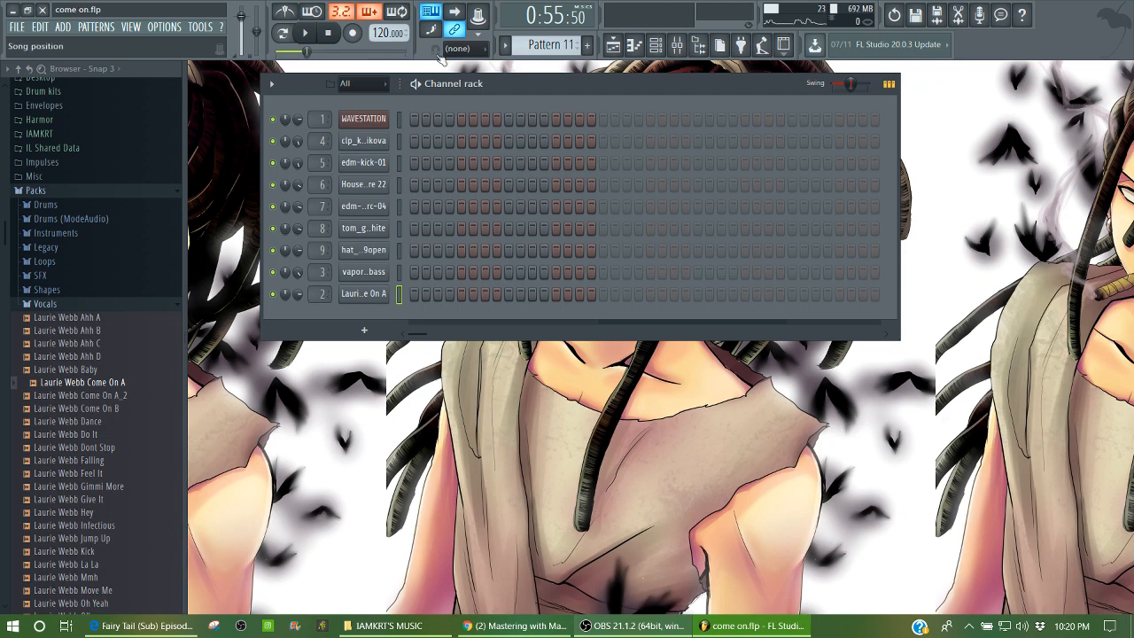
- Open the mixer and compare the effect chains on the vocal, WAVESTATION, edm-kick-01, edm-perc-04, tom_greatwhite and Master tracks
left_click(678, 49)
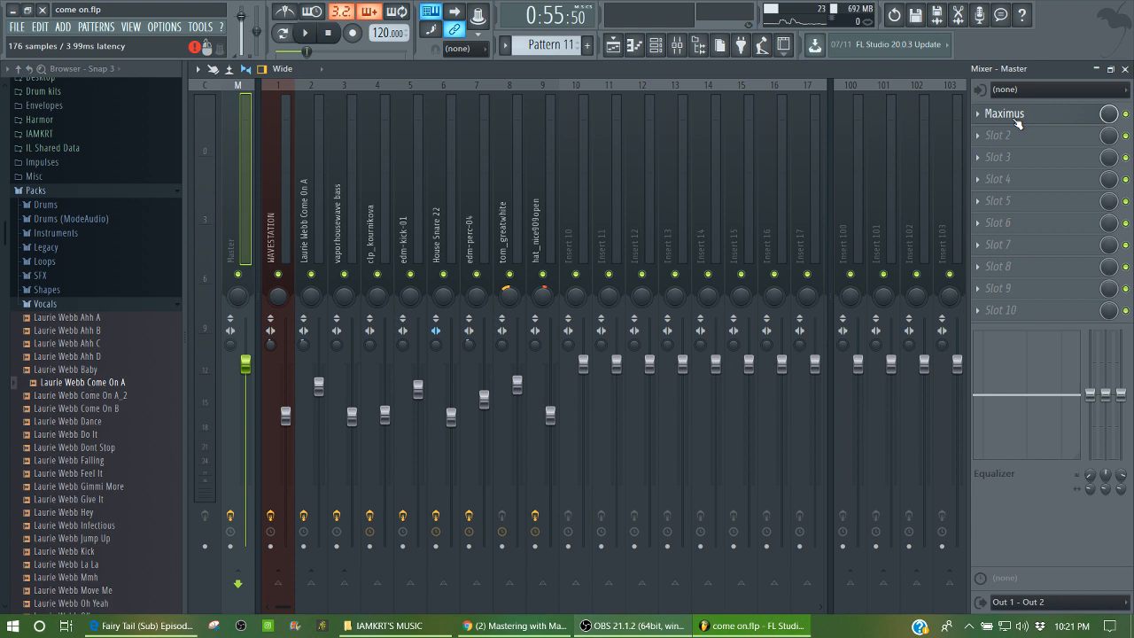
left_click(324, 214)
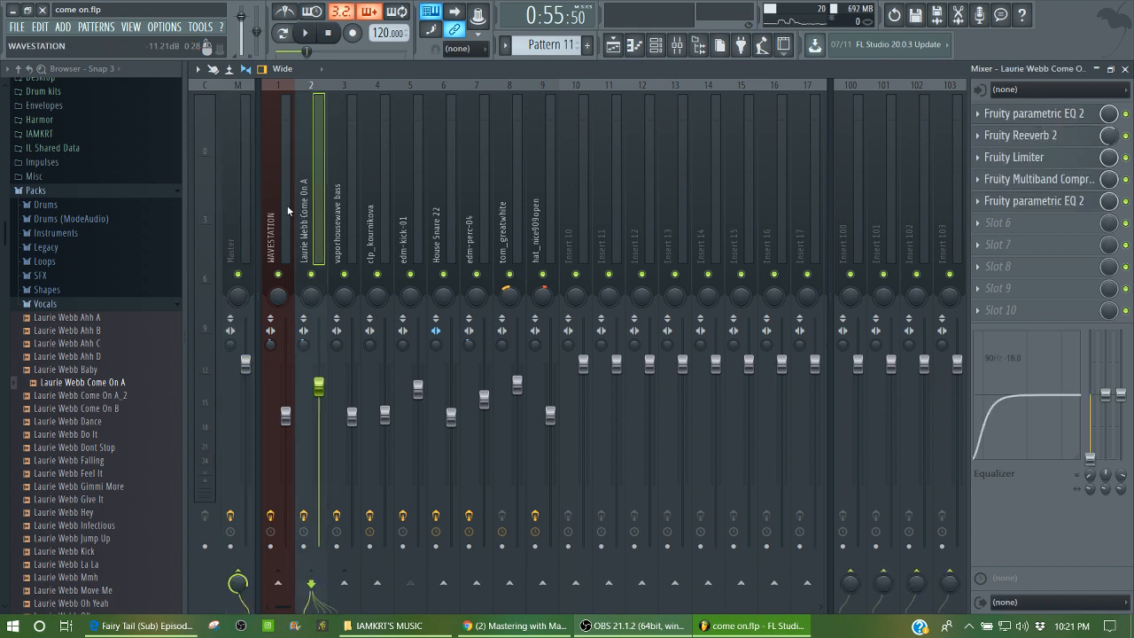
left_click(284, 209)
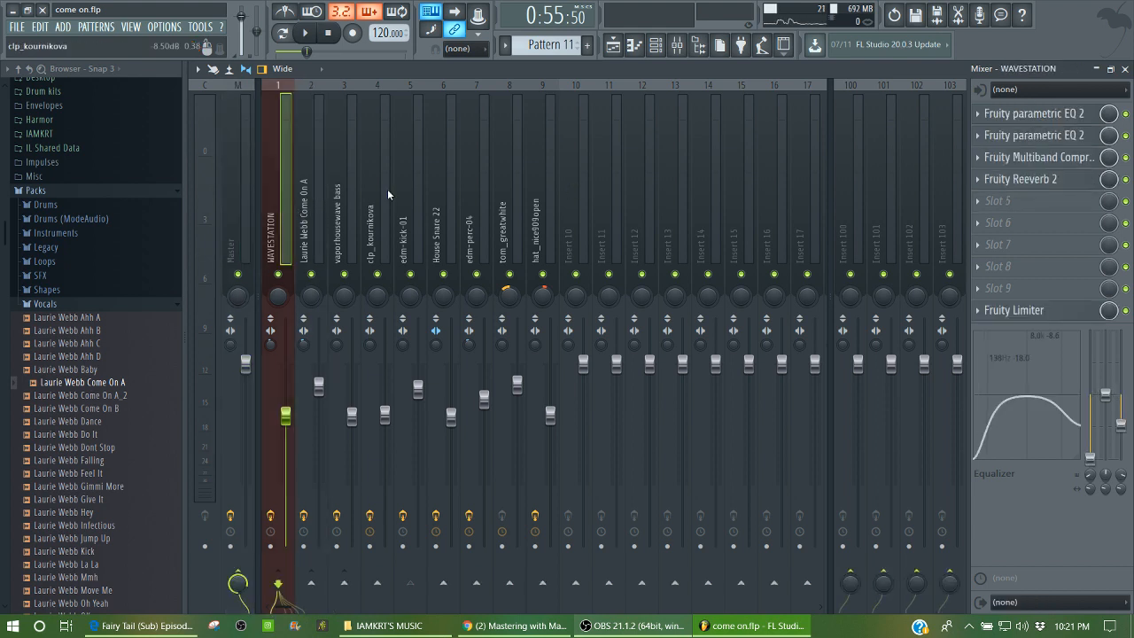
left_click(412, 186)
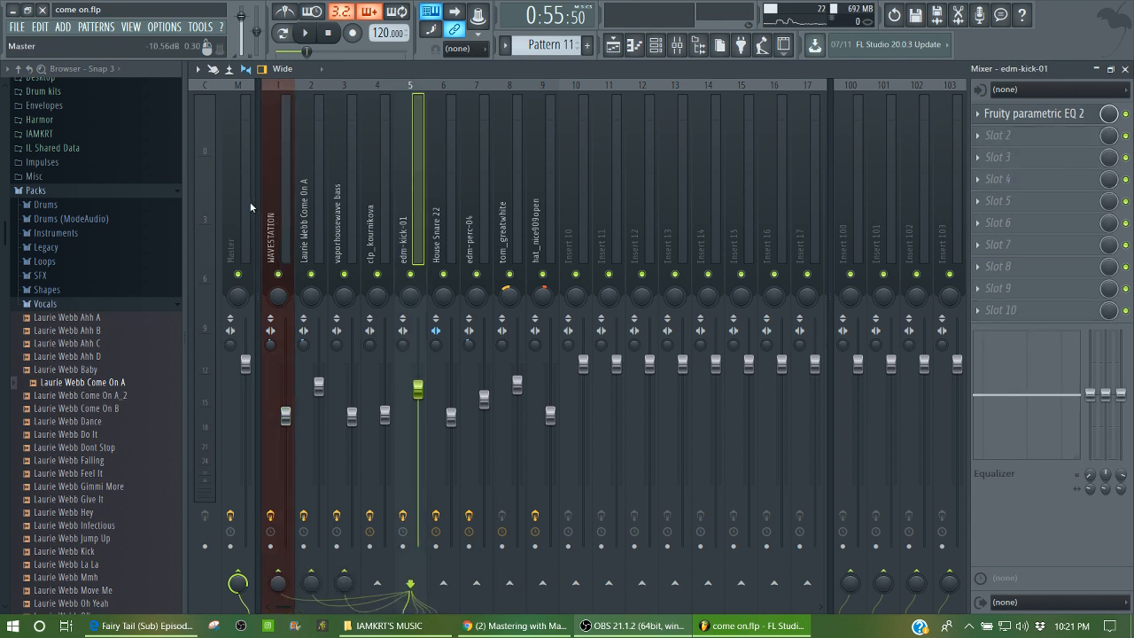
left_click(284, 218)
left_click(487, 140)
left_click(519, 144)
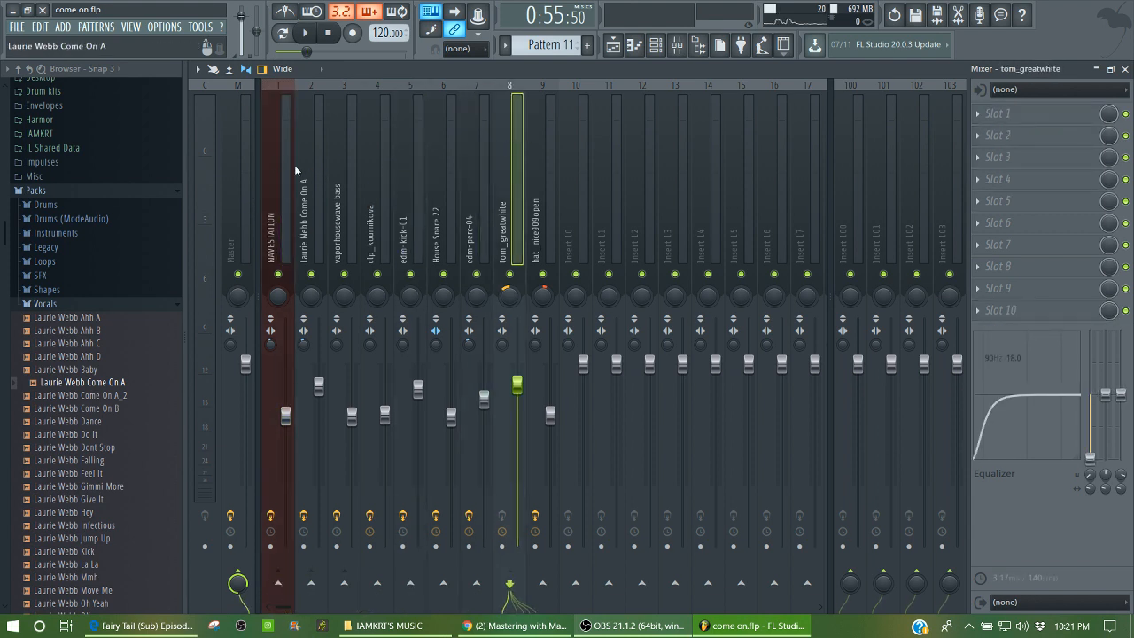
left_click(246, 155)
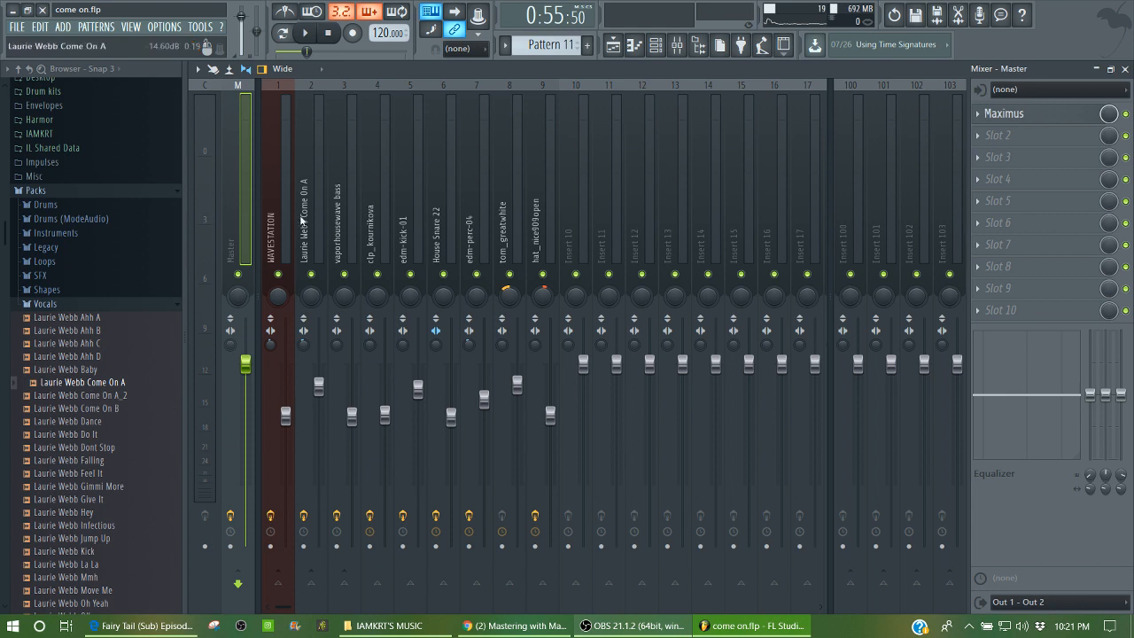
- Review the instrument tracks from WAVESTATION to hat_nice909open, and play the song with WAVESTATION selected to check the mixer levels
left_click(277, 177)
left_click(511, 139)
left_click(542, 139)
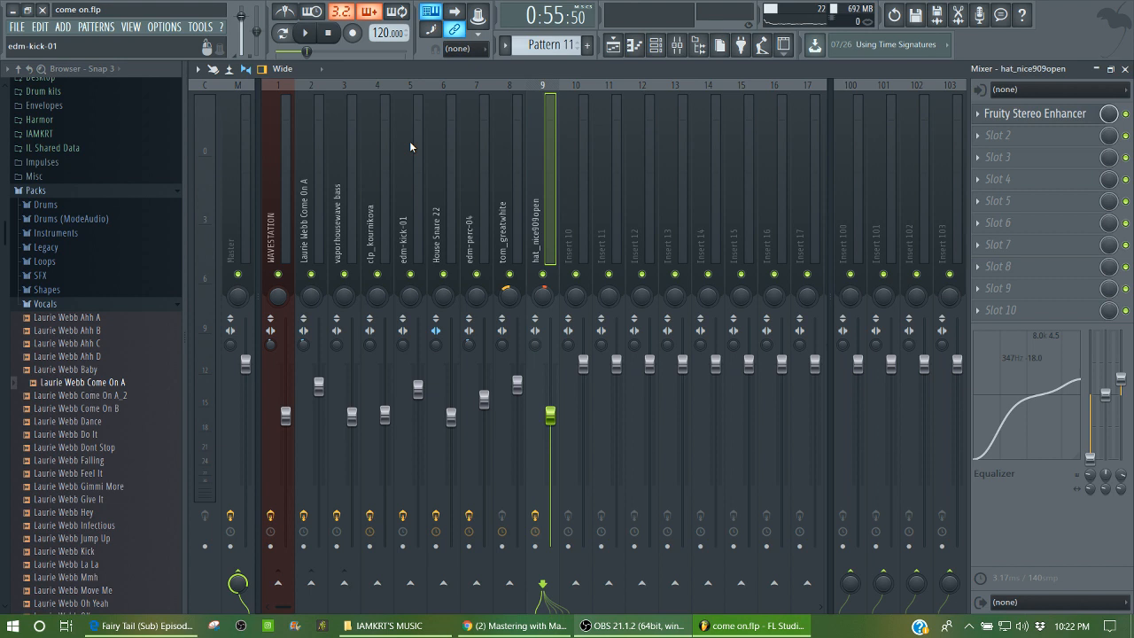
left_click_drag(284, 155, 243, 169)
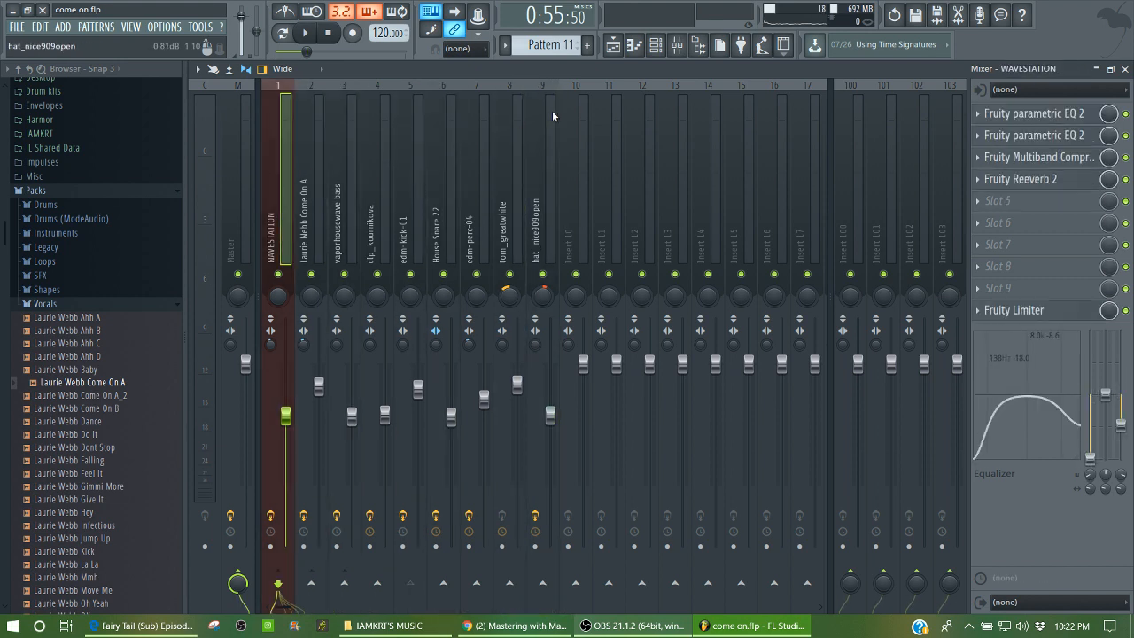
key("space")
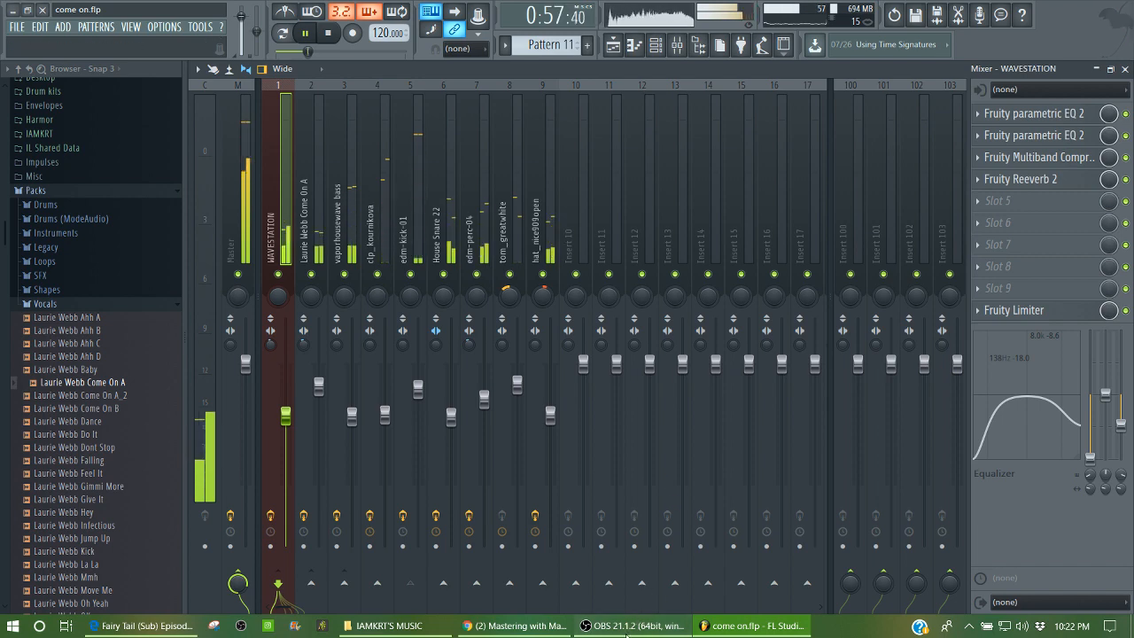